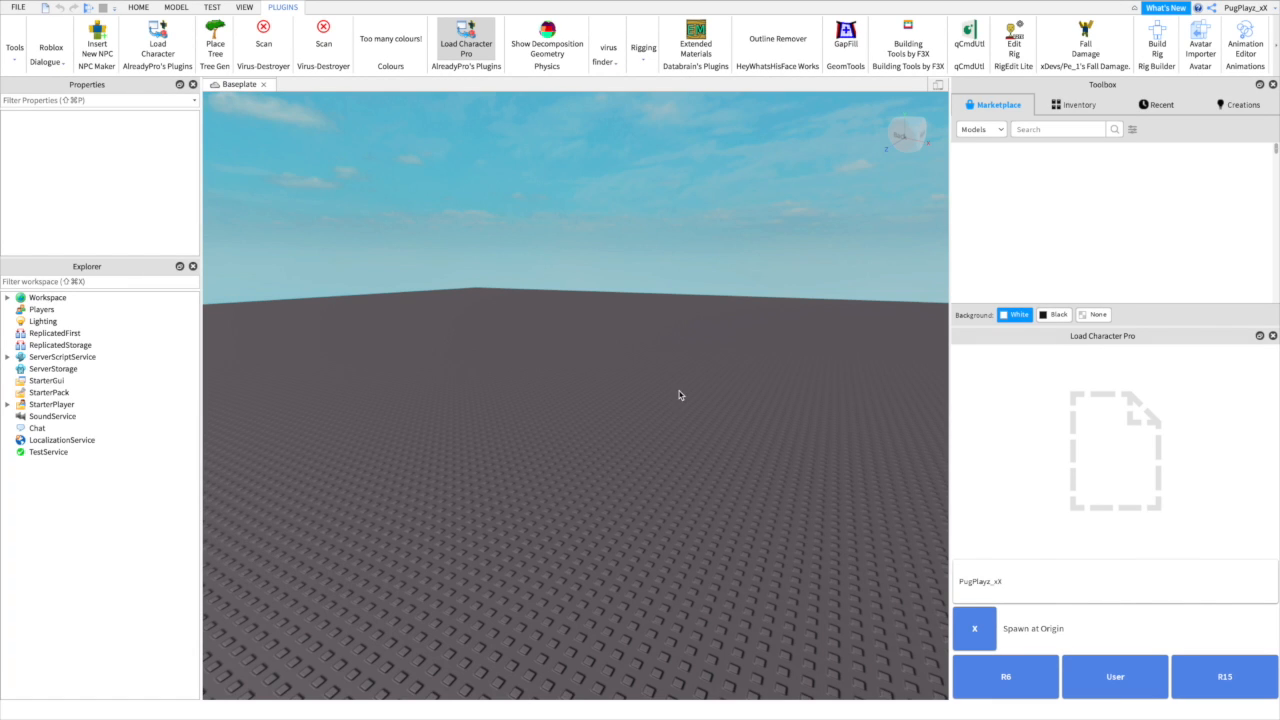
right_drag(842, 364, 845, 367)
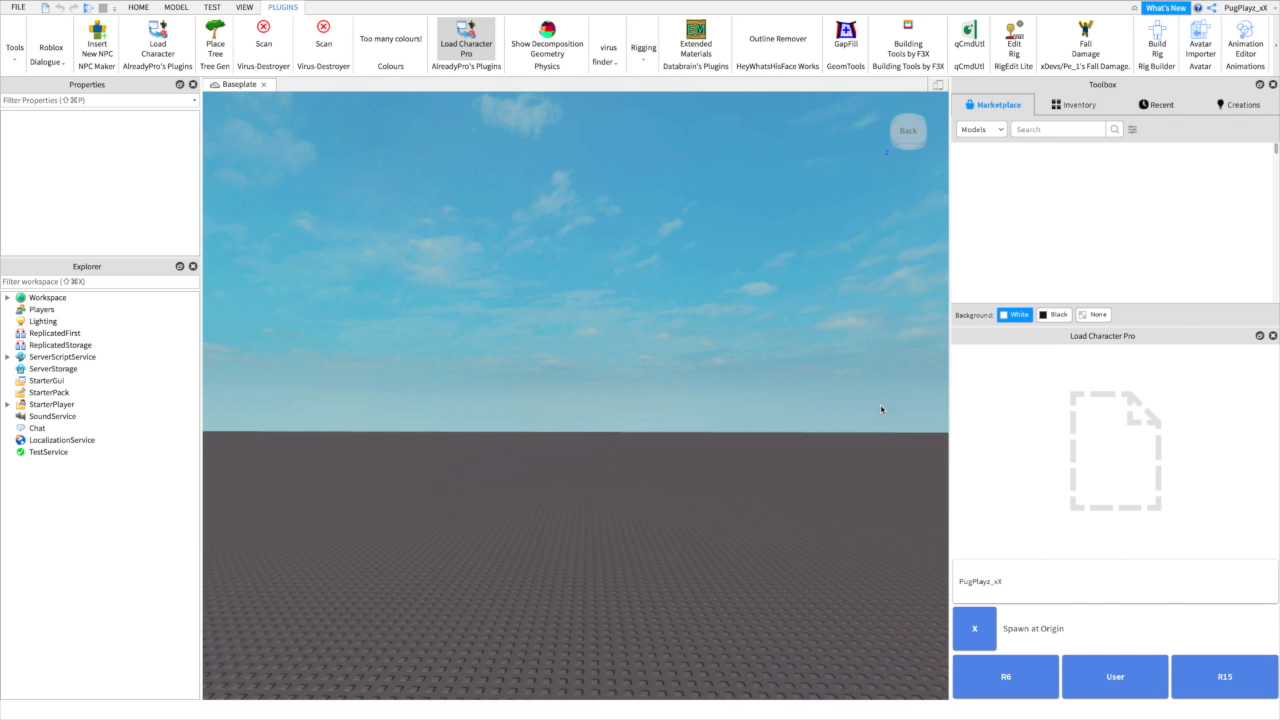
right_drag(853, 412, 854, 413)
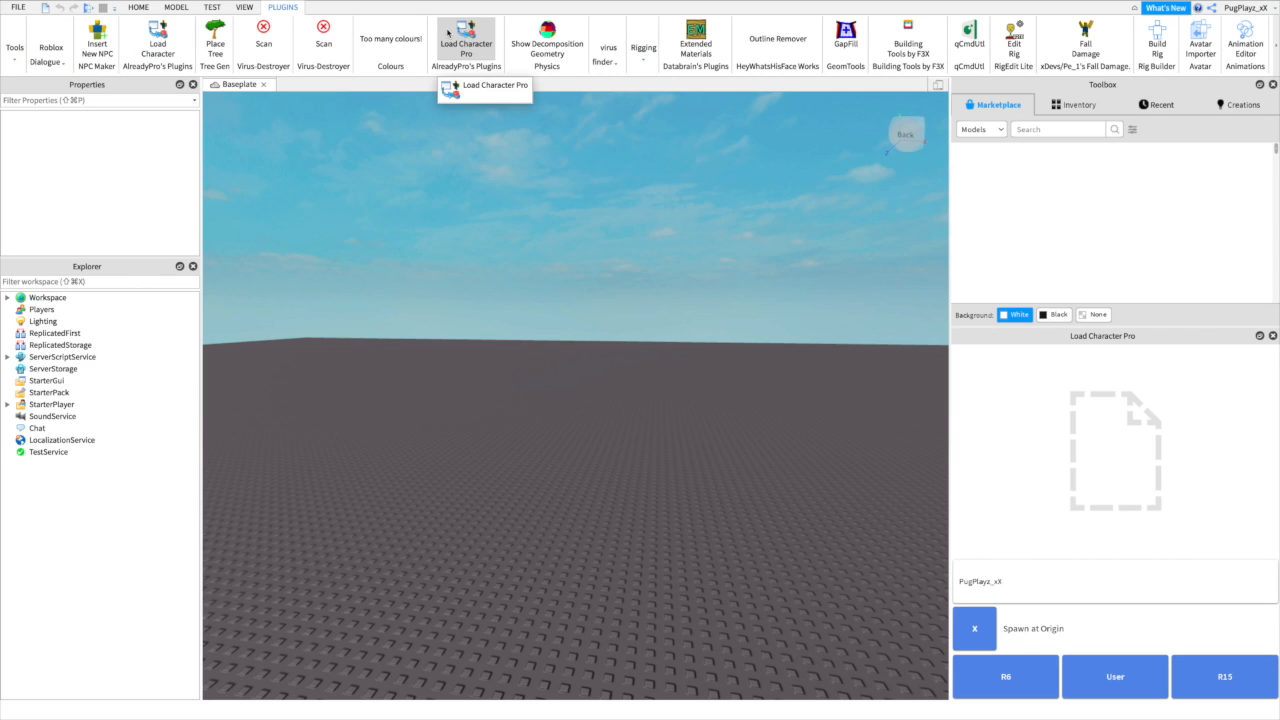
click(159, 46)
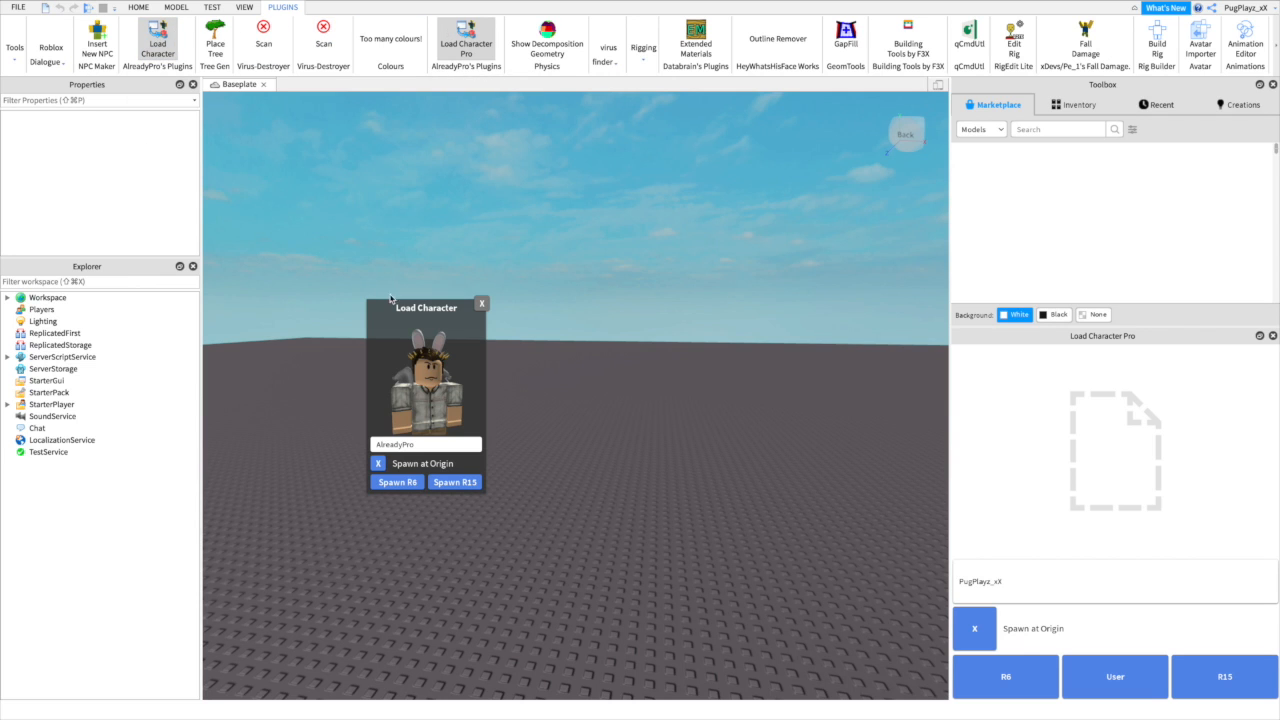
drag(391, 299, 863, 373)
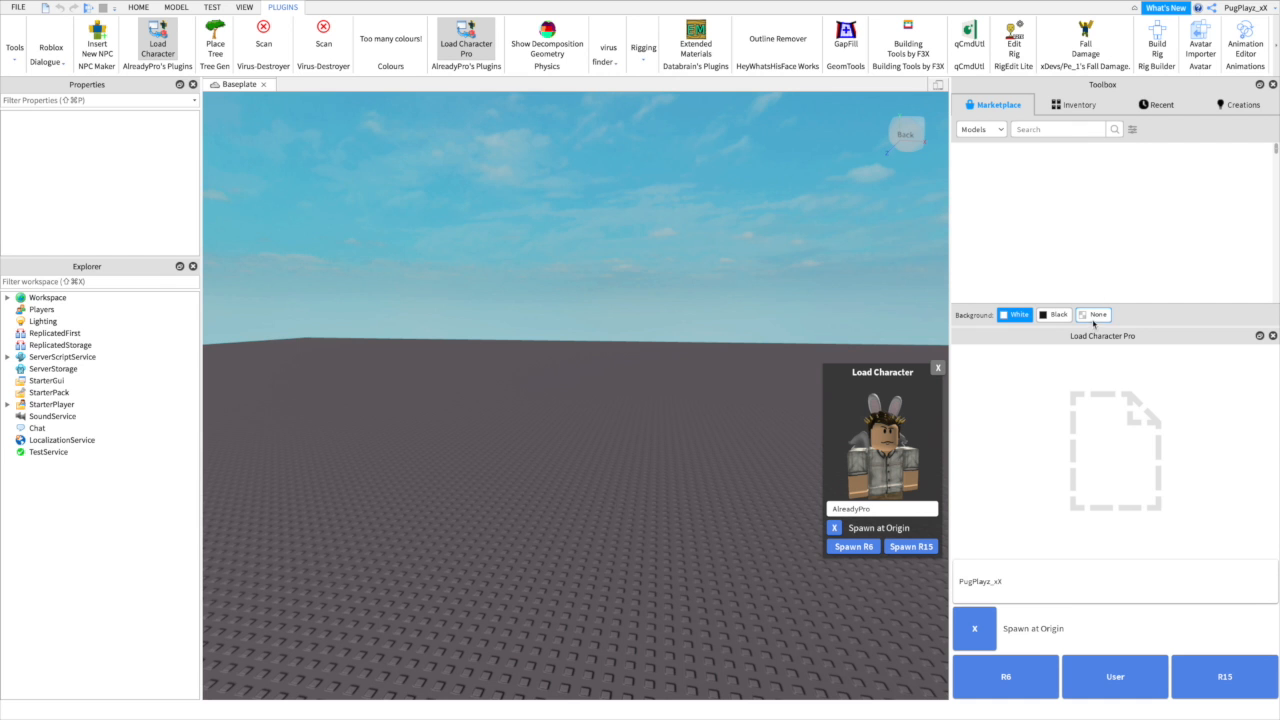
drag(905, 372, 655, 325)
click(677, 321)
right_drag(674, 303, 670, 305)
Spawn the avatar of the entered username at the origin with Load Character Pro and deselect the model.
click(1032, 589)
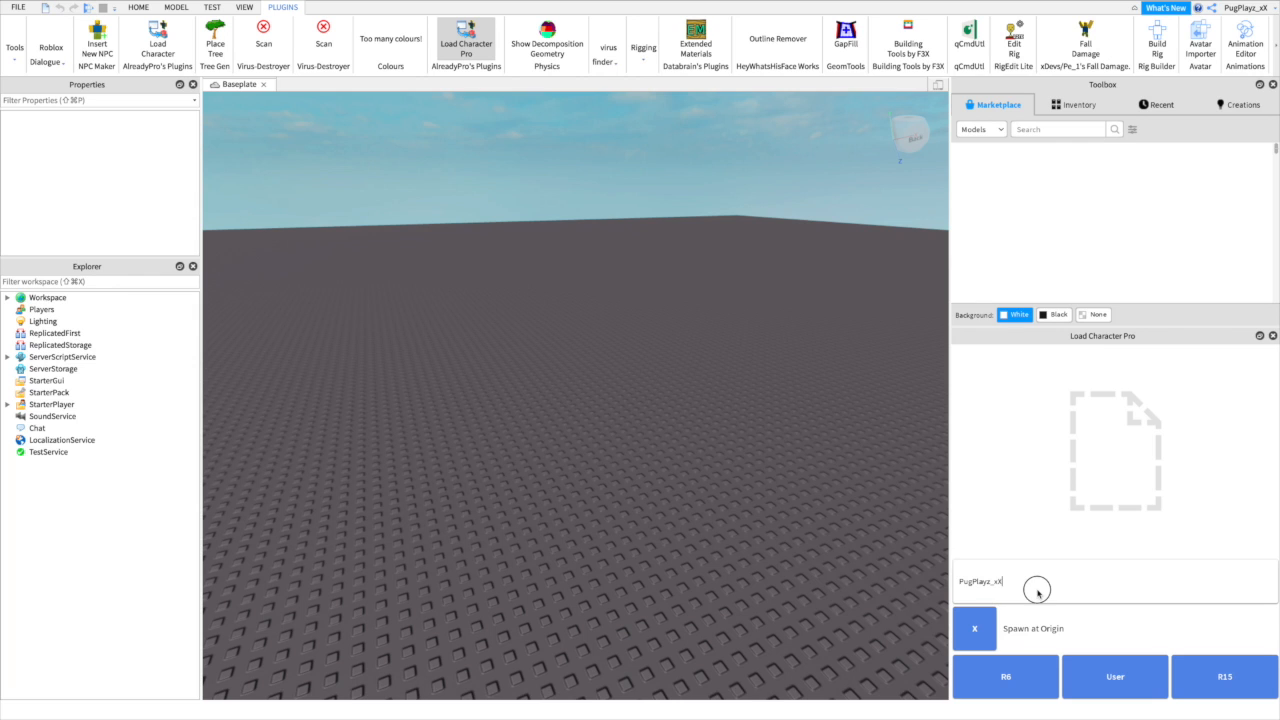
click(977, 630)
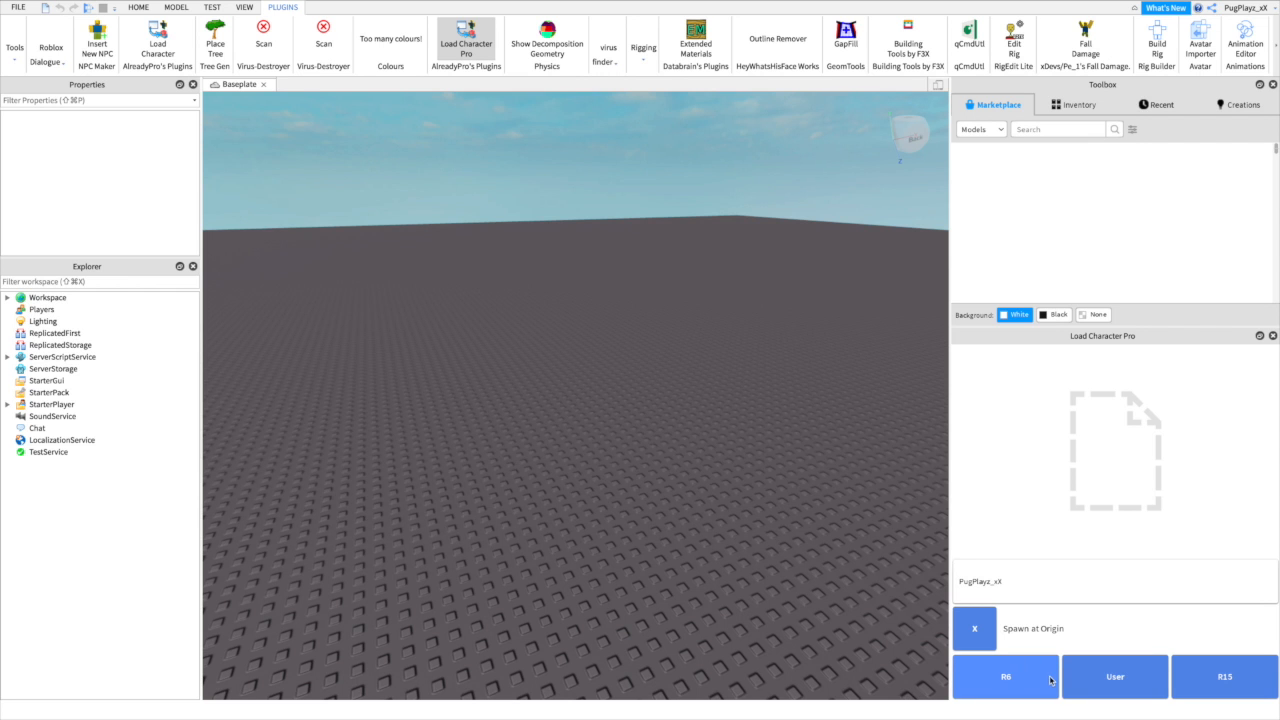
mouse_move(560, 447)
right_down()
mouse_move(684, 456)
mouse_move(571, 445)
right_up()
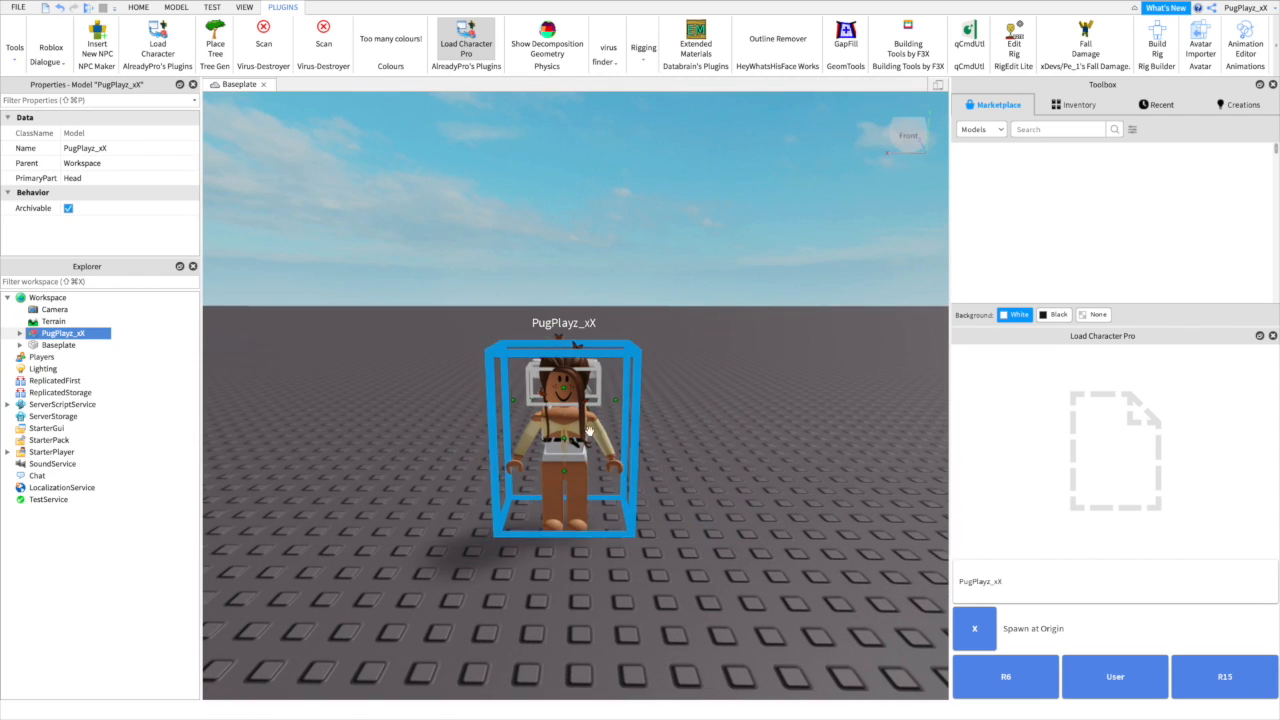
click(660, 320)
right_drag(660, 320, 661, 322)
key(w)
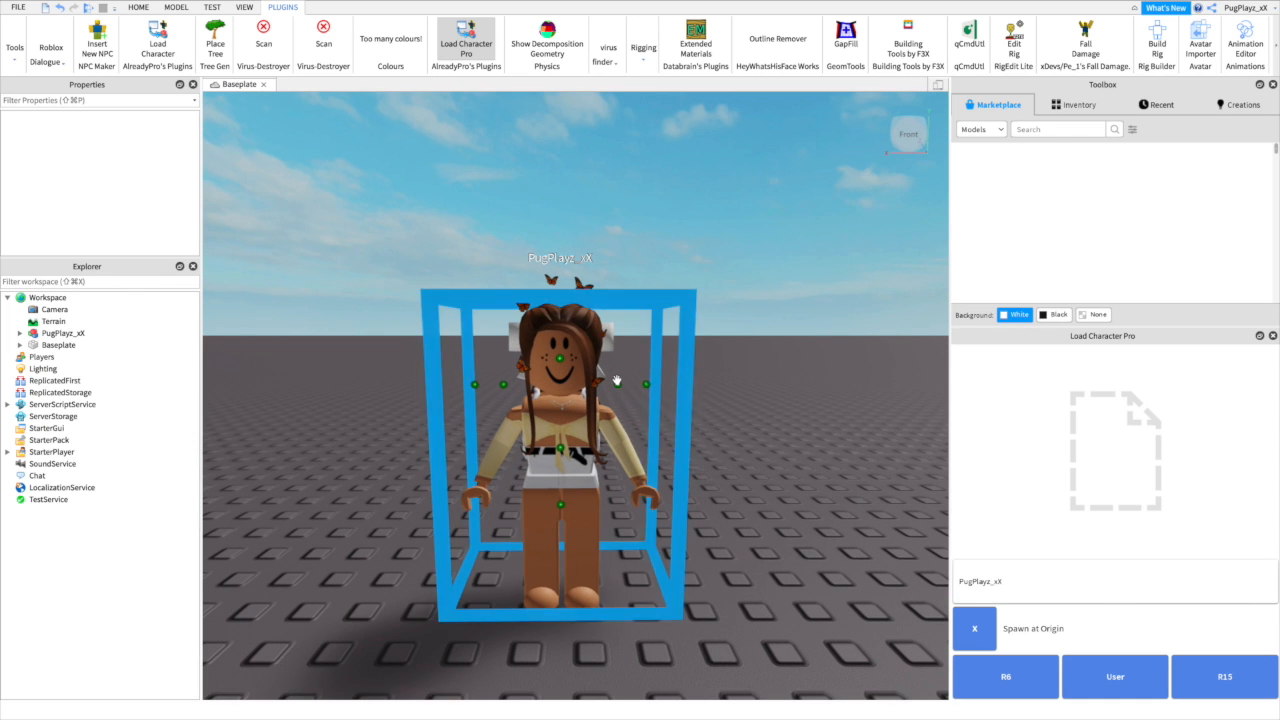
right_drag(661, 385, 662, 387)
scroll(662, 387, down, 2)
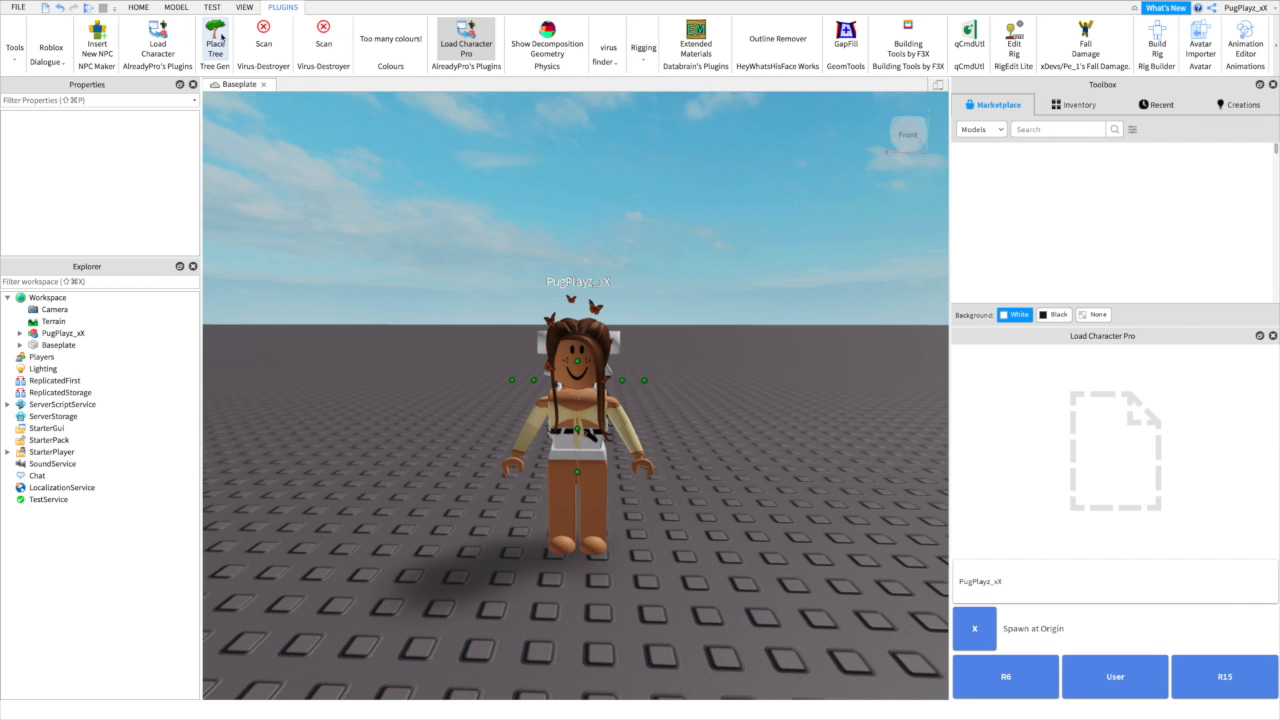
Close Load Character Pro and widen the Toolbox.
click(139, 8)
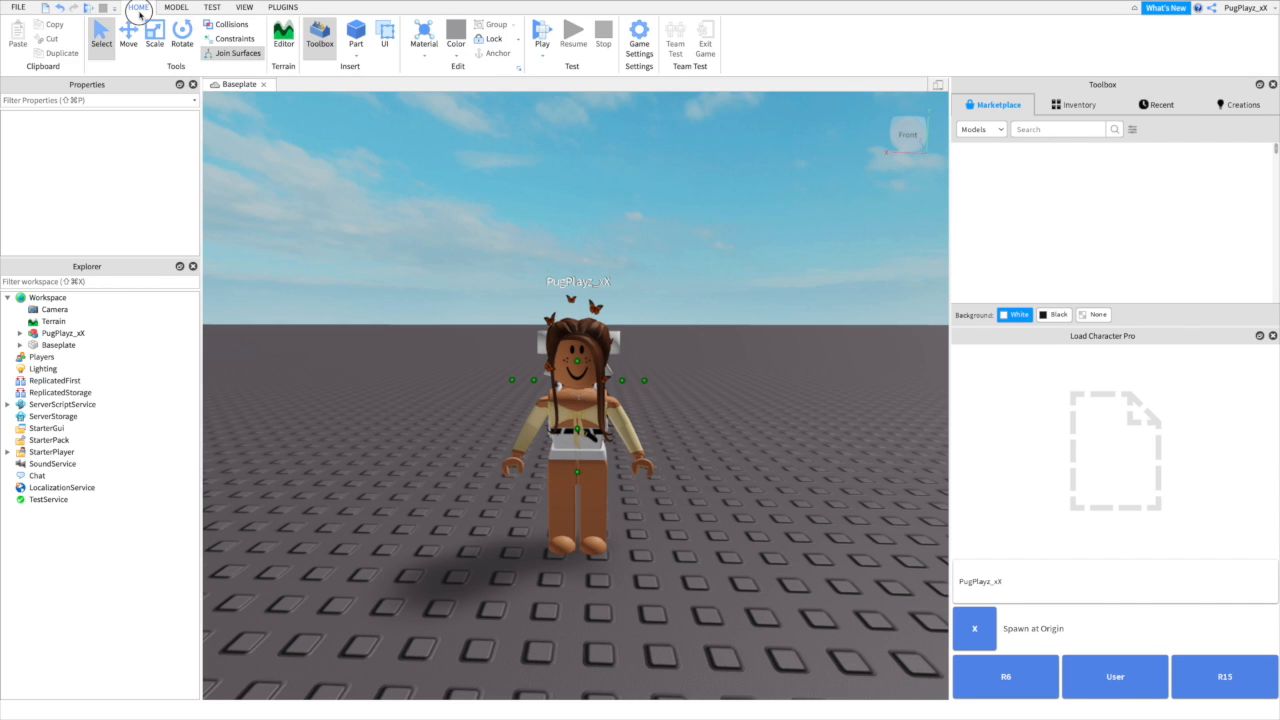
click(1037, 131)
click(1272, 335)
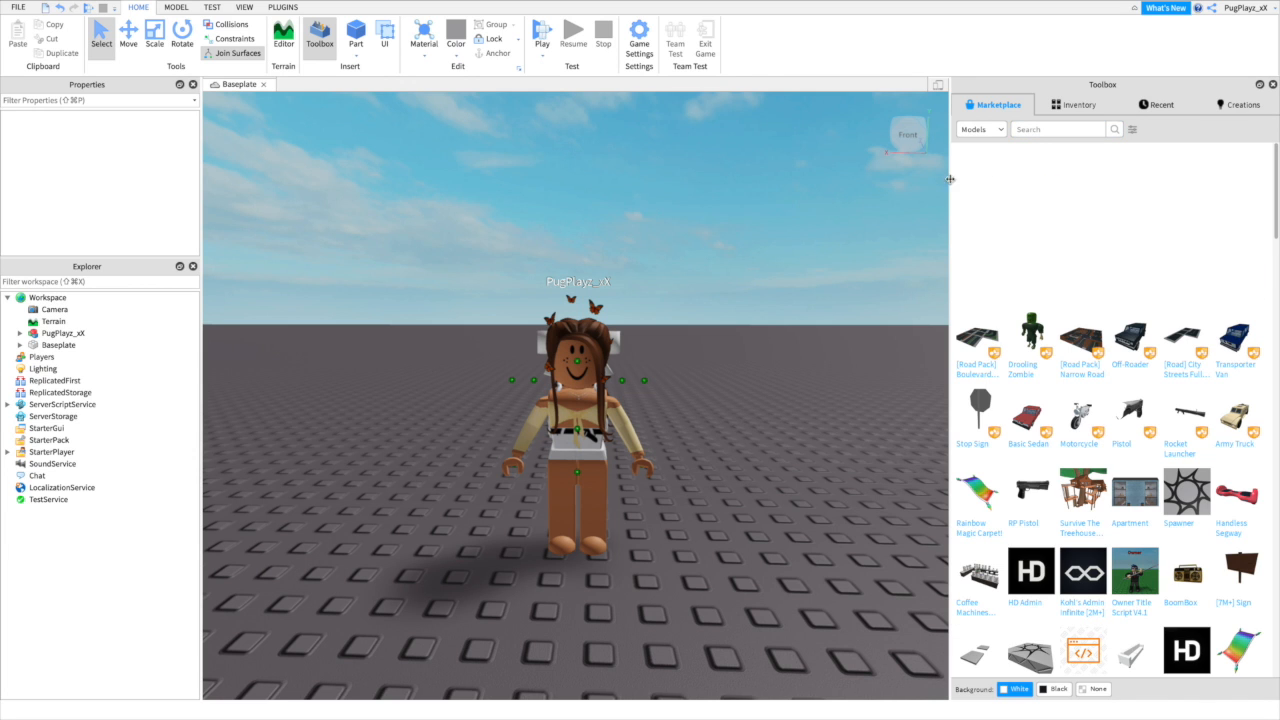
drag(948, 186, 877, 186)
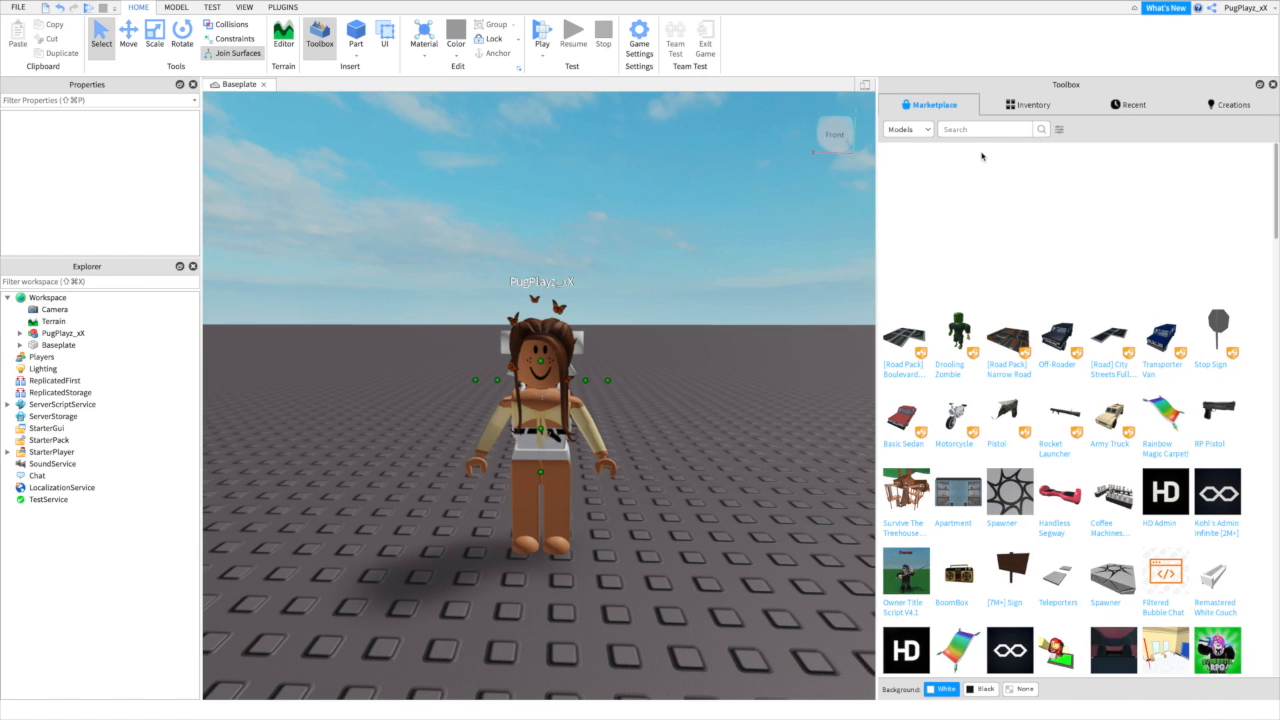
Search the Toolbox marketplace models for "face".
click(970, 128)
text(face)
scroll(986, 243, down, 3)
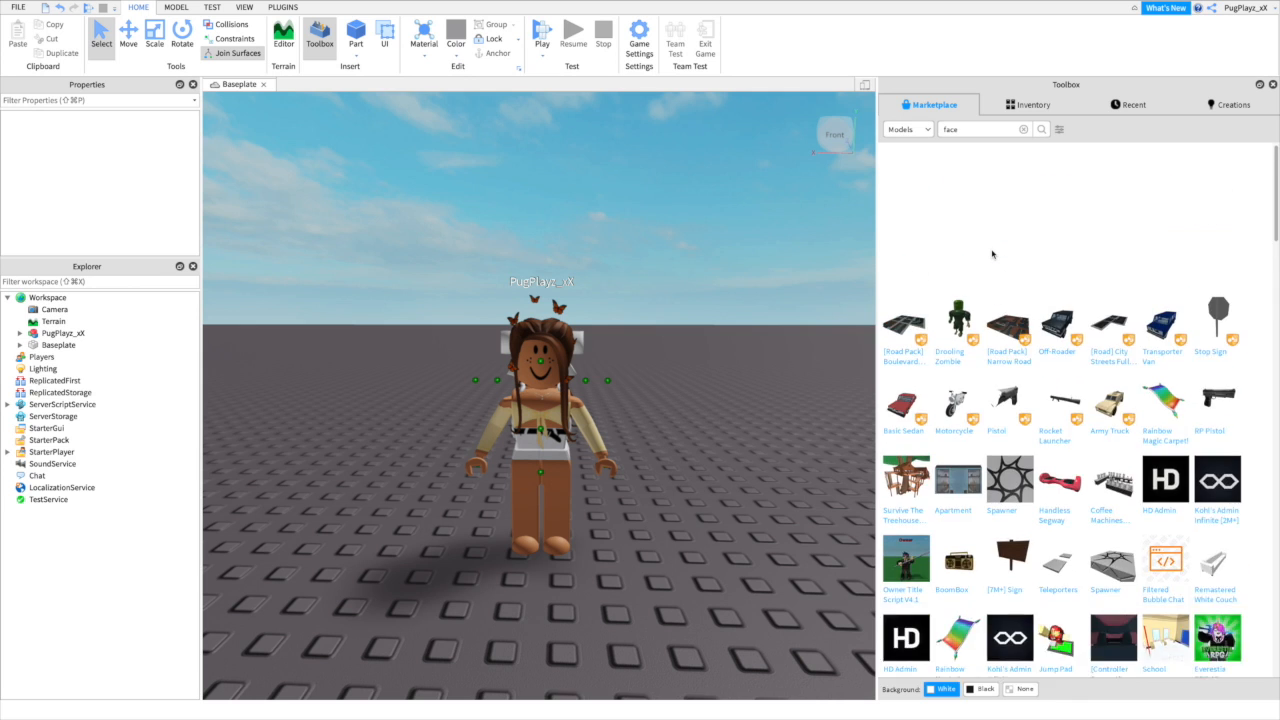
click(1022, 129)
text(fa)
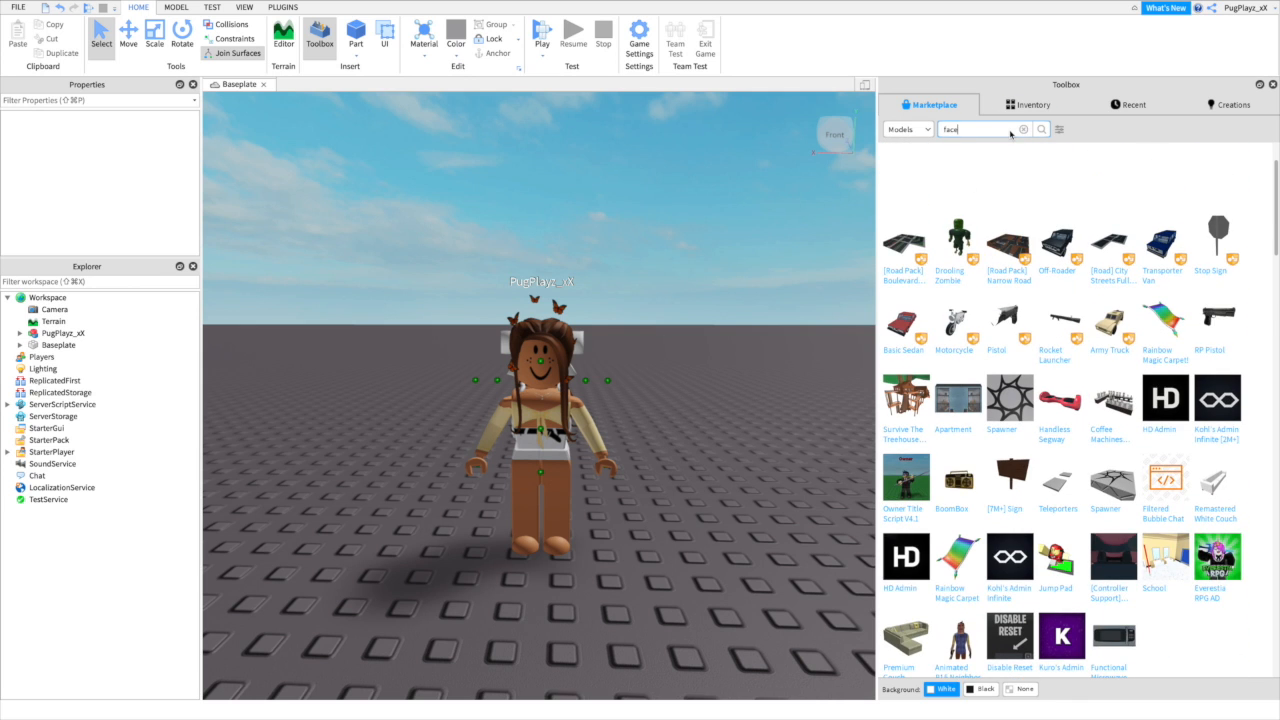
Try to refresh the Toolbox by switching between its Inventory, Recent and Marketplace sections.
click(1010, 104)
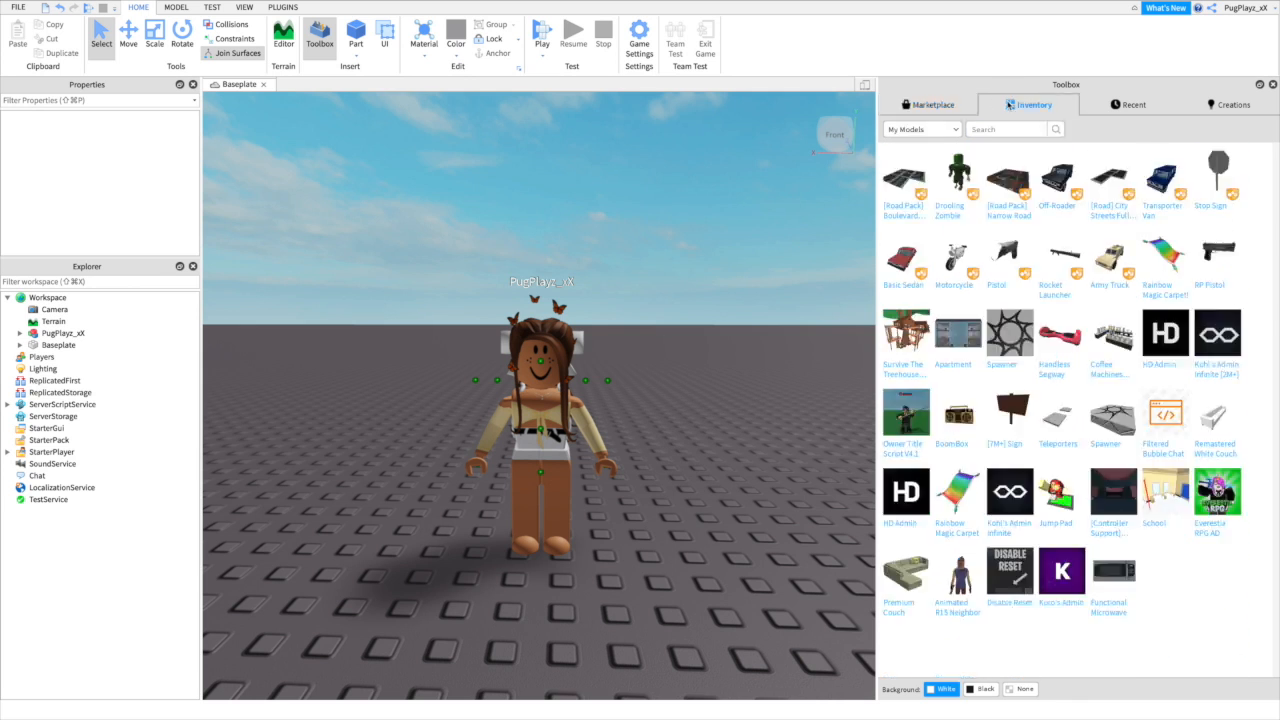
click(953, 109)
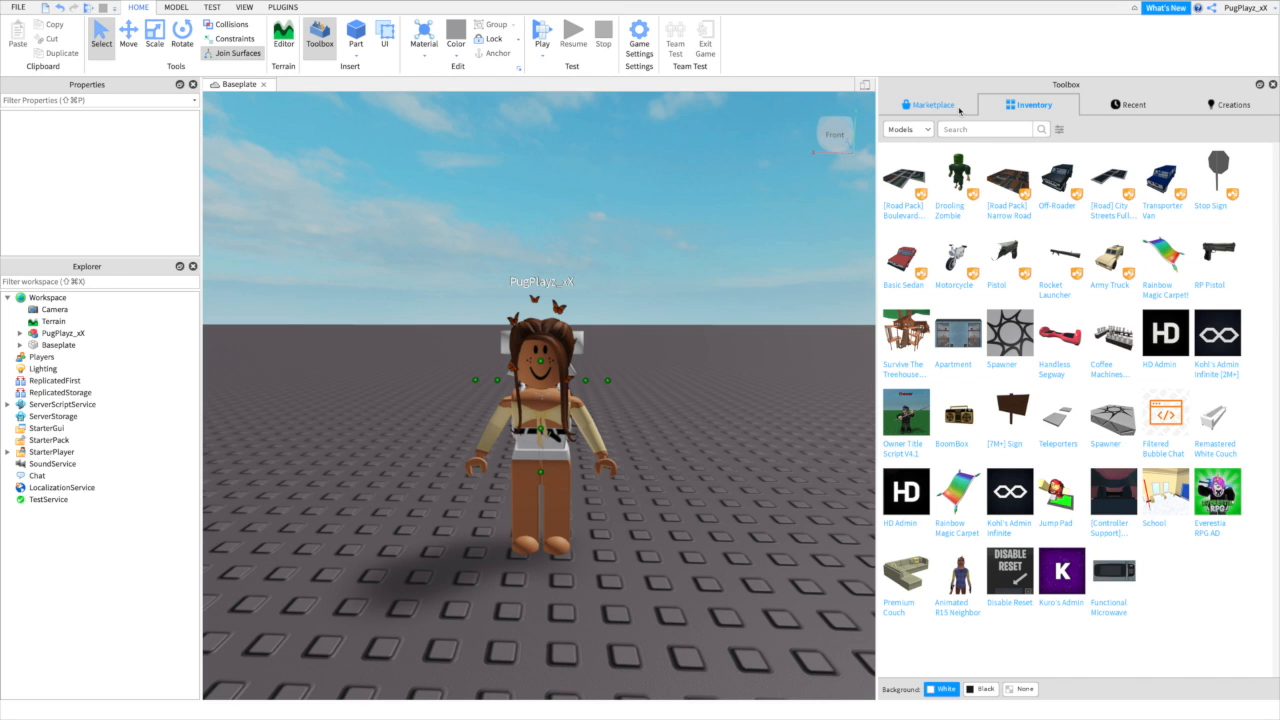
click(1130, 106)
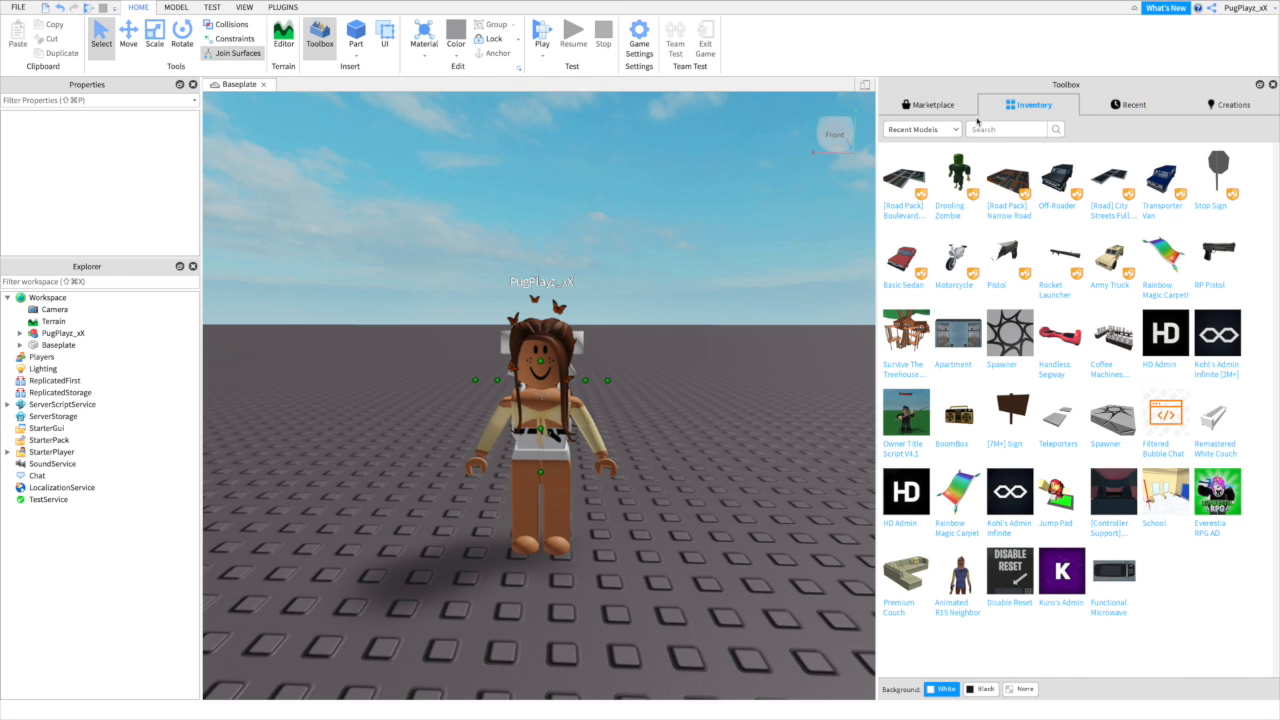
click(912, 104)
click(990, 129)
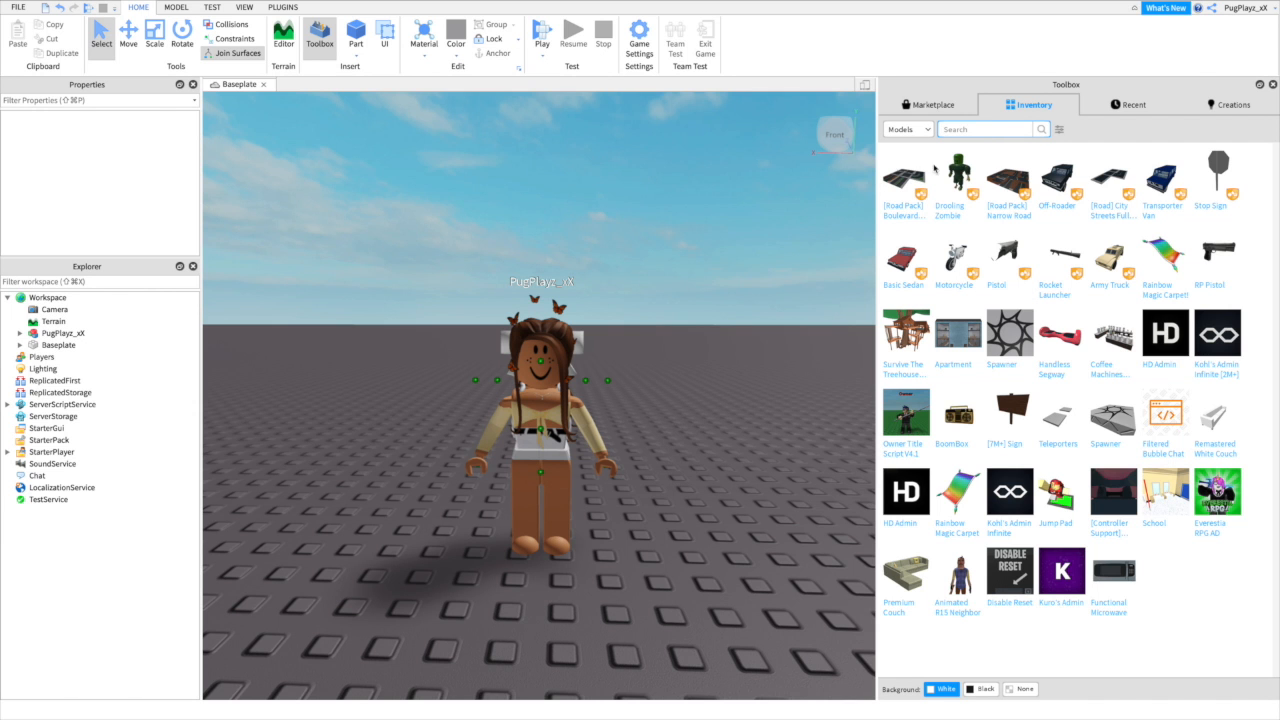
right_drag(840, 222, 840, 222)
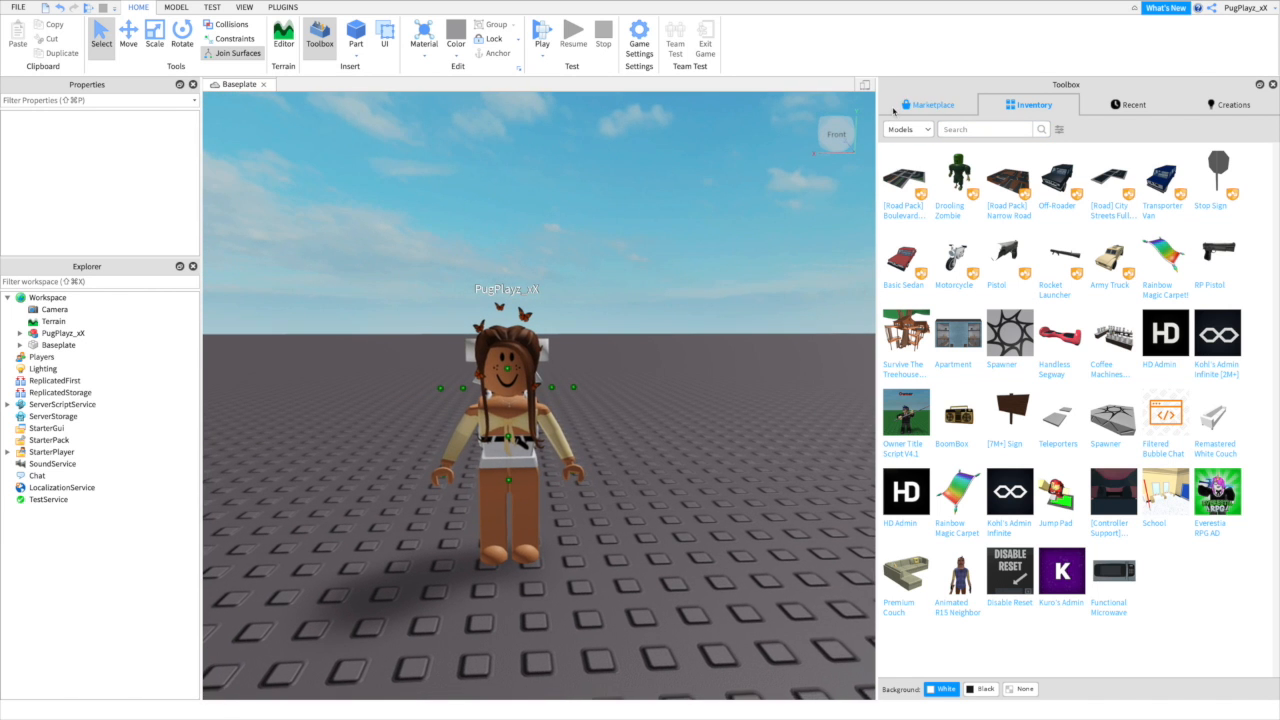
Close and reopen the Toolbox, search it again for "face", and close it.
click(1273, 85)
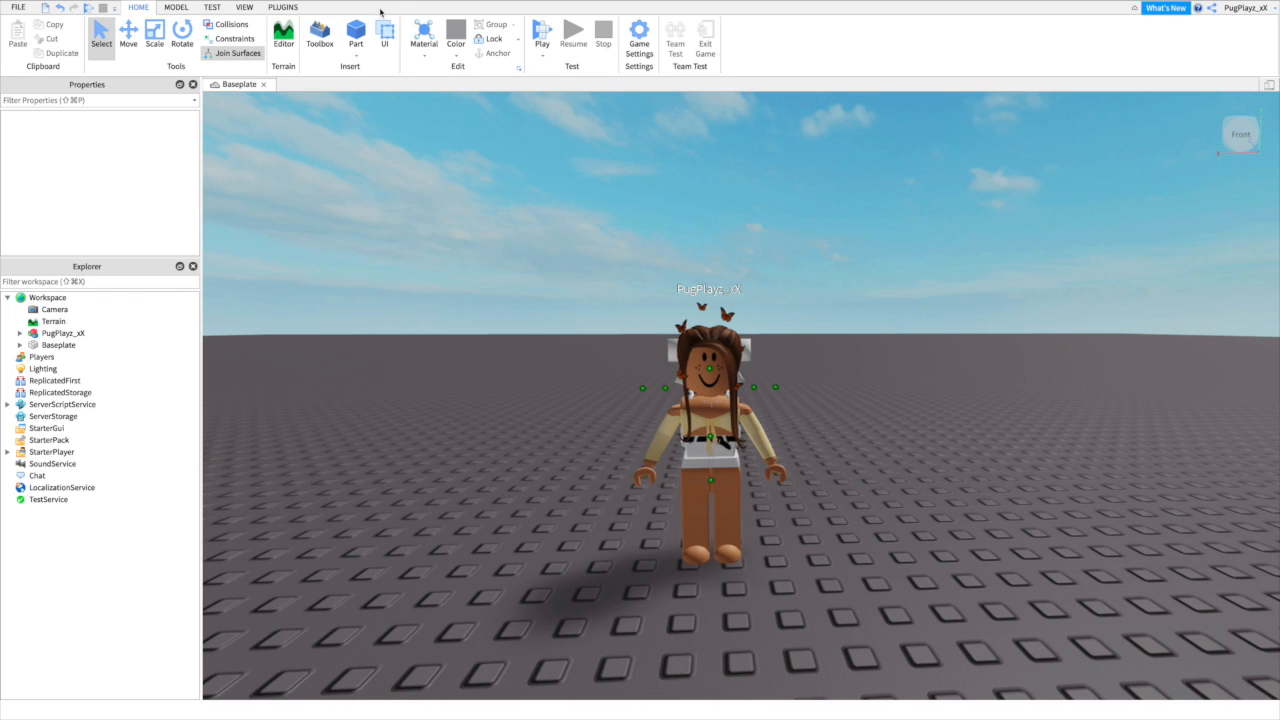
mouse_move(257, 16)
click(244, 7)
click(118, 38)
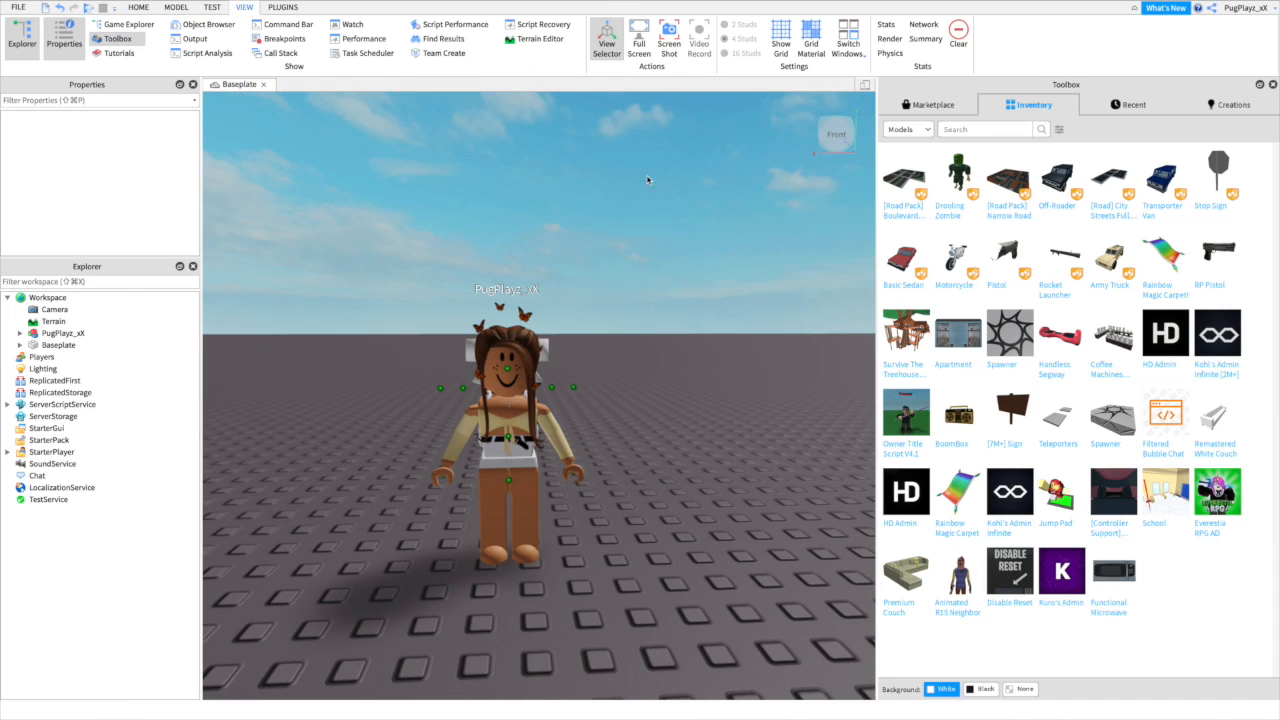
click(955, 129)
text(face)
click(118, 40)
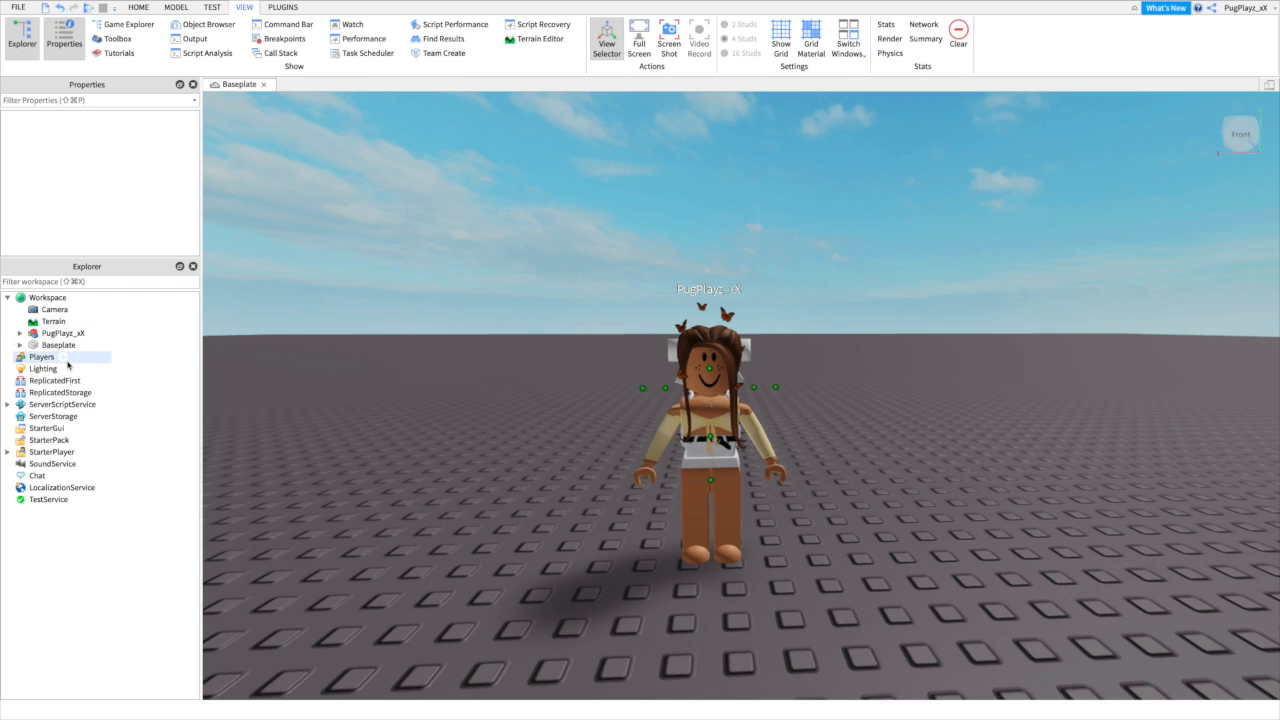
right_drag(737, 282, 737, 274)
scroll(737, 274, up, 3)
scroll(737, 274, down, 1)
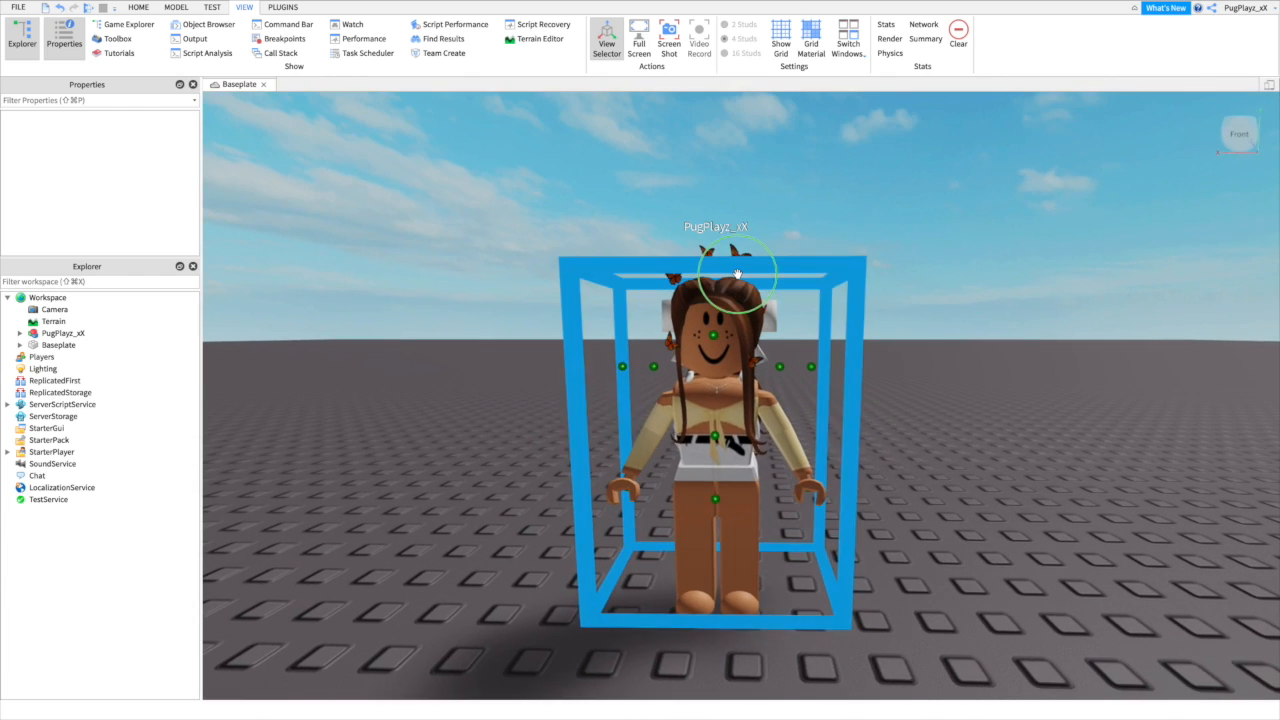
Switch to the Roblox website in the browser and open the Faces category under Body Parts in the Avatar Shop.
key(ctrl+Up)
click(760, 48)
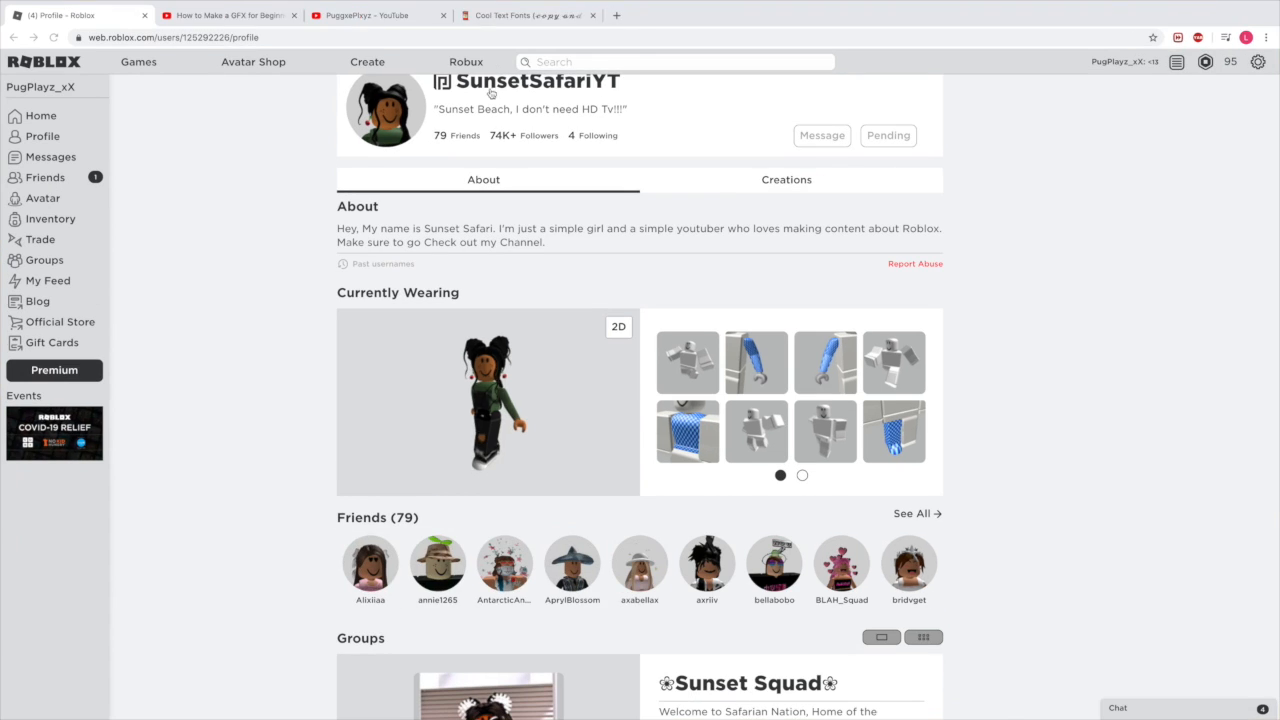
click(616, 15)
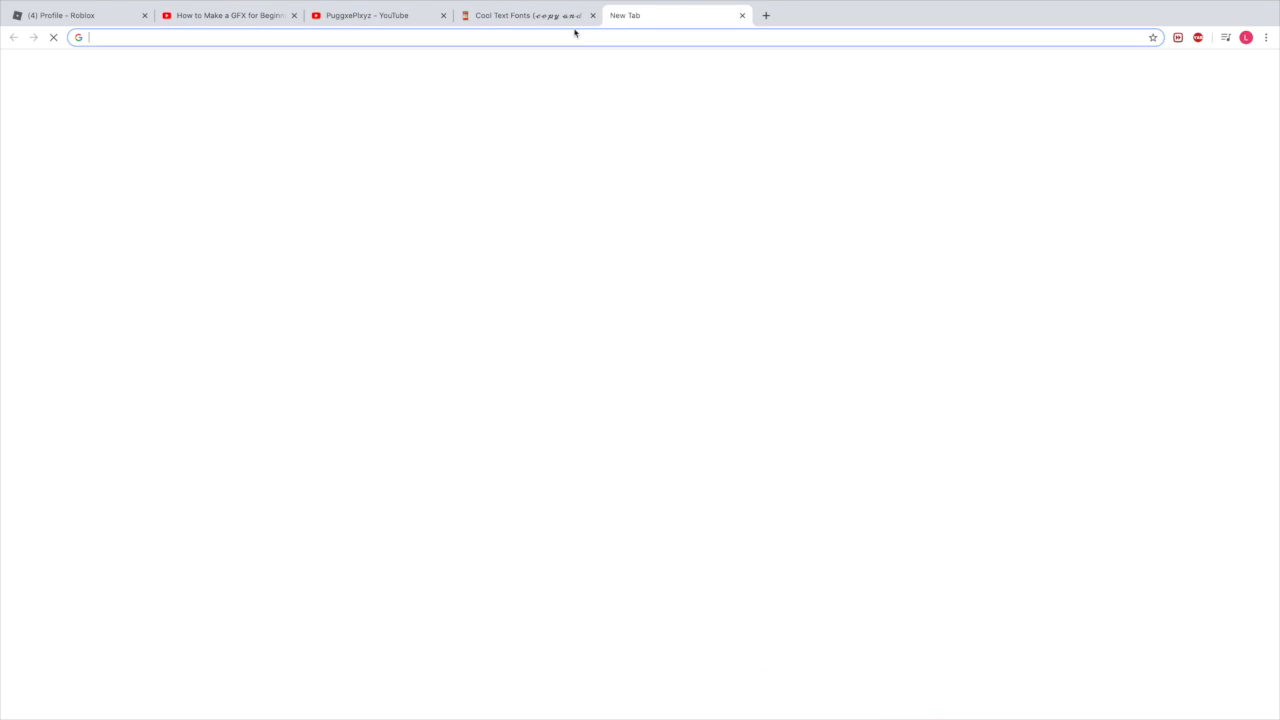
click(80, 15)
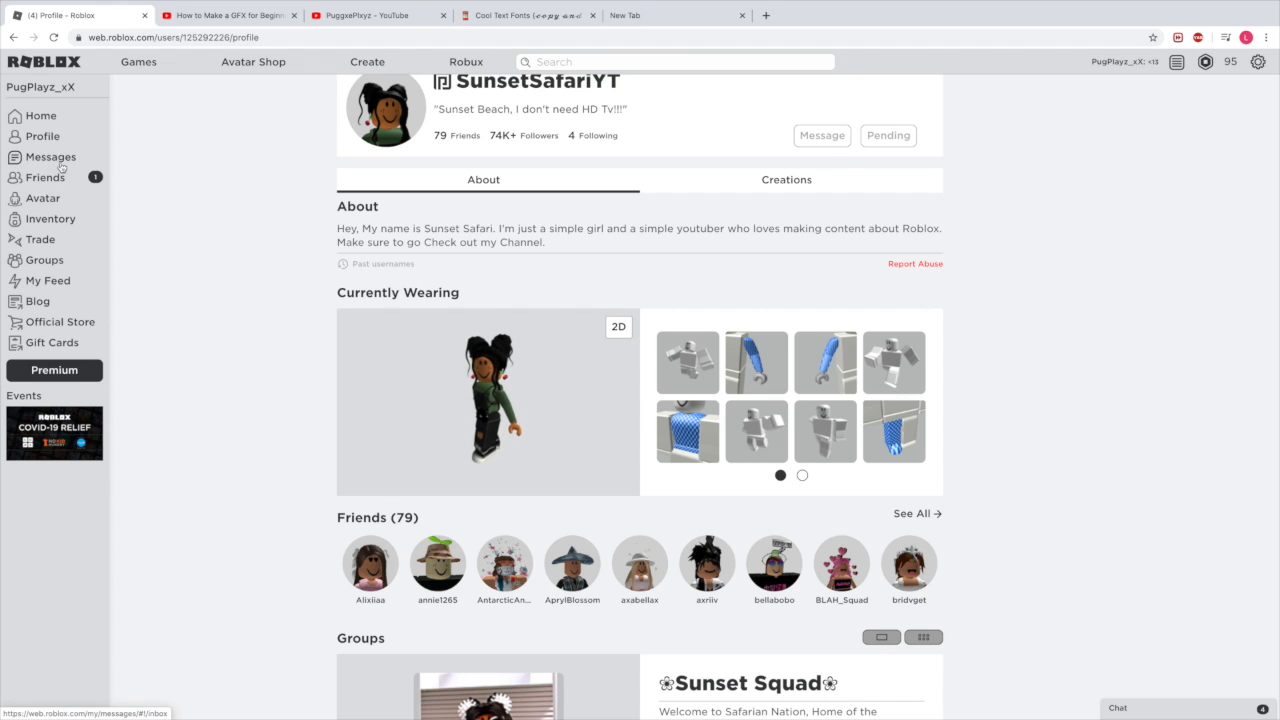
click(228, 68)
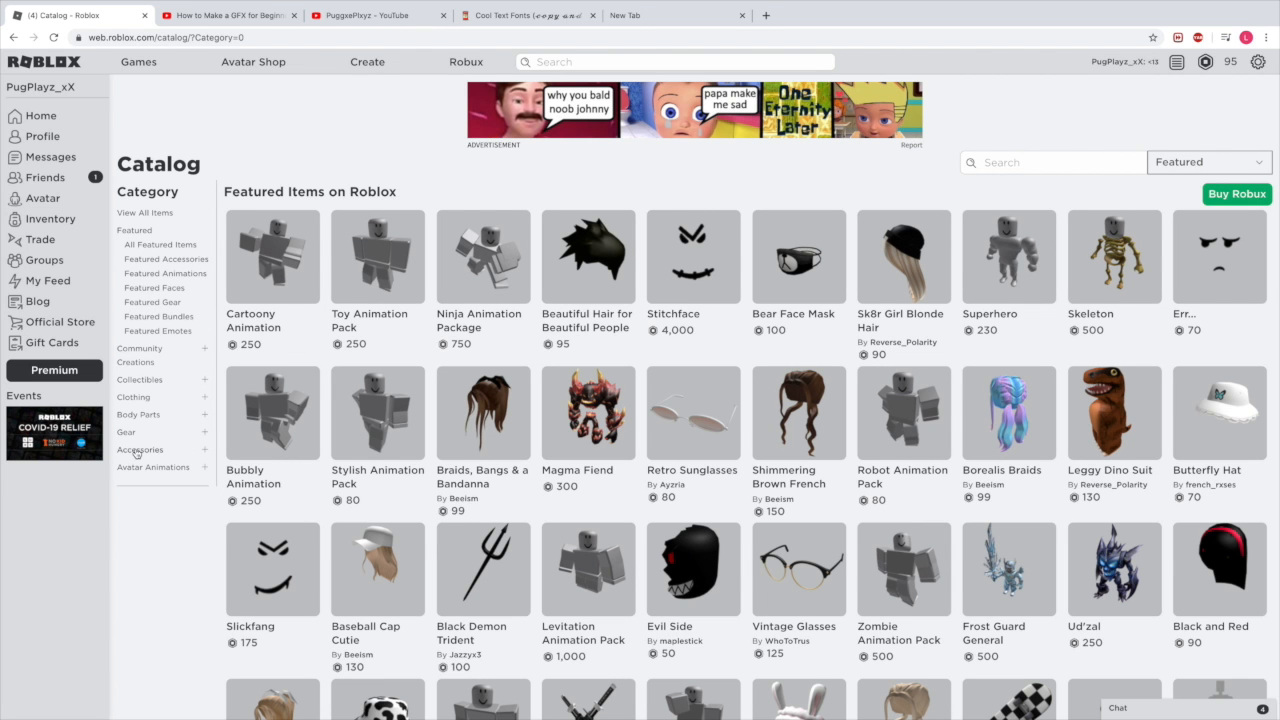
mouse_move(956, 6)
click(135, 417)
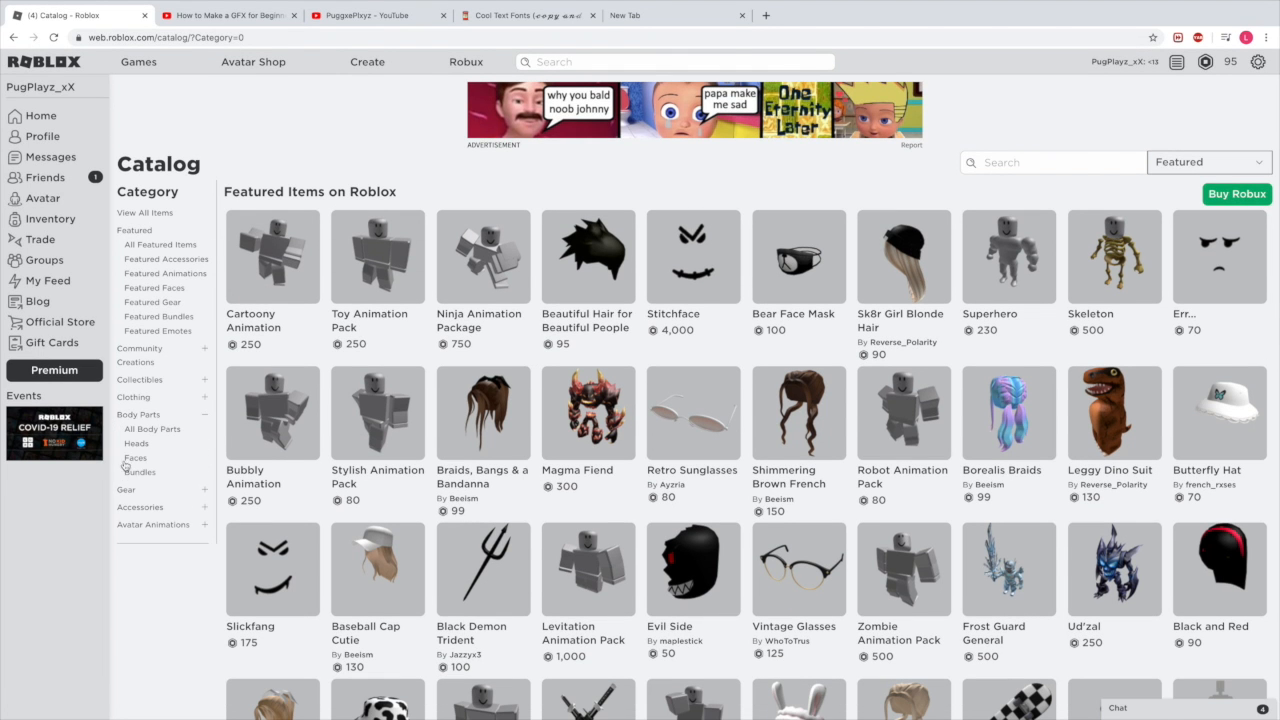
click(135, 457)
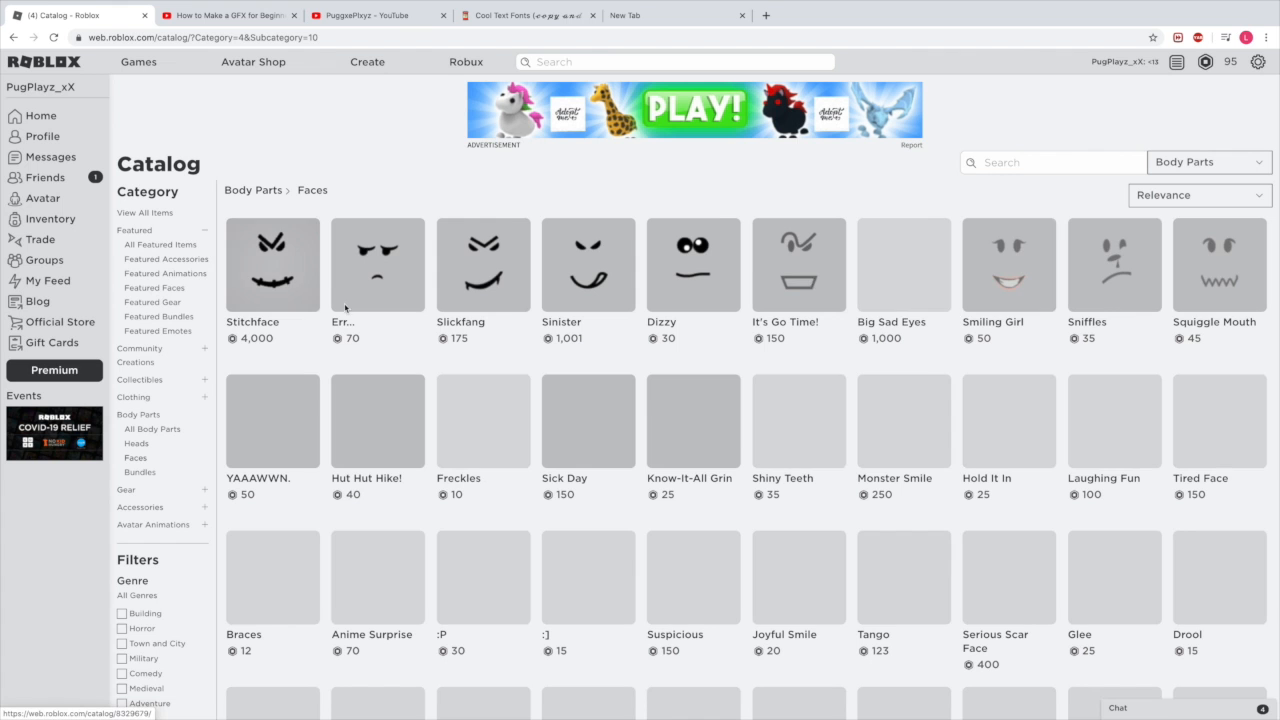
Sort the catalog faces by price from high to low and open Super Super Happy Face in a new browser tab.
click(1142, 203)
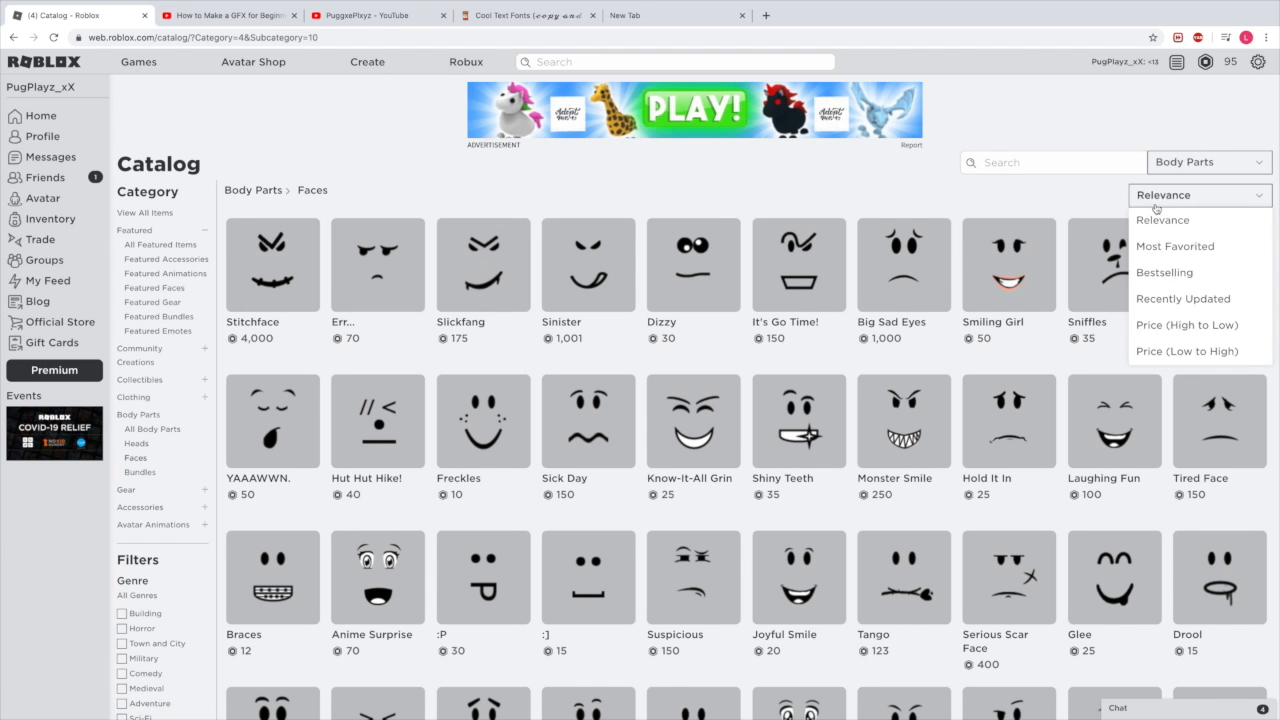
click(1150, 323)
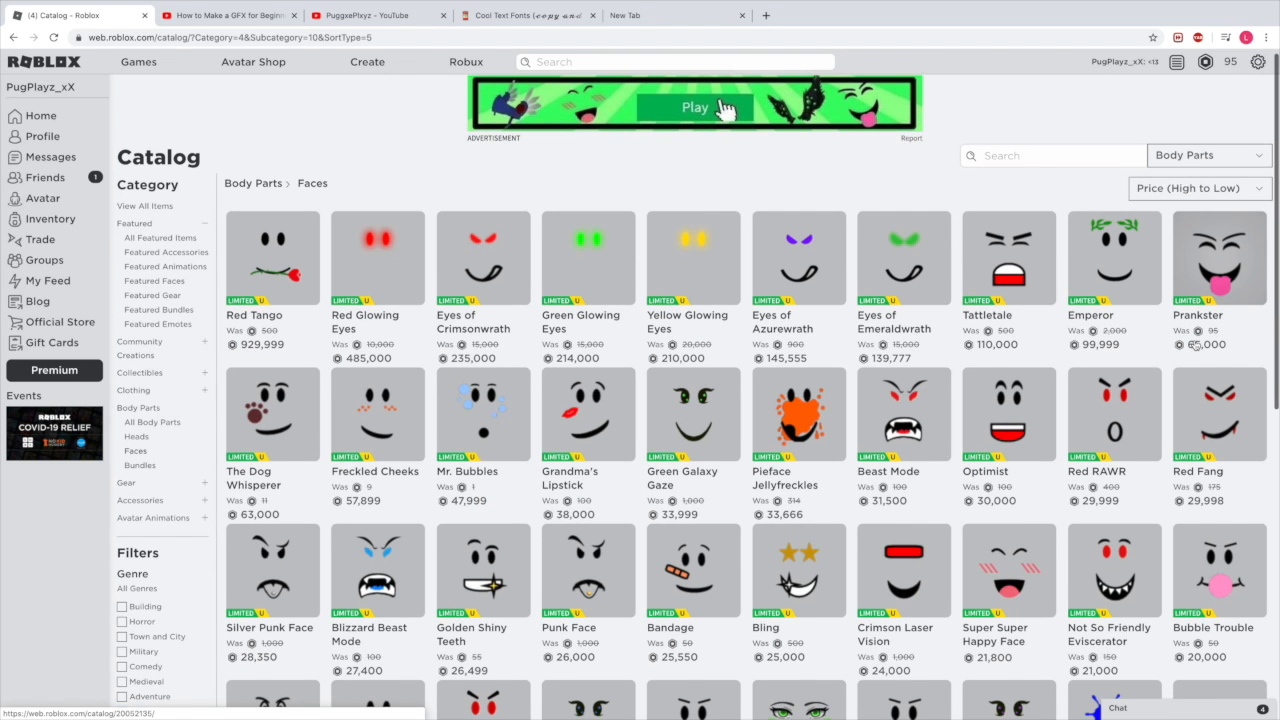
scroll(941, 560, down, 1)
middle_click(1004, 511)
scroll(1004, 511, down, 4)
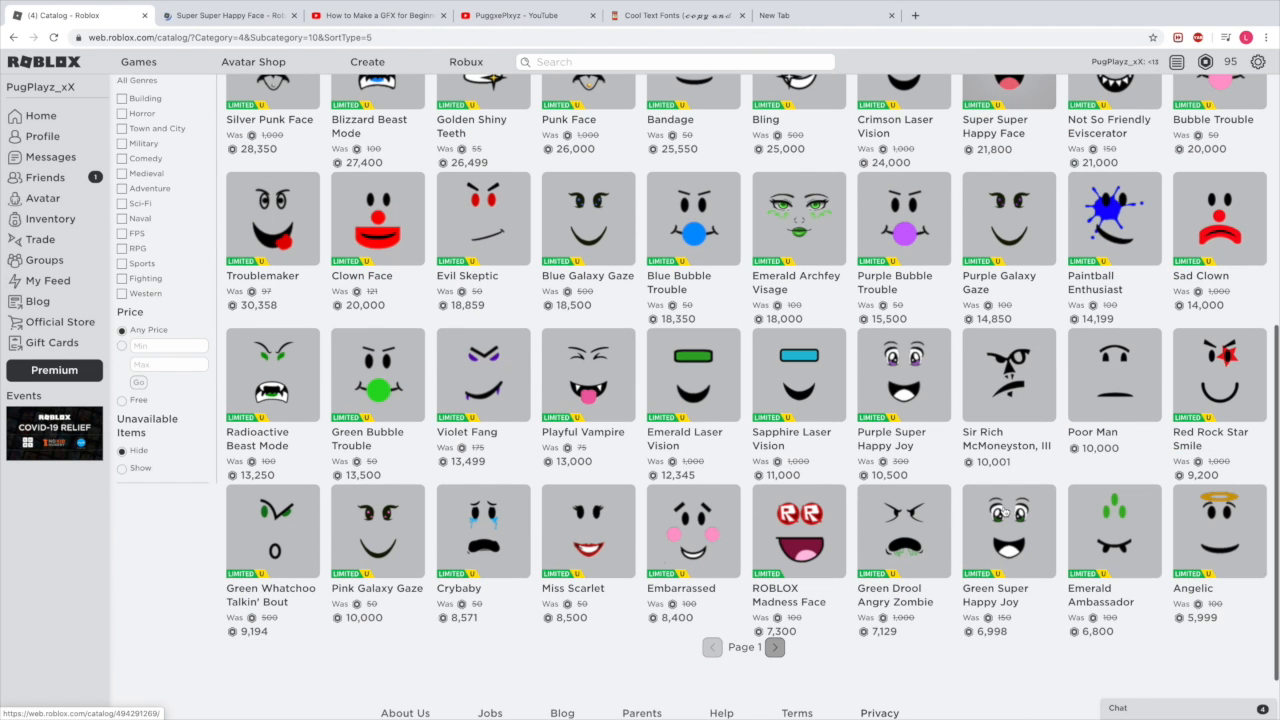
Browse the price-sorted face listings through to page 3.
click(779, 655)
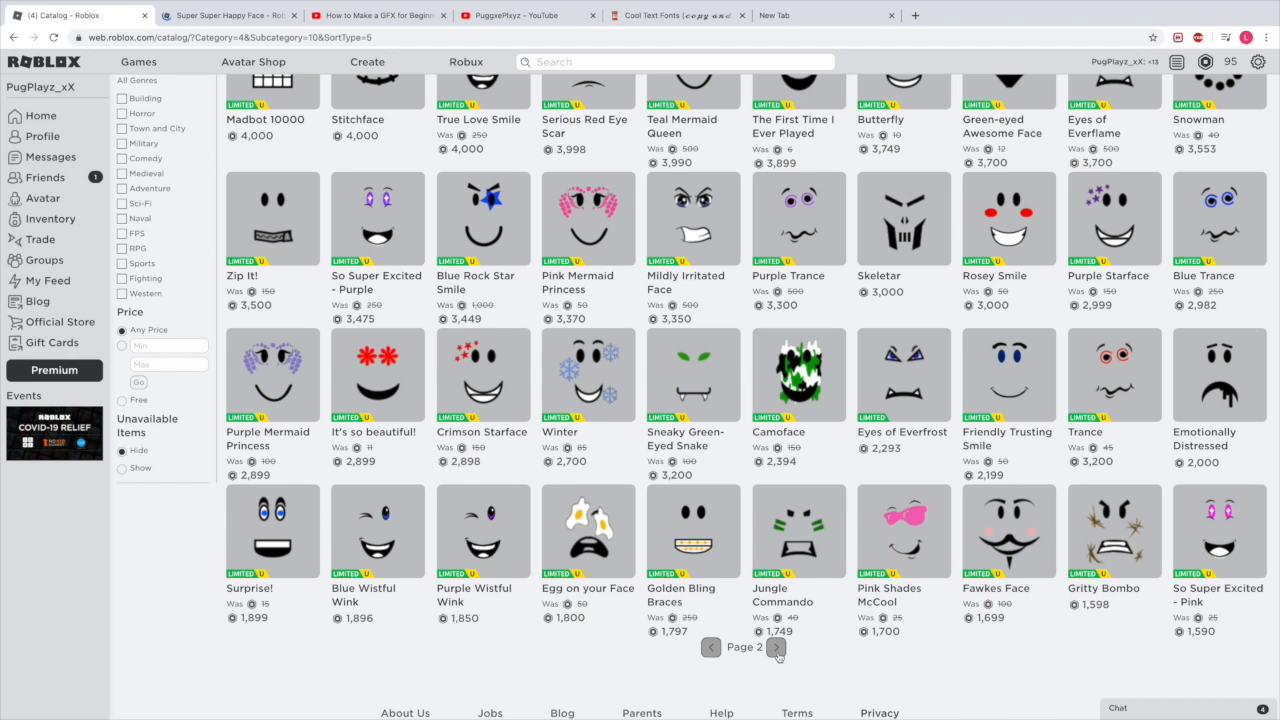
scroll(770, 648, up, 5)
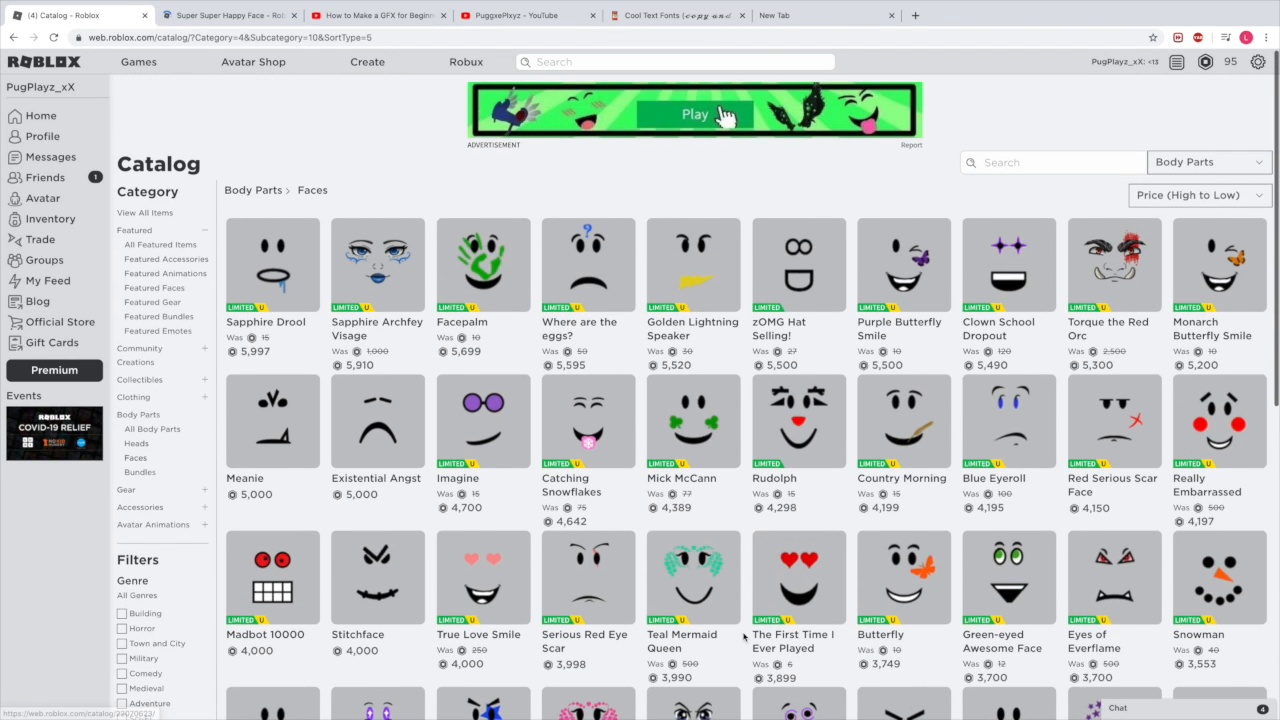
scroll(743, 636, down, 5)
click(775, 577)
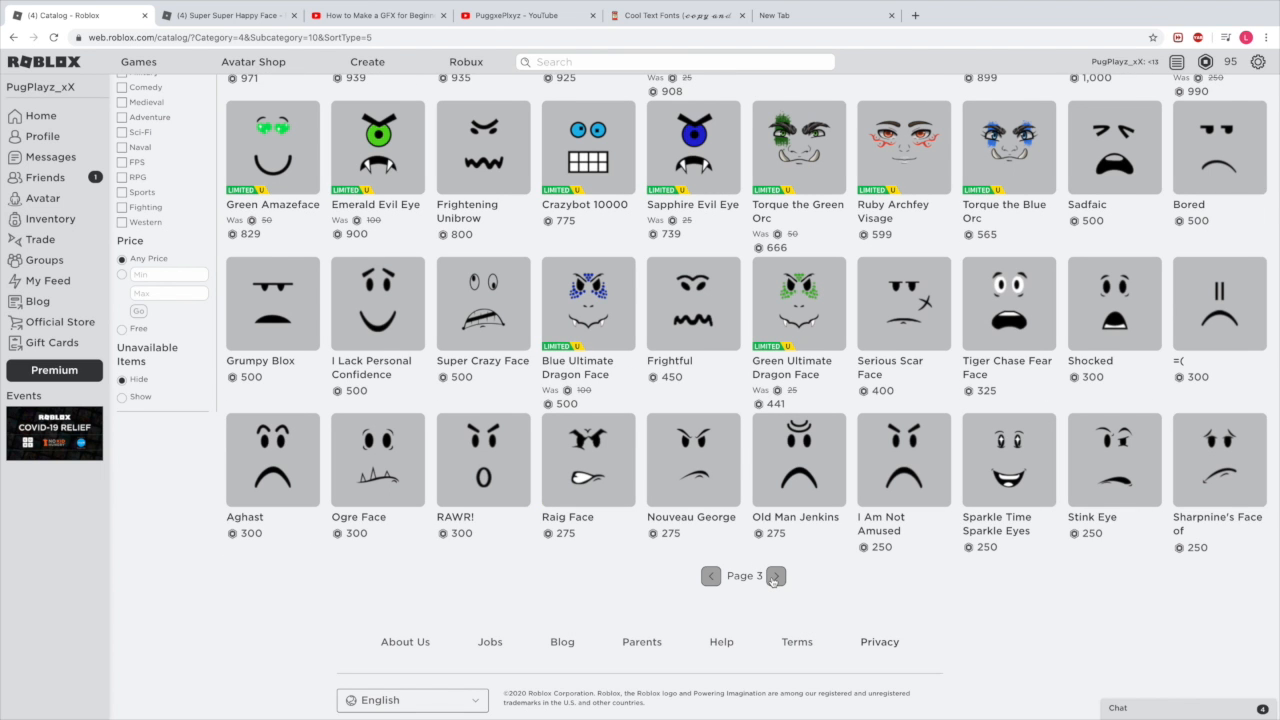
Look over the face listings on page 3 and continue to page 4 of the price-sorted catalog.
scroll(773, 580, up, 5)
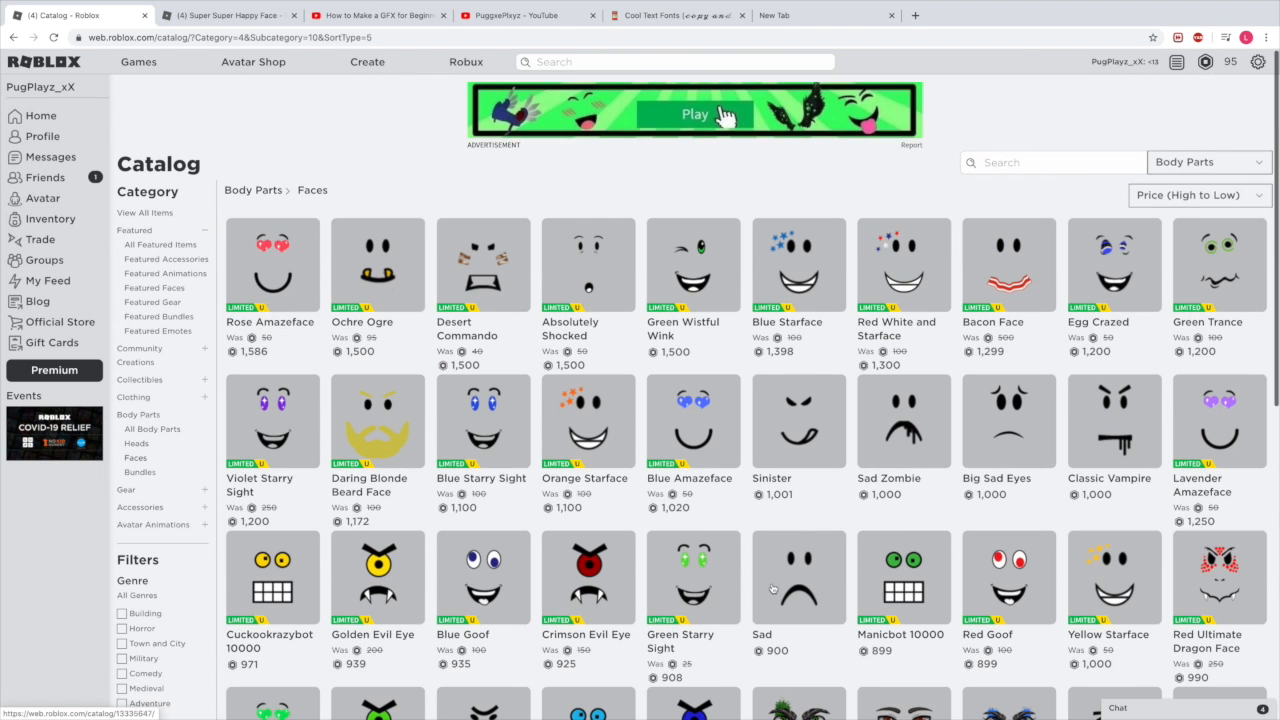
scroll(773, 589, down, 5)
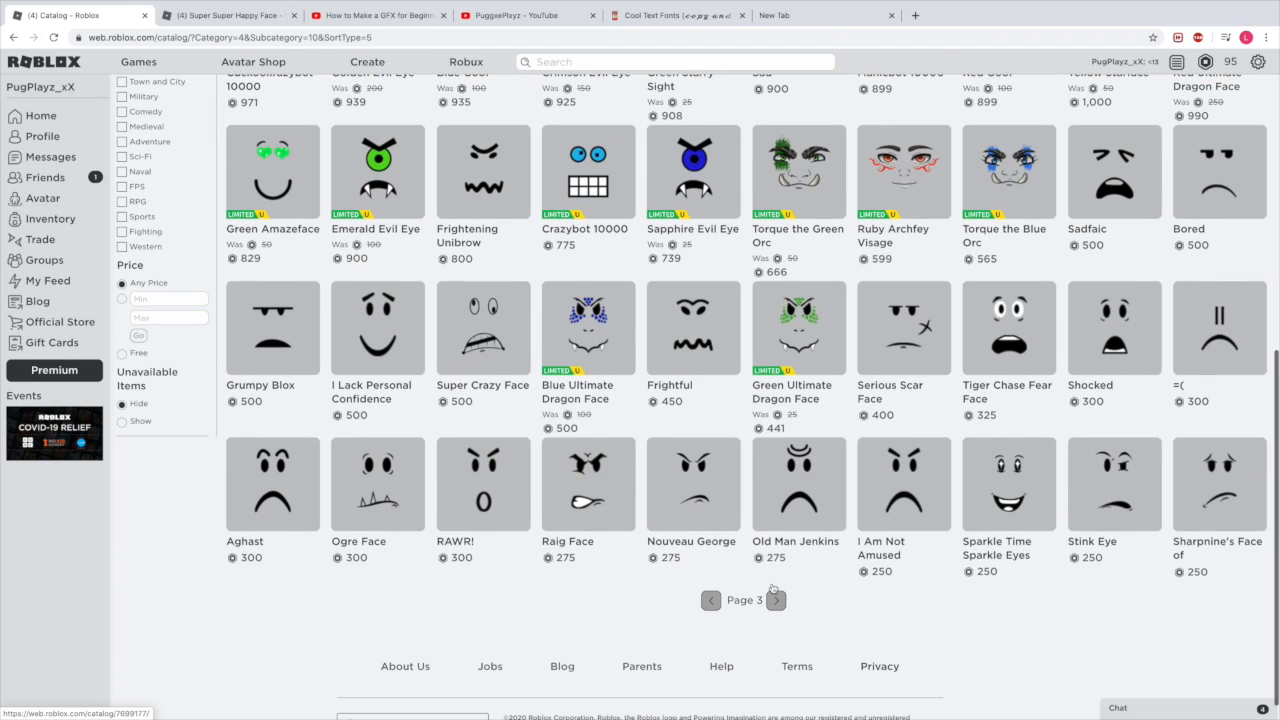
click(775, 600)
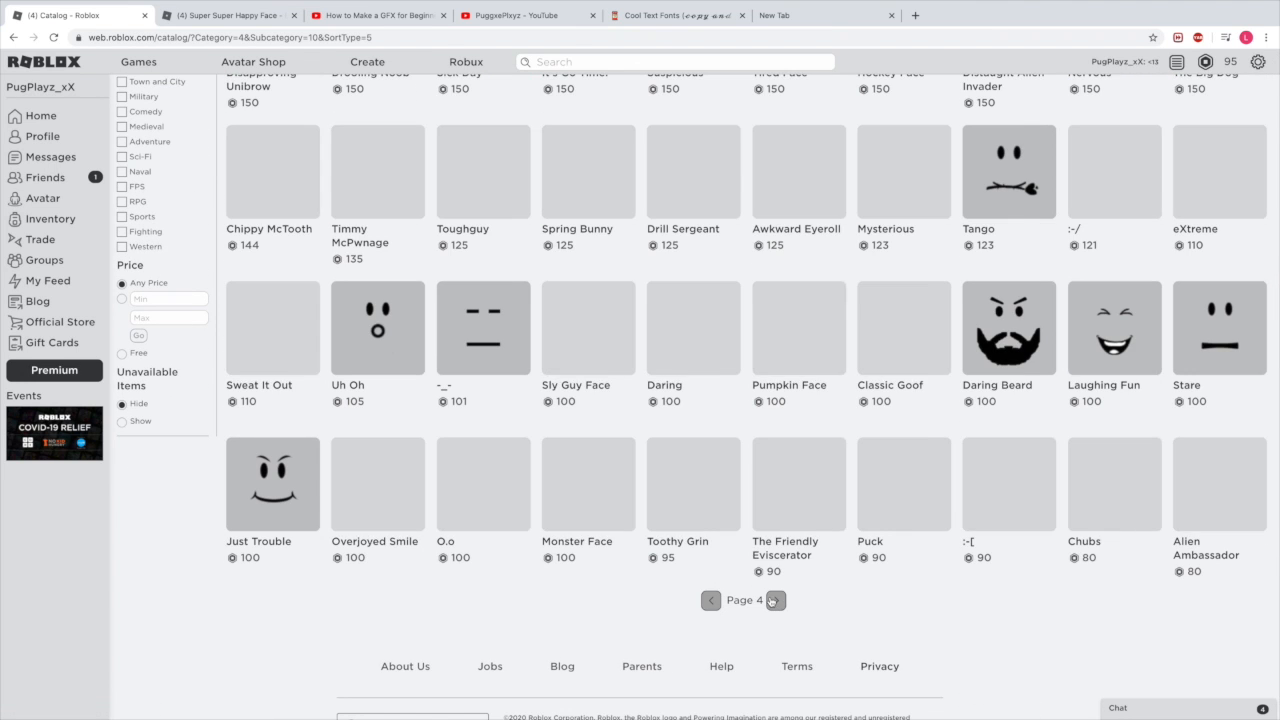
scroll(775, 590, up, 5)
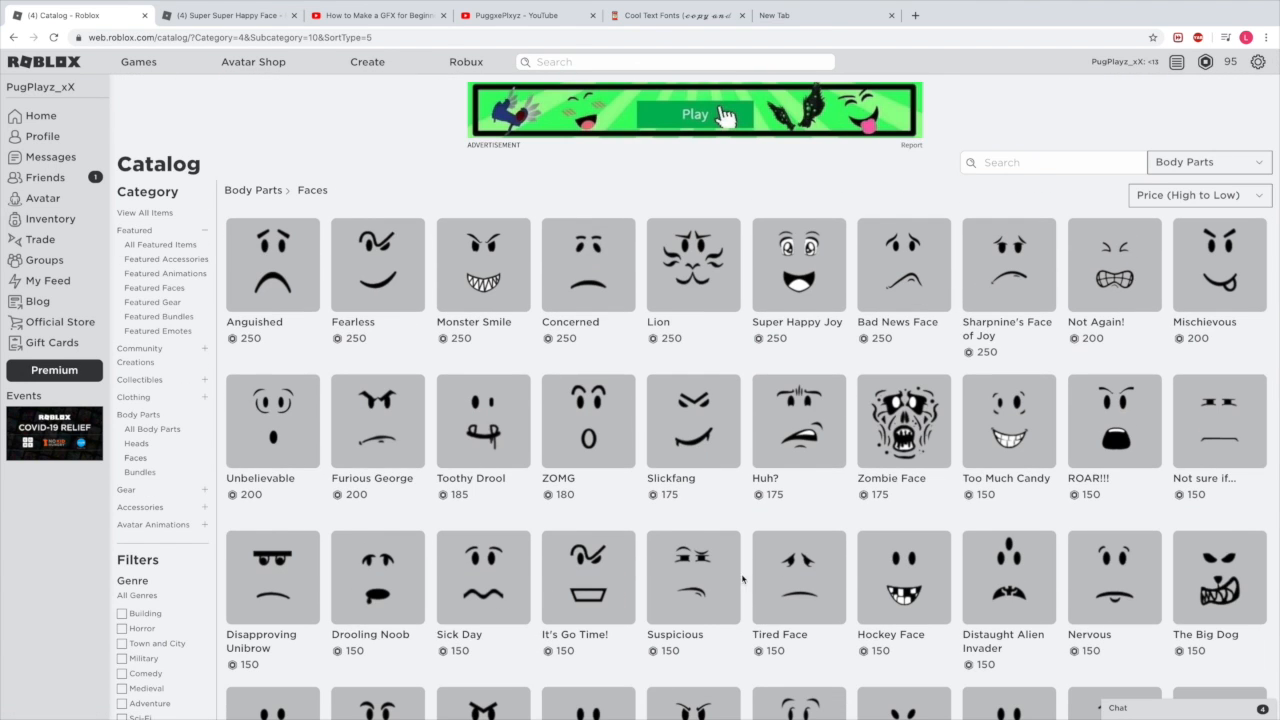
Close the catalog tab, copy the Super Super Happy Face page address, and switch to Roblox Studio.
click(228, 16)
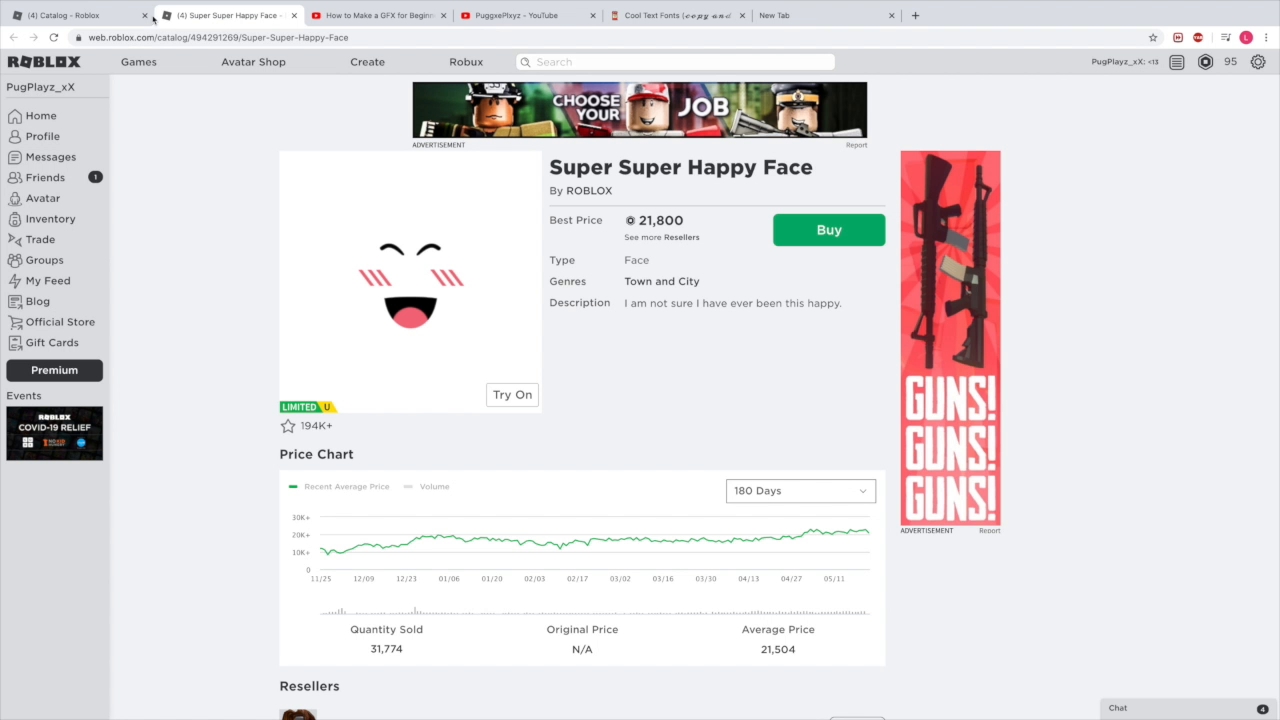
click(142, 16)
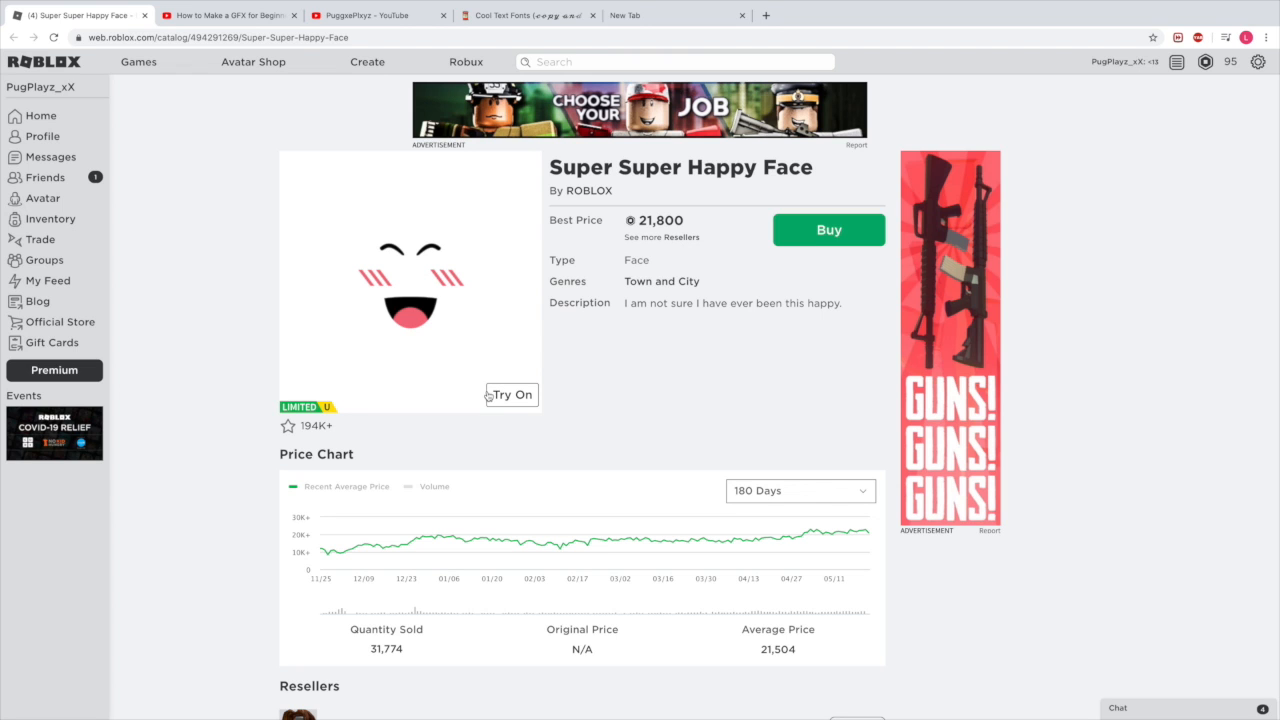
drag(387, 36, 57, 39)
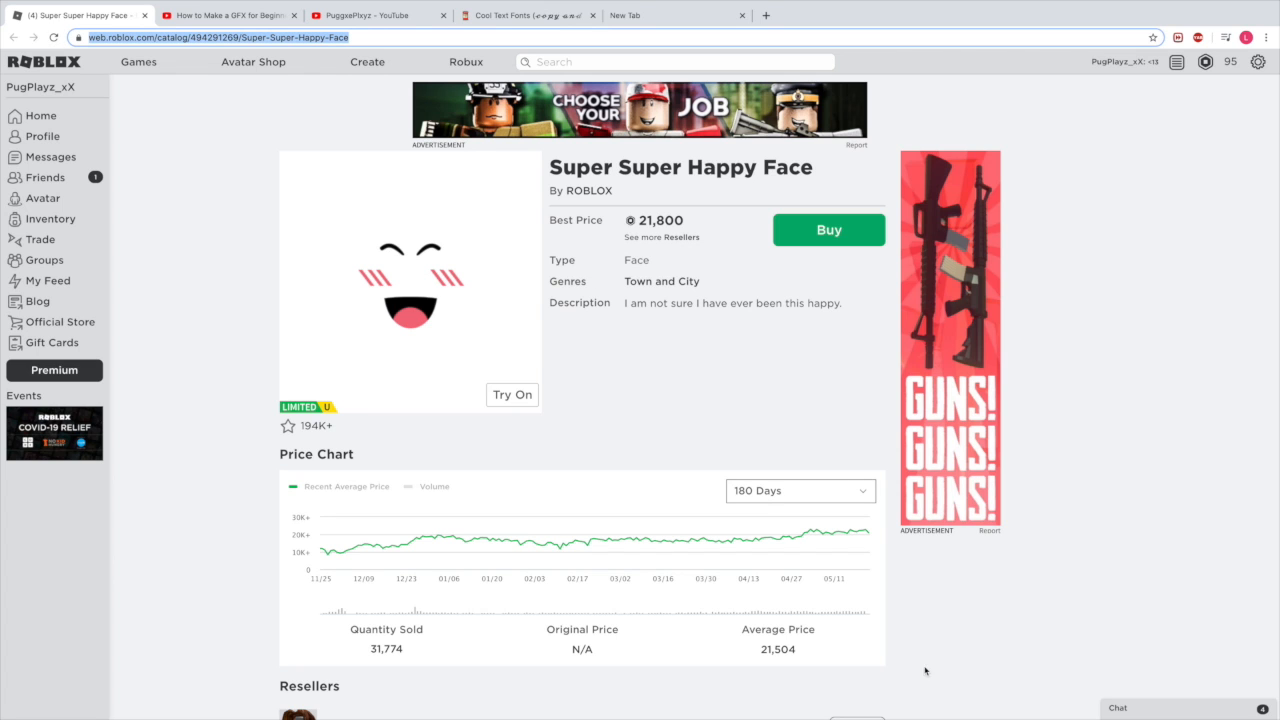
mouse_move(792, 705)
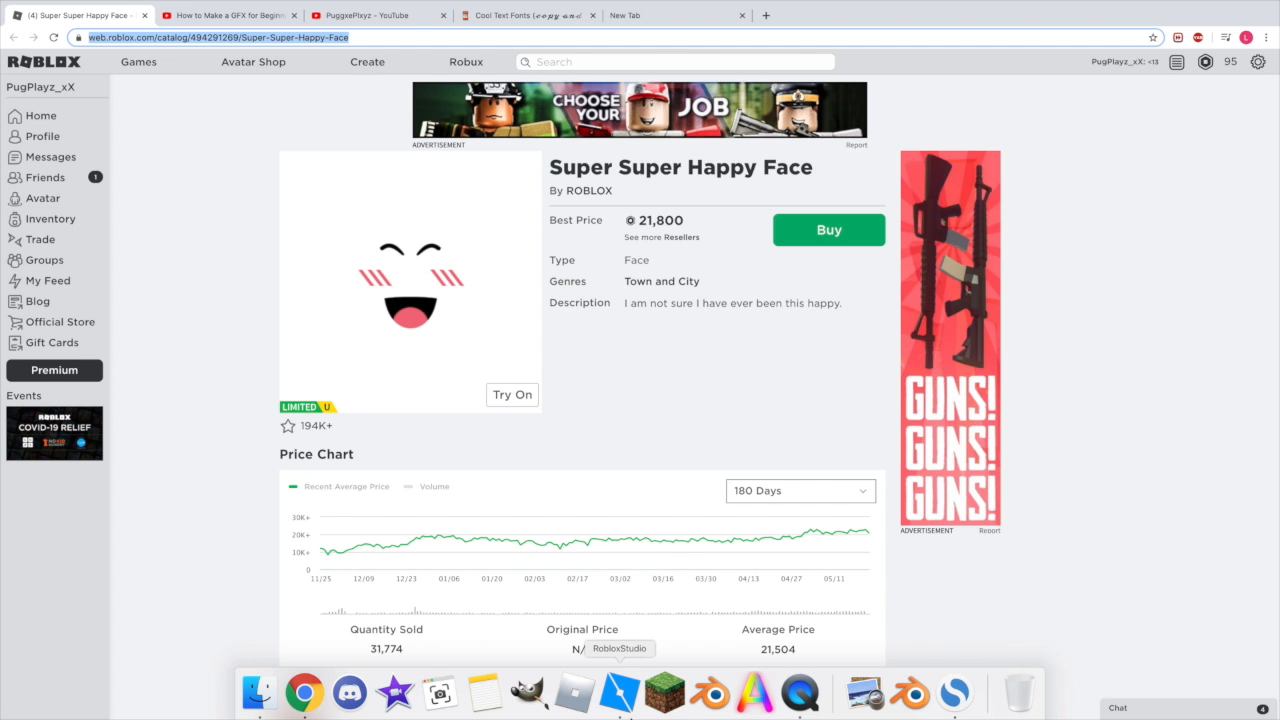
click(620, 690)
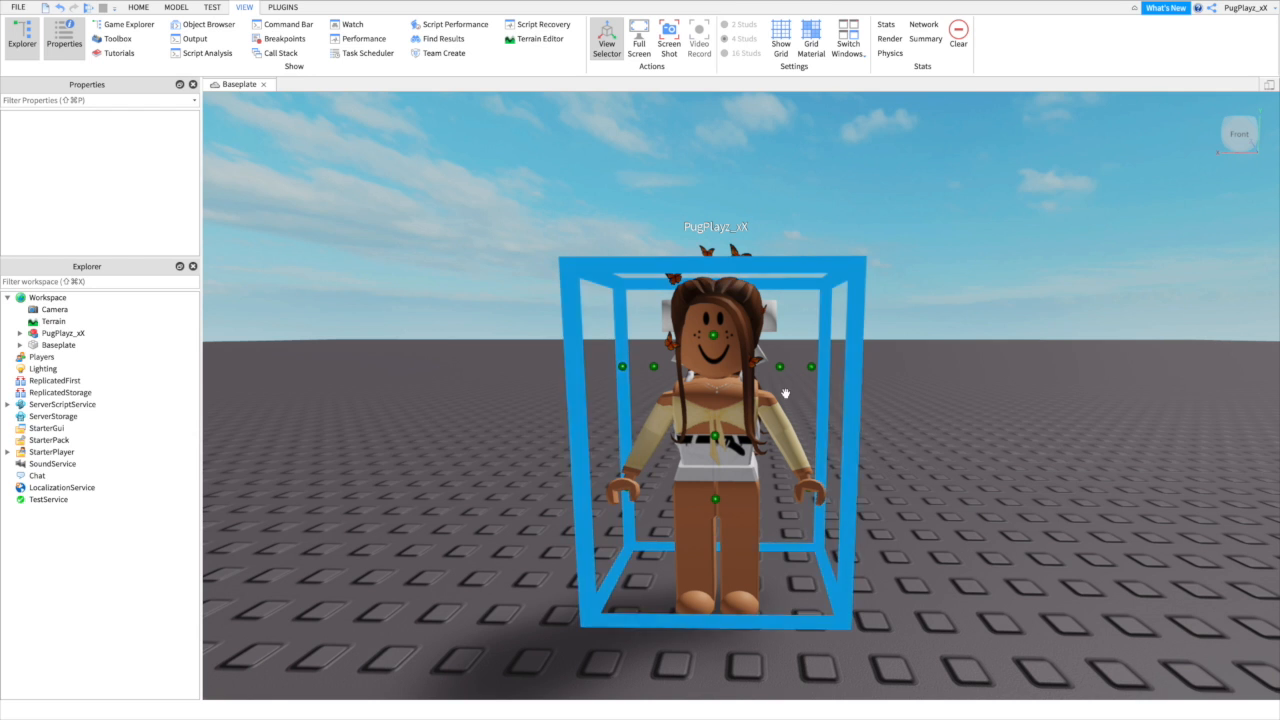
Show the Toolbox again and make it narrower so the character has more room in the viewport.
right_drag(942, 323, 938, 324)
right_drag(645, 204, 687, 226)
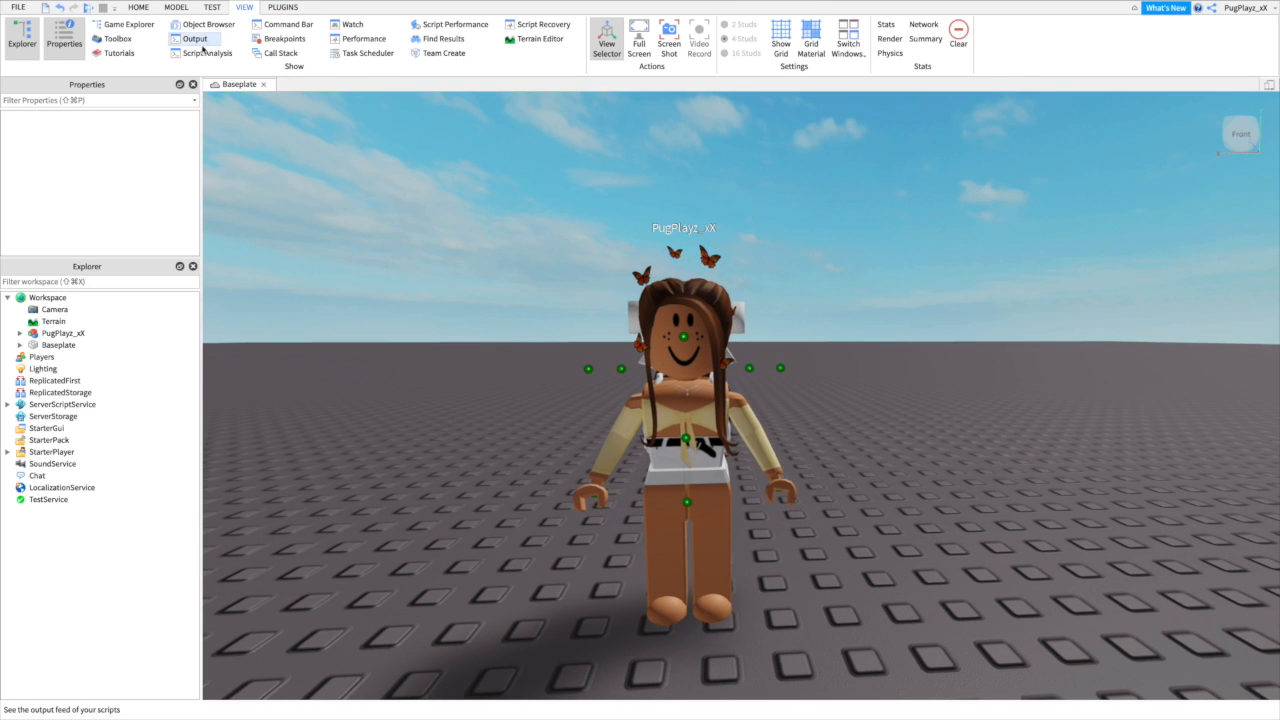
click(116, 38)
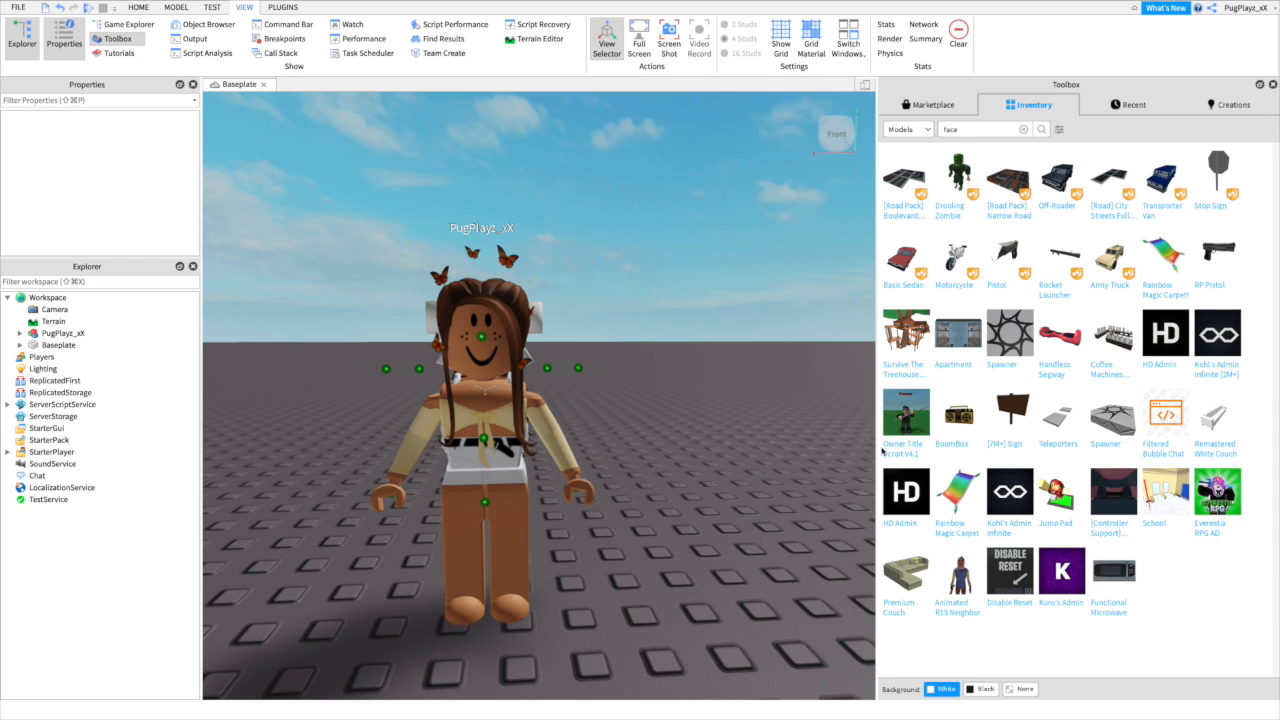
drag(878, 450, 1055, 440)
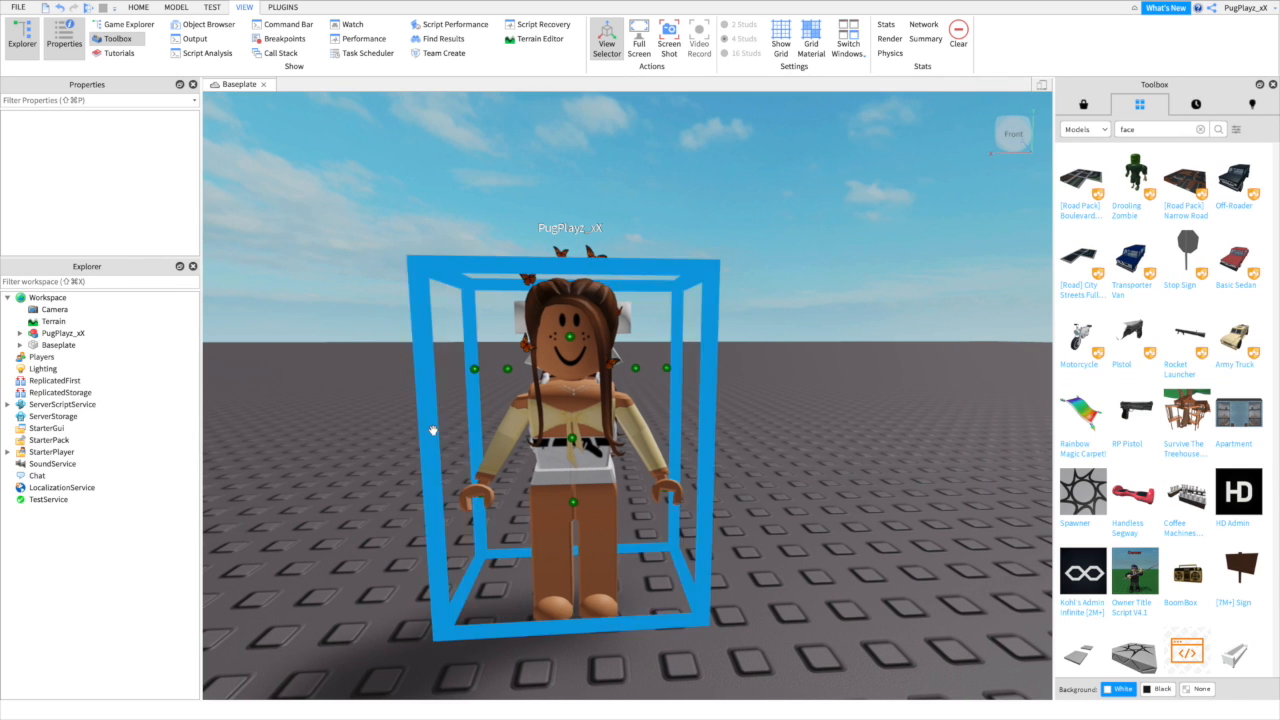
Expand the character model and its Head in the Explorer, and select the face decal.
click(638, 369)
drag(575, 497, 651, 646)
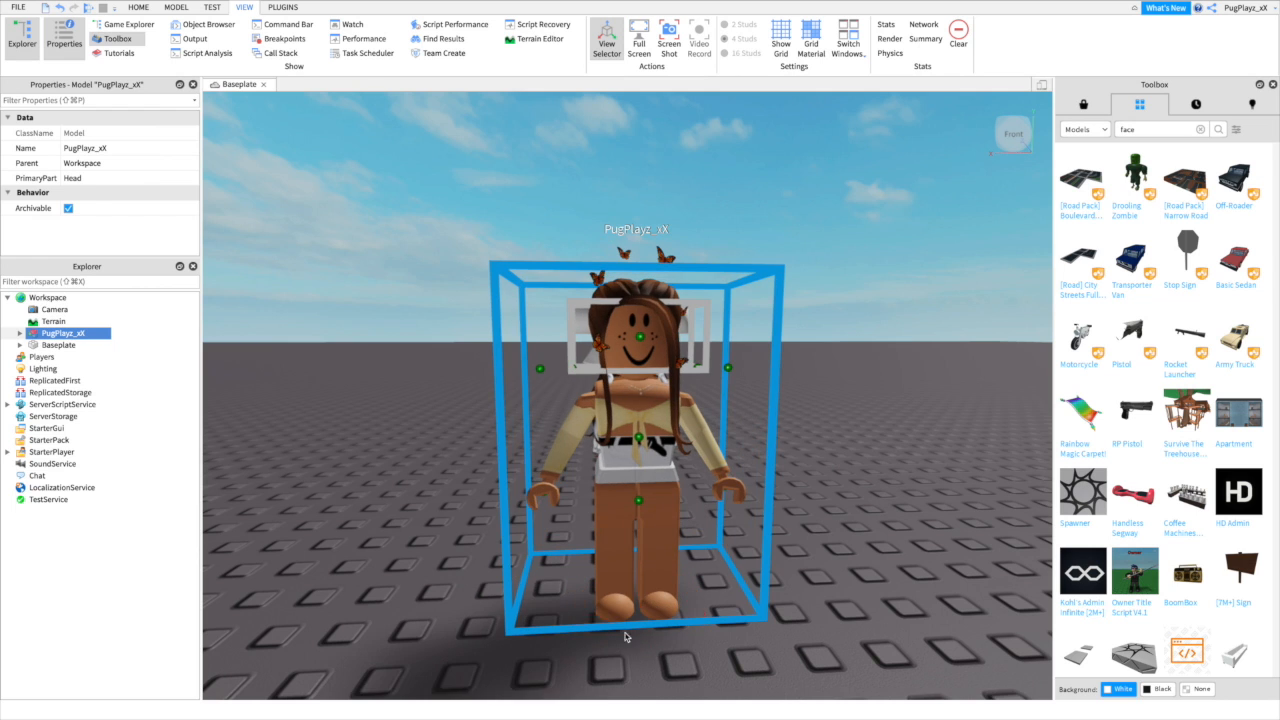
click(20, 334)
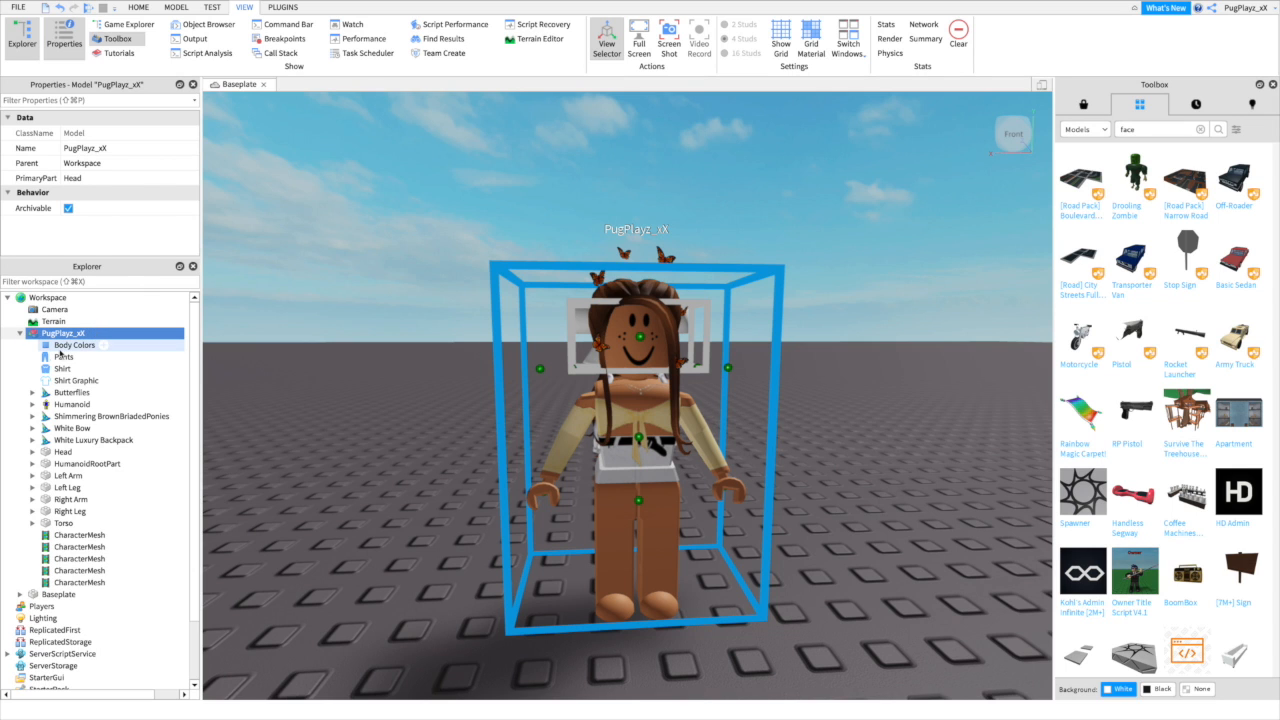
scroll(110, 466, down, 2)
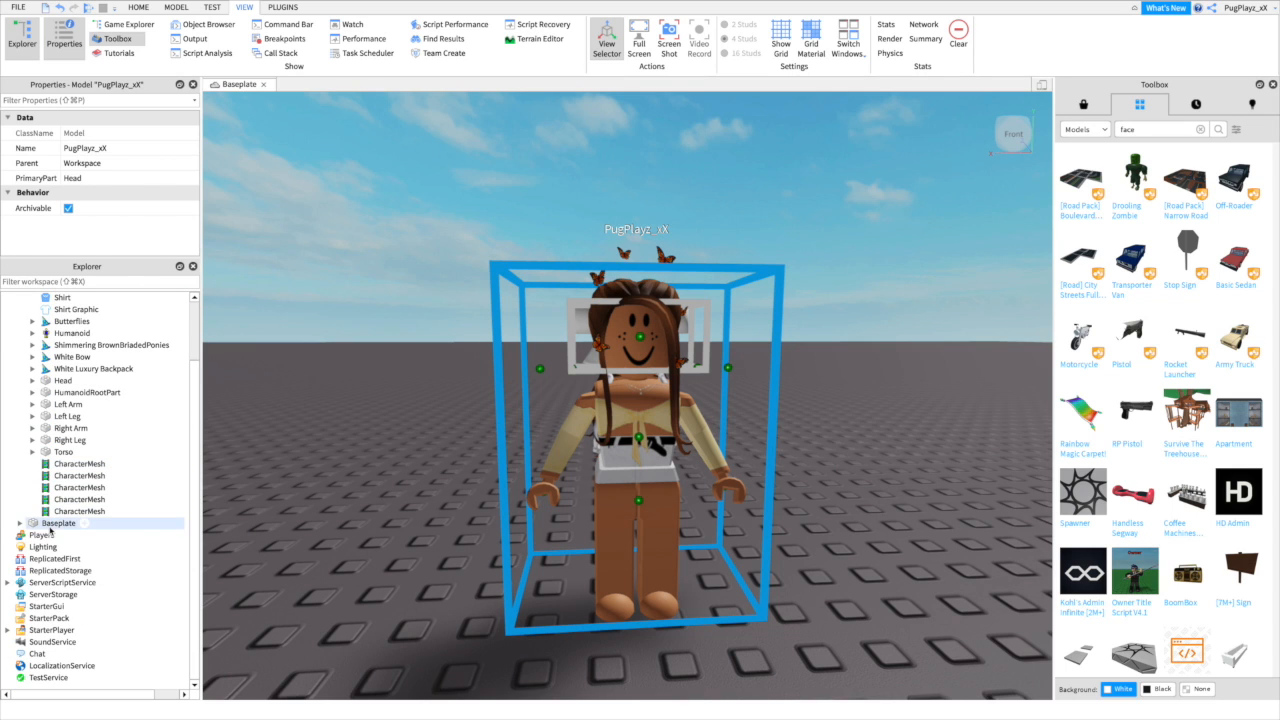
click(63, 381)
click(20, 395)
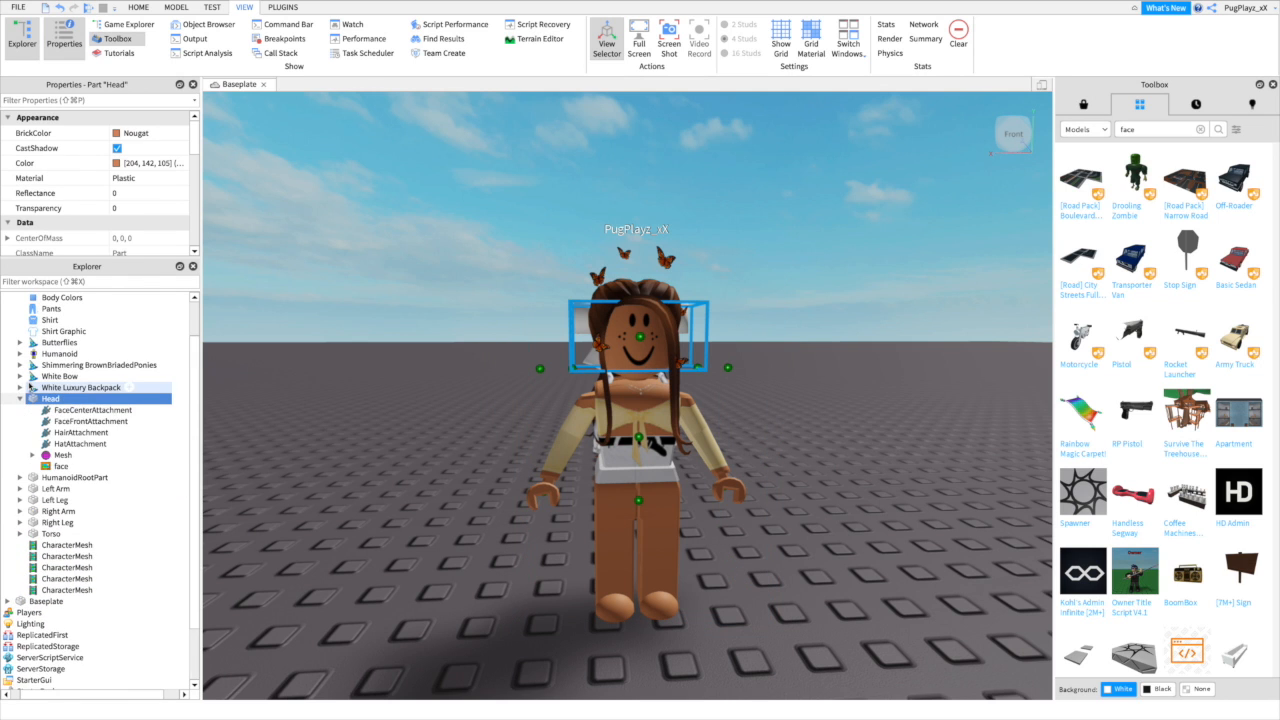
click(60, 467)
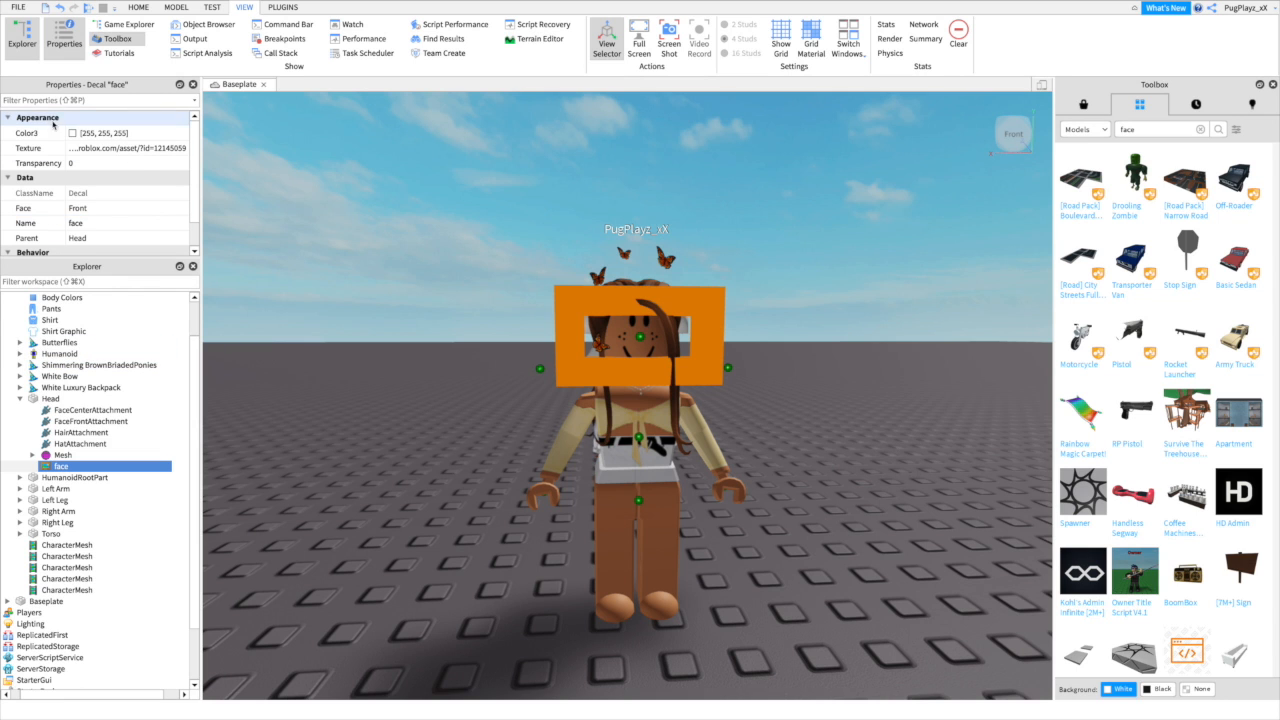
Replace the face decal's Texture with the copied Super Super Happy Face catalog address and deselect the decal.
drag(151, 258, 157, 500)
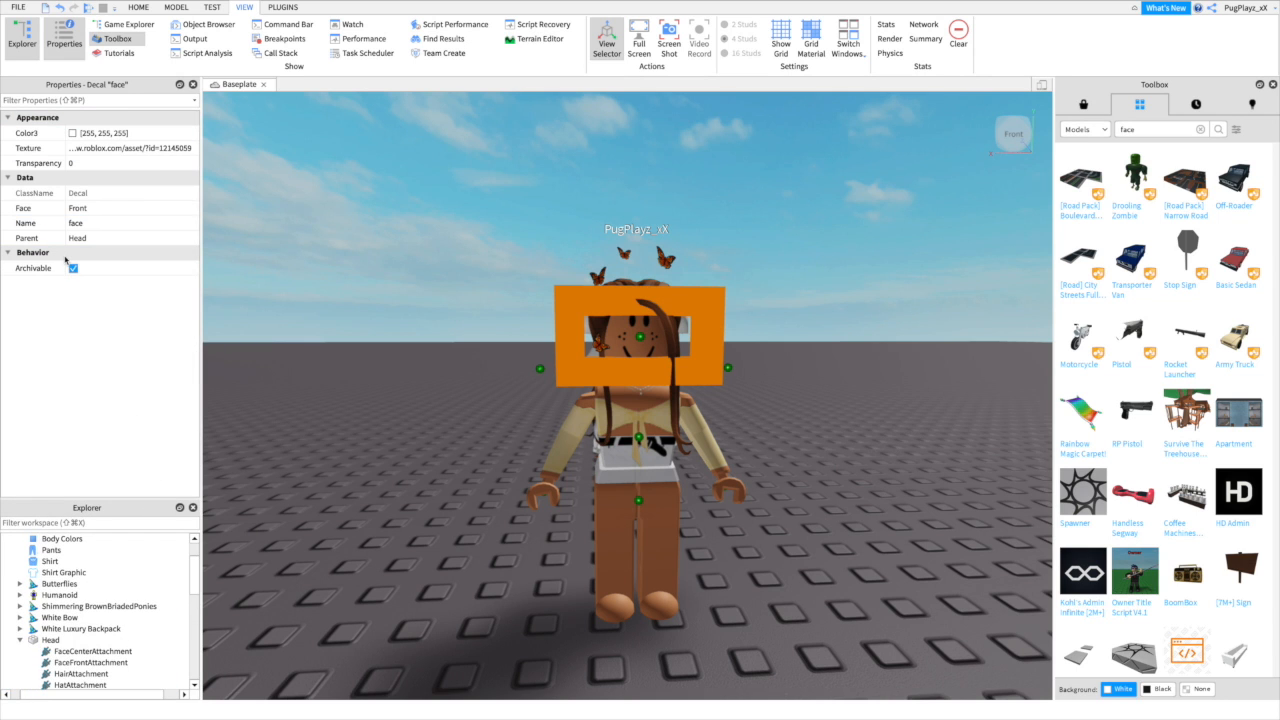
click(88, 148)
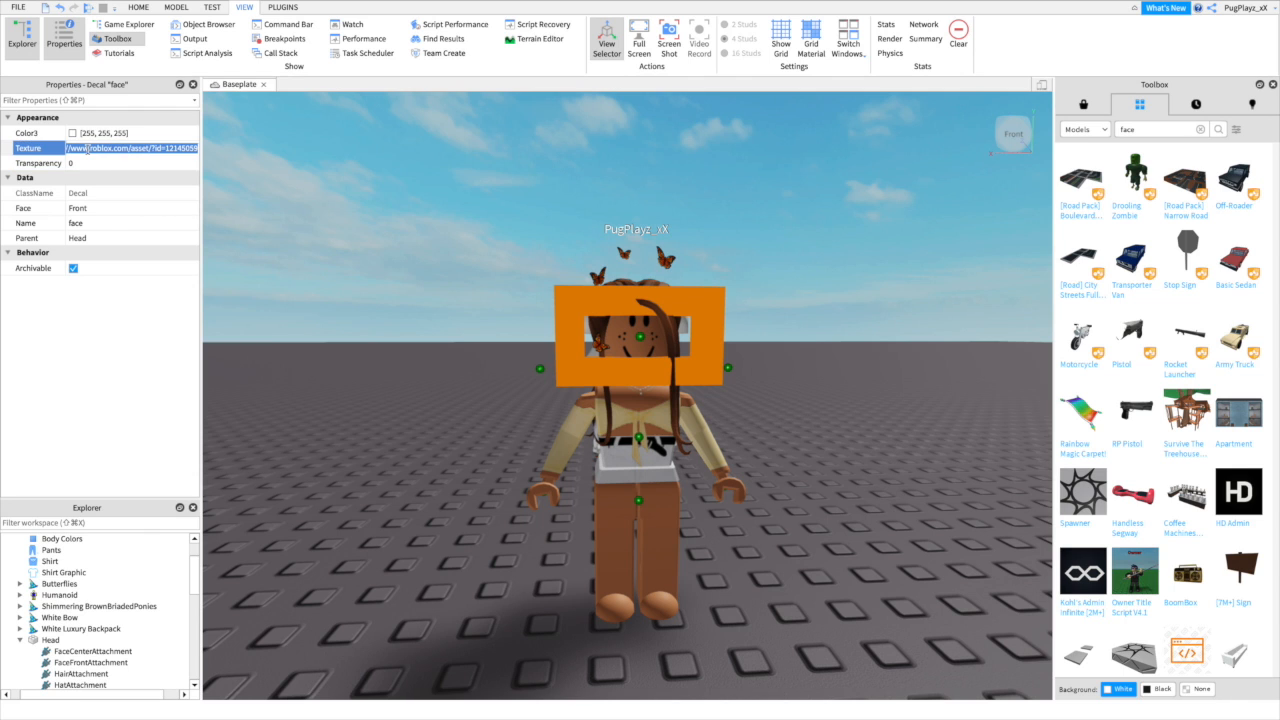
key(ctrl+v)
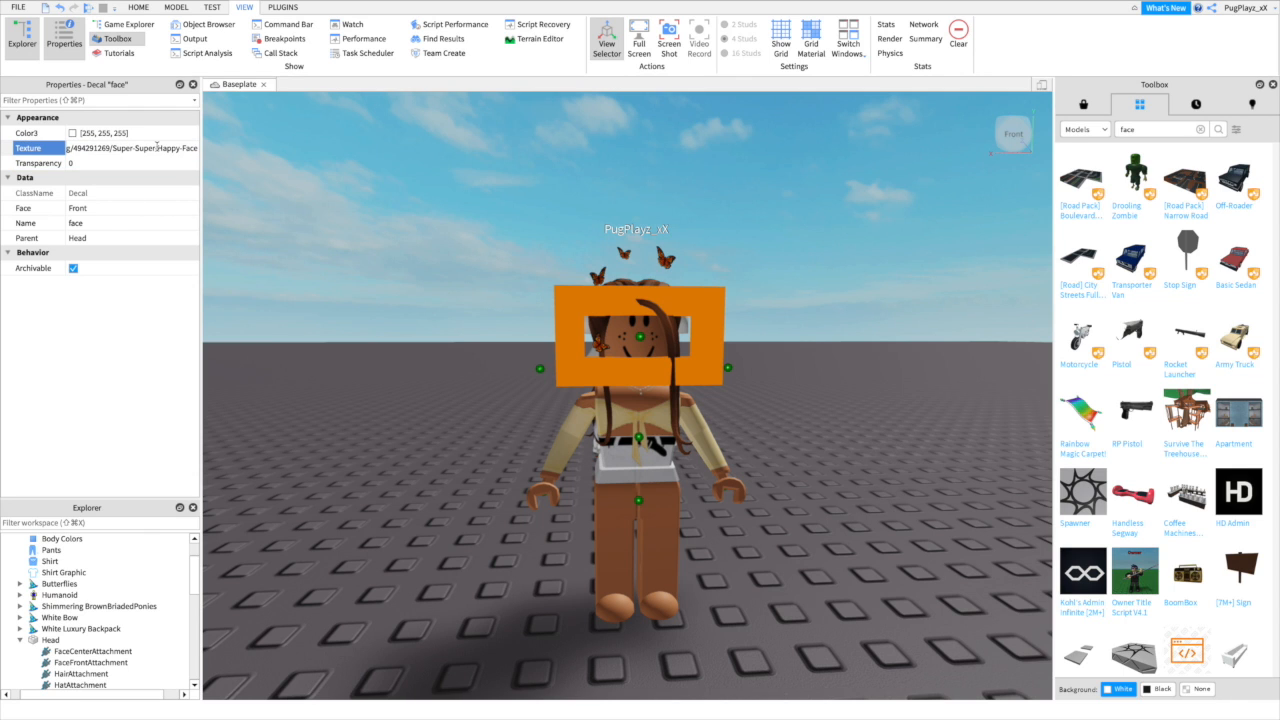
key(Return)
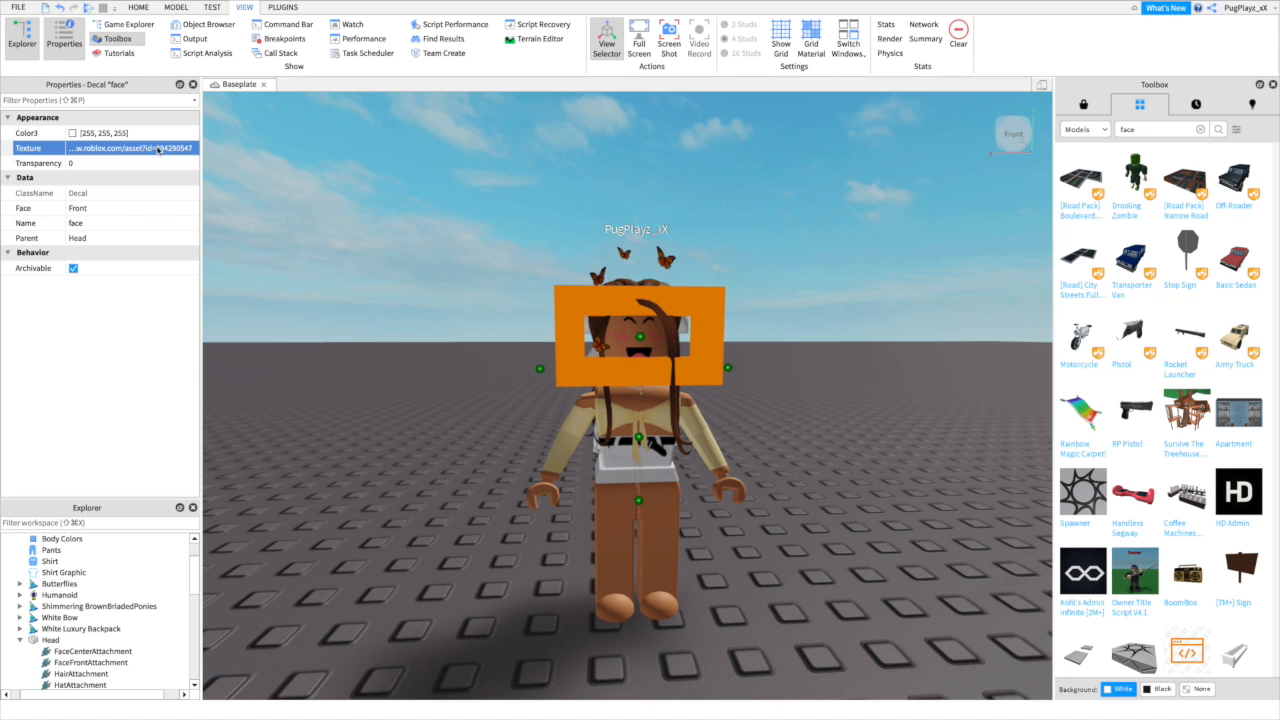
click(855, 415)
right_drag(855, 415, 855, 415)
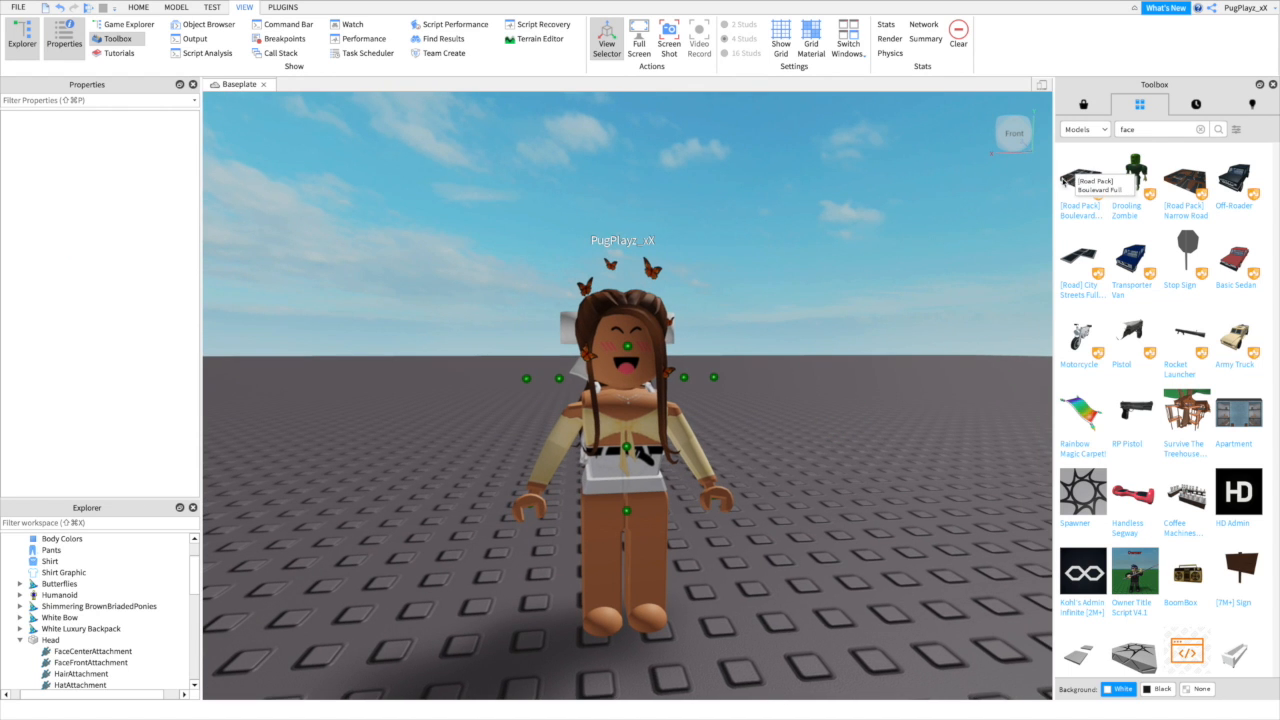
Display the installed plugins, clear the Toolbox search, and set the Toolbox category to Plugins.
click(283, 8)
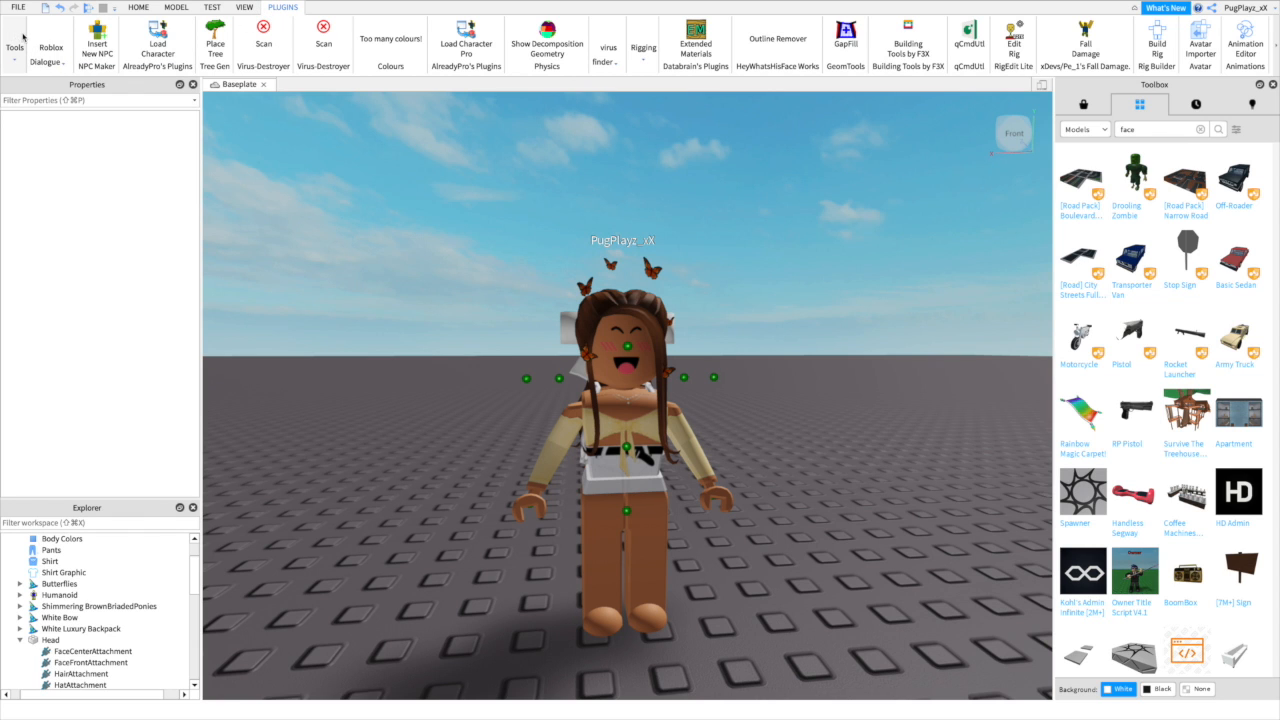
click(1083, 108)
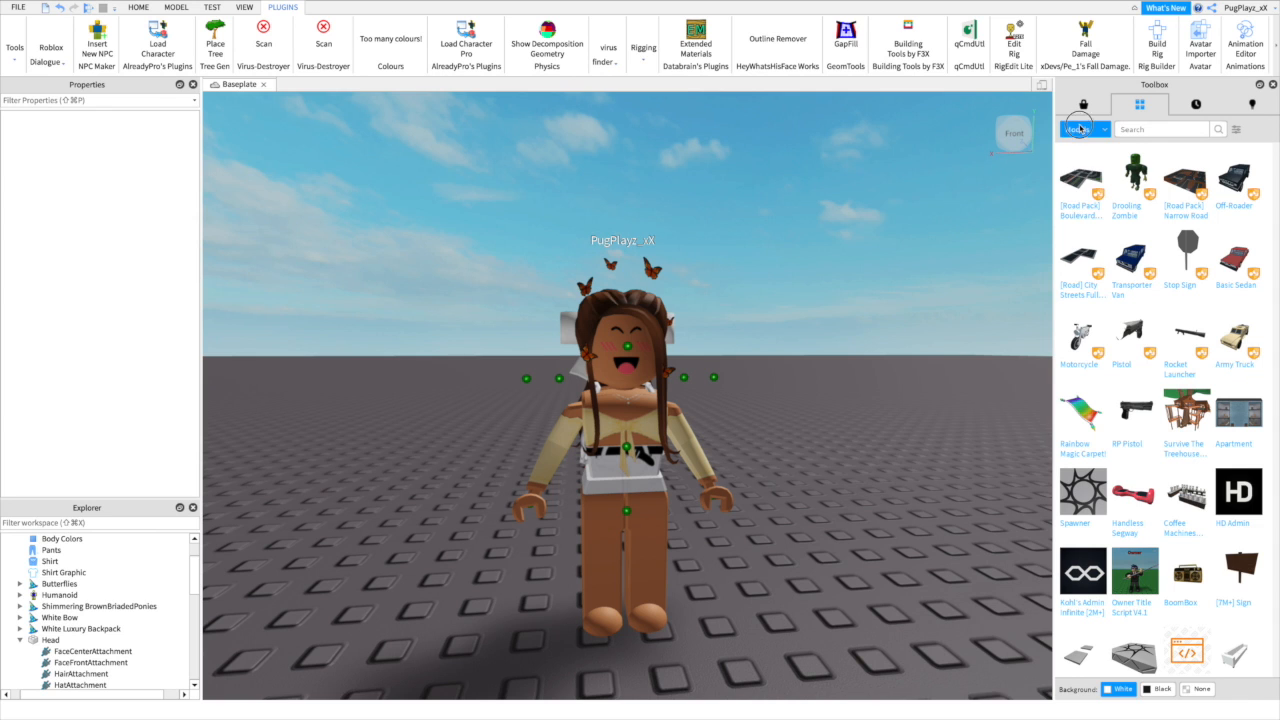
click(1080, 128)
click(1068, 205)
click(1139, 130)
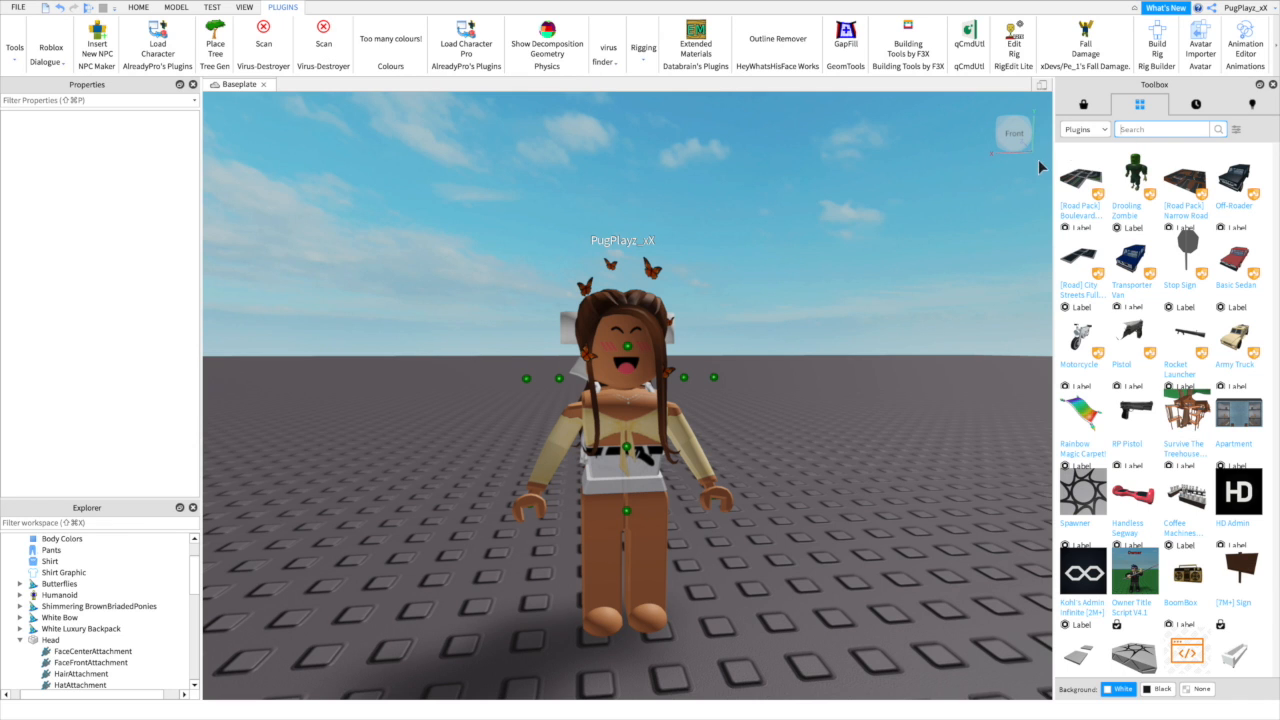
Export the whole character model as a selection to the Desktop under the name "tutorial gfx!~".
right_drag(881, 216, 875, 220)
click(541, 328)
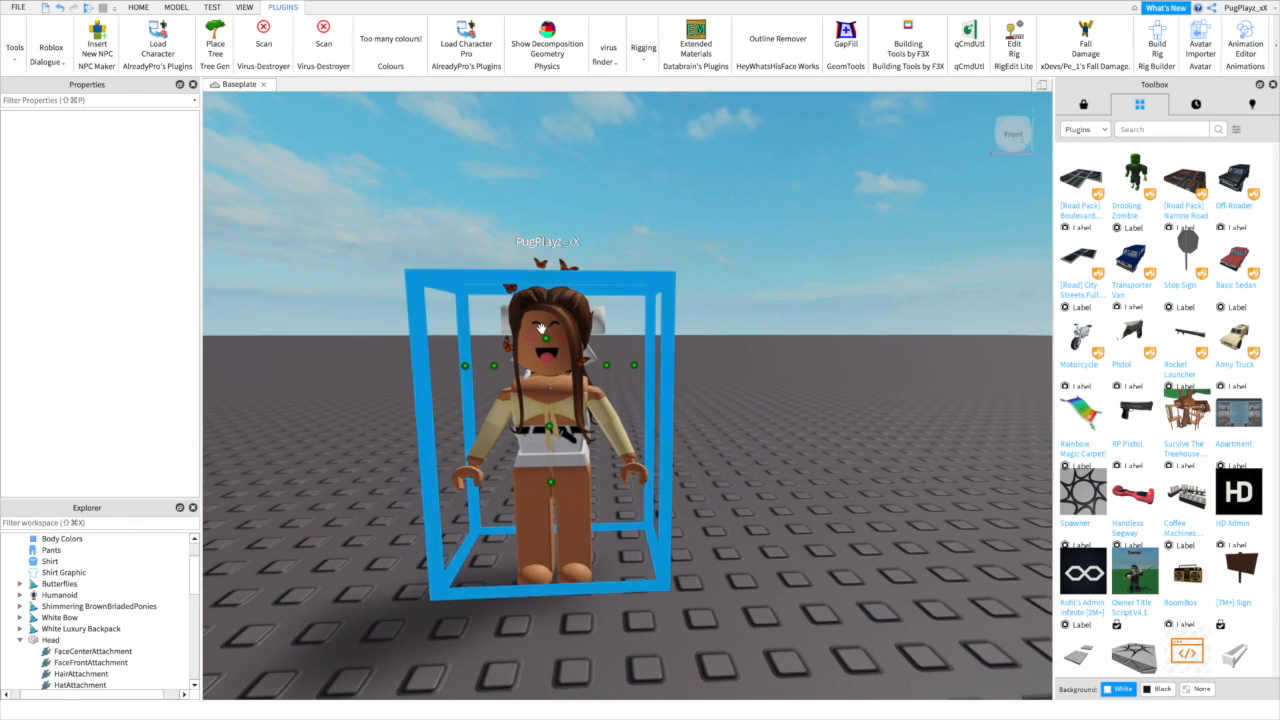
drag(109, 499, 104, 236)
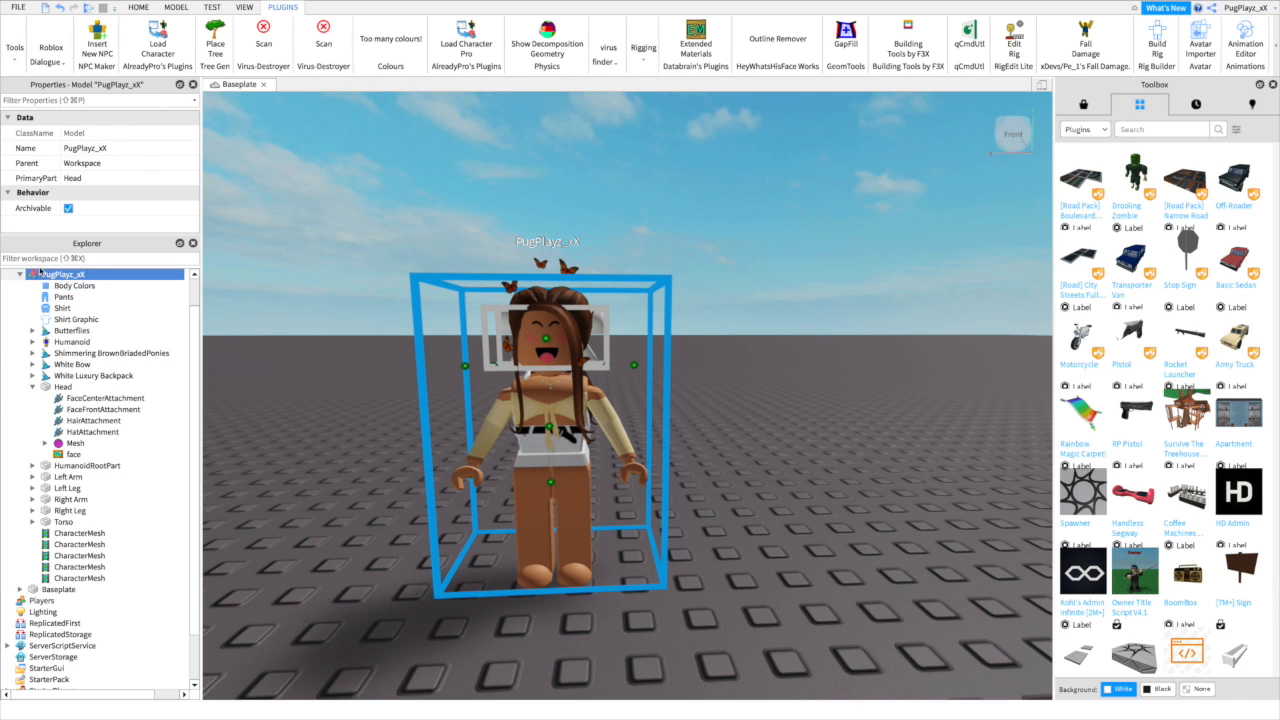
right_click(41, 274)
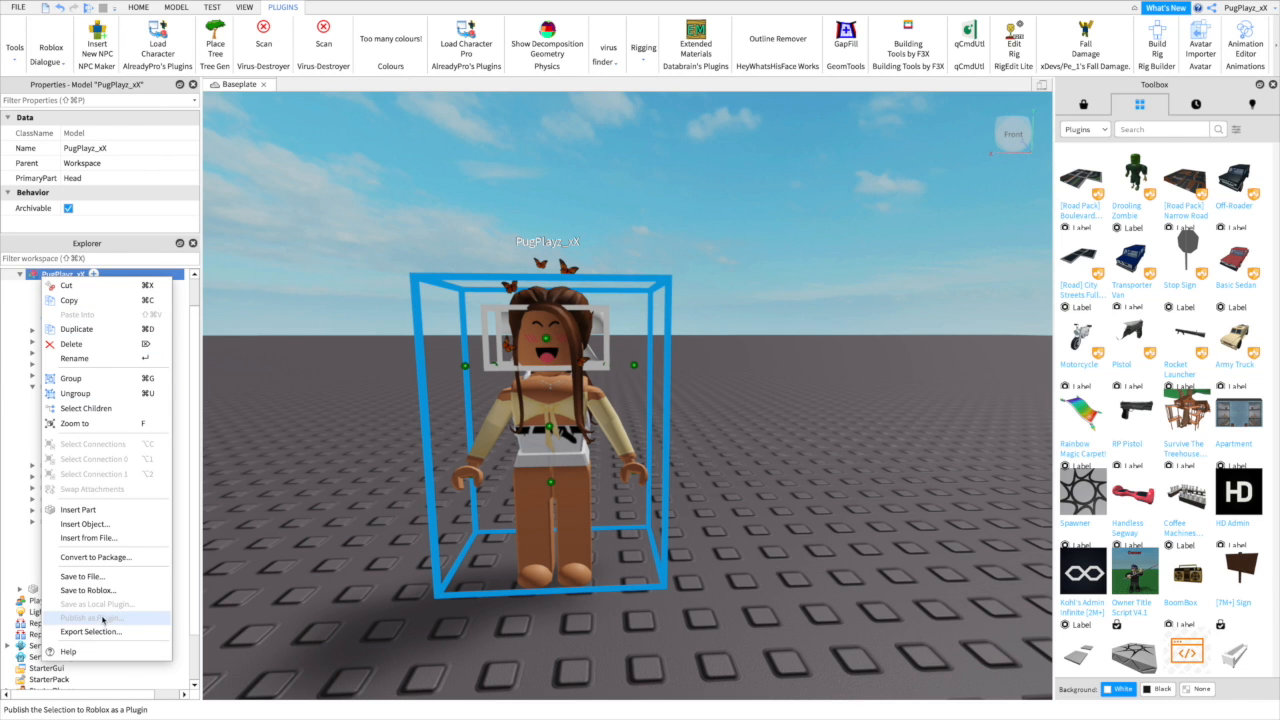
click(100, 631)
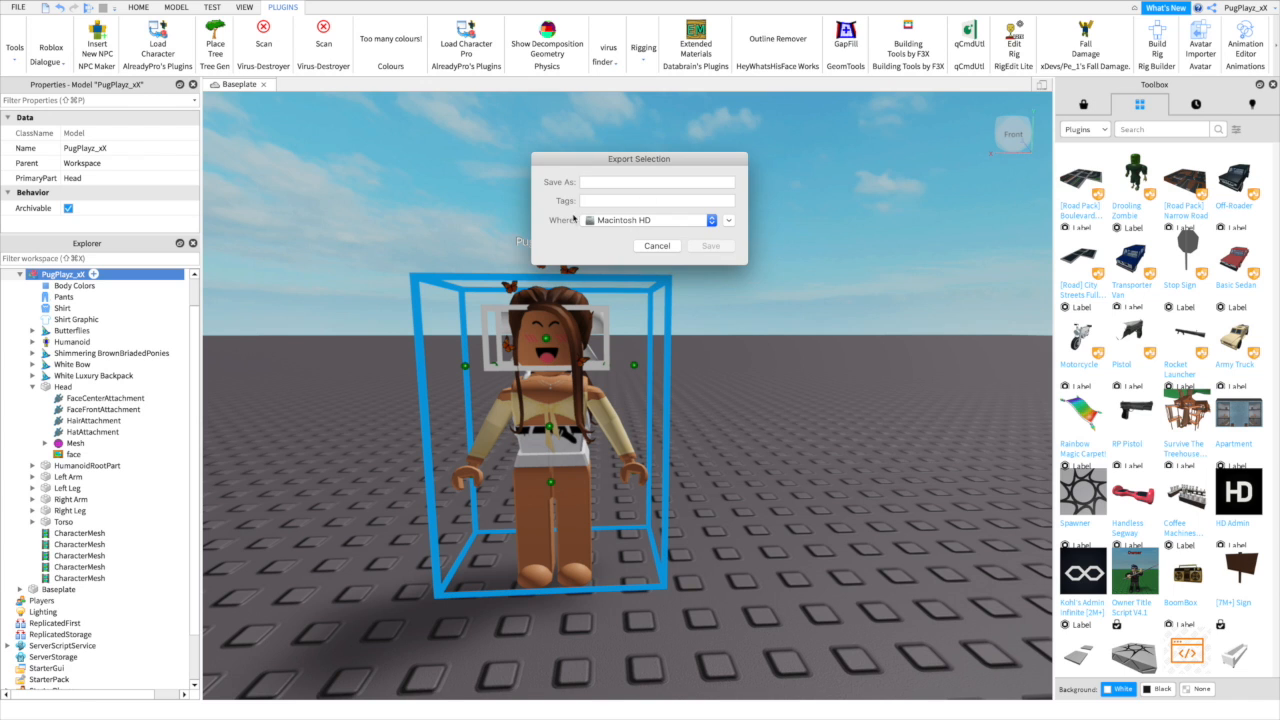
drag(585, 155, 537, 181)
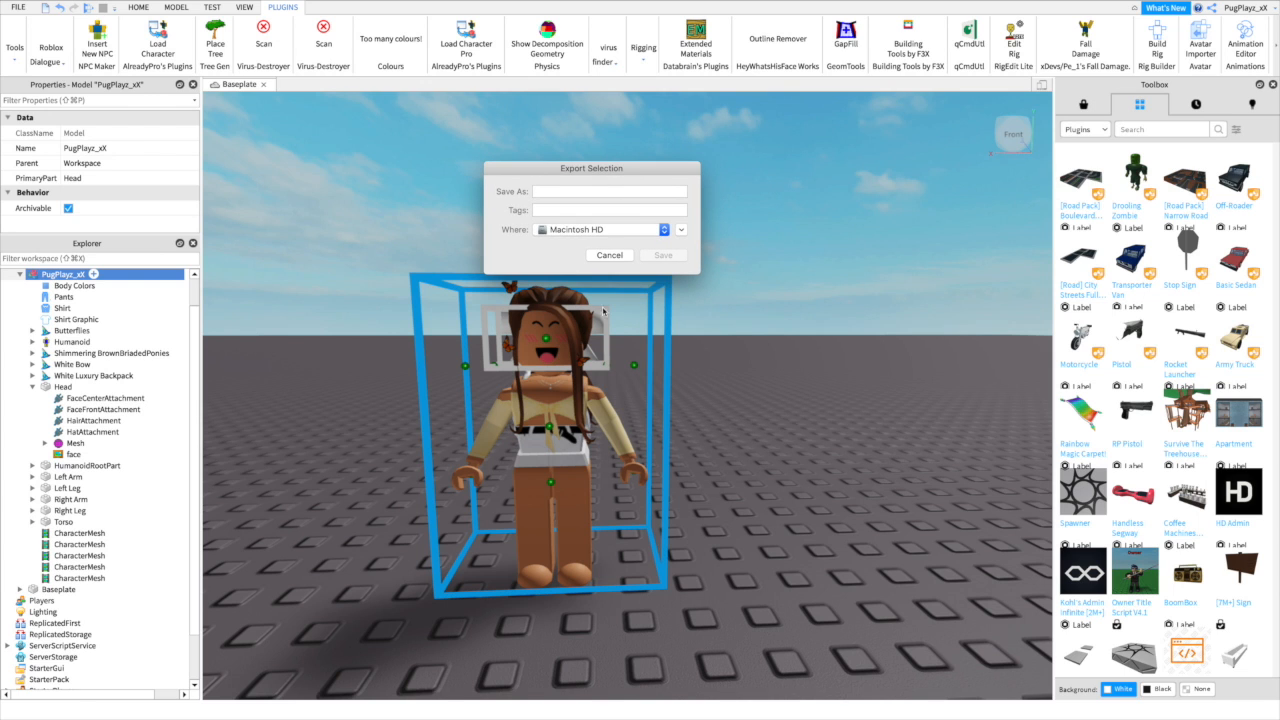
click(580, 231)
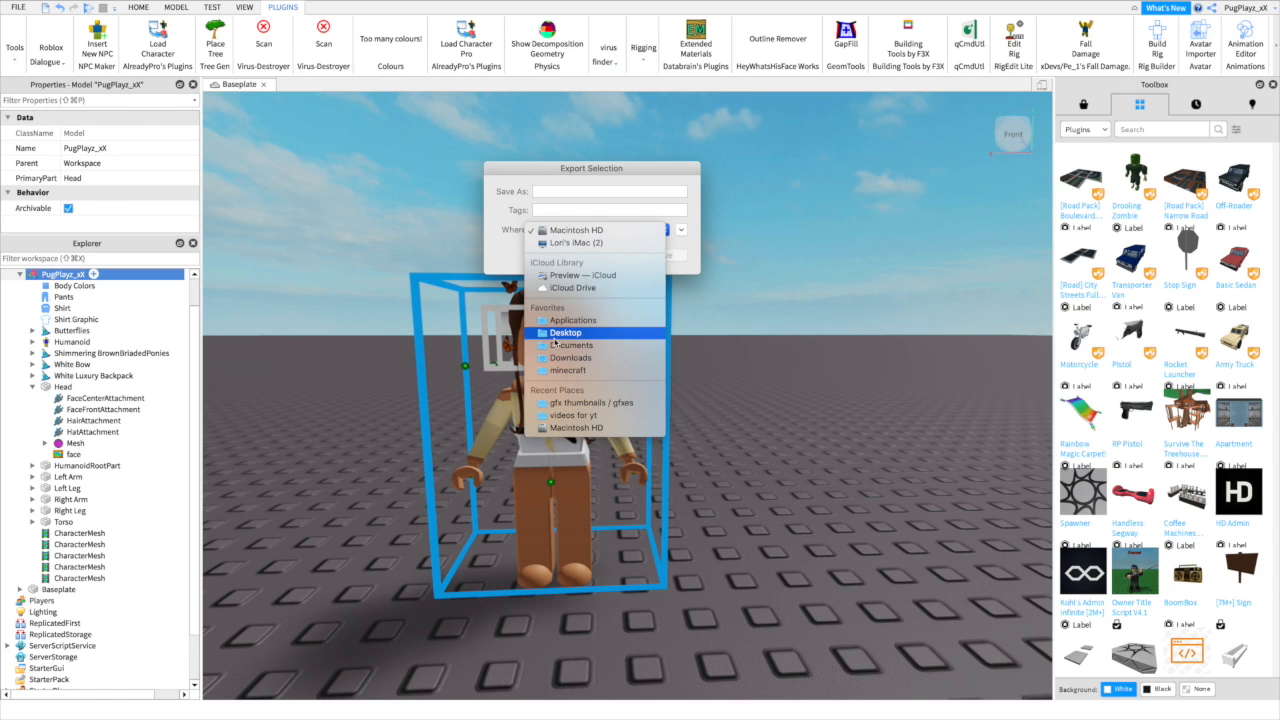
click(553, 333)
click(567, 190)
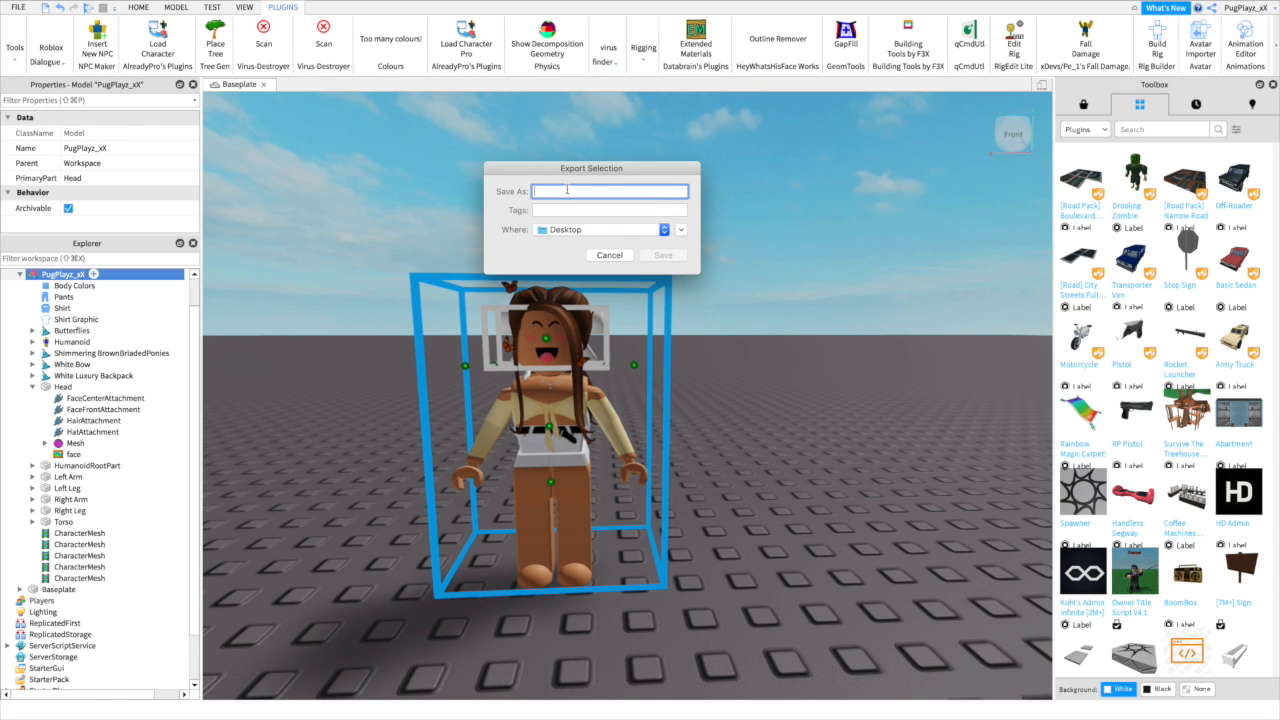
text(tutorial gfx!~)
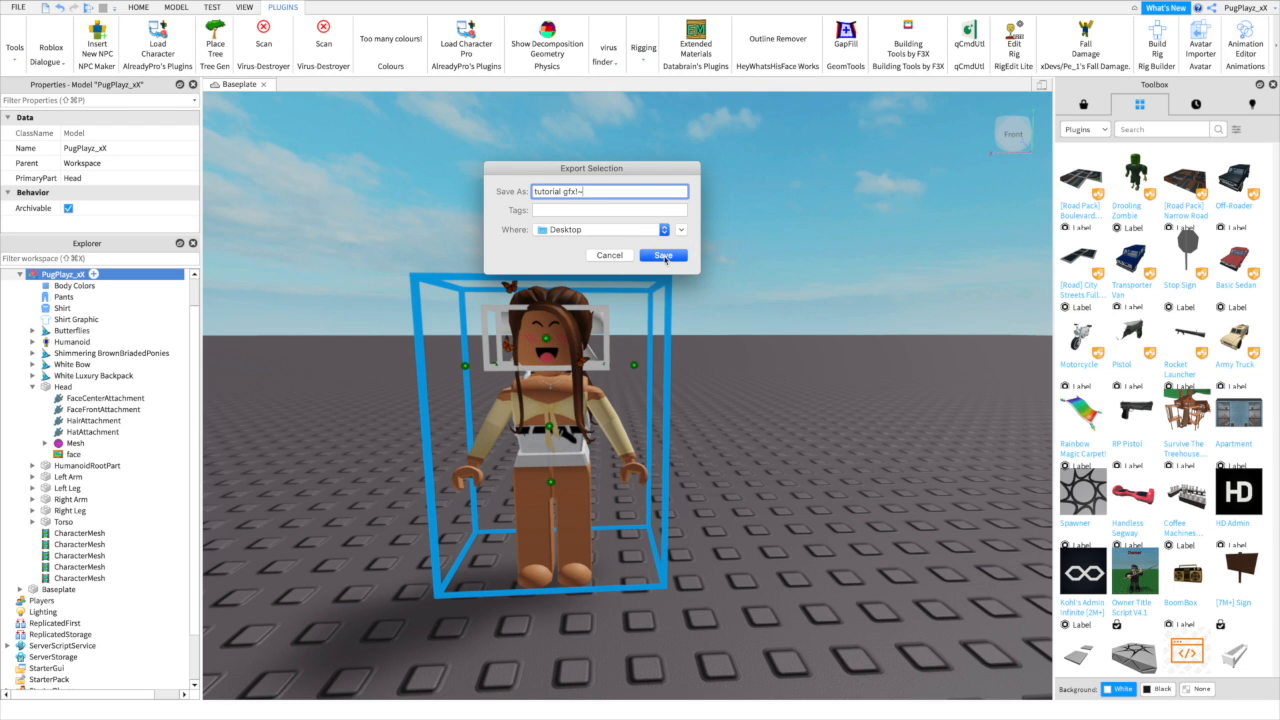
click(664, 256)
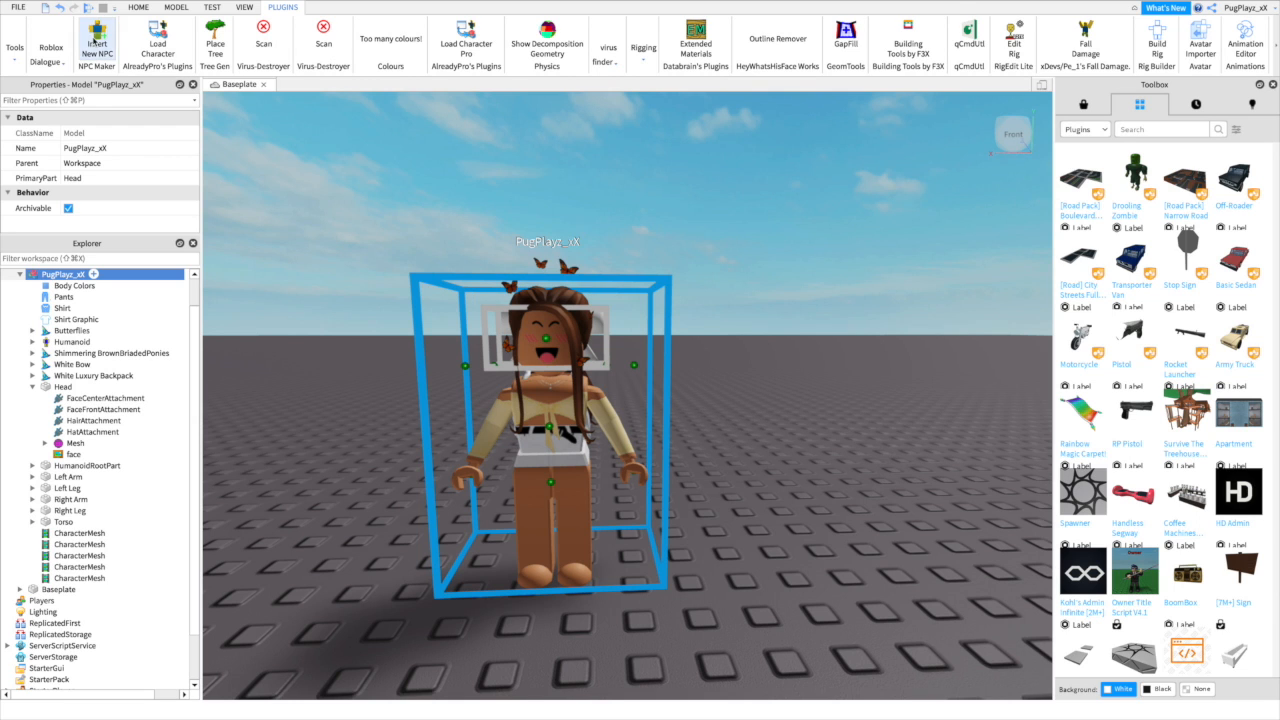
Close Roblox Studio without saving the Baseplate changes, dismiss the leftover file chooser, and launch Blender 2.79.
mouse_move(8, 7)
click(8, 20)
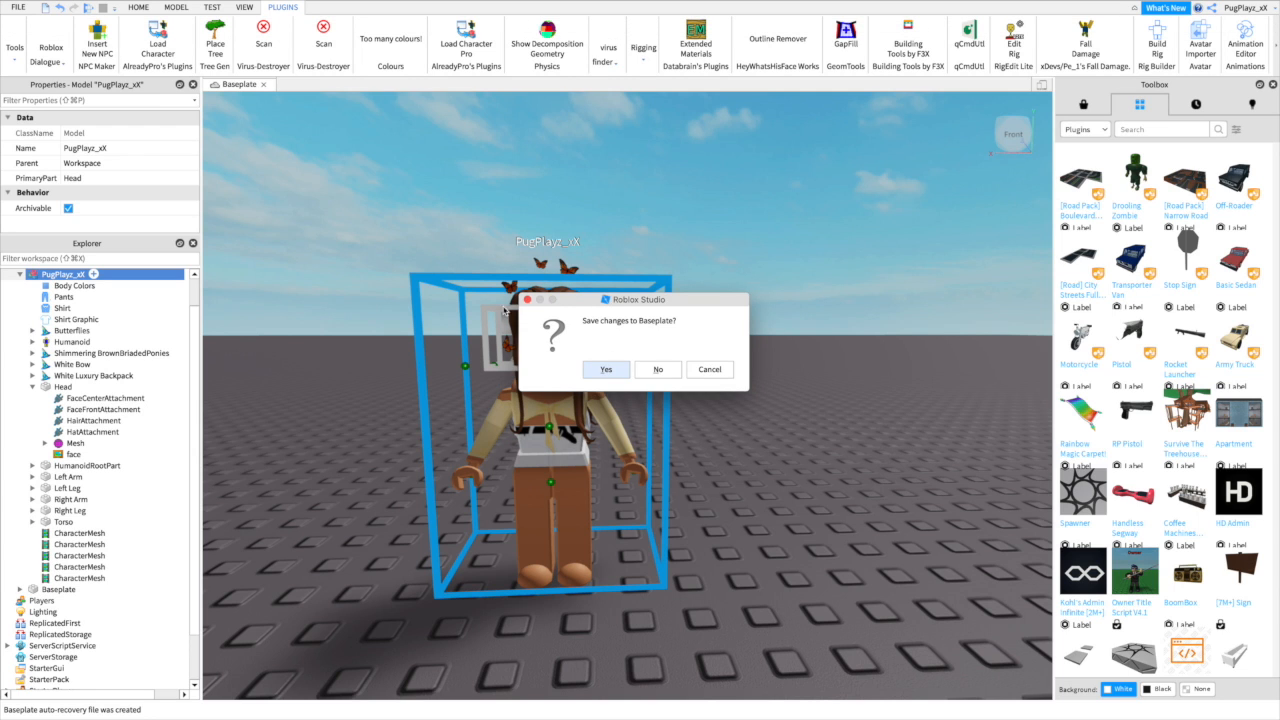
click(654, 369)
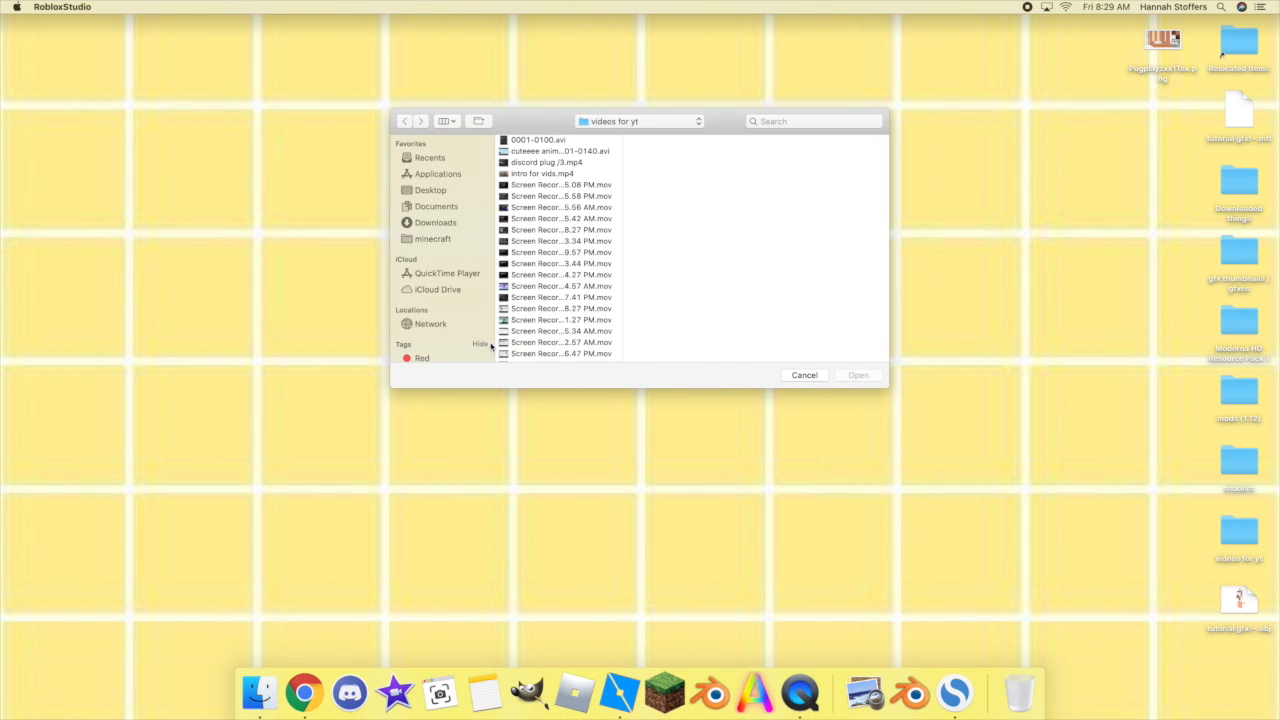
click(803, 375)
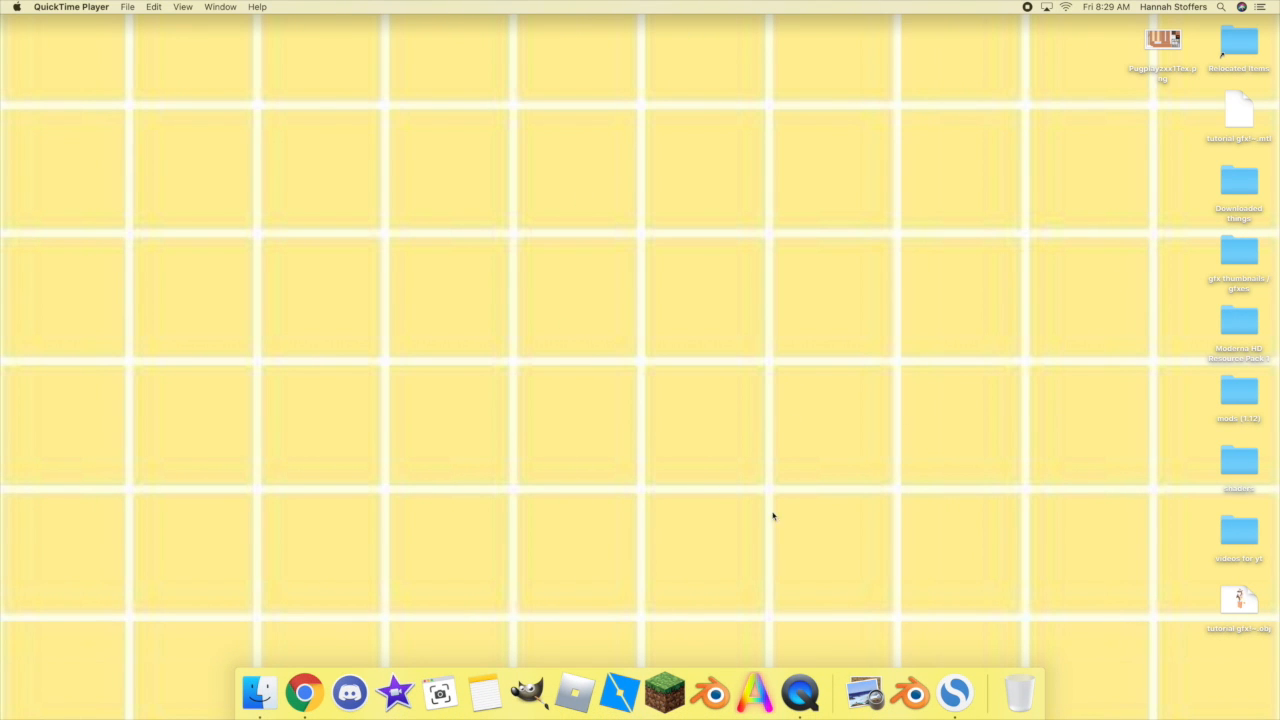
click(708, 700)
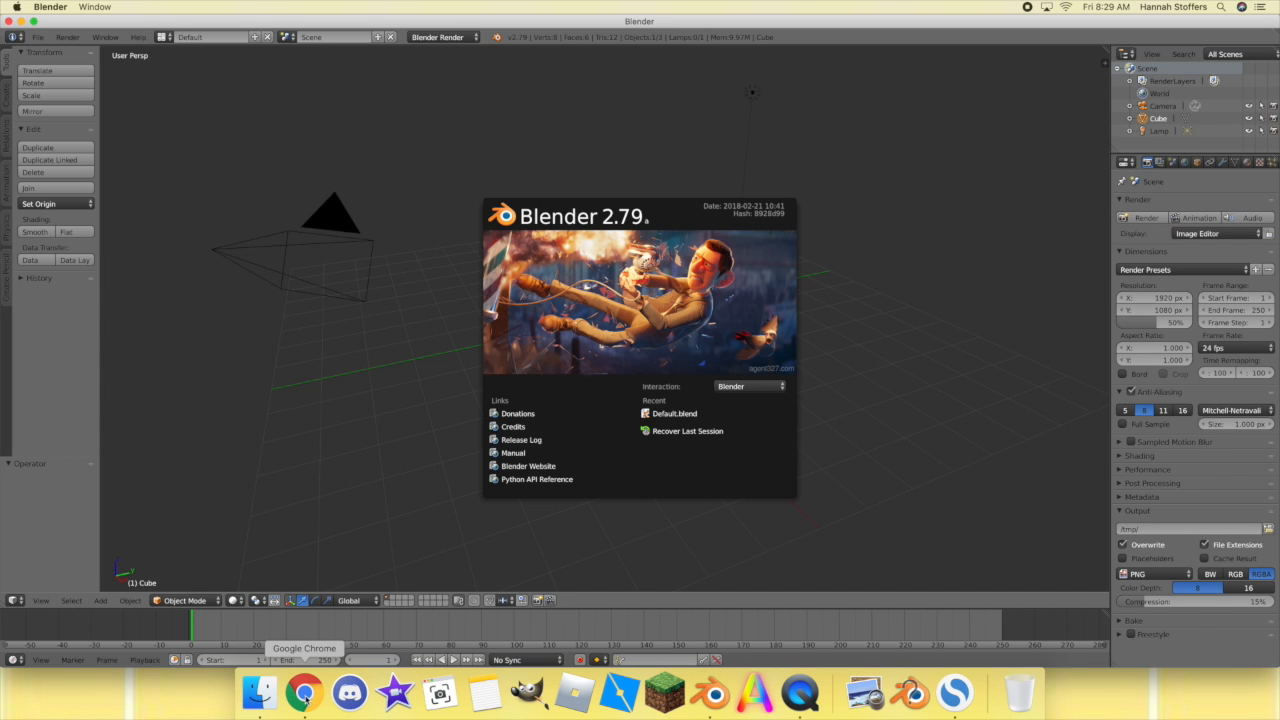
click(304, 692)
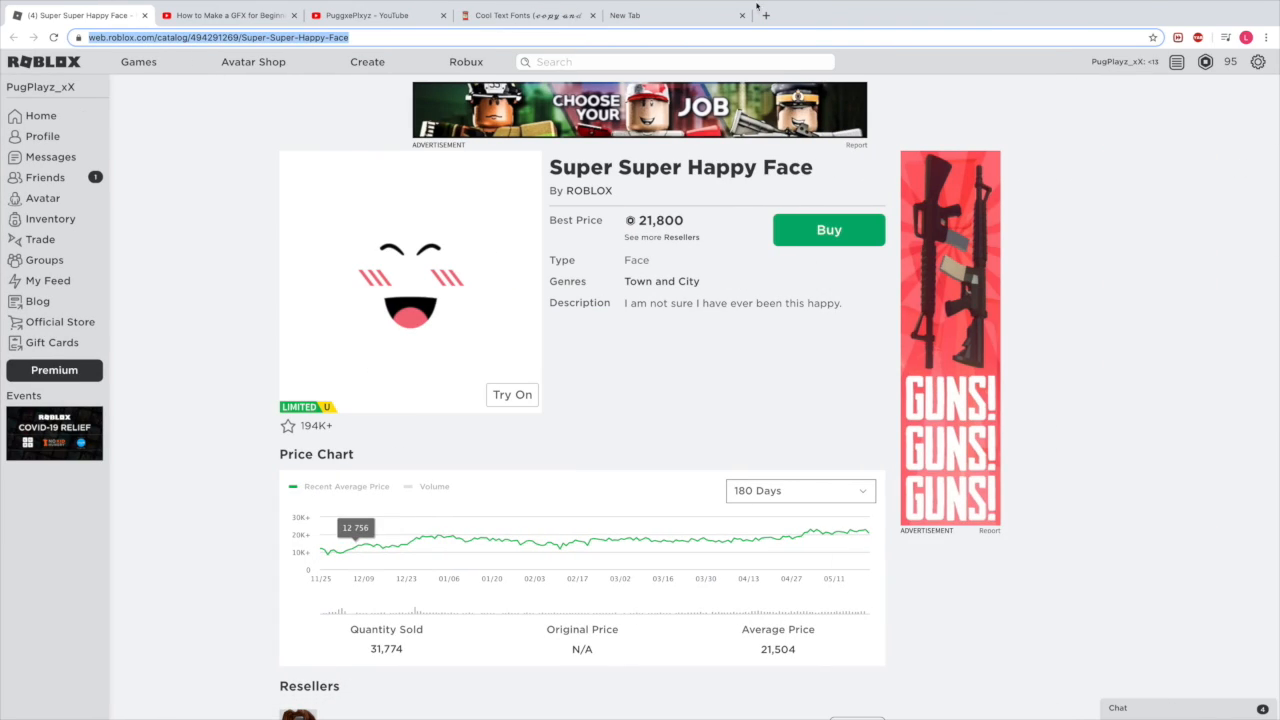
click(697, 18)
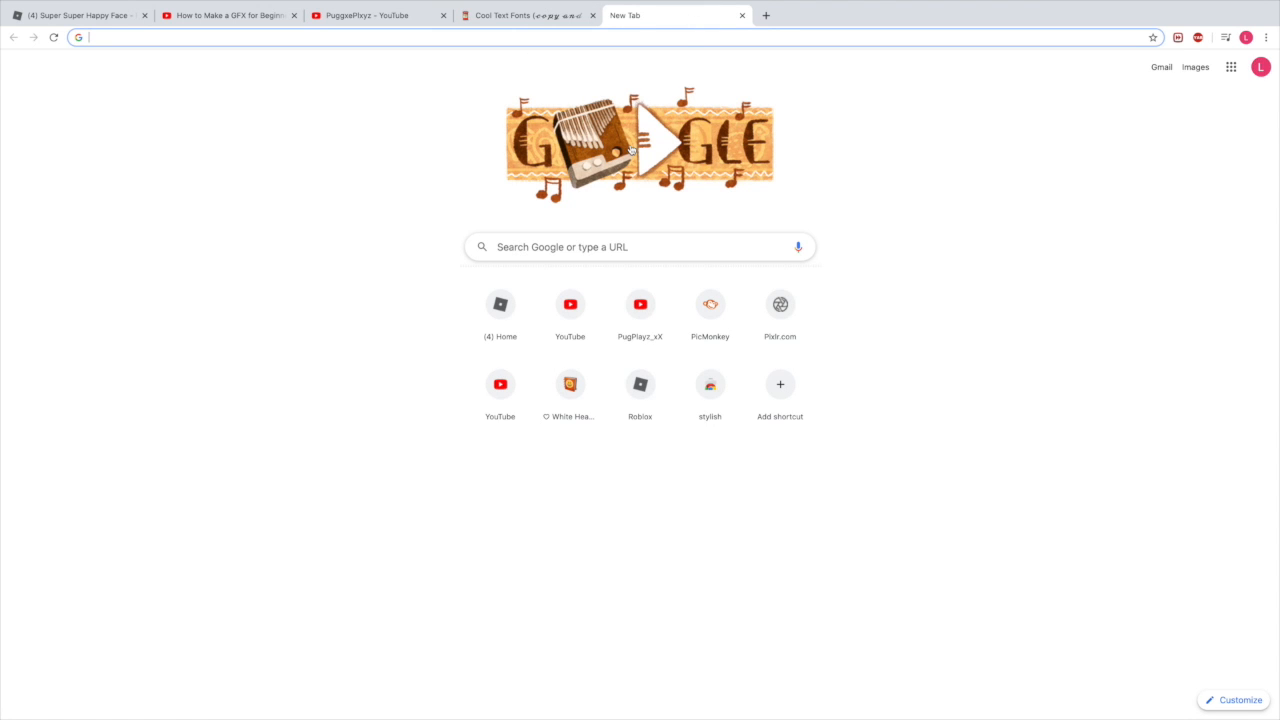
text(www)
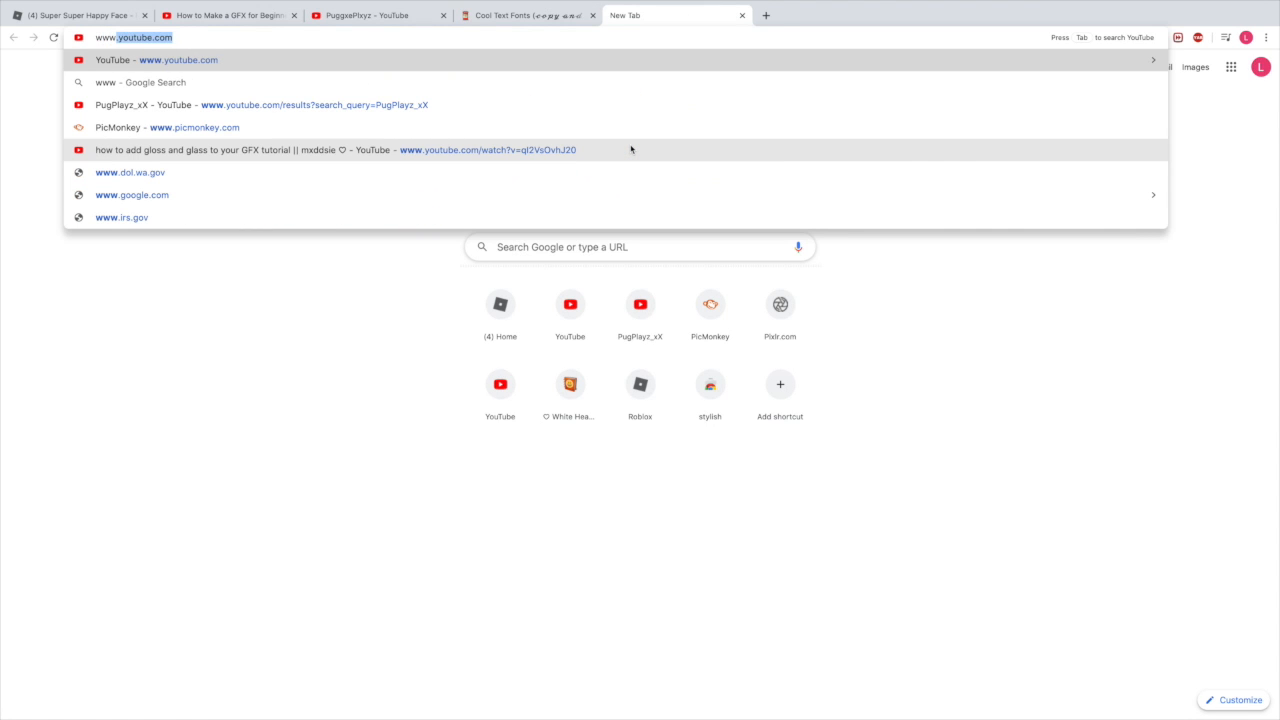
text(.b)
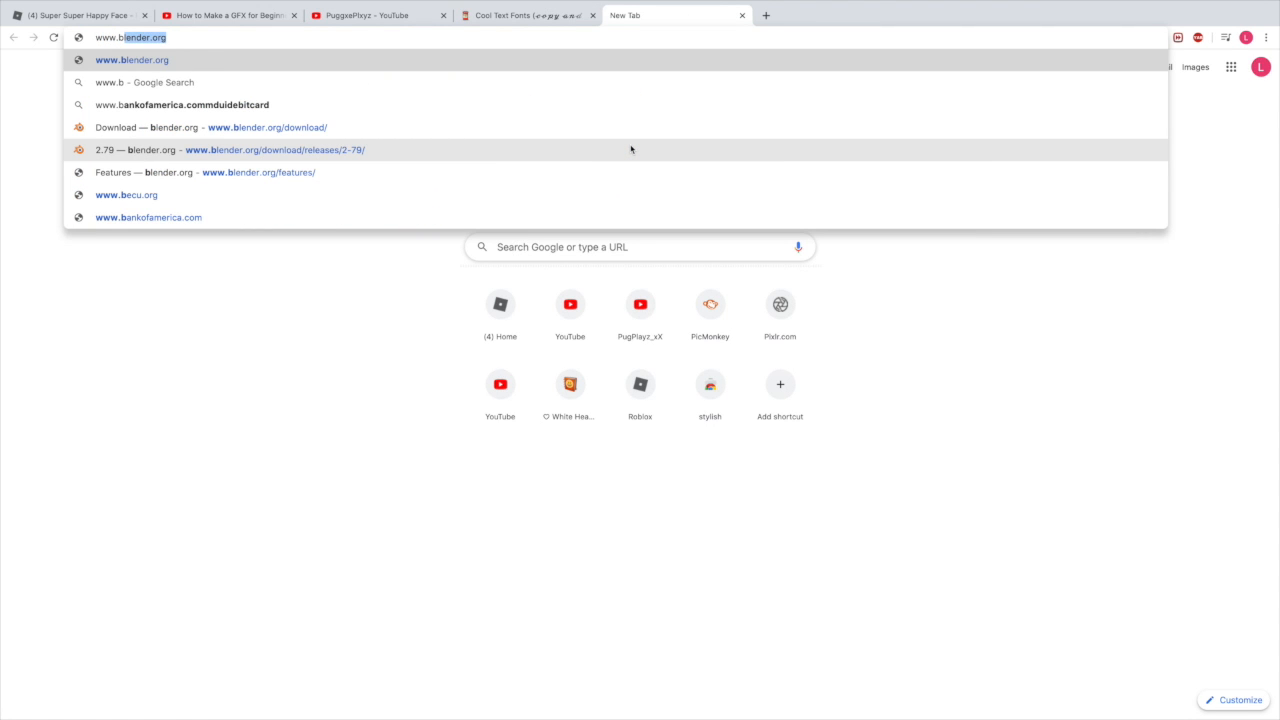
key(Return)
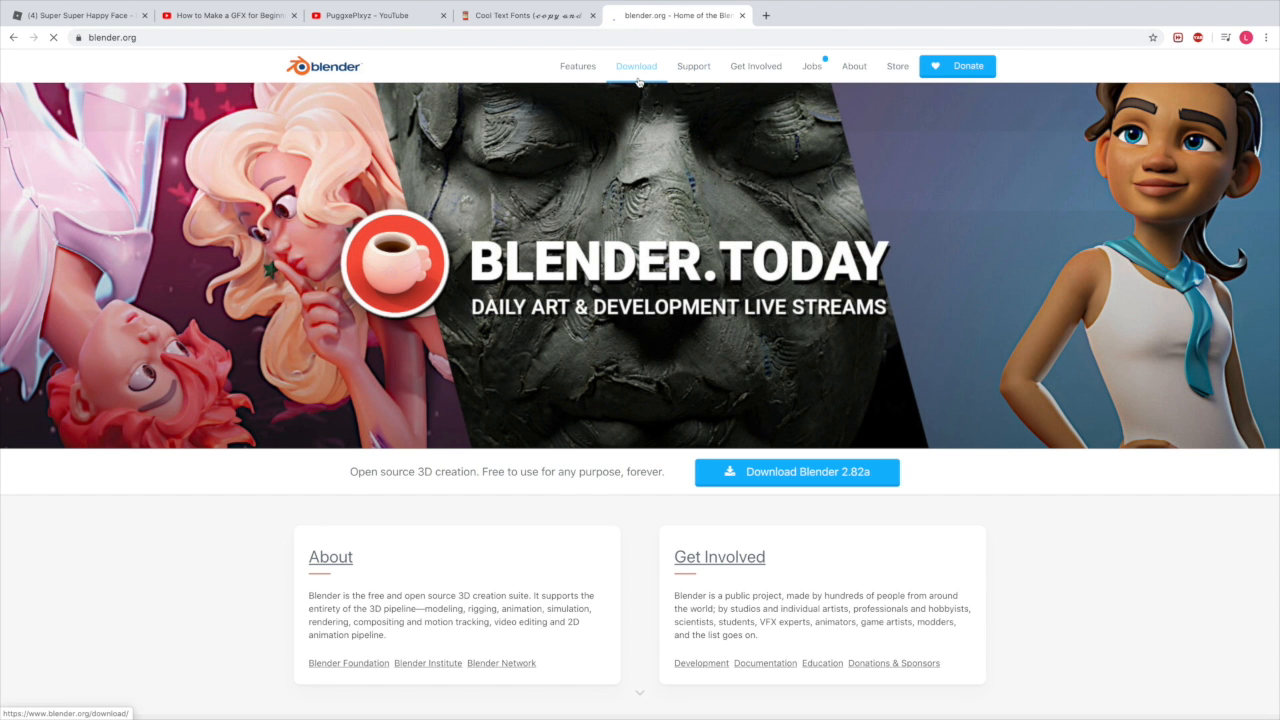
Go to the Previous Versions page in the Blender website's download section.
click(627, 70)
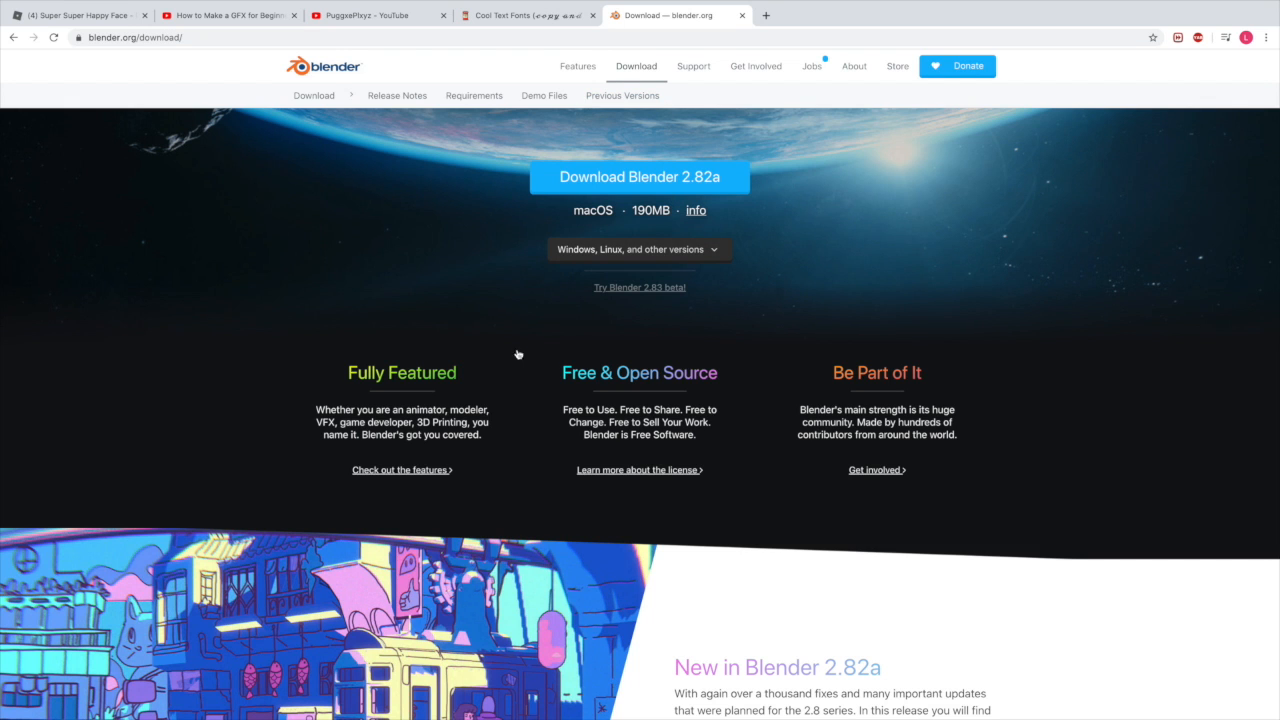
click(569, 70)
click(623, 67)
scroll(760, 200, down, 1)
scroll(650, 110, up, 1)
click(638, 95)
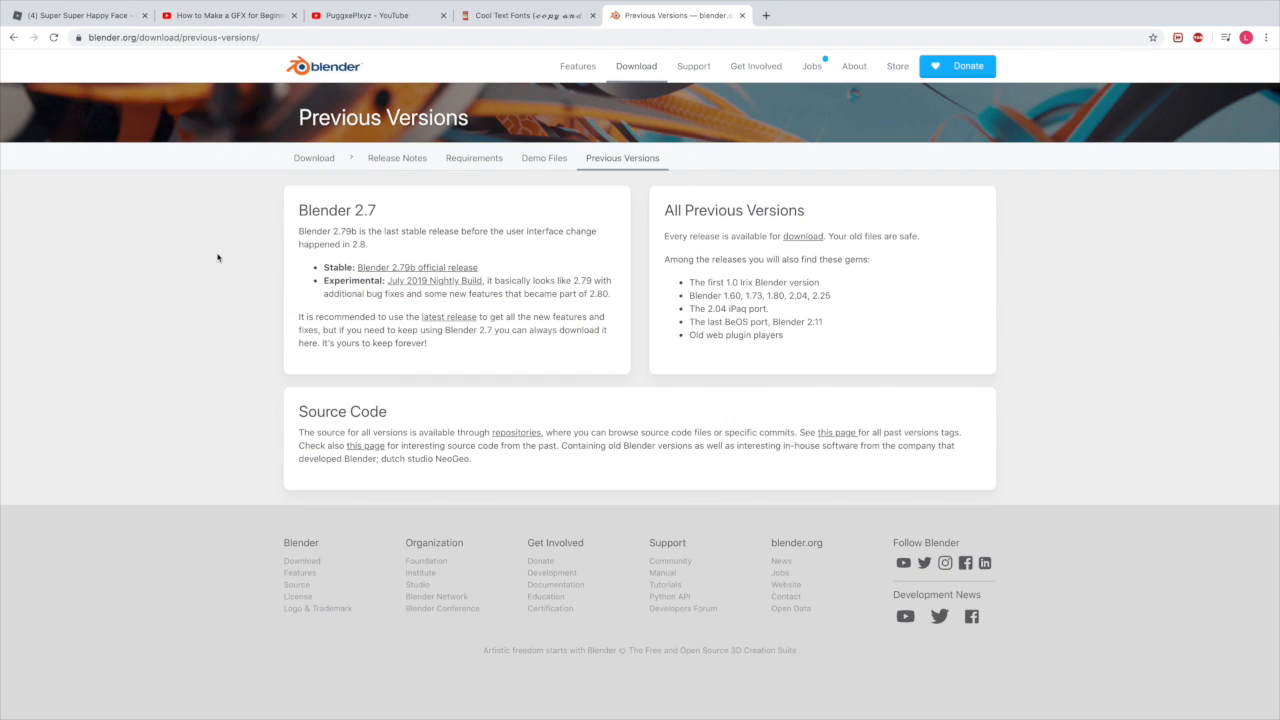
Look through the Blender 2.79 release files for the macOS and Windows downloads, and close that listing.
click(355, 218)
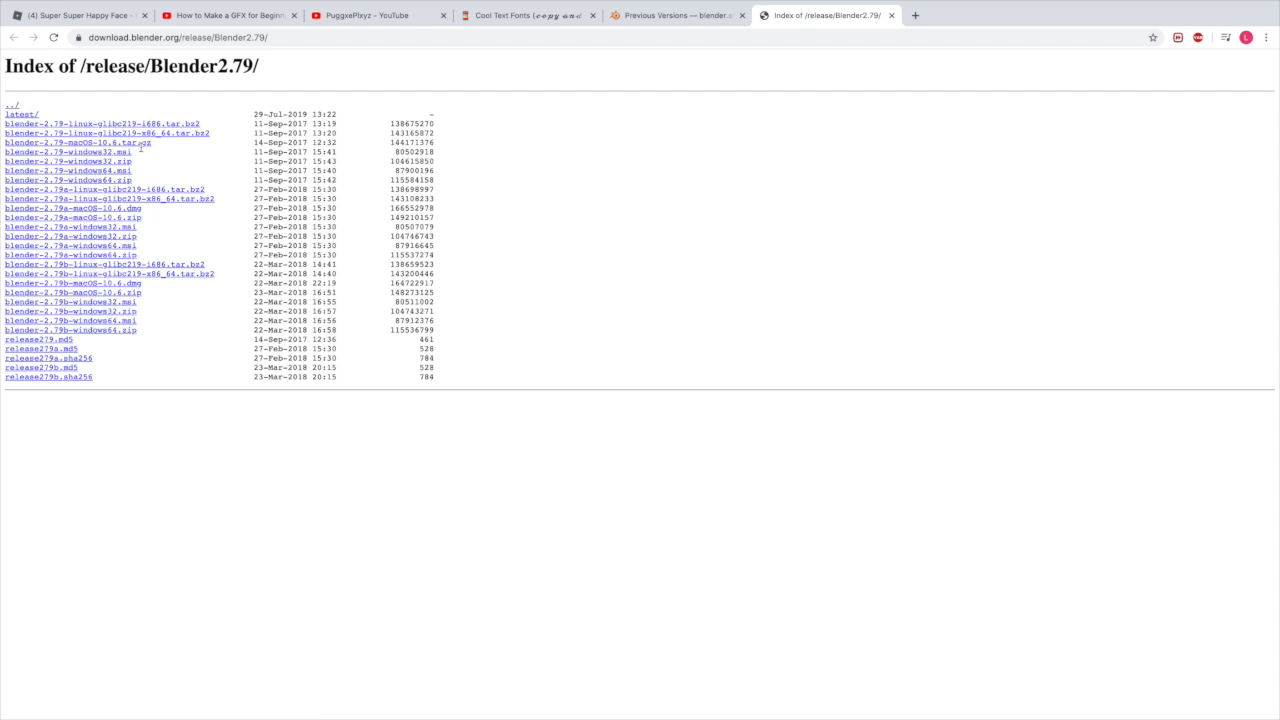
mouse_move(152, 147)
mouse_down()
mouse_move(6, 160)
mouse_move(3, 148)
mouse_move(152, 146)
mouse_up()
click(891, 15)
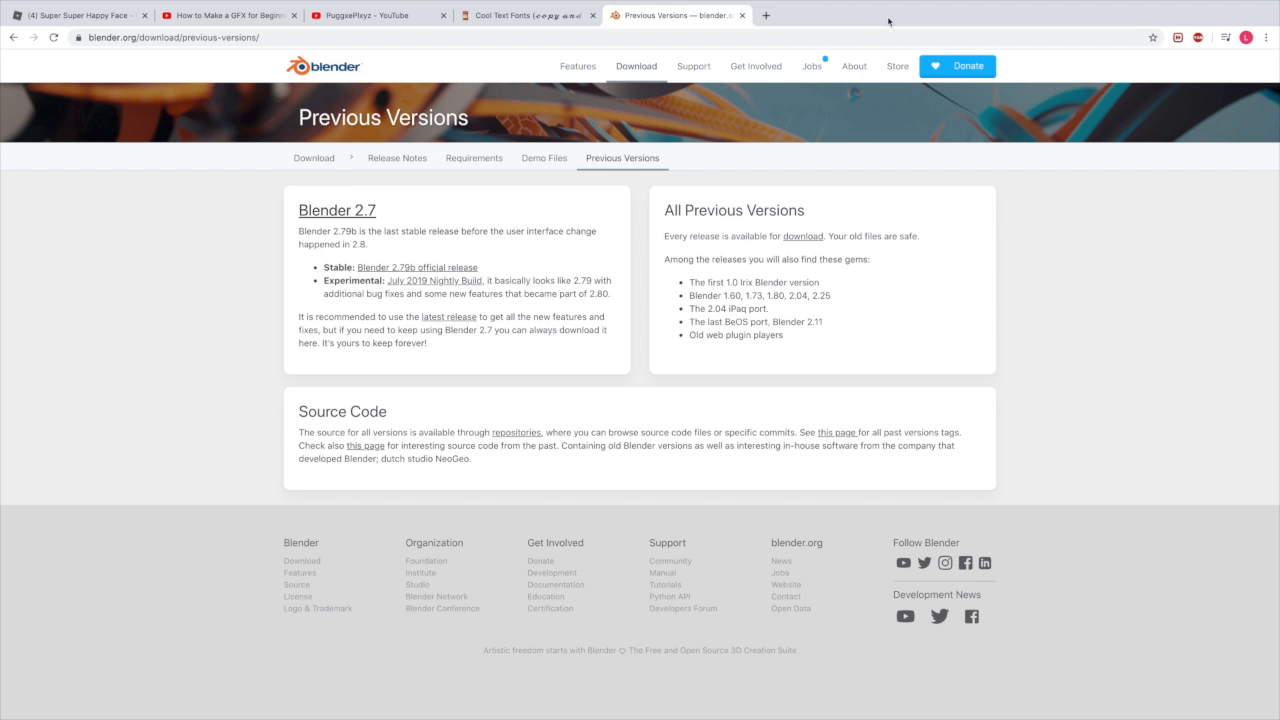
Switch back to Blender in full screen, dismiss the splash screen, and delete the default cube.
mouse_move(398, 712)
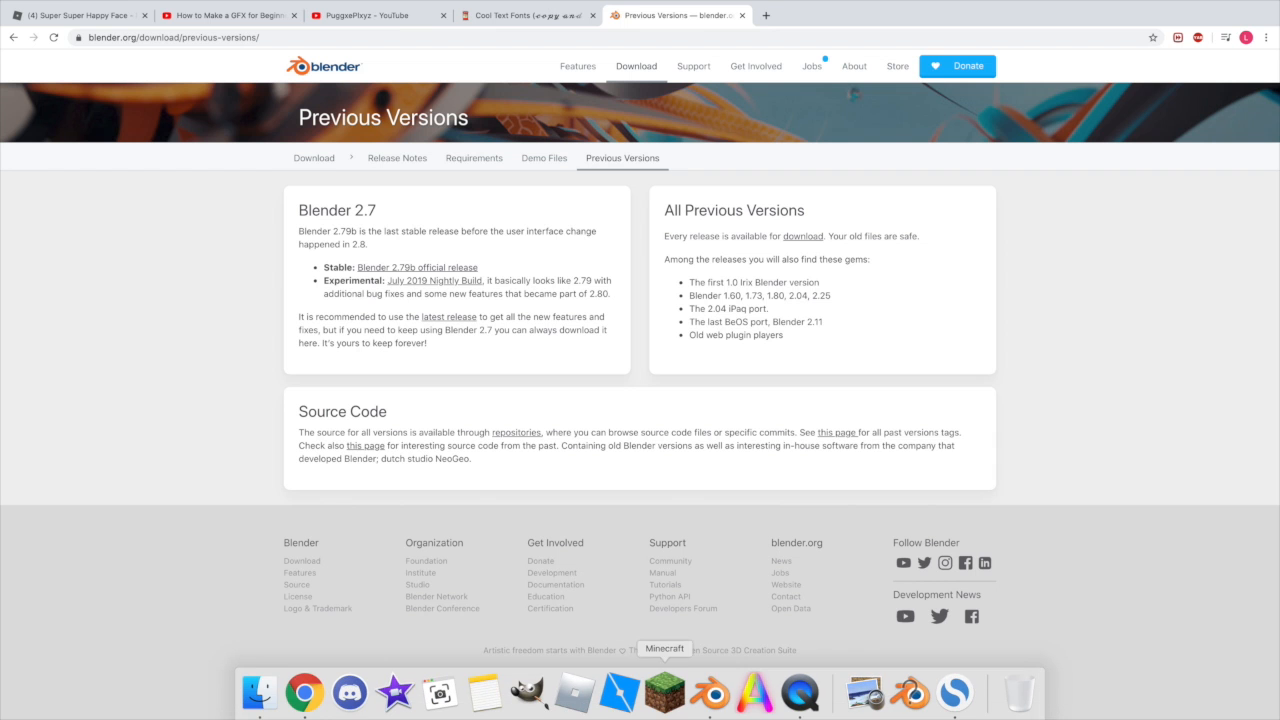
click(710, 692)
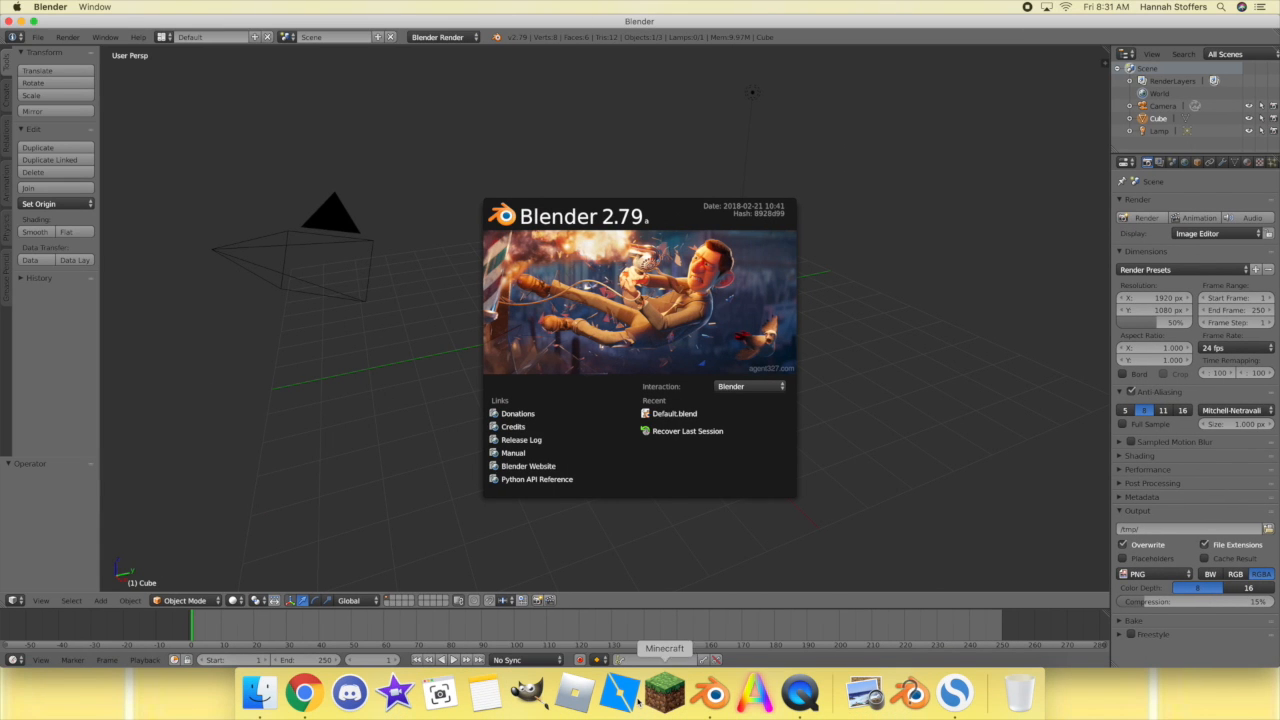
click(34, 22)
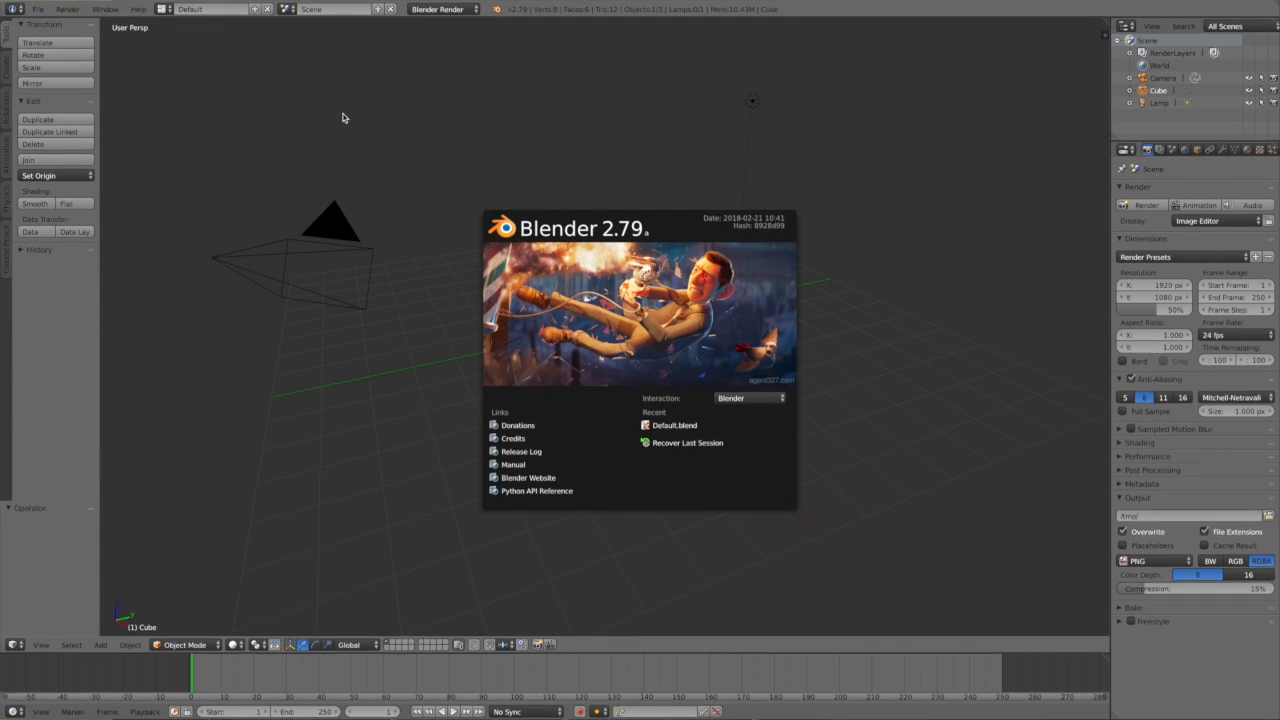
click(563, 253)
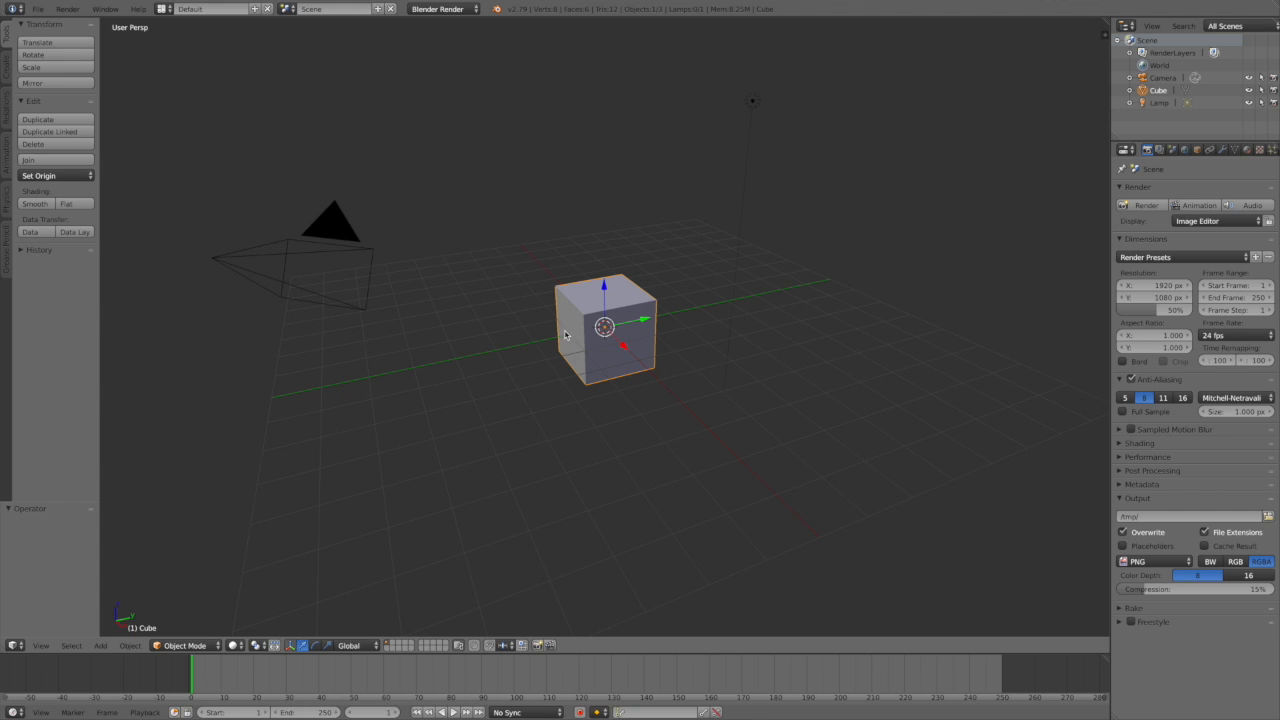
key(x)
click(603, 300)
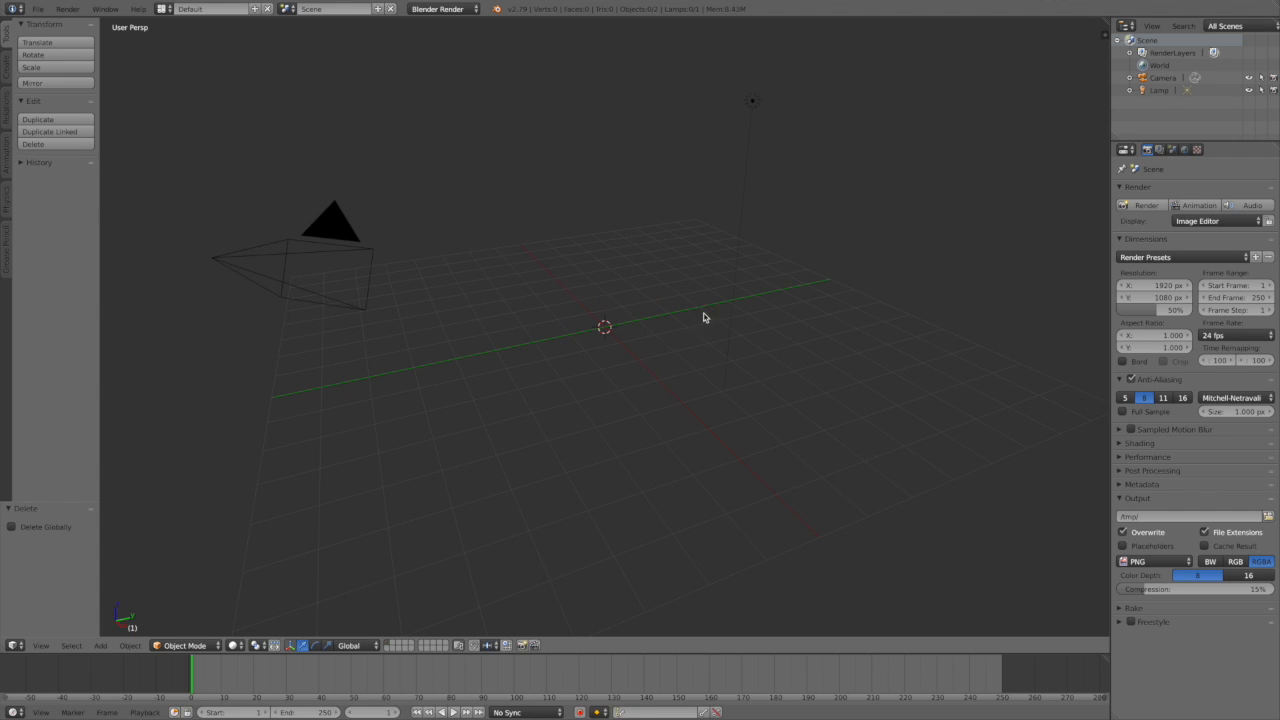
Import the Wavefront file "tutorial gfx!~.obj" from the Desktop into the scene.
click(38, 10)
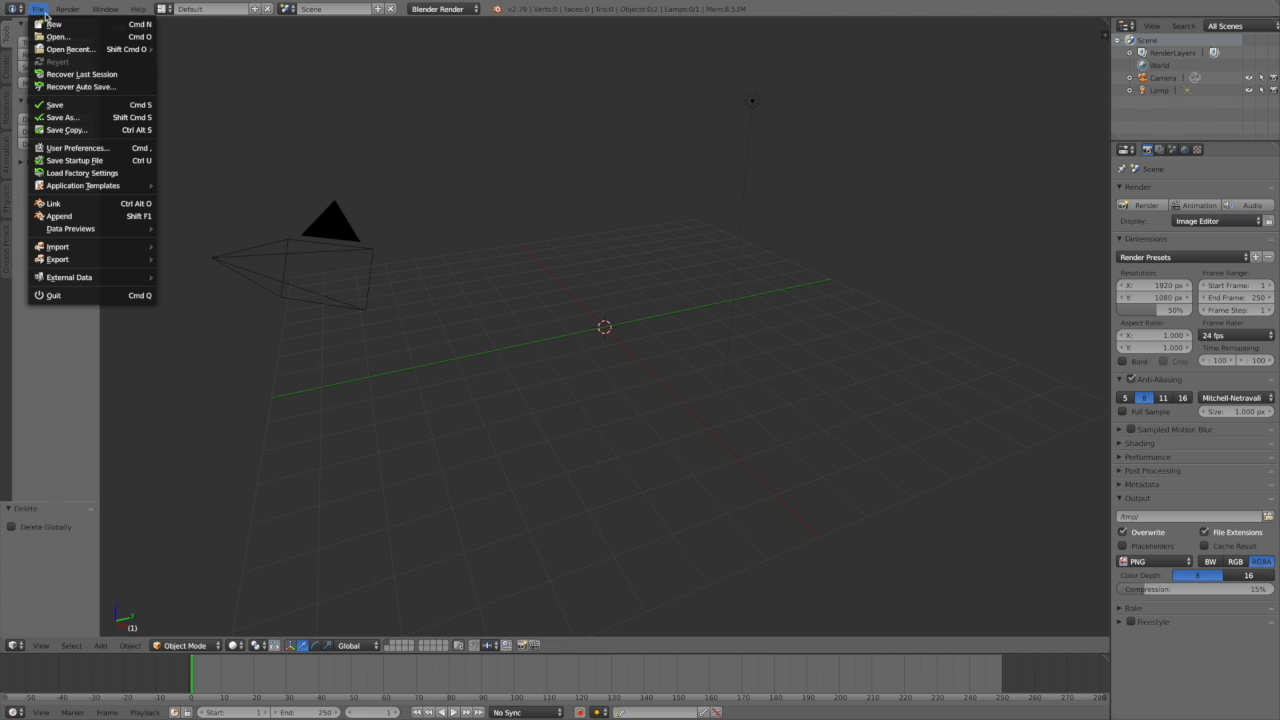
mouse_move(60, 247)
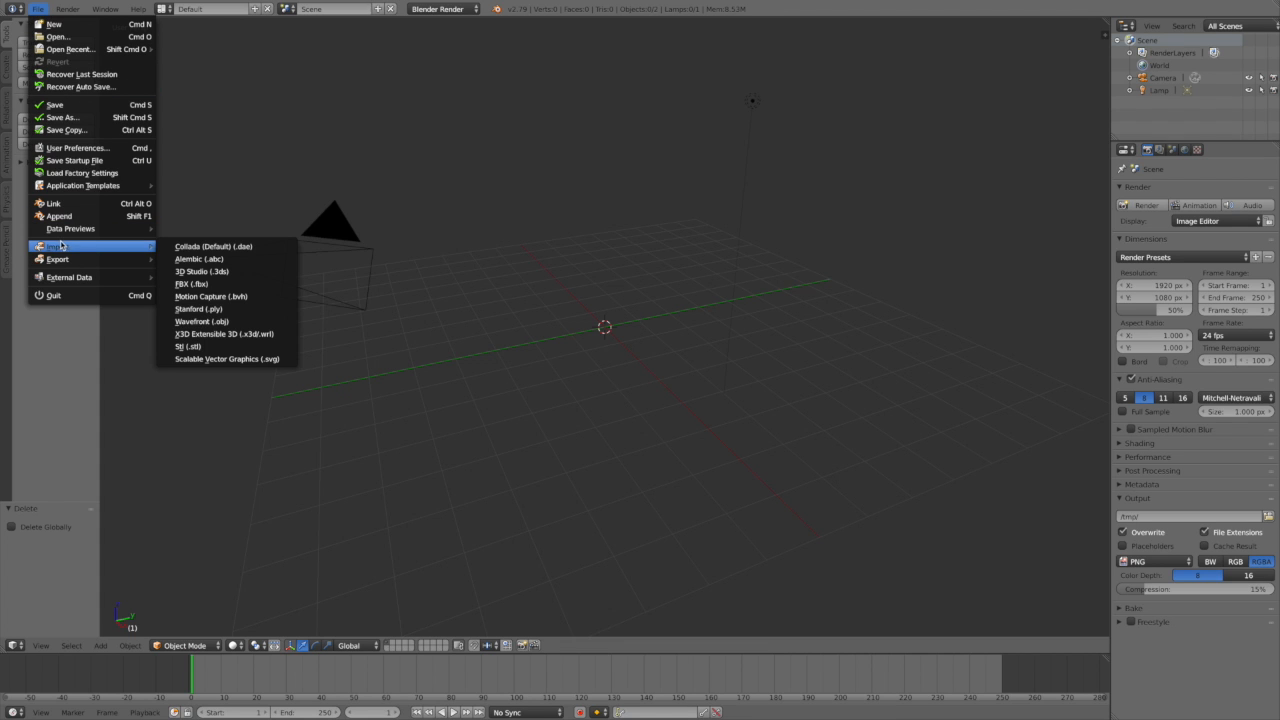
click(203, 321)
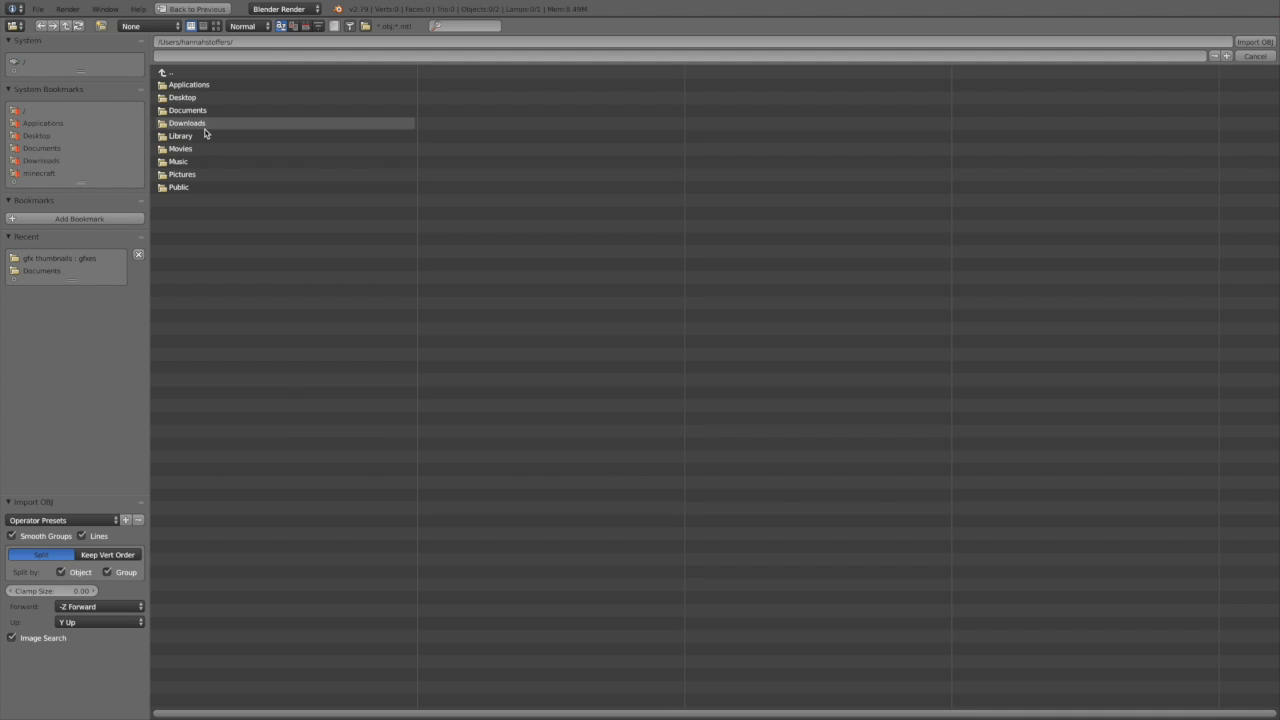
click(210, 98)
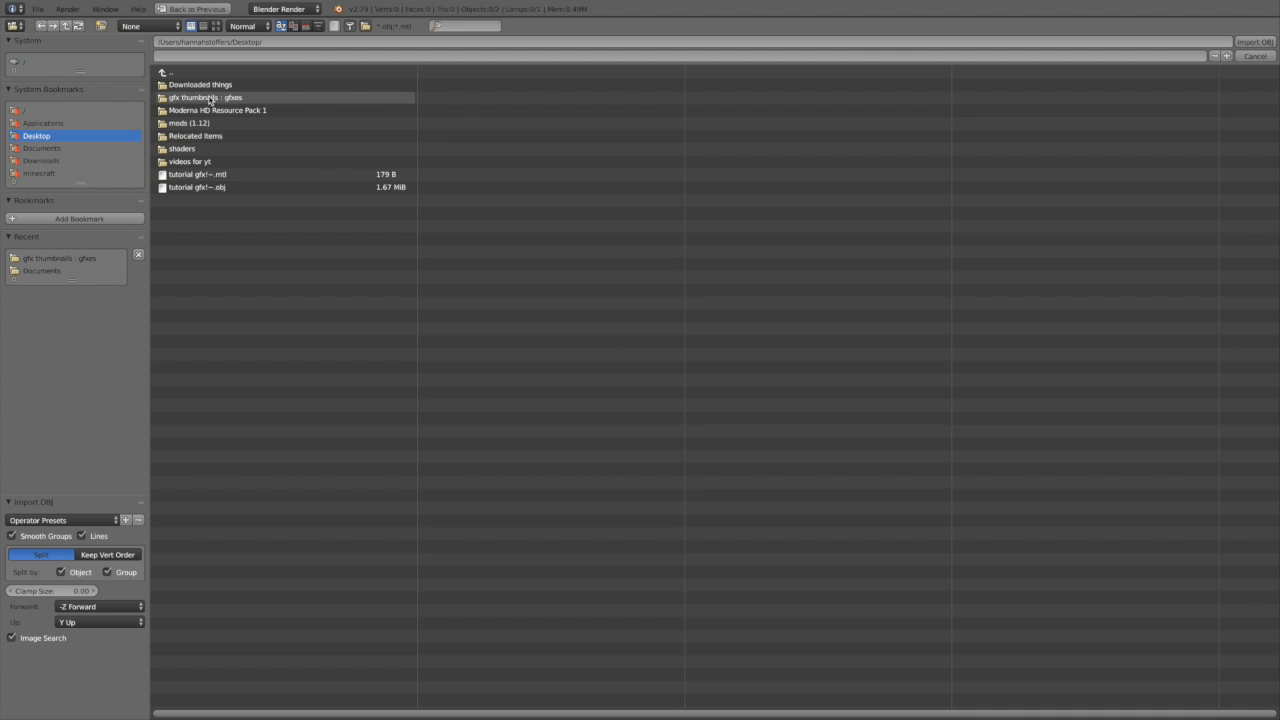
double_click(223, 192)
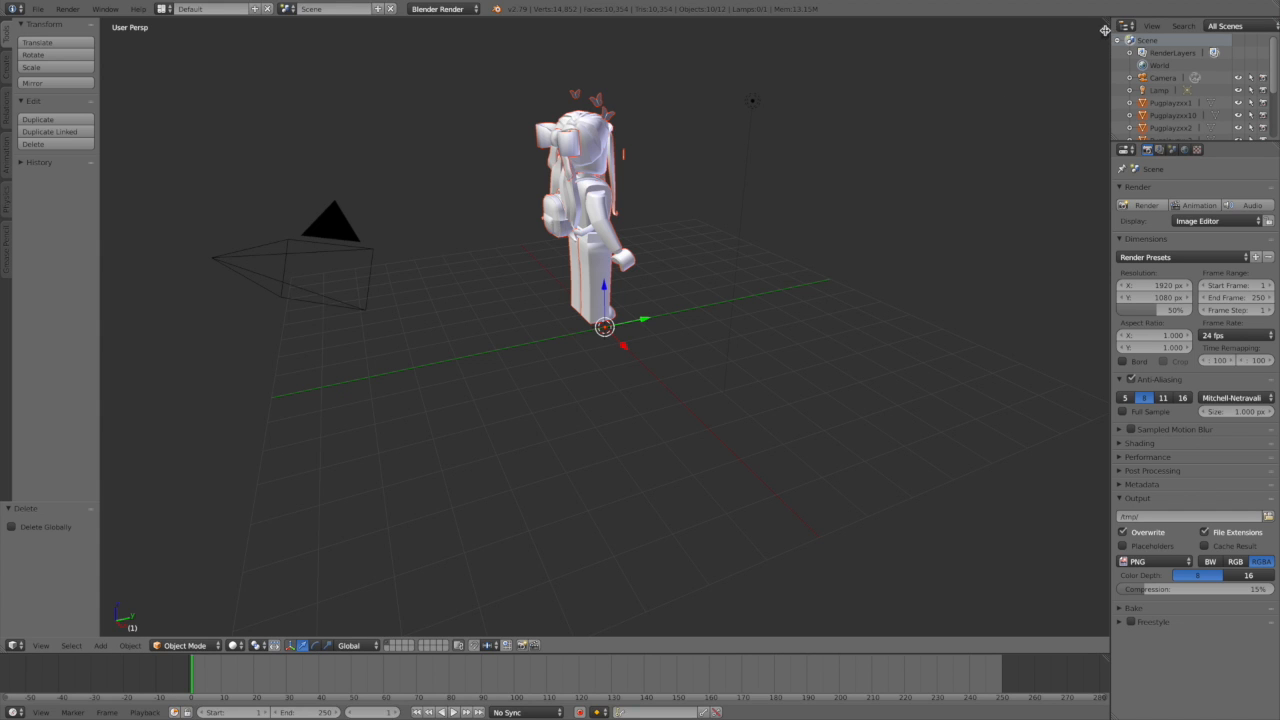
Enable Textured Solid and Ambient Occlusion in the 3D view's shading settings, and hide the view properties again.
drag(1105, 32, 957, 40)
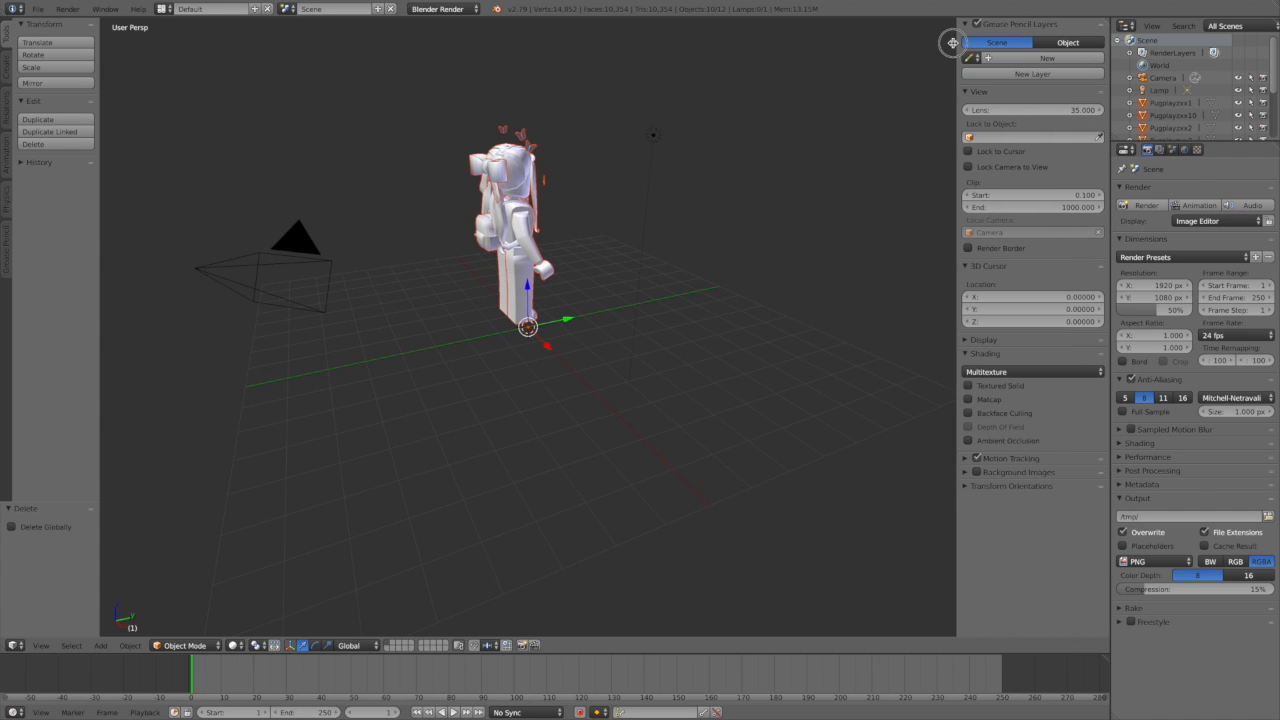
click(968, 386)
click(997, 441)
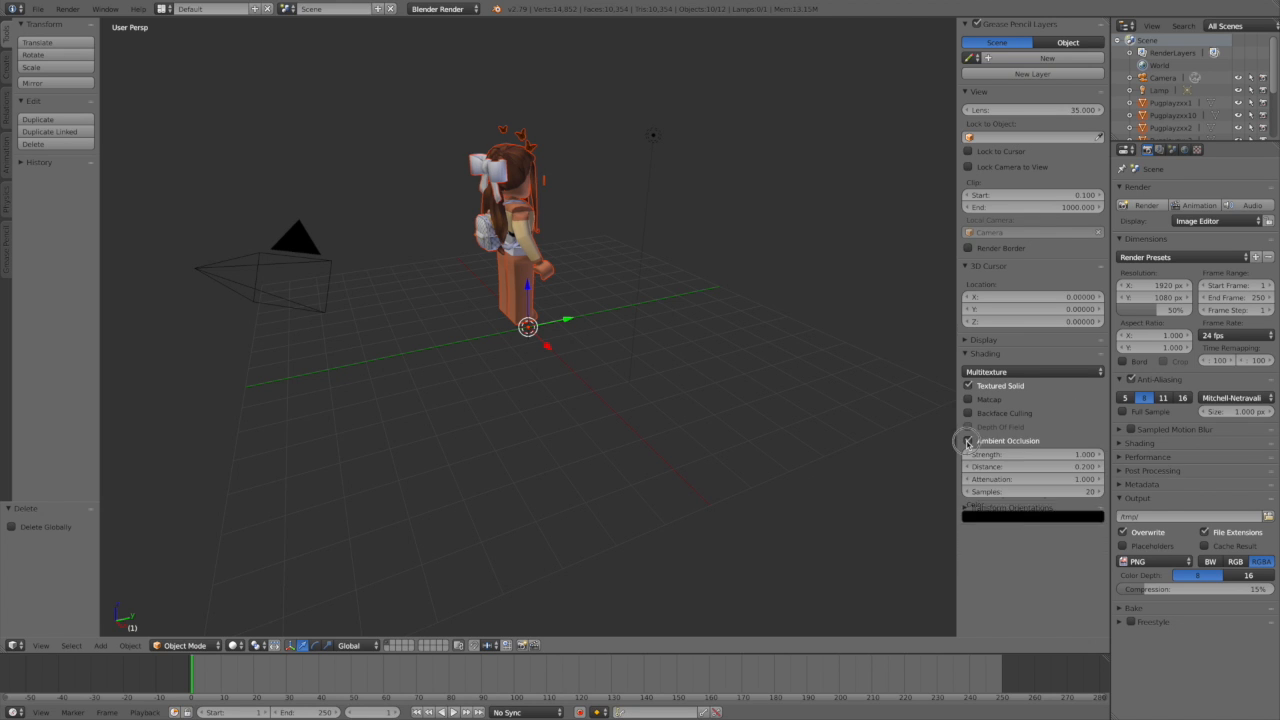
click(967, 443)
click(967, 443)
click(966, 443)
click(966, 443)
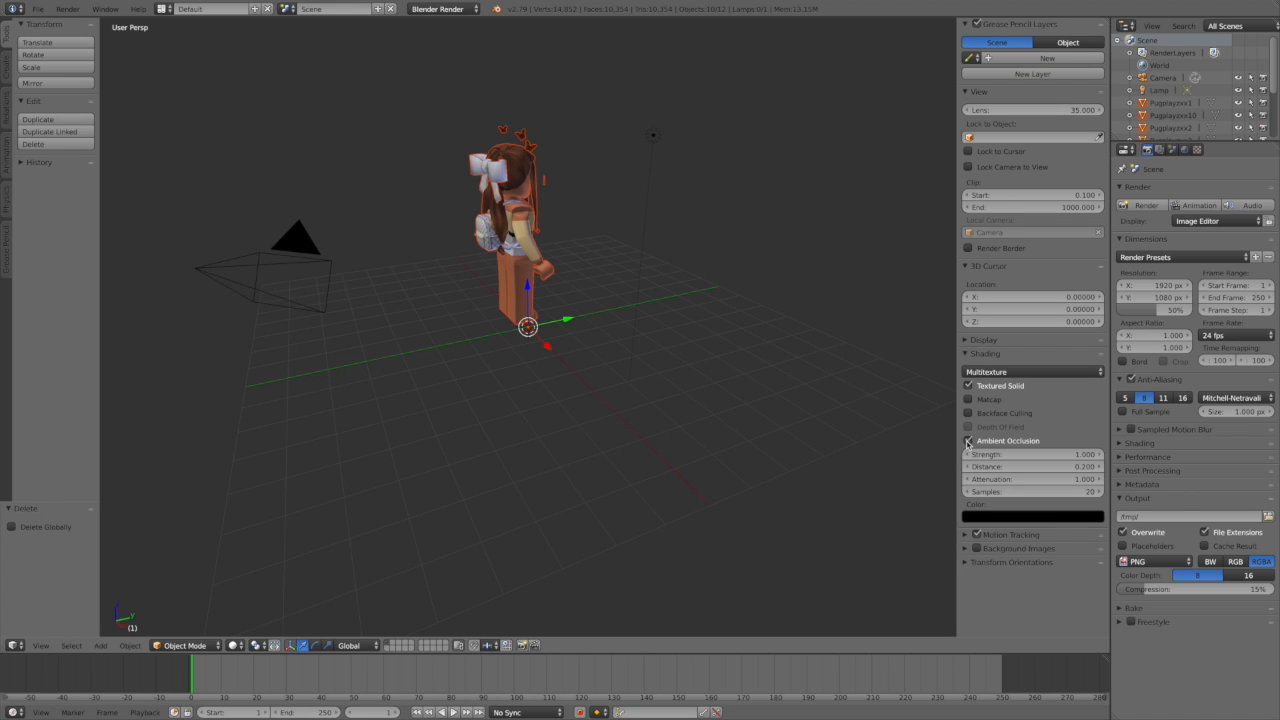
drag(957, 440, 1170, 445)
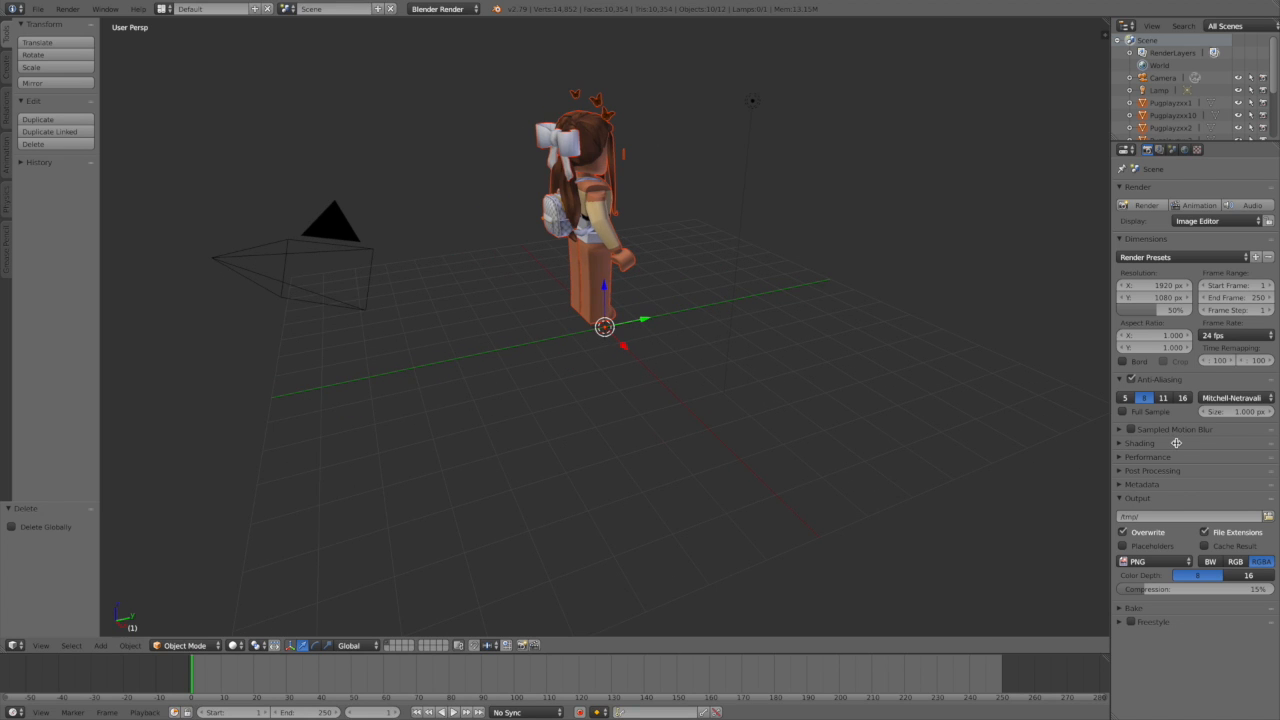
Set the render resolution to 10000 px for both X and Y.
click(1133, 287)
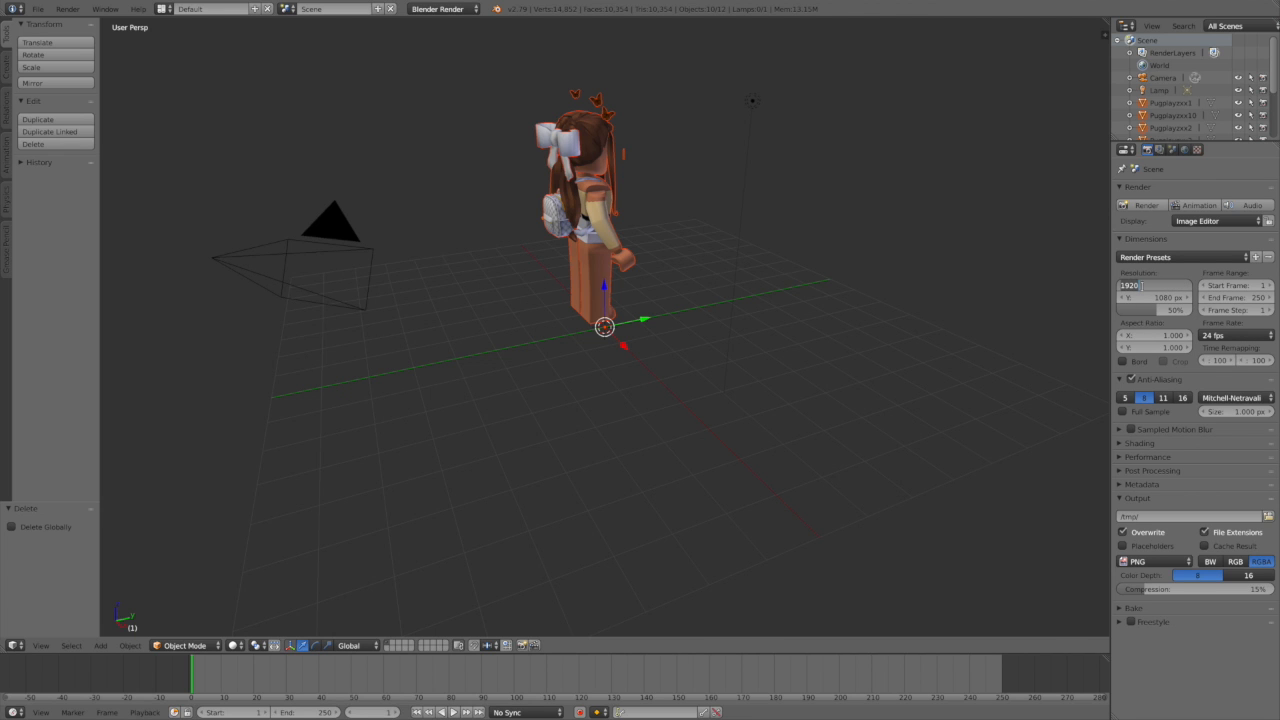
text(10000)
key(Tab)
text(10)
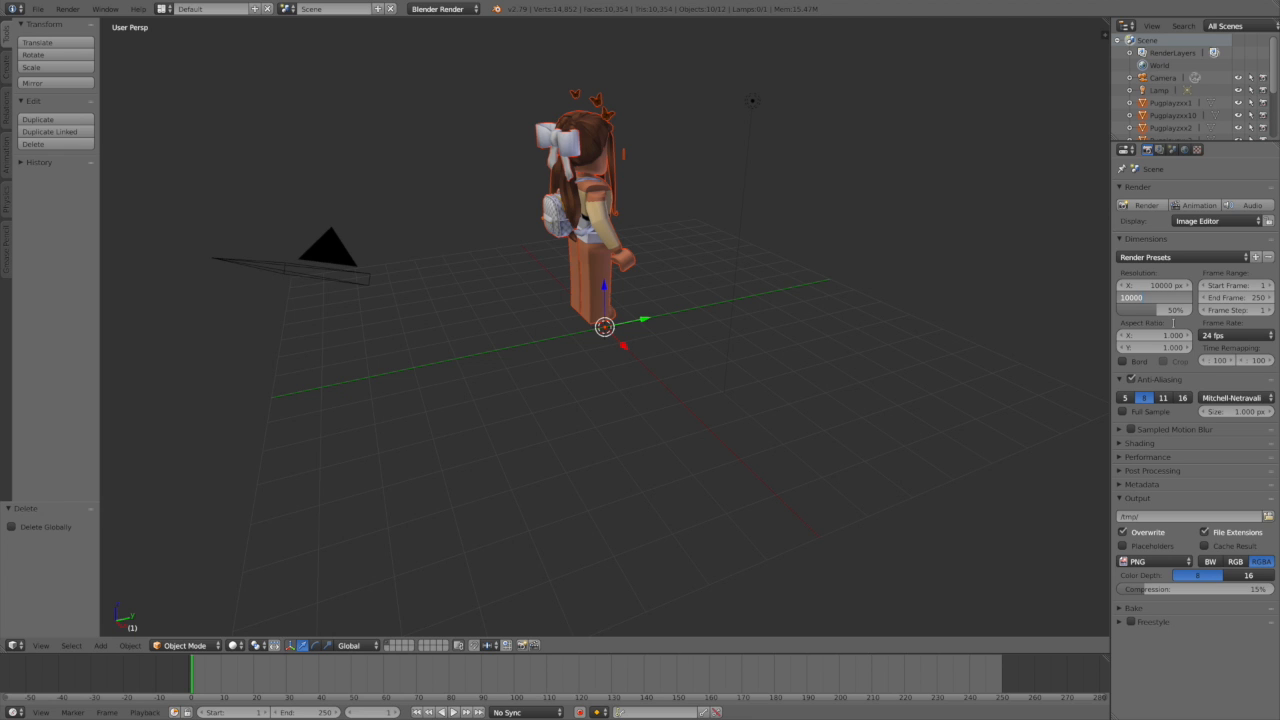
text(000)
key(Return)
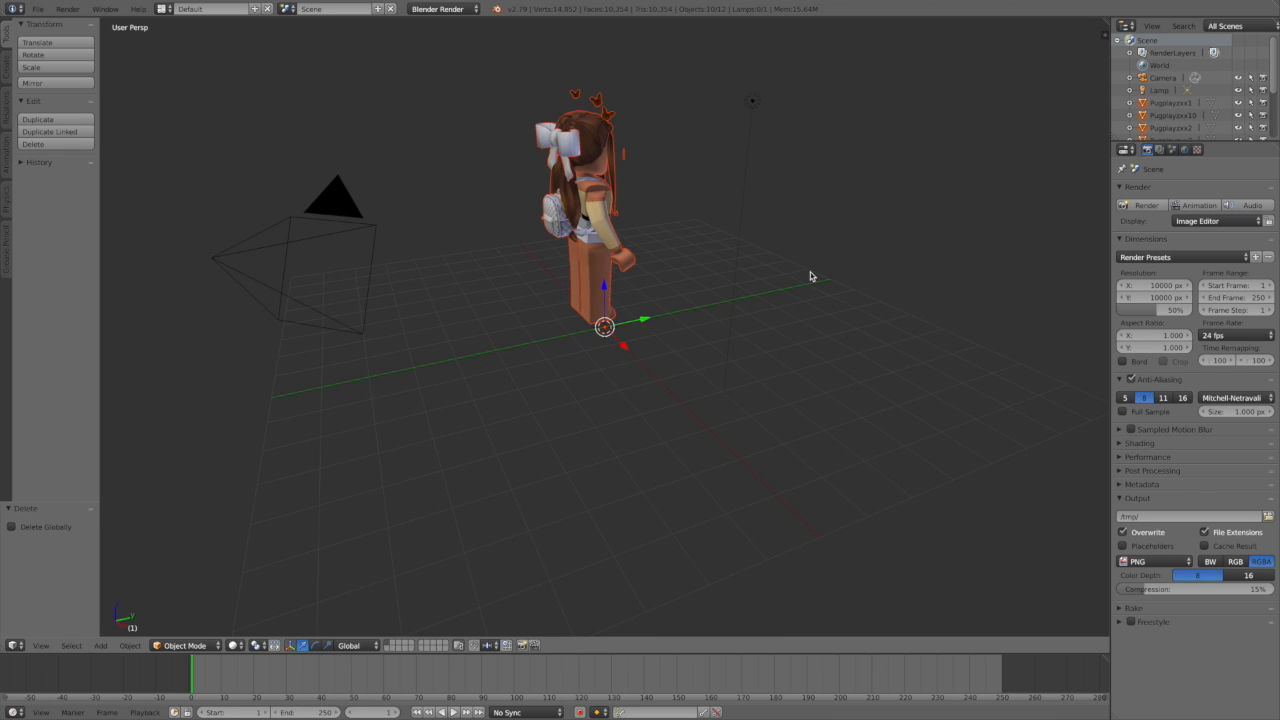
Fly the view around the character until it faces the full body from the front.
key(shift+f)
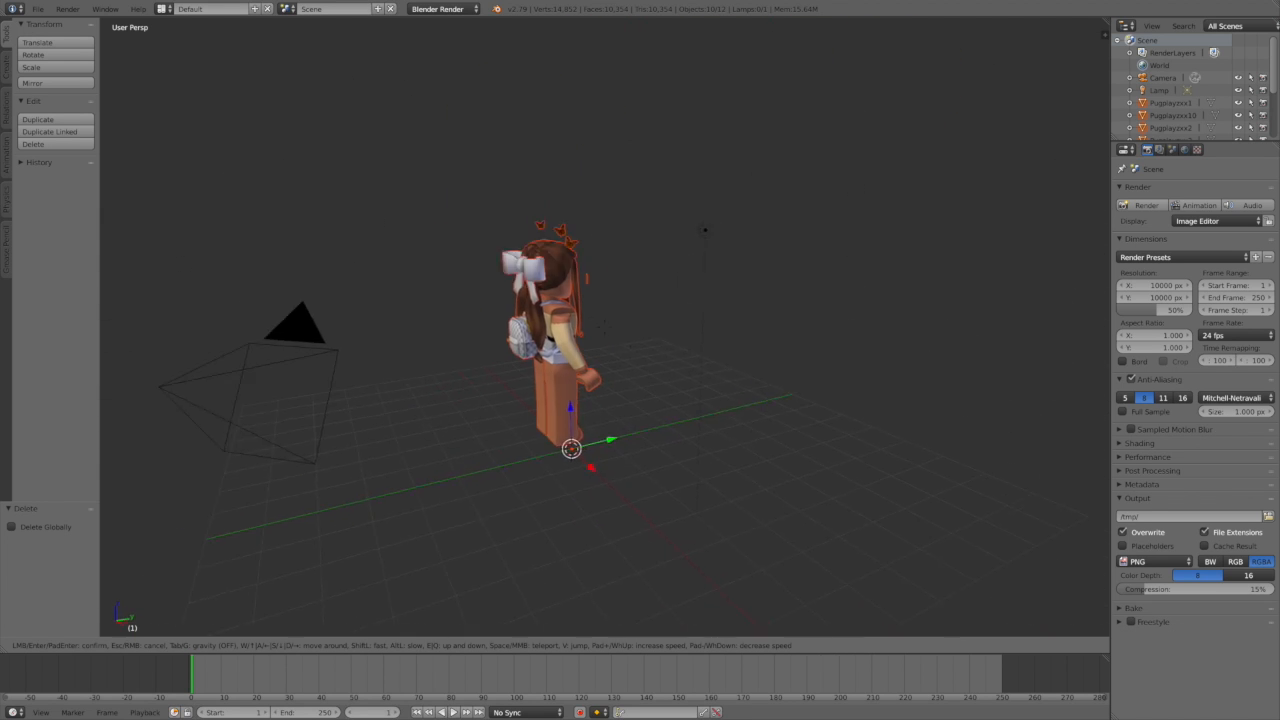
key(w)
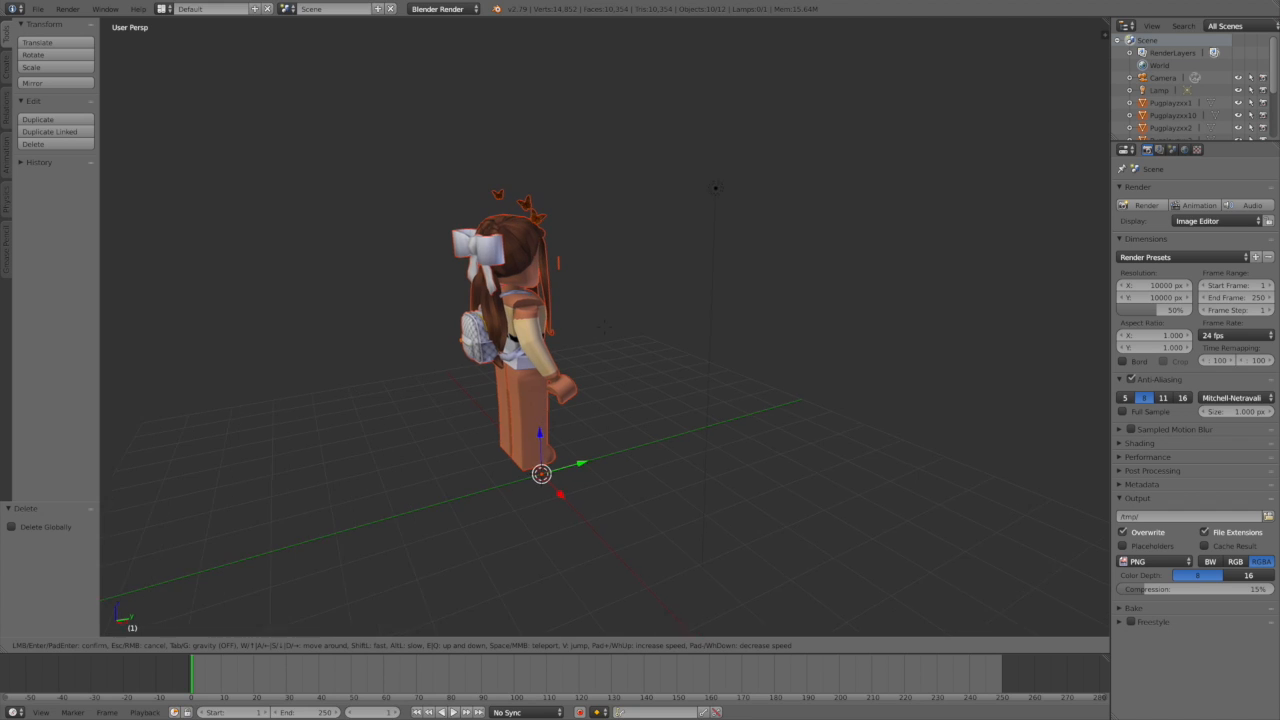
key(s)
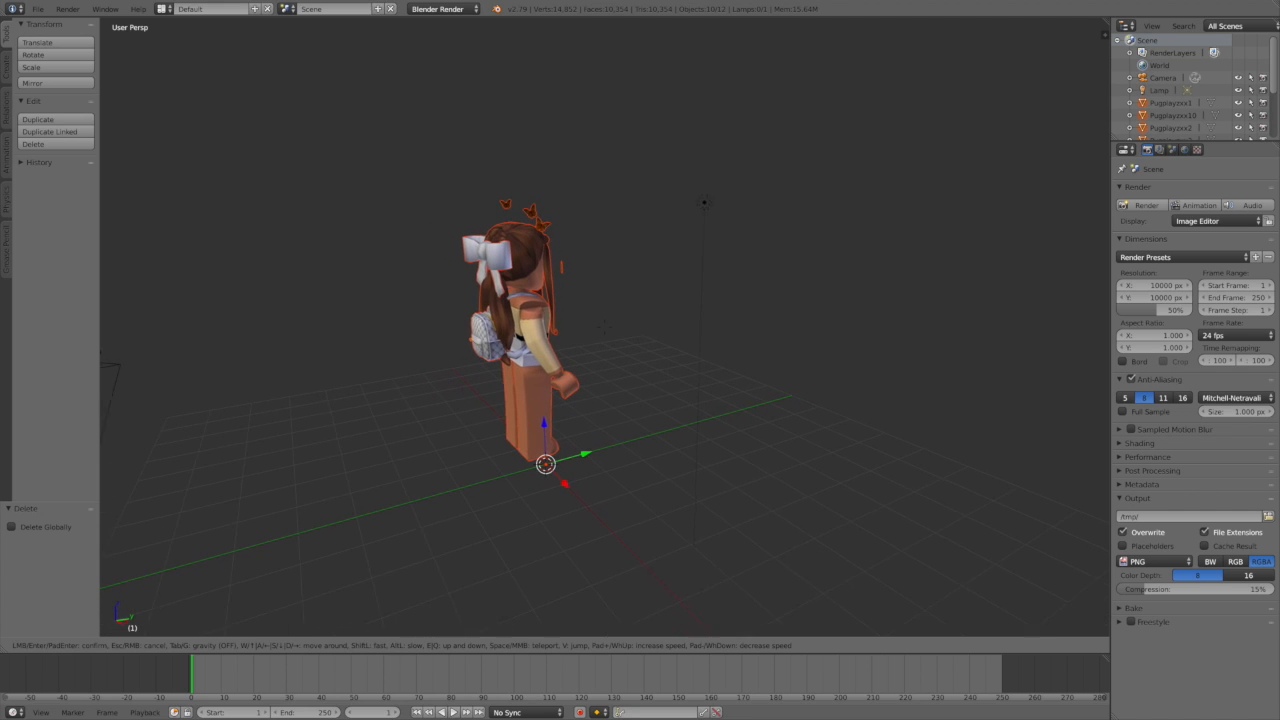
key(a)
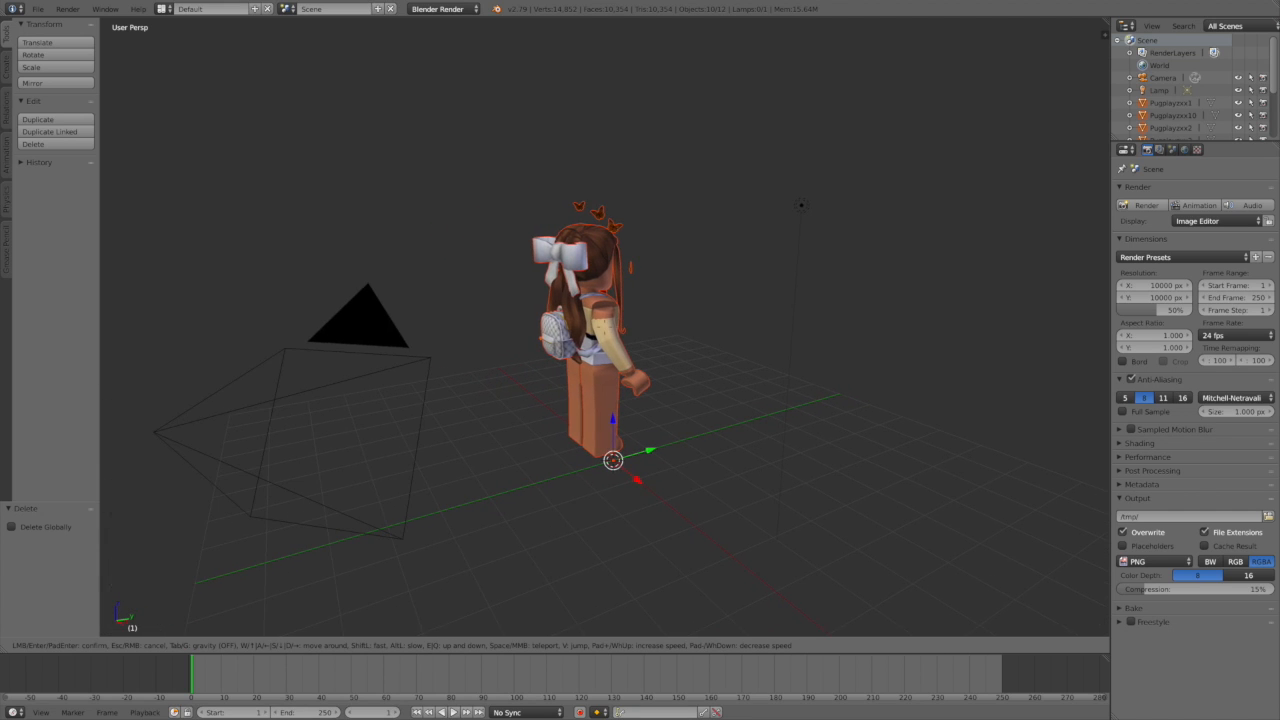
key(d)
key(q)
key(e)
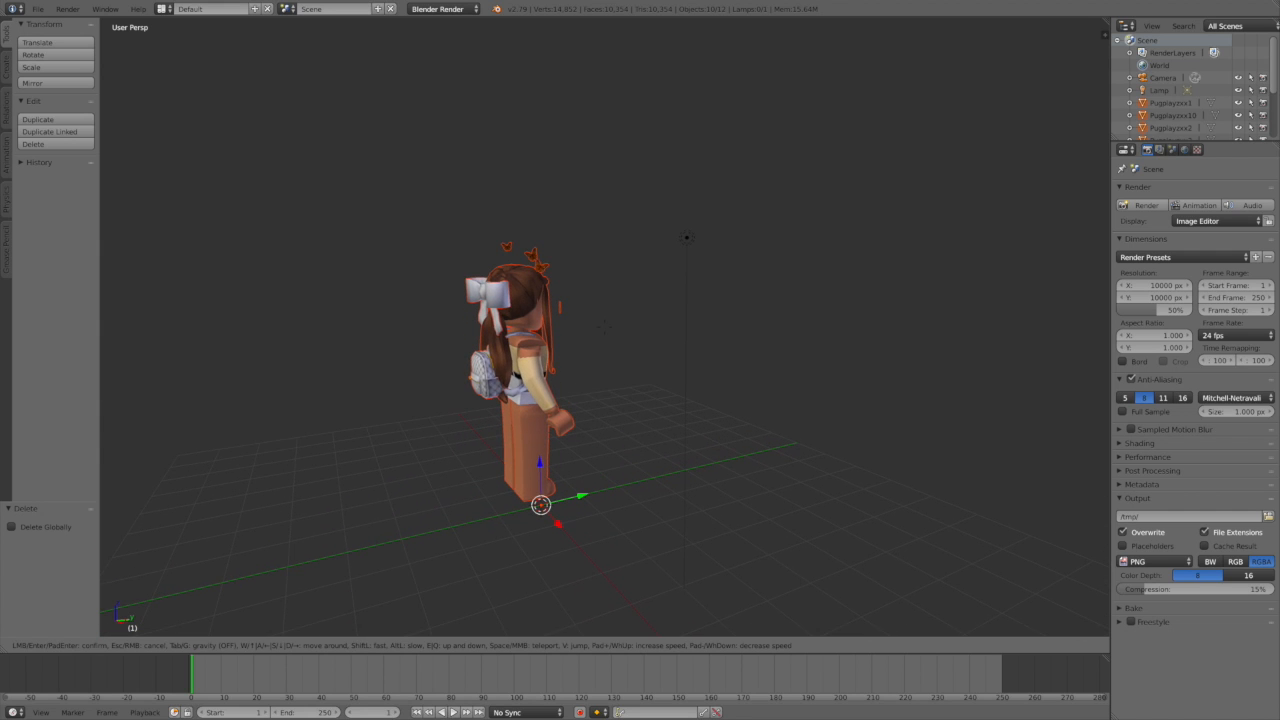
key(w)
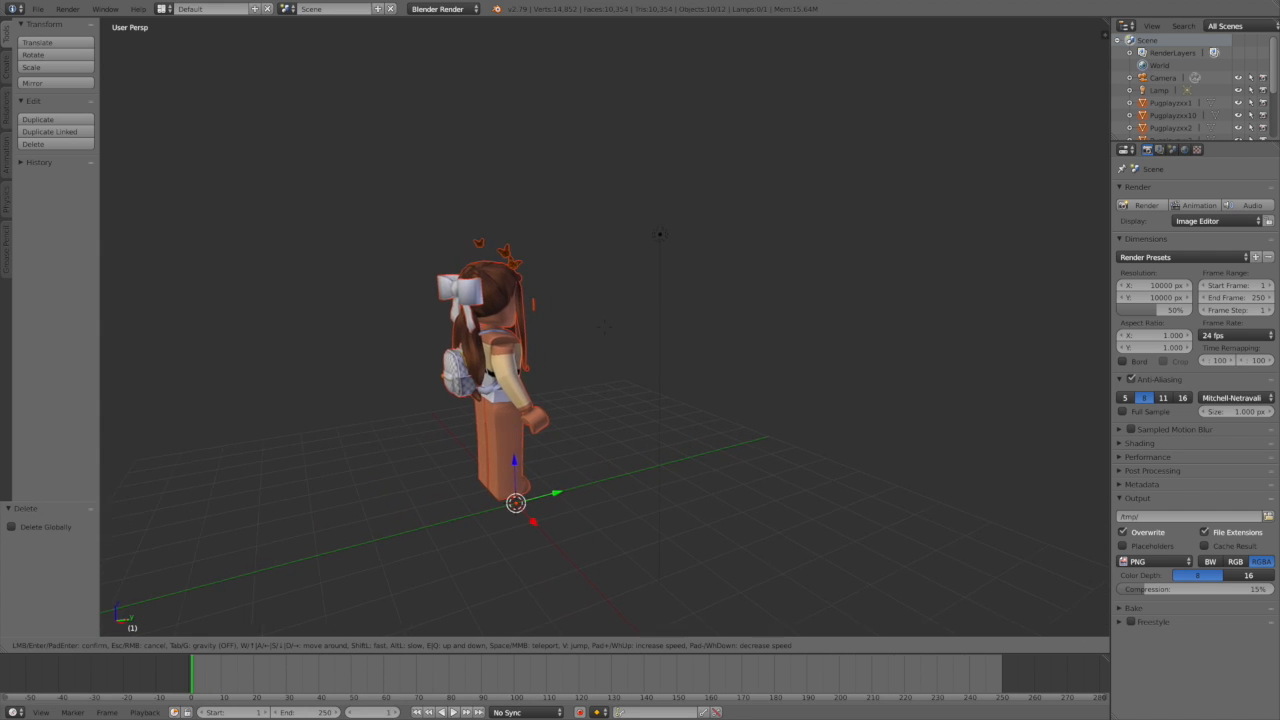
key(s)
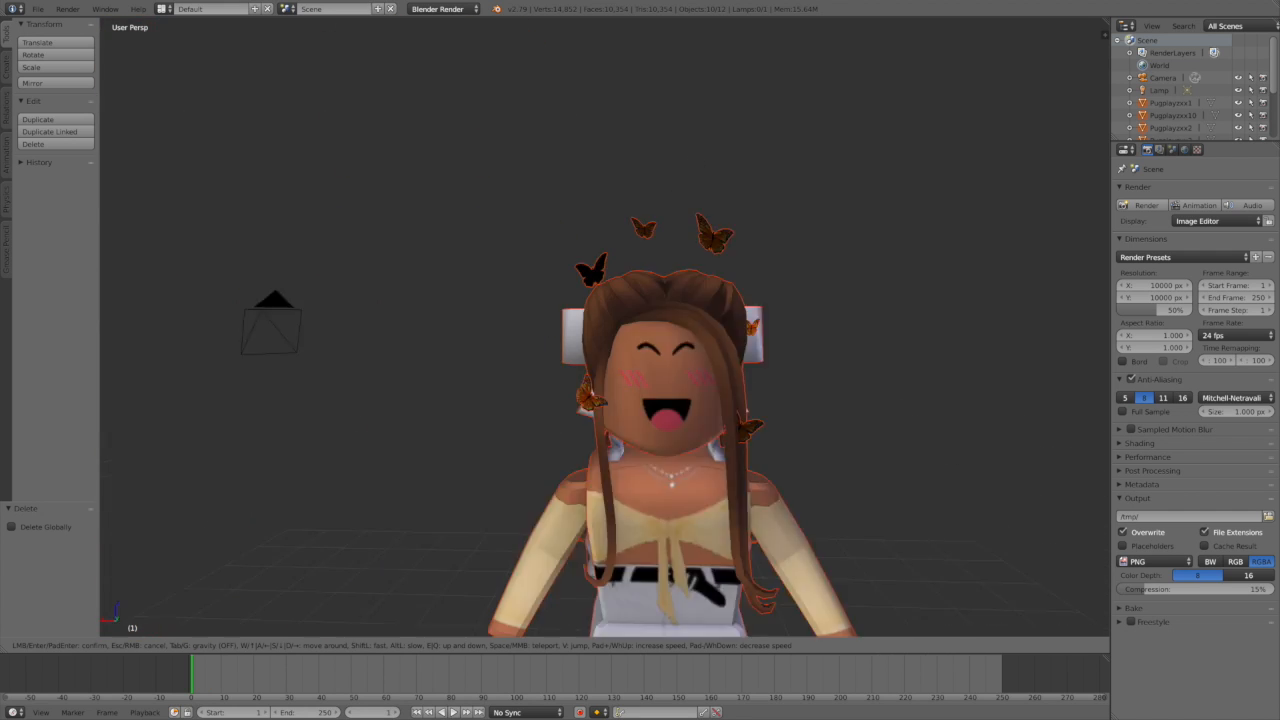
key(s)
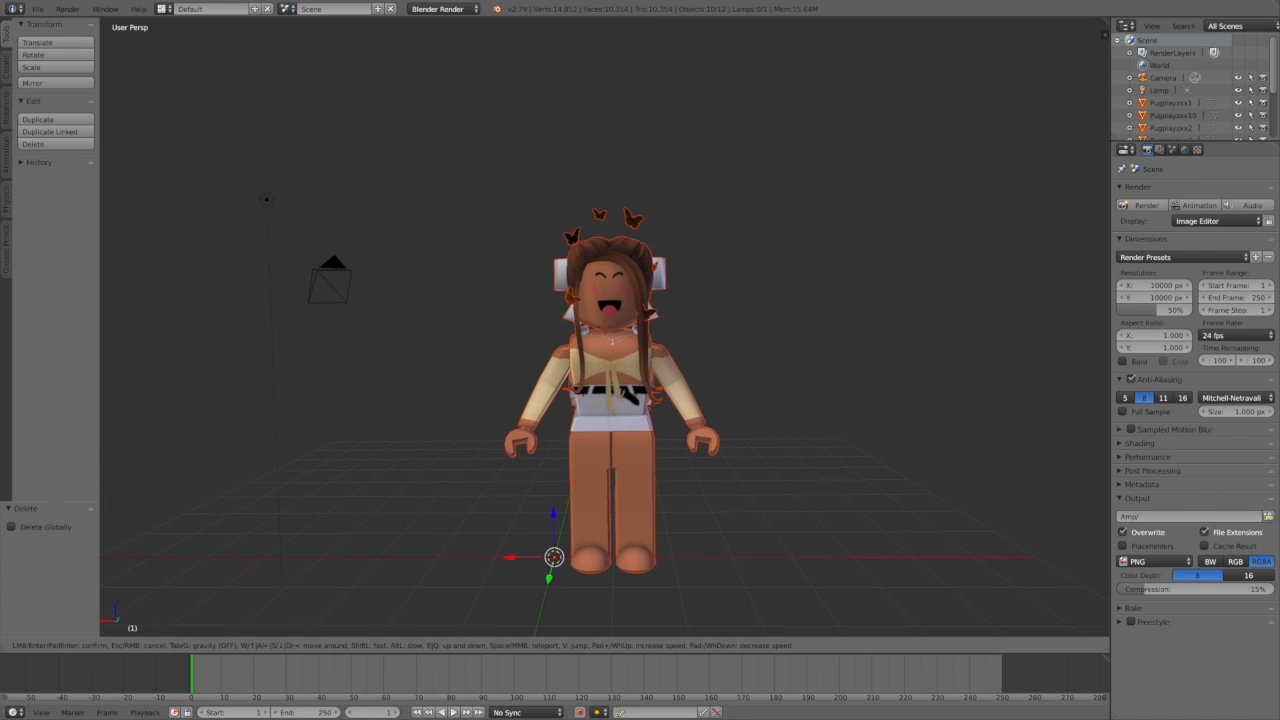
key(Return)
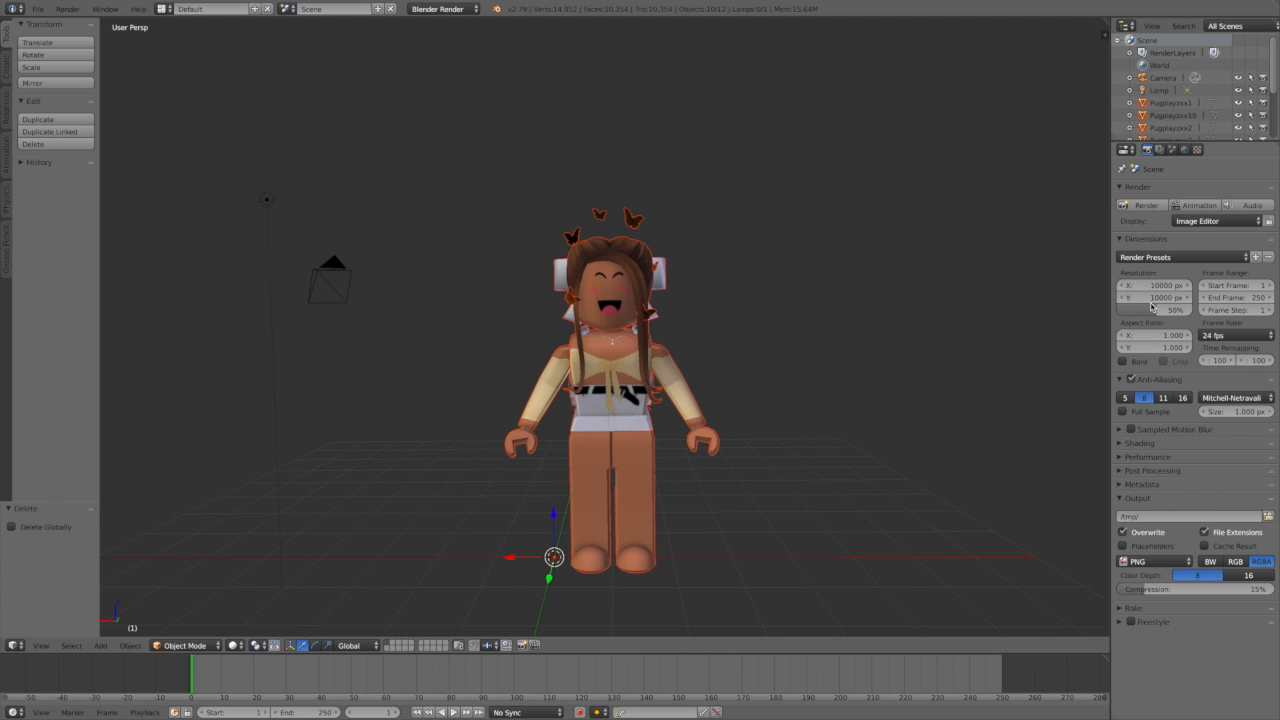
Enable Ambient Occlusion and Indirect Lighting in the world settings.
click(1159, 150)
click(1172, 150)
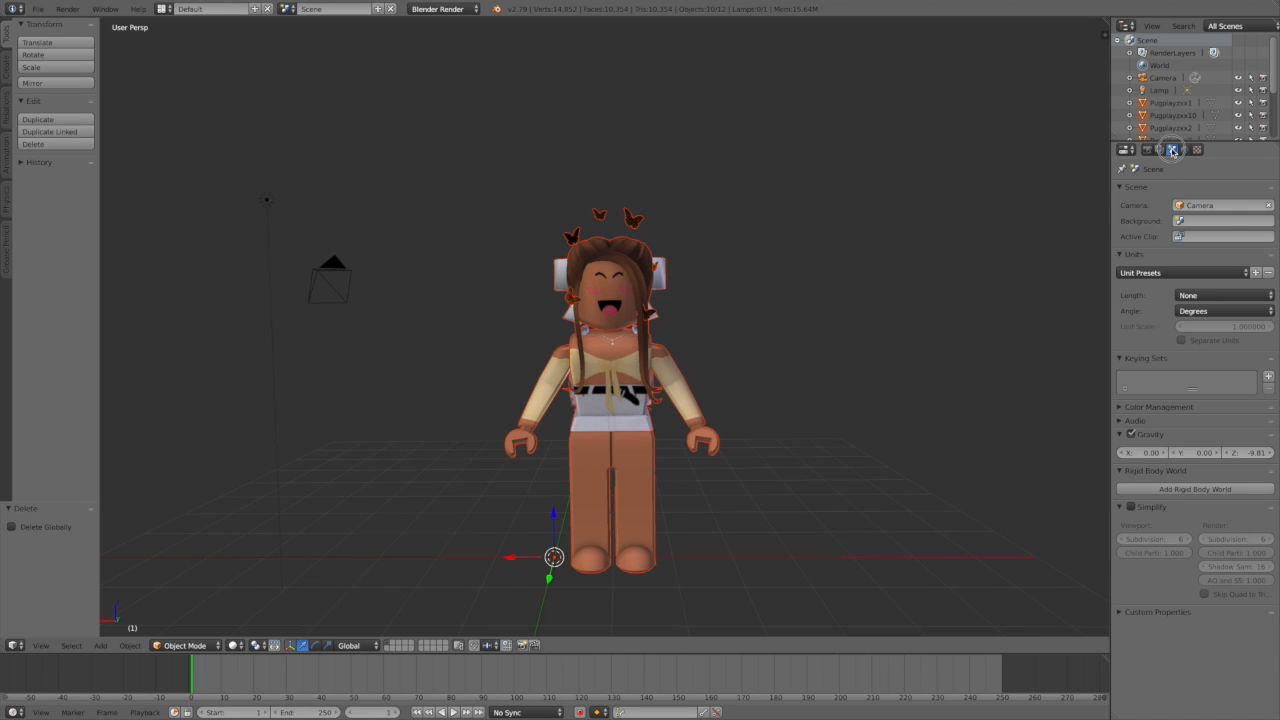
click(1184, 150)
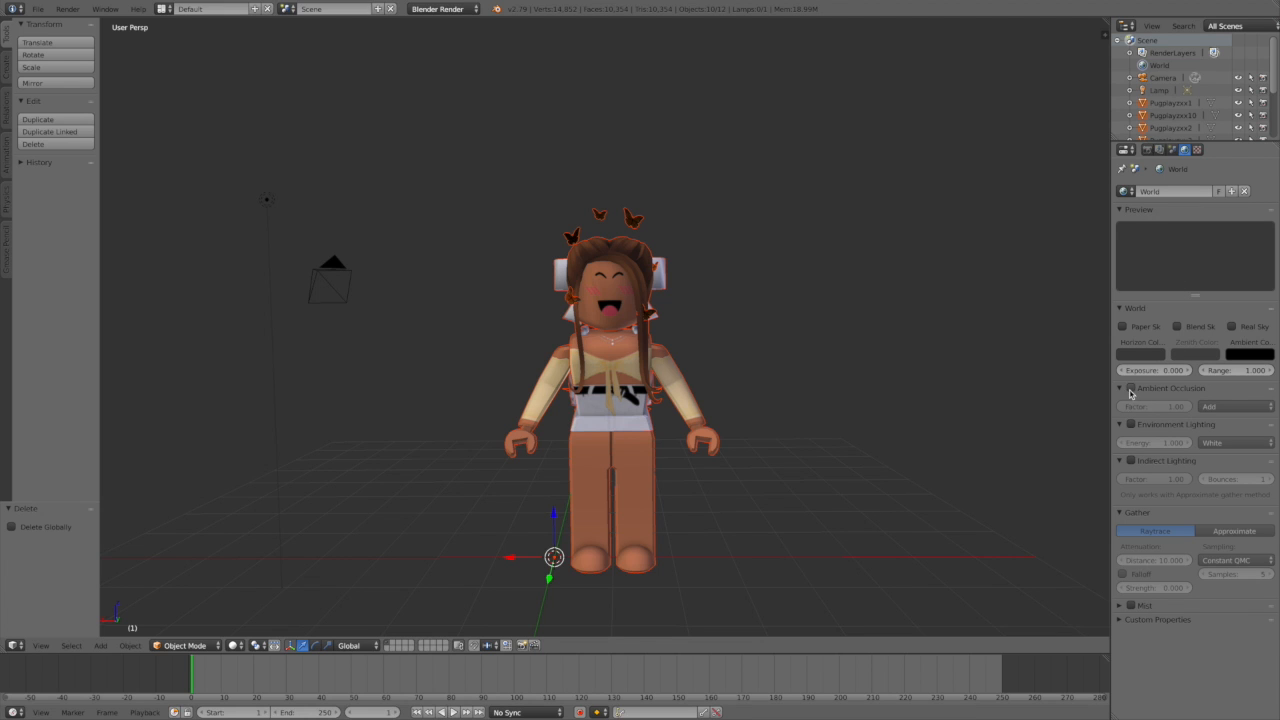
click(1131, 388)
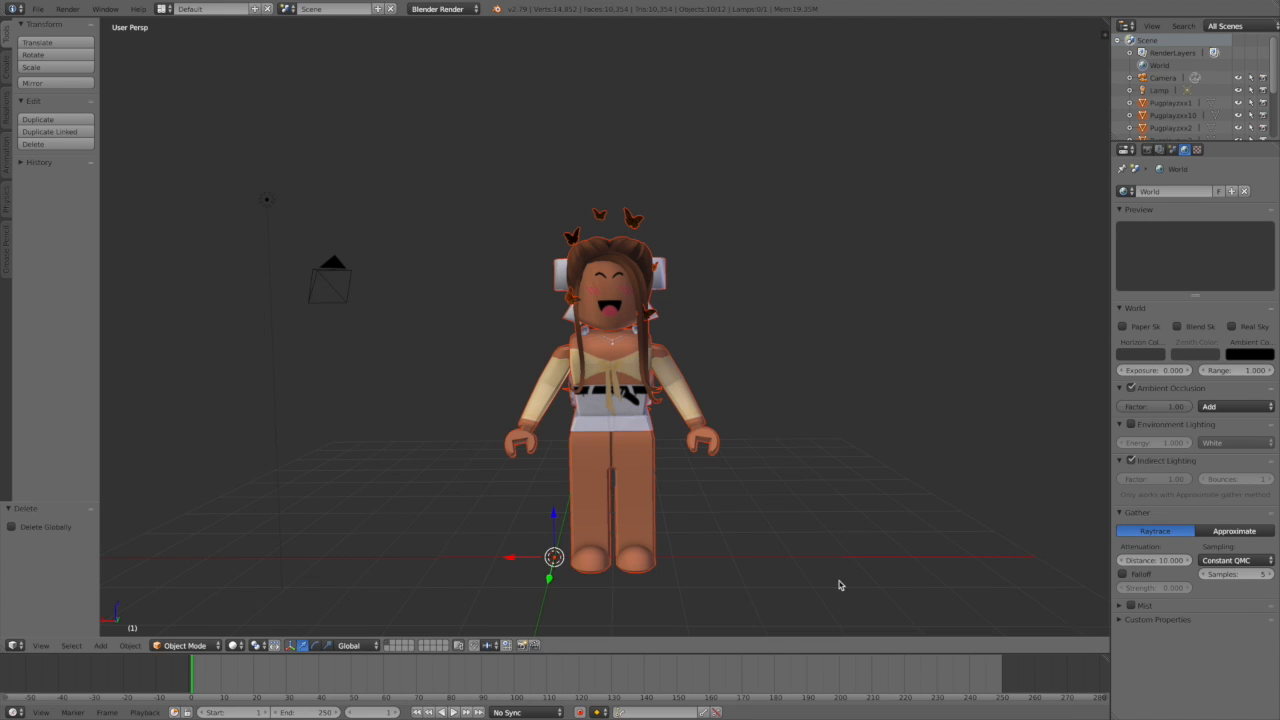
Compare the character in Rendered viewport shading with and without Environment Lighting, leave that lighting off, and return to Solid shading.
click(235, 650)
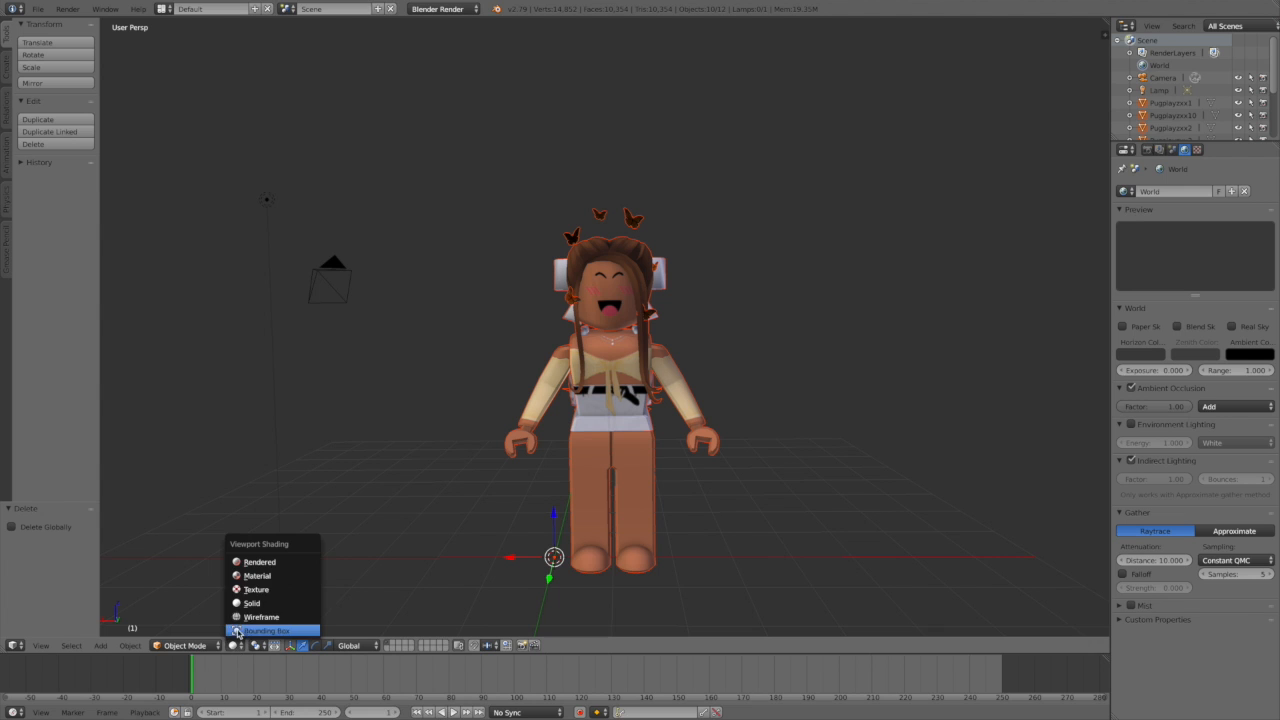
click(266, 557)
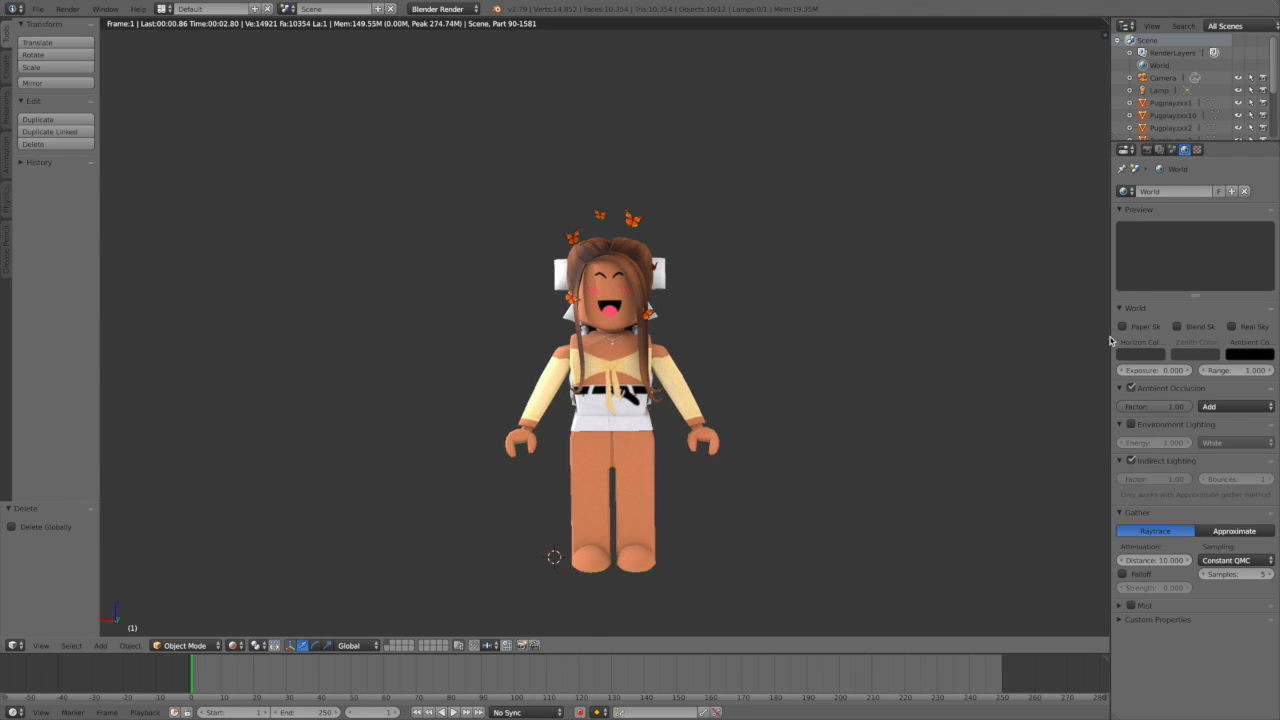
click(1133, 426)
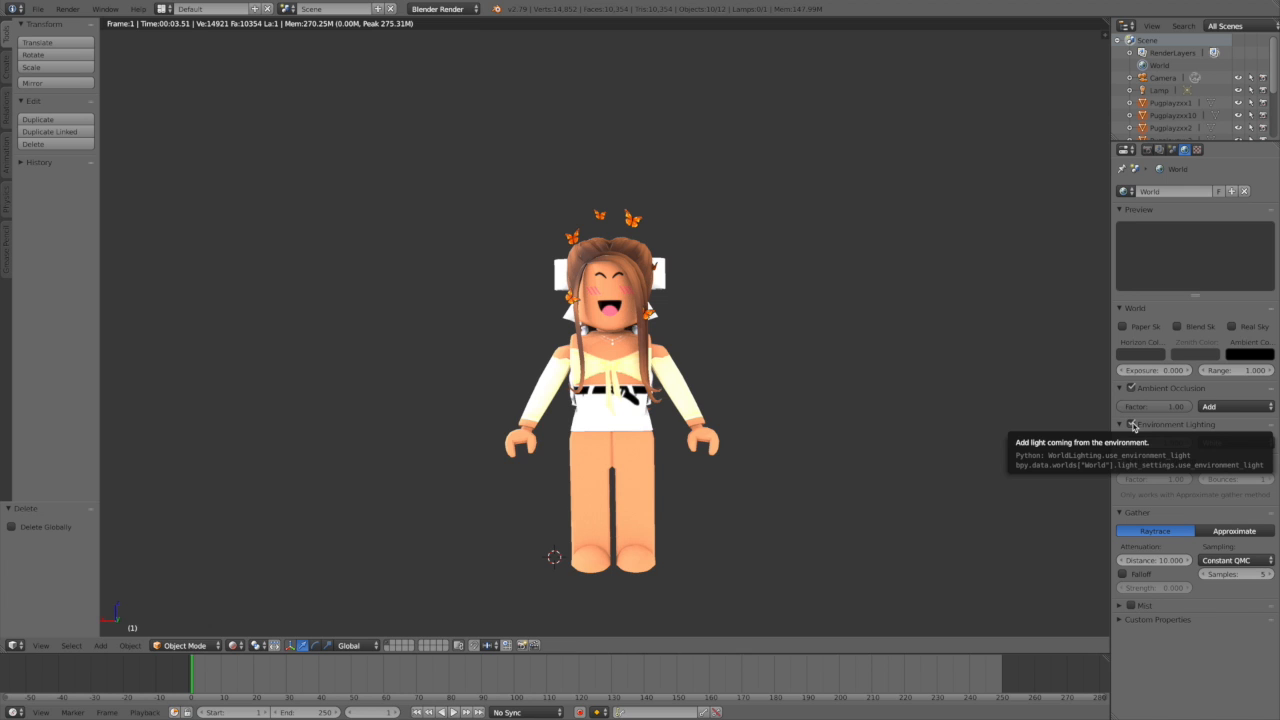
click(1133, 426)
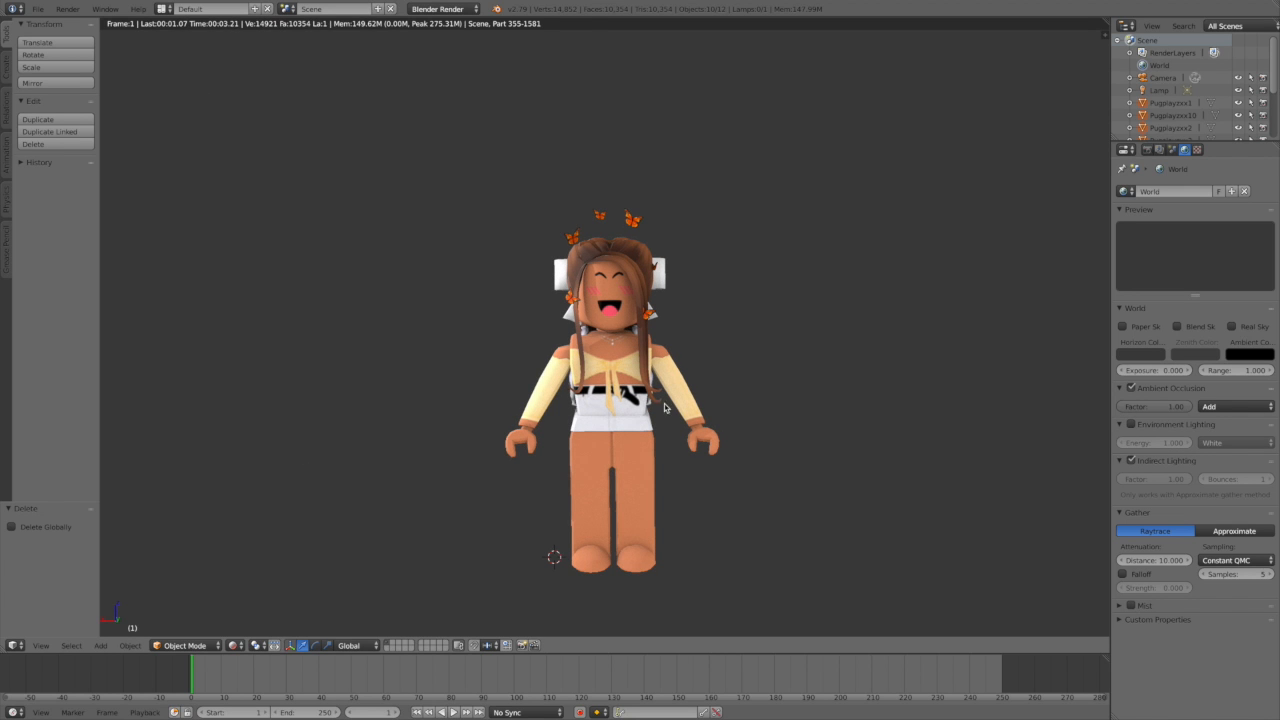
click(234, 645)
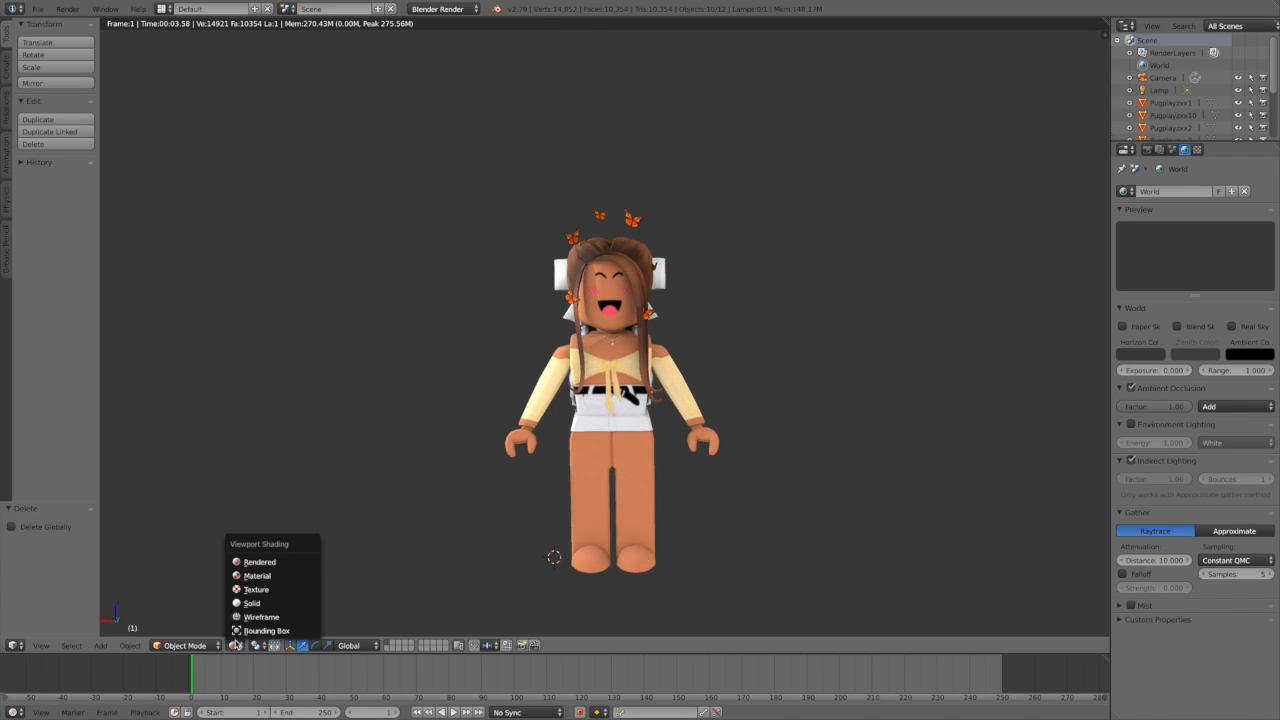
click(247, 603)
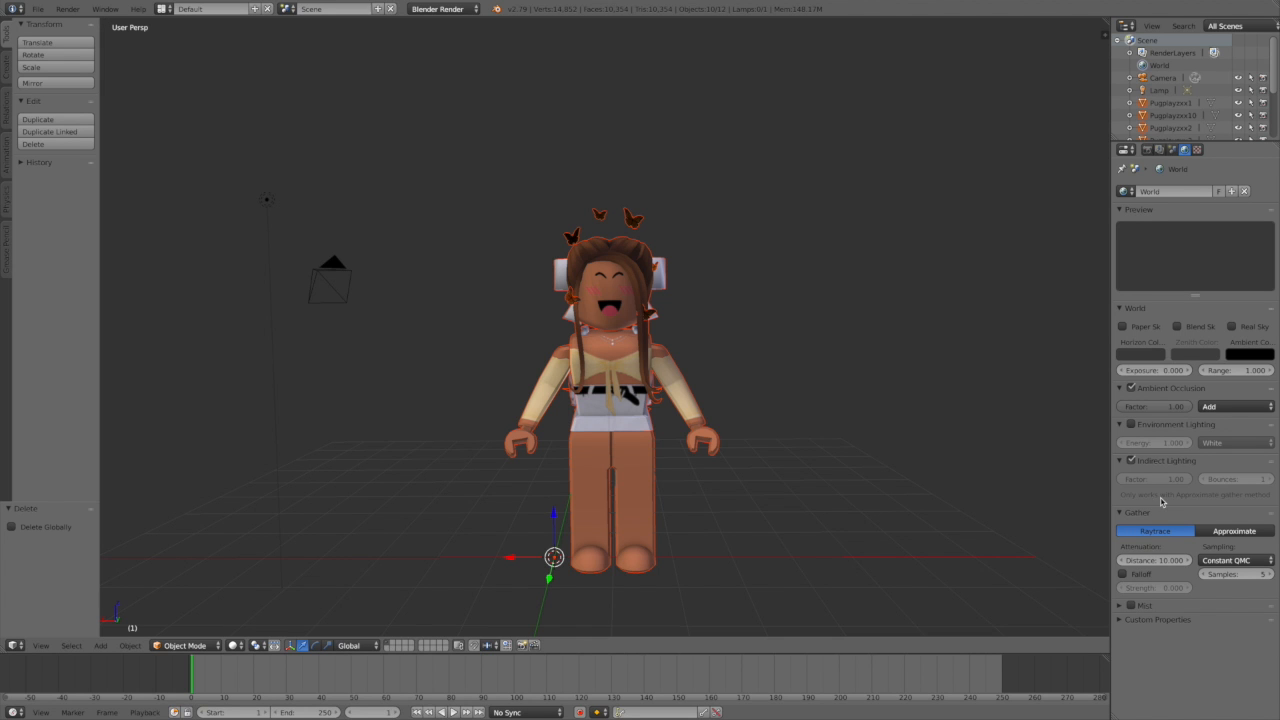
Set the render's shading Alpha mode to Transparent.
click(1147, 150)
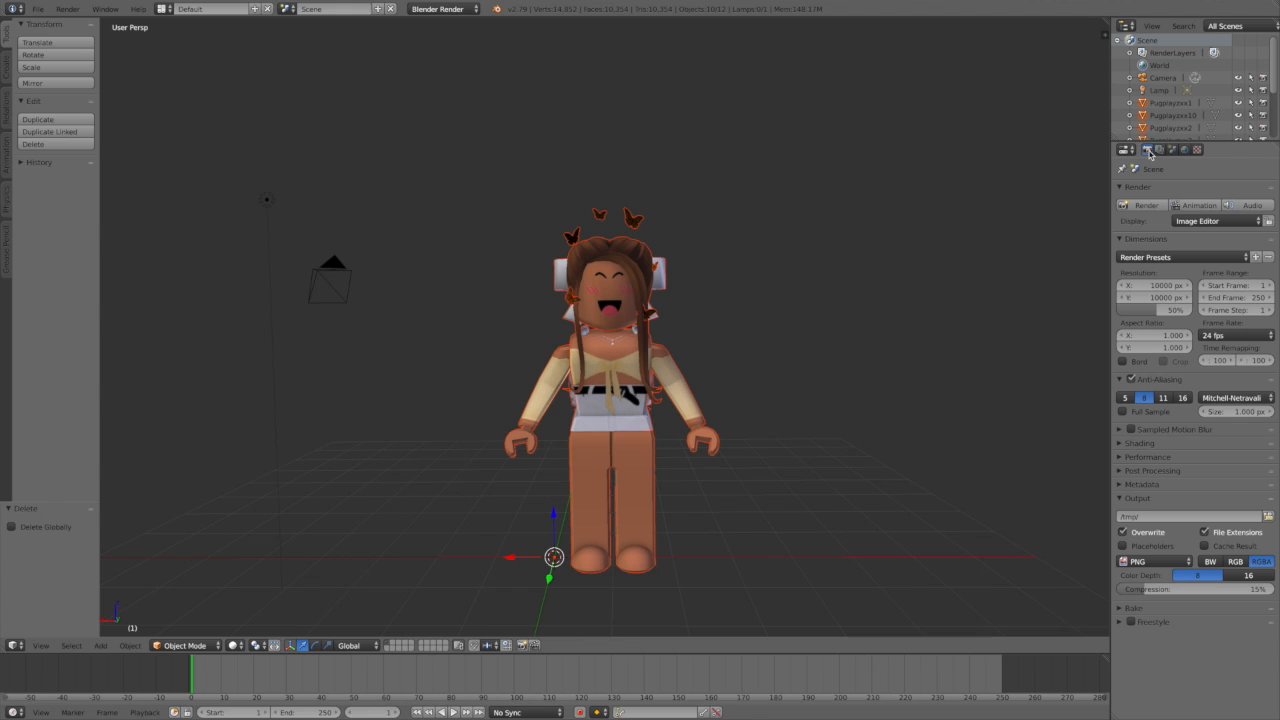
click(1119, 443)
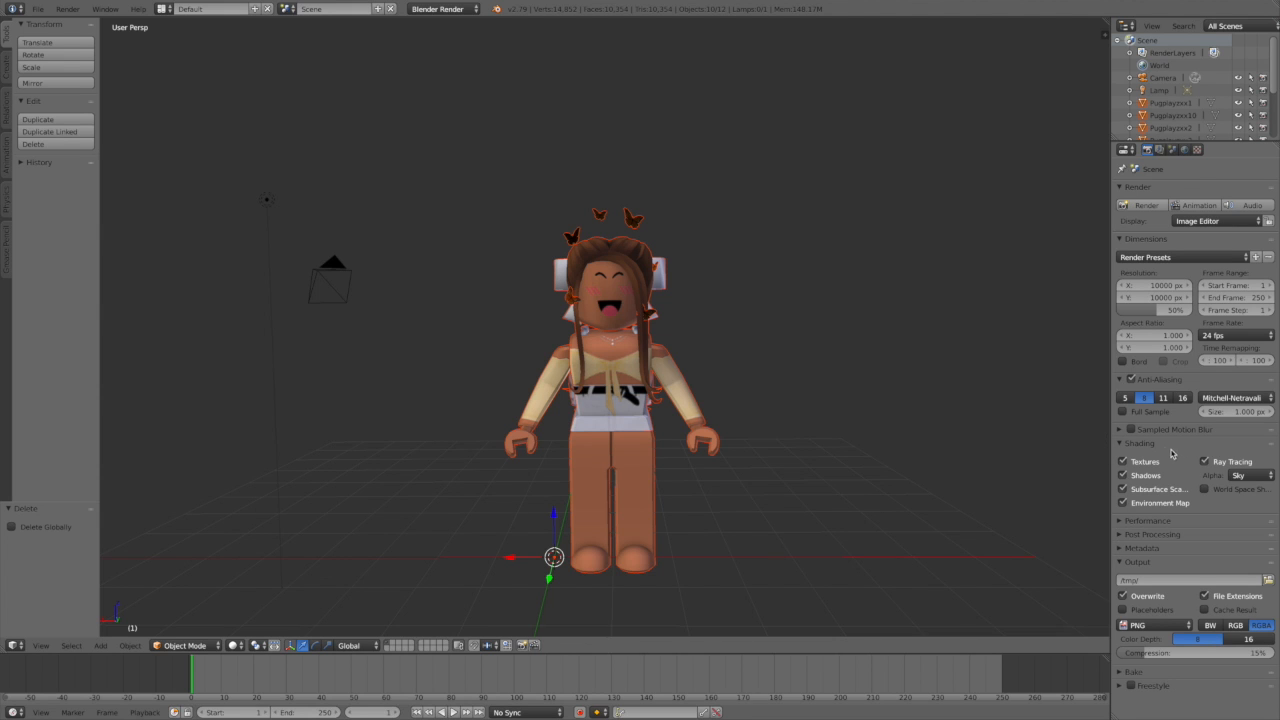
click(1240, 476)
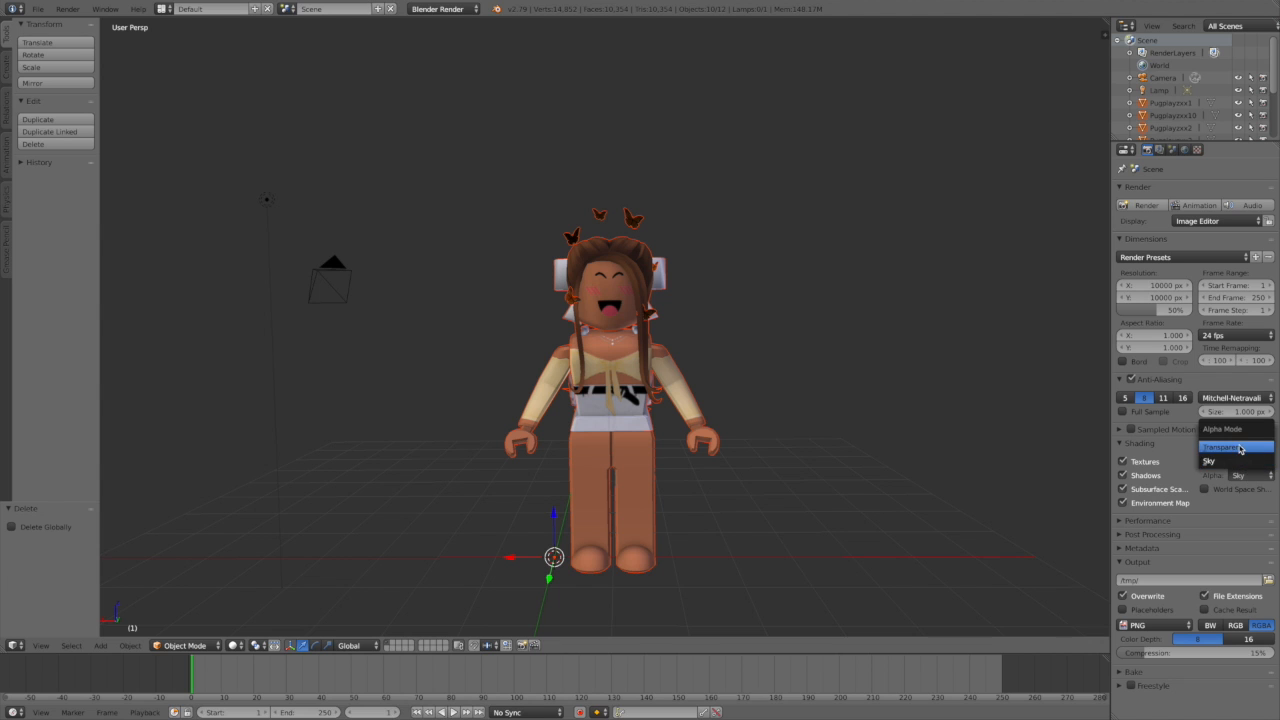
click(1240, 448)
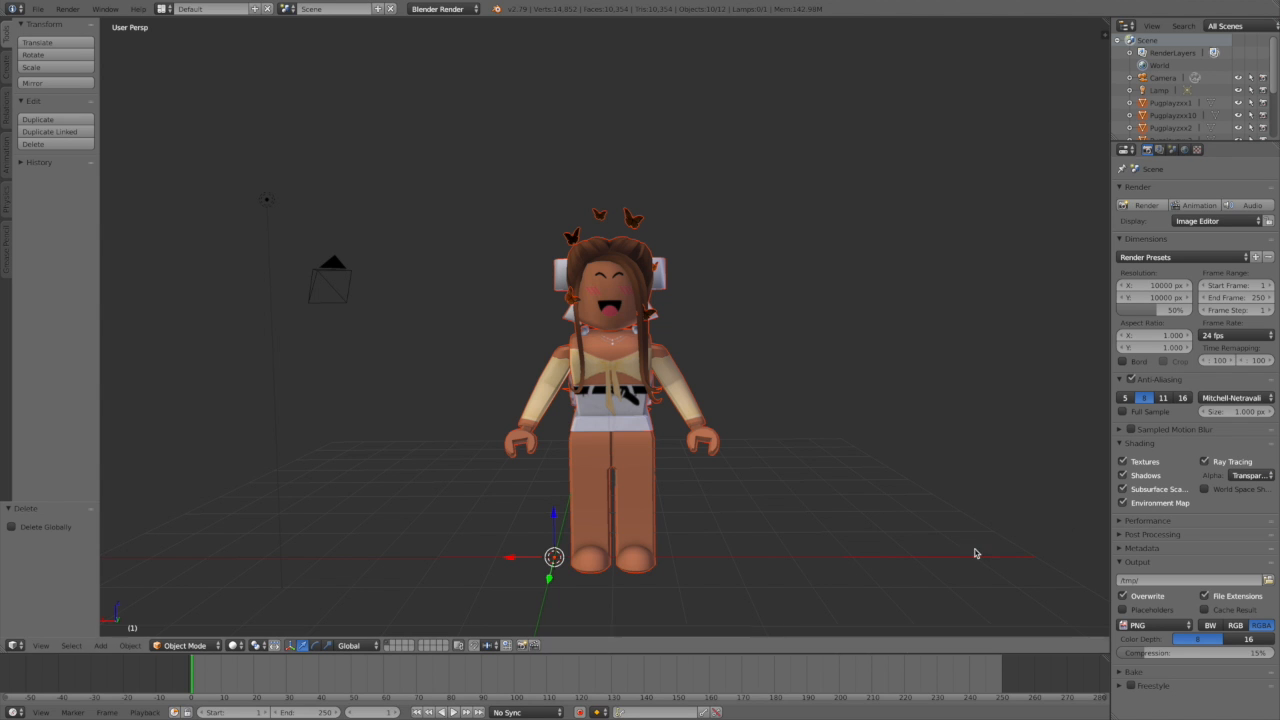
Preview the transparent background in Rendered viewport shading and return to Solid shading.
click(233, 645)
click(242, 563)
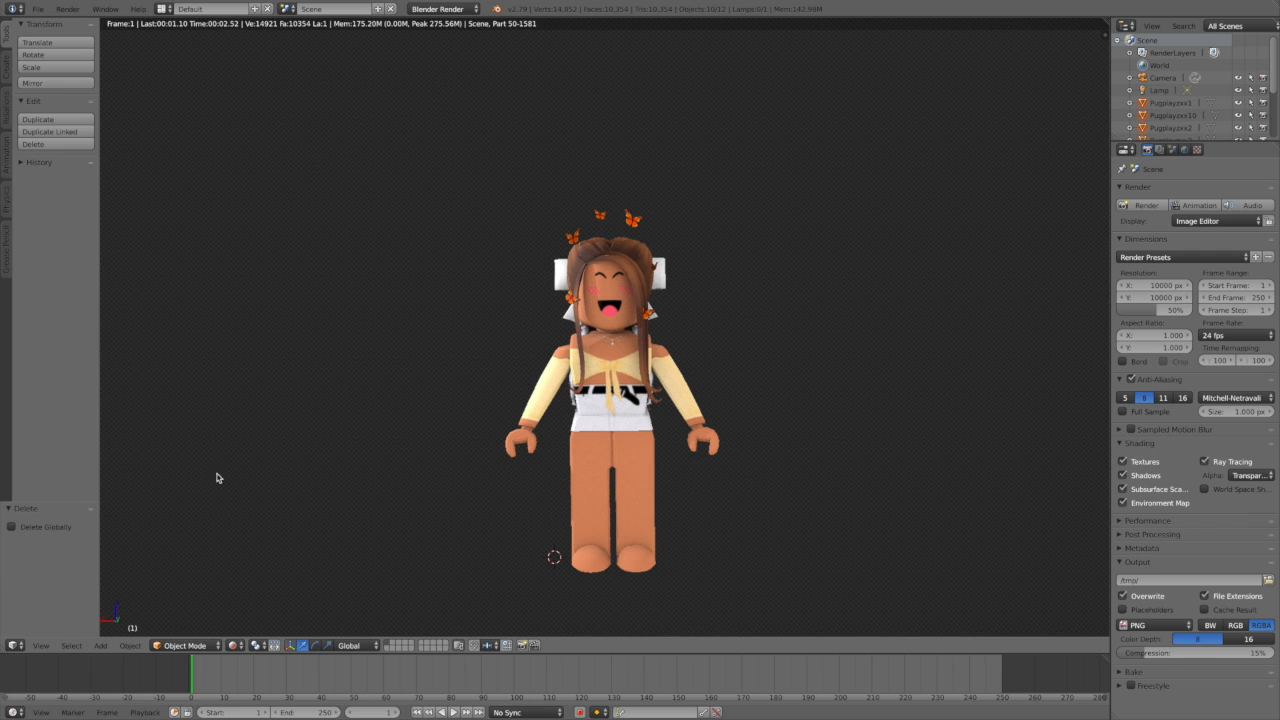
click(237, 645)
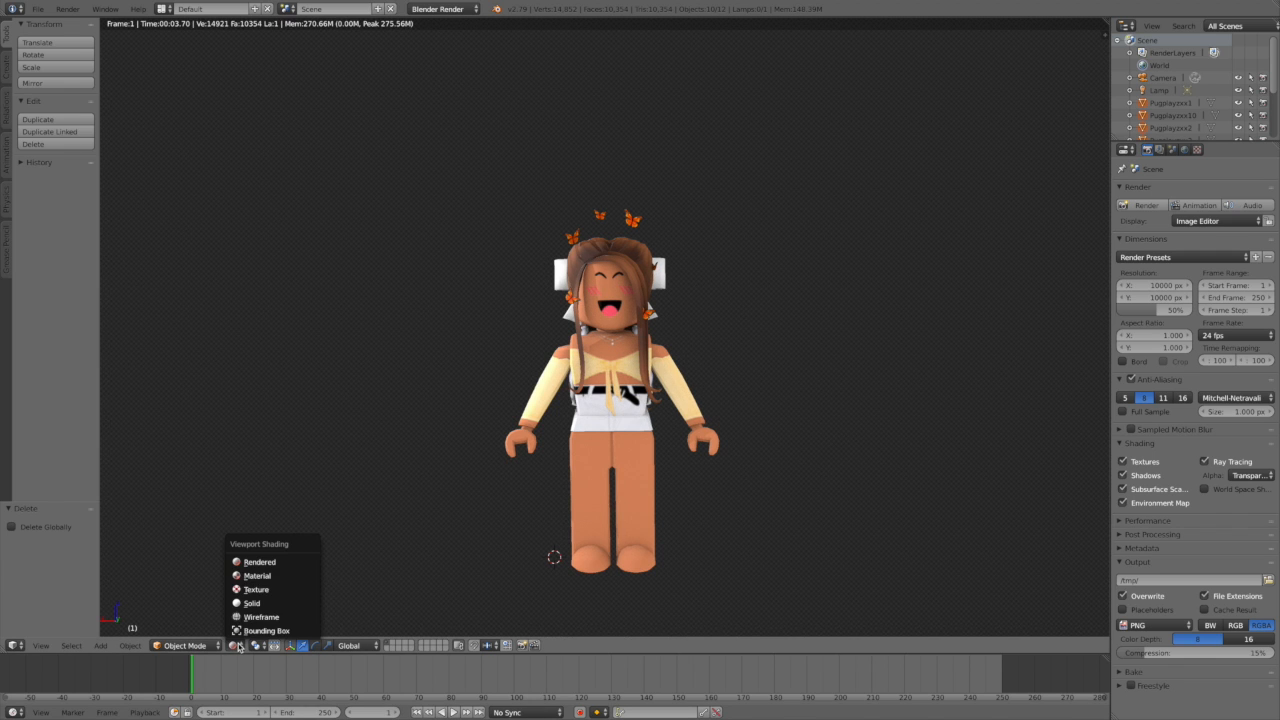
click(262, 563)
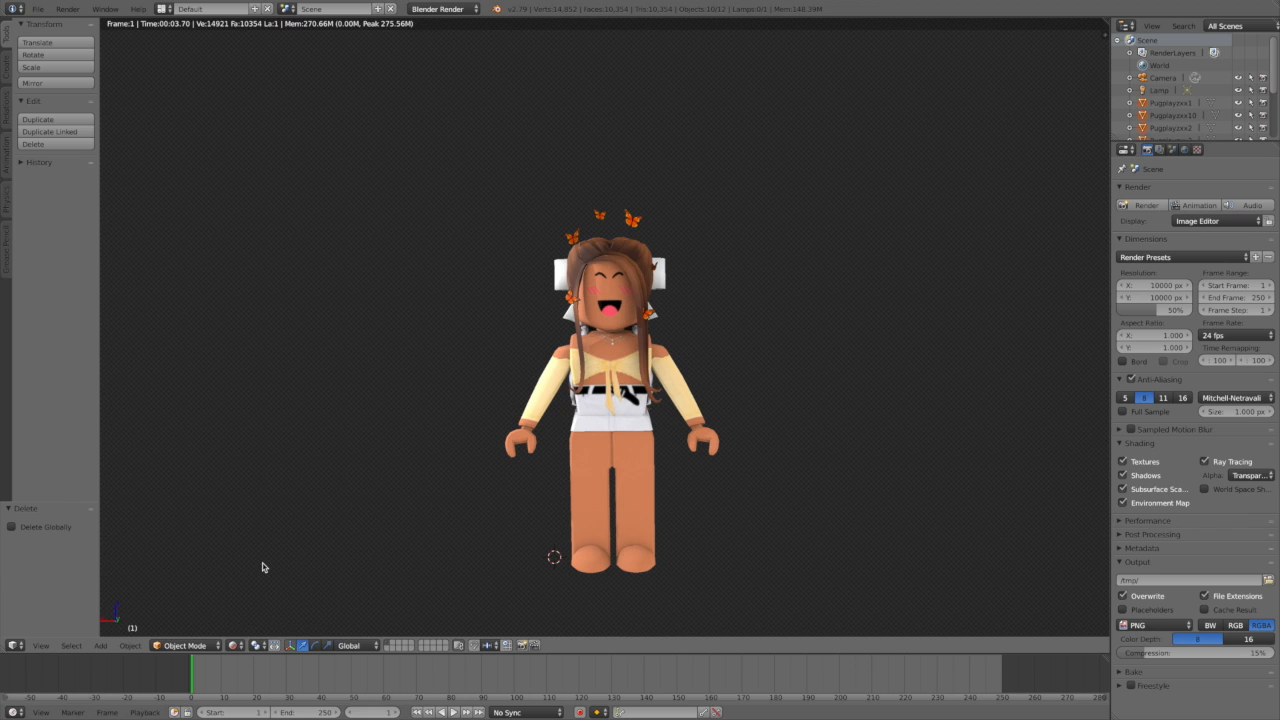
click(240, 644)
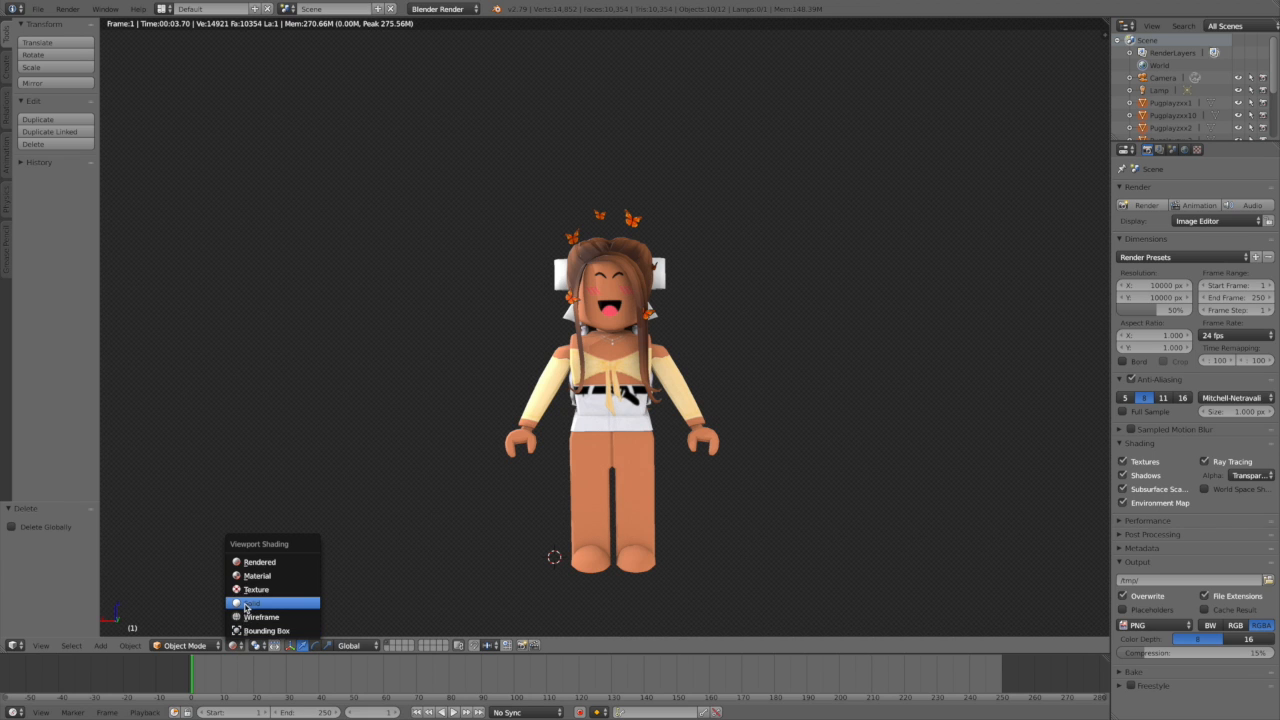
click(246, 605)
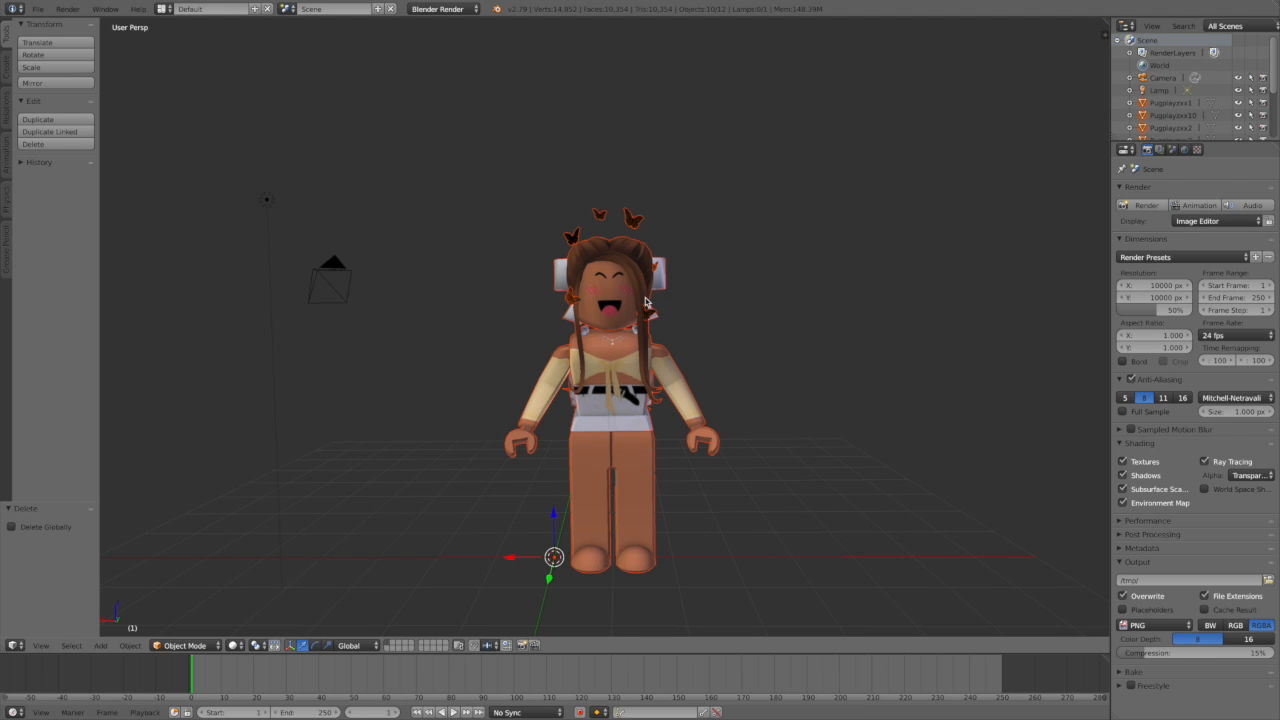
Select the character's left arm and rotate it upward and outward into a raised waving pose.
right_click(658, 353)
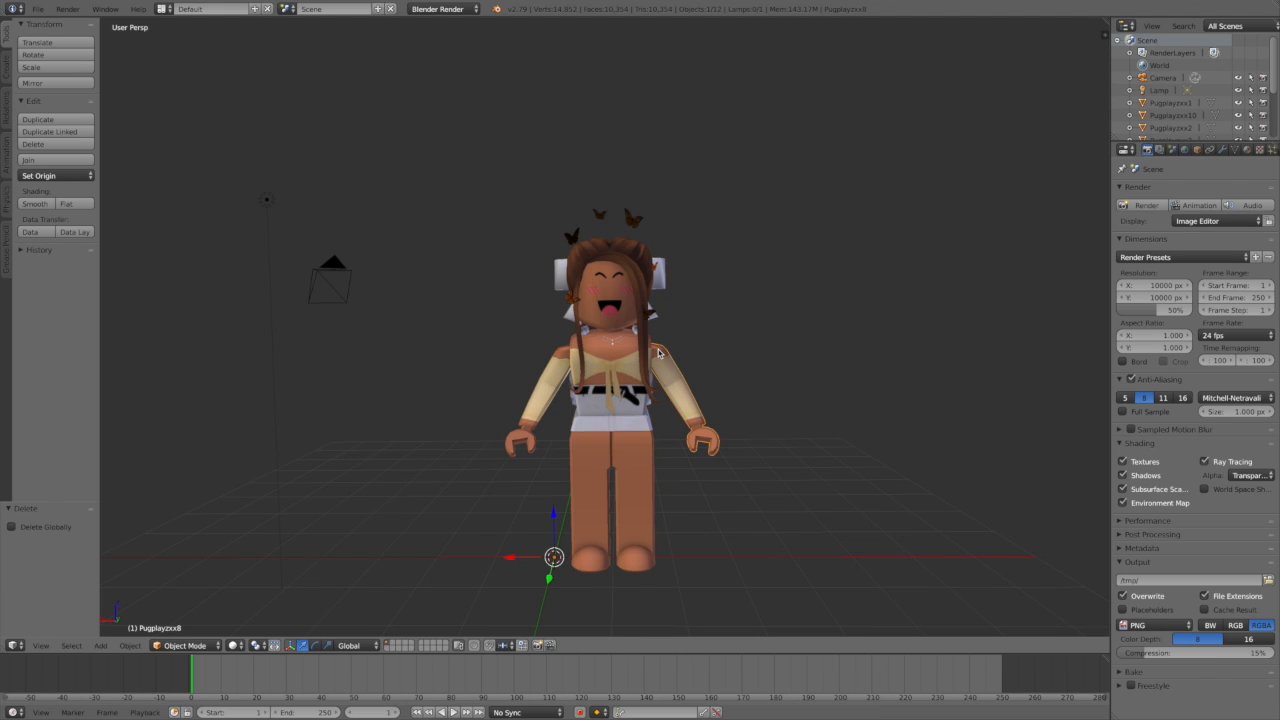
click(316, 645)
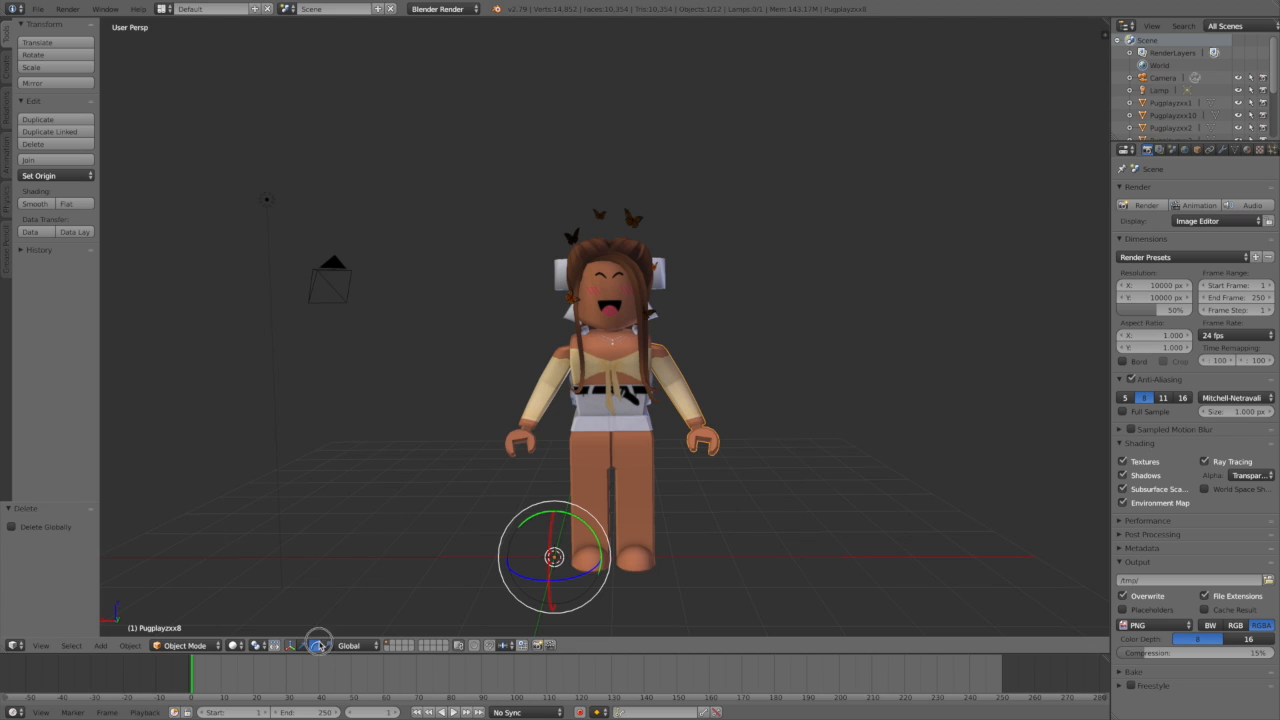
click(560, 498)
drag(556, 505, 443, 591)
Move the raised left arm horizontally and vertically back onto the shoulder, finishing with an X nudge of about 0.064.
click(305, 648)
drag(505, 558, 822, 553)
drag(877, 516, 881, 400)
drag(893, 451, 825, 442)
Select the character's lowered right arm and switch it to Edit Mode.
right_click(556, 382)
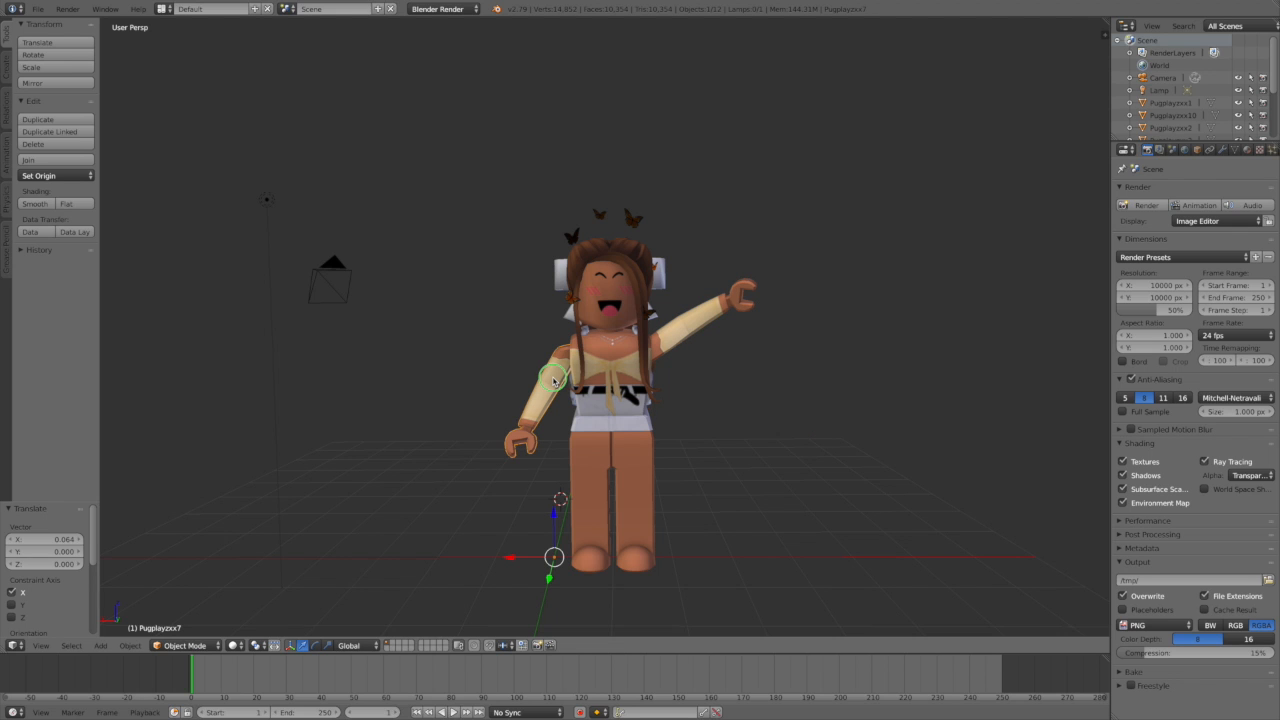
scroll(366, 524, up, 1)
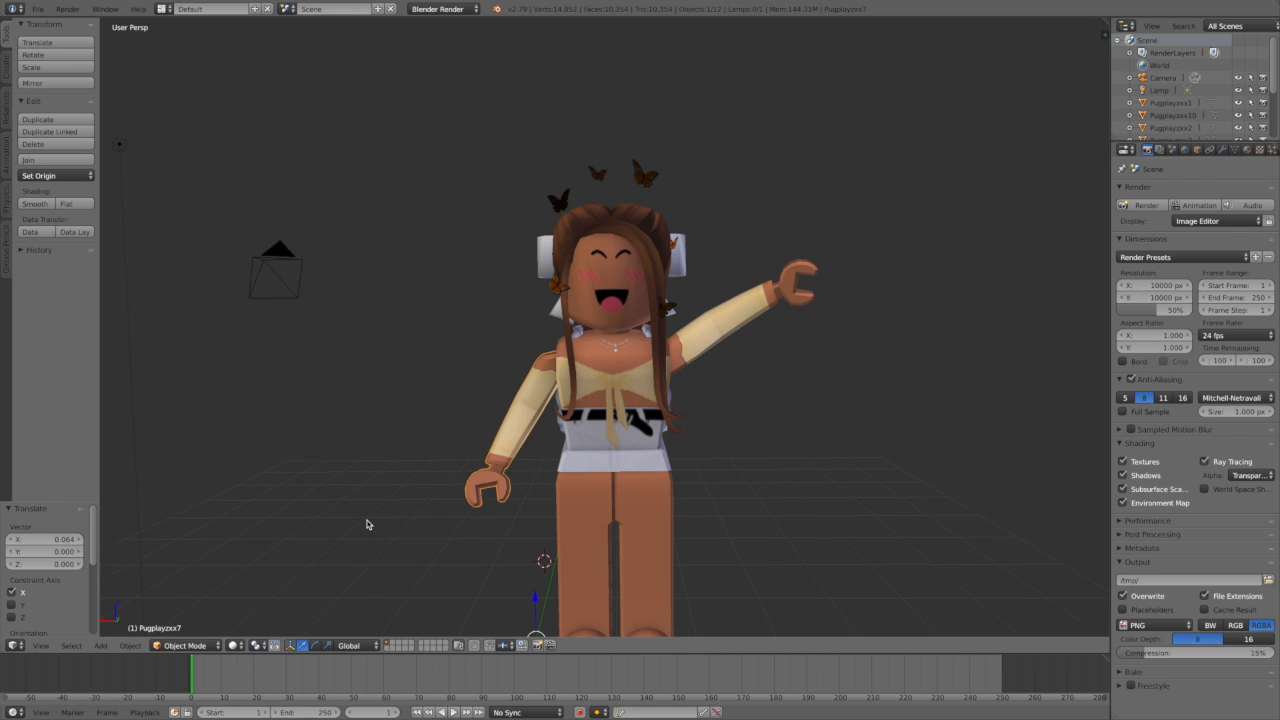
scroll(366, 524, down, 1)
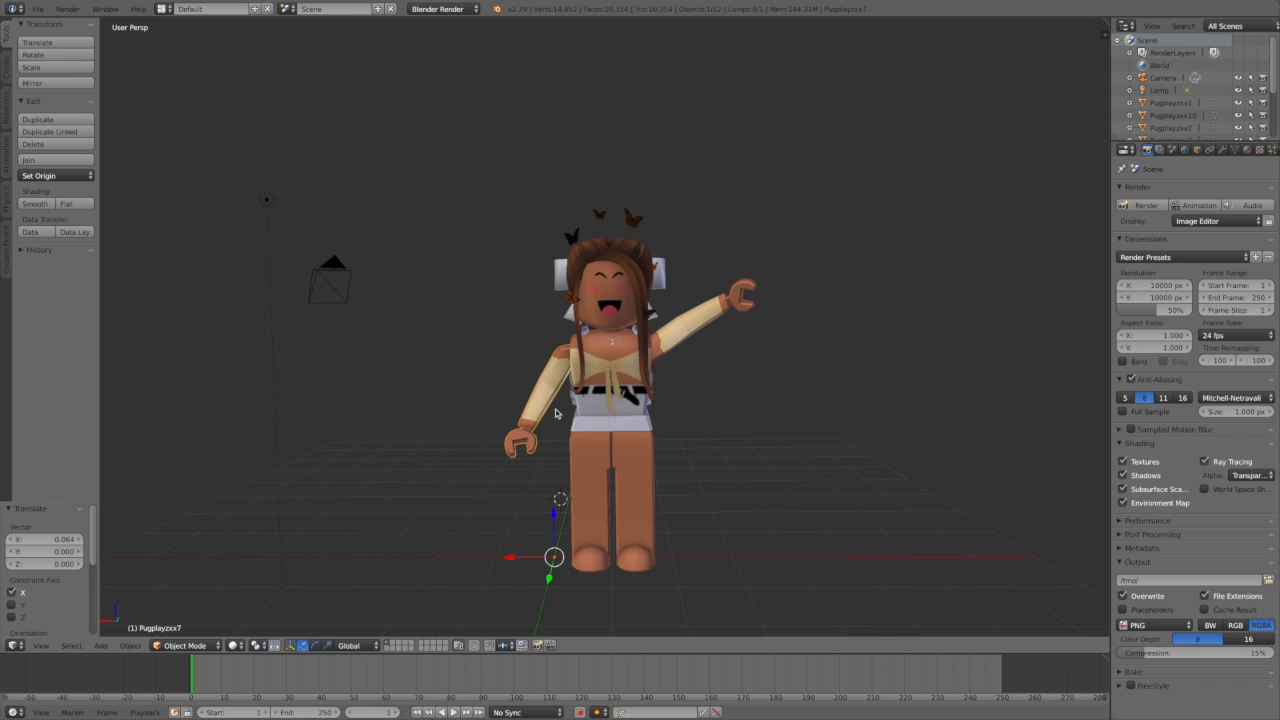
key(shift+f)
key(w)
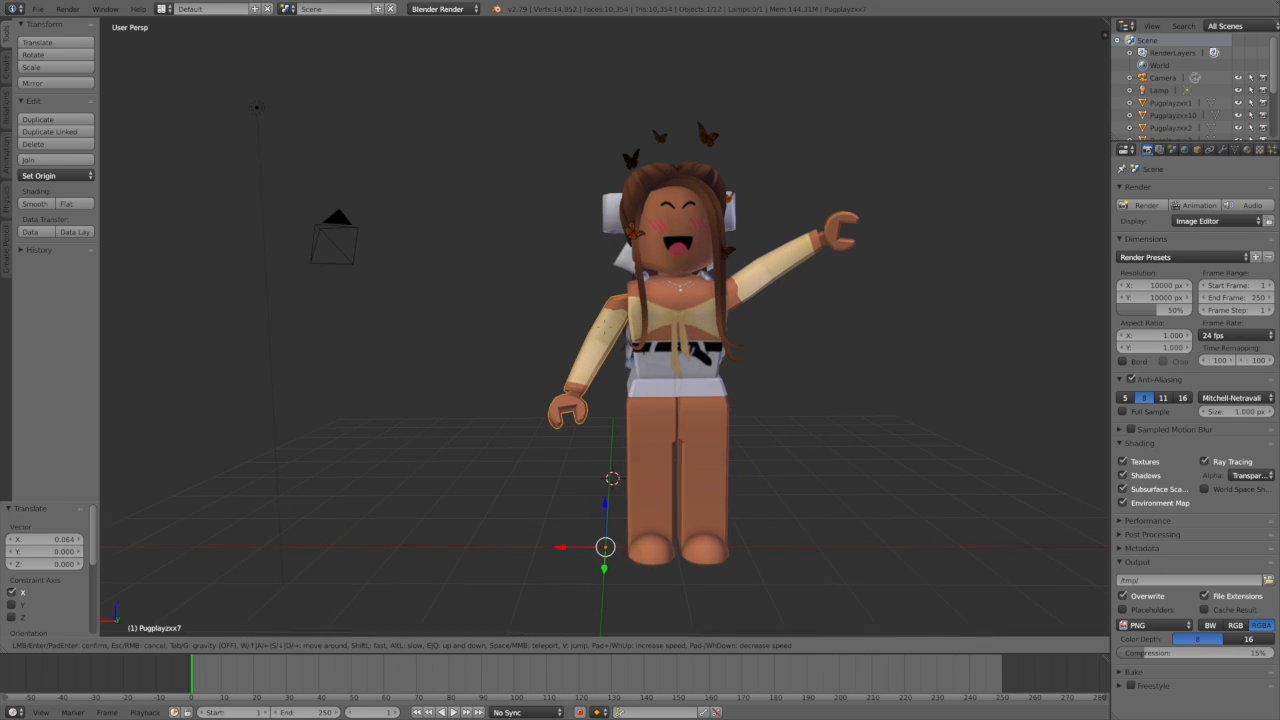
key(w)
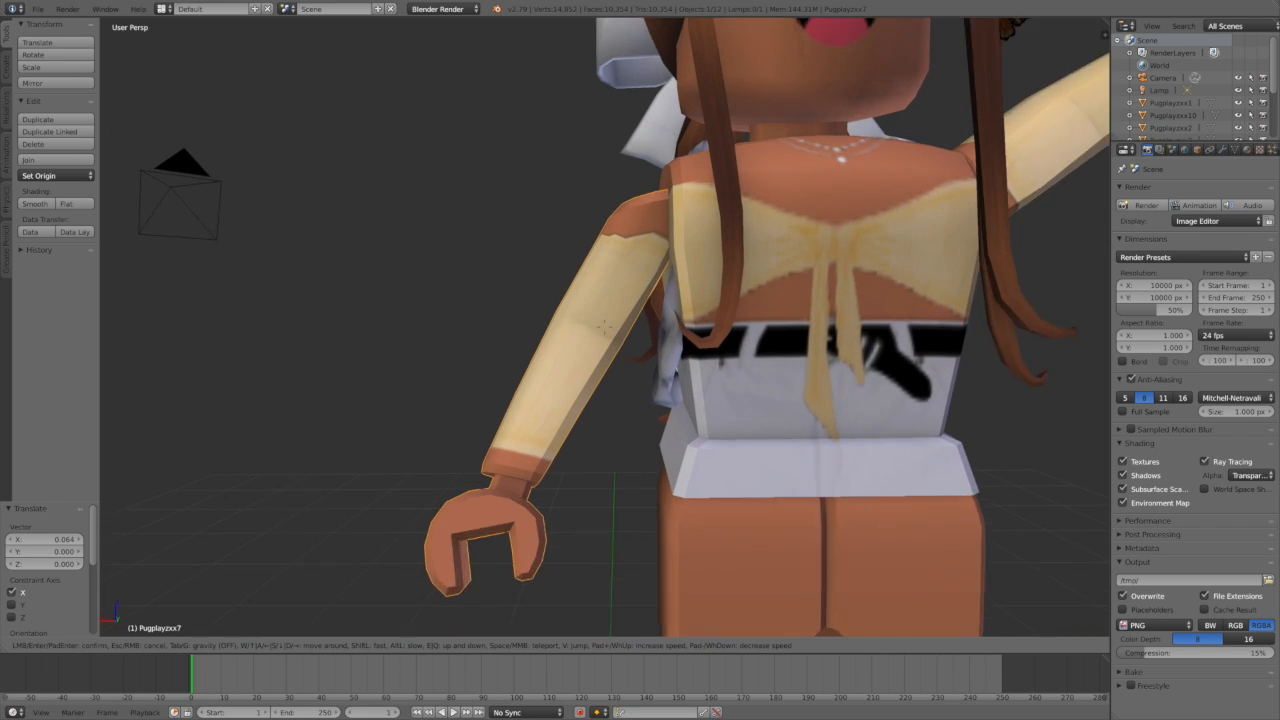
key(e)
key(q)
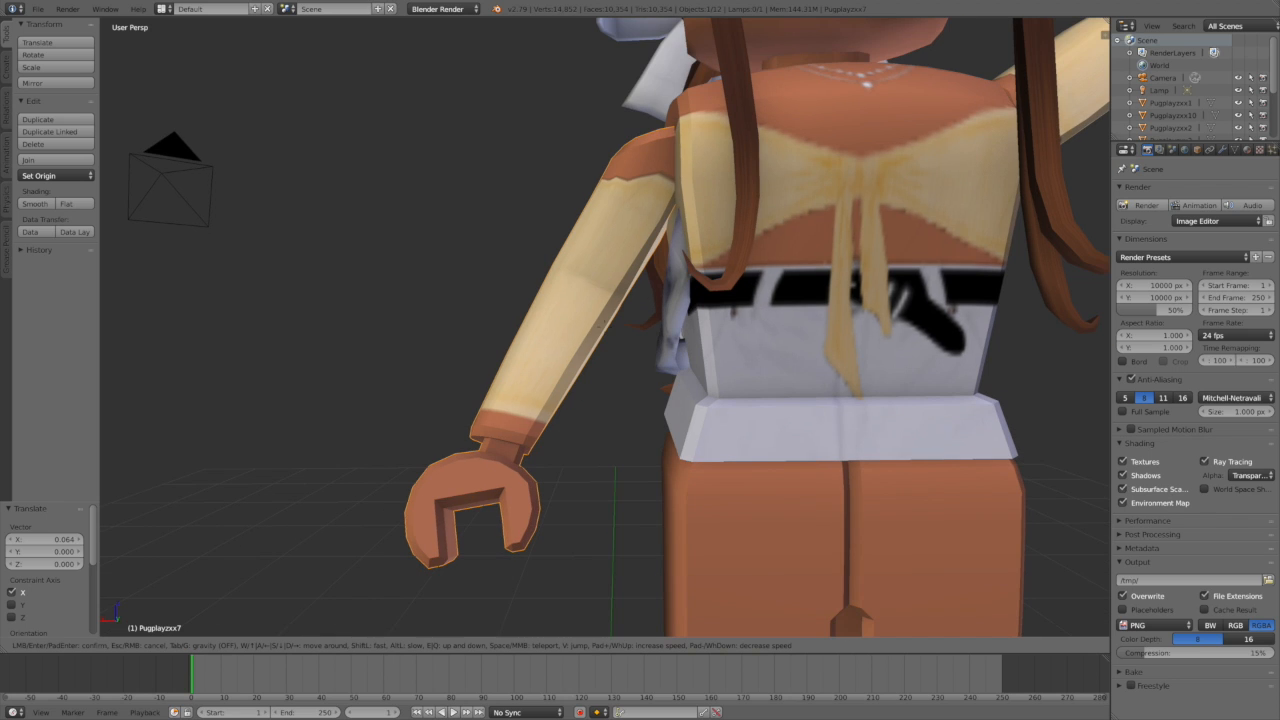
click(605, 327)
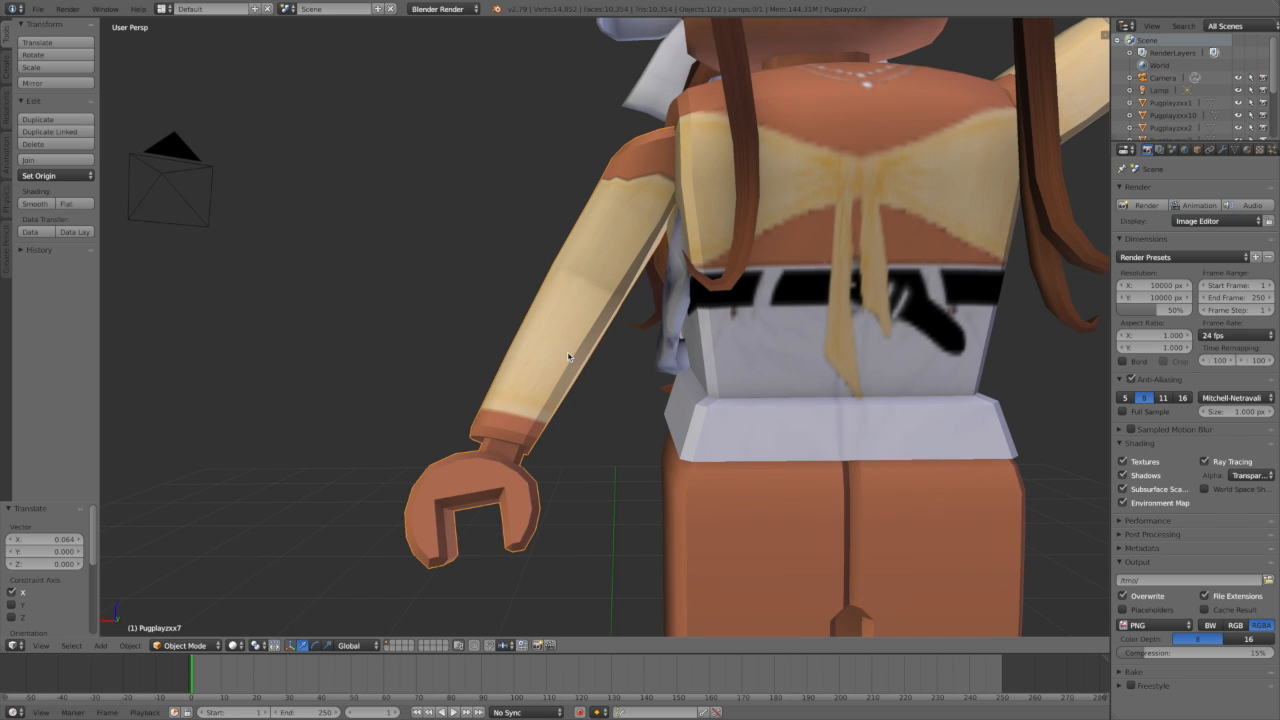
click(200, 644)
click(185, 645)
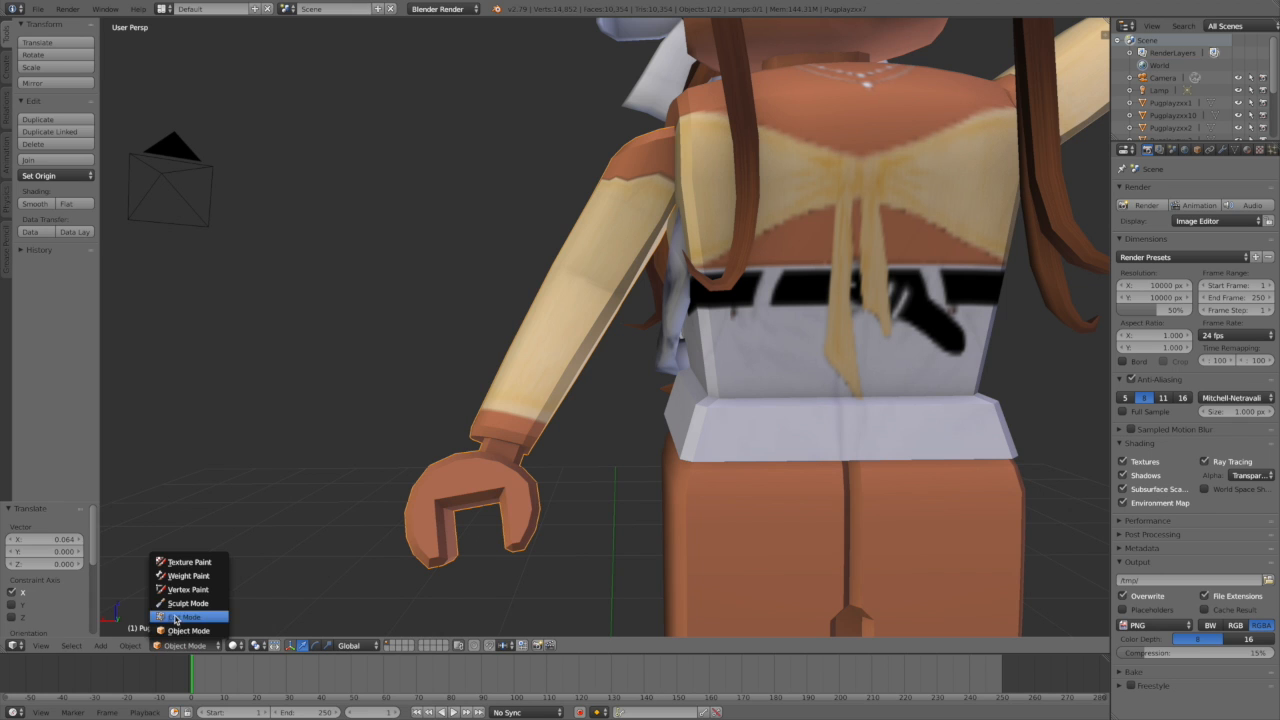
click(186, 614)
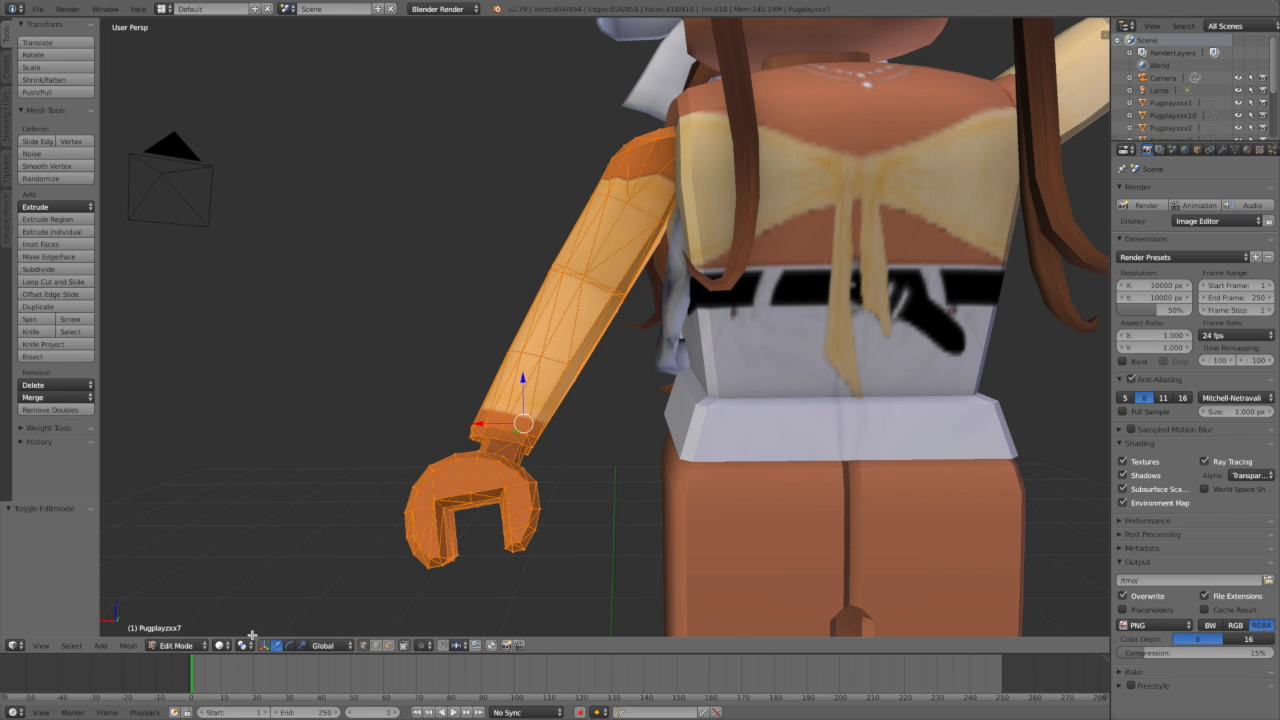
Show the model in Wireframe shading and reduce the arm's selection to a single vertex at the wrist.
click(223, 645)
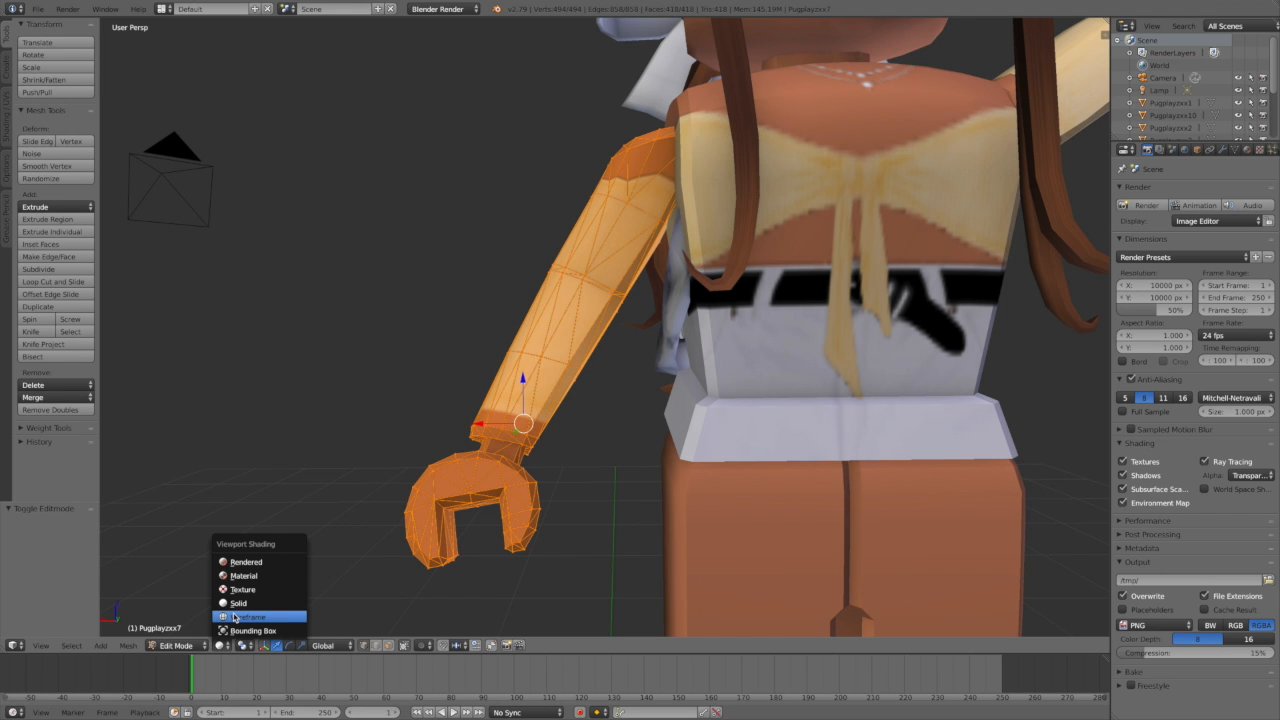
click(240, 612)
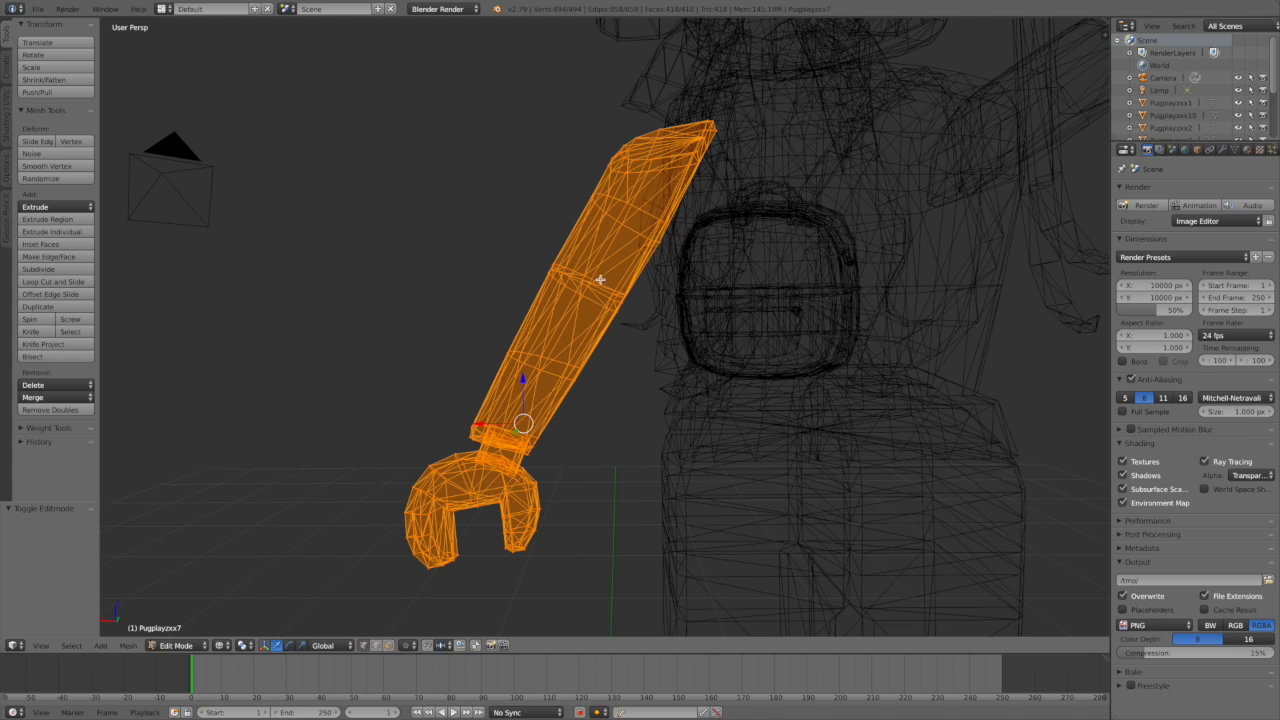
right_click(522, 425)
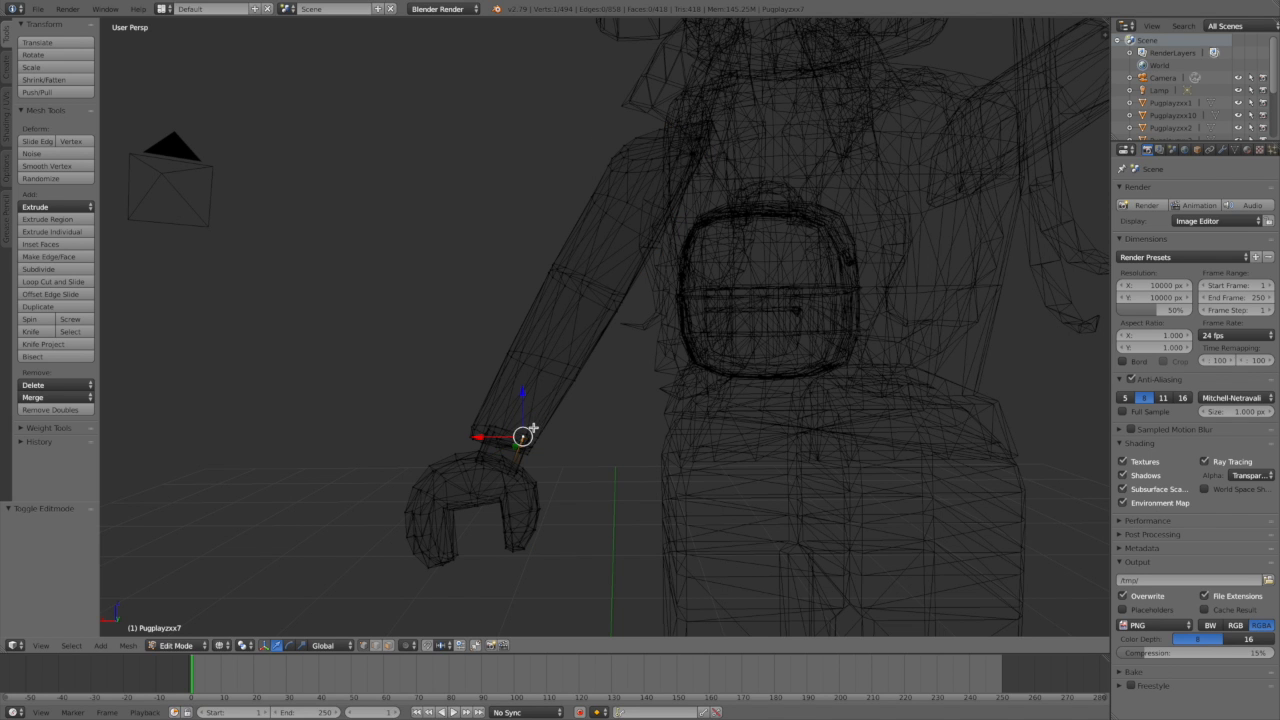
Try lasso-selecting the right arm's vertices below the elbow in a close view, undoing each selection.
scroll(533, 428, down, 4)
scroll(533, 428, up, 10)
scroll(533, 428, down, 6)
key(shift+f)
key(w)
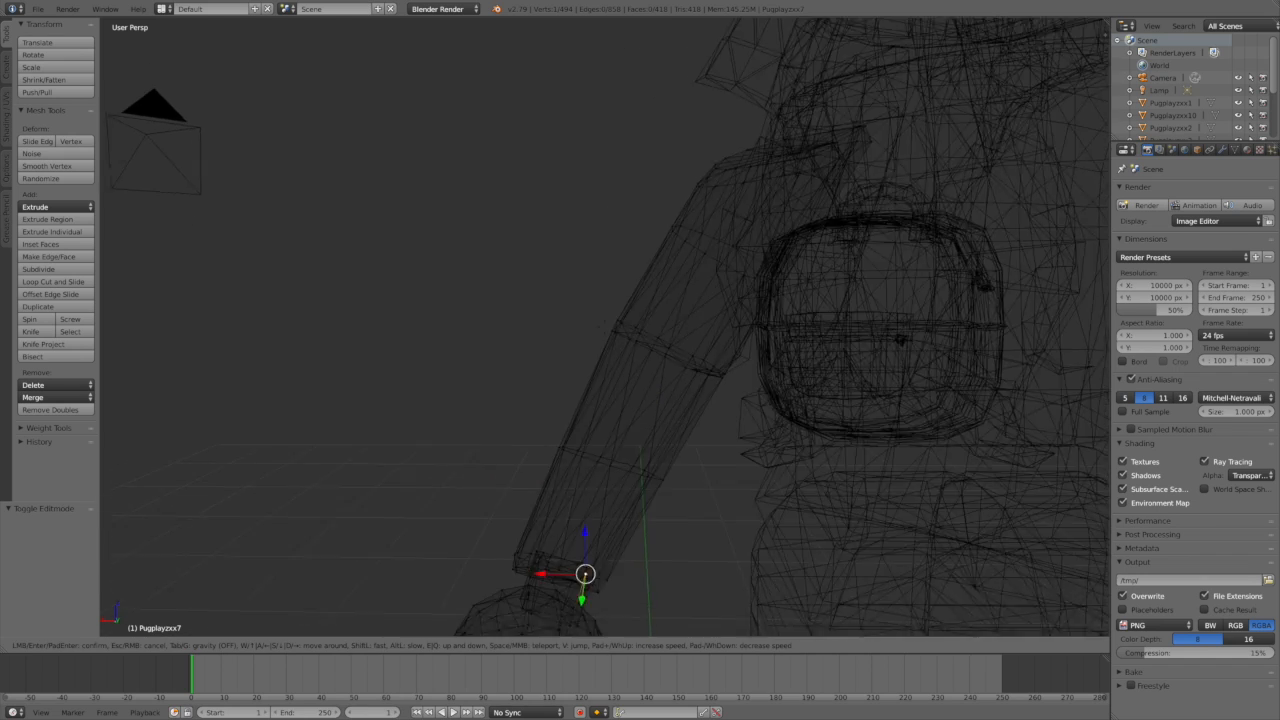
click(605, 328)
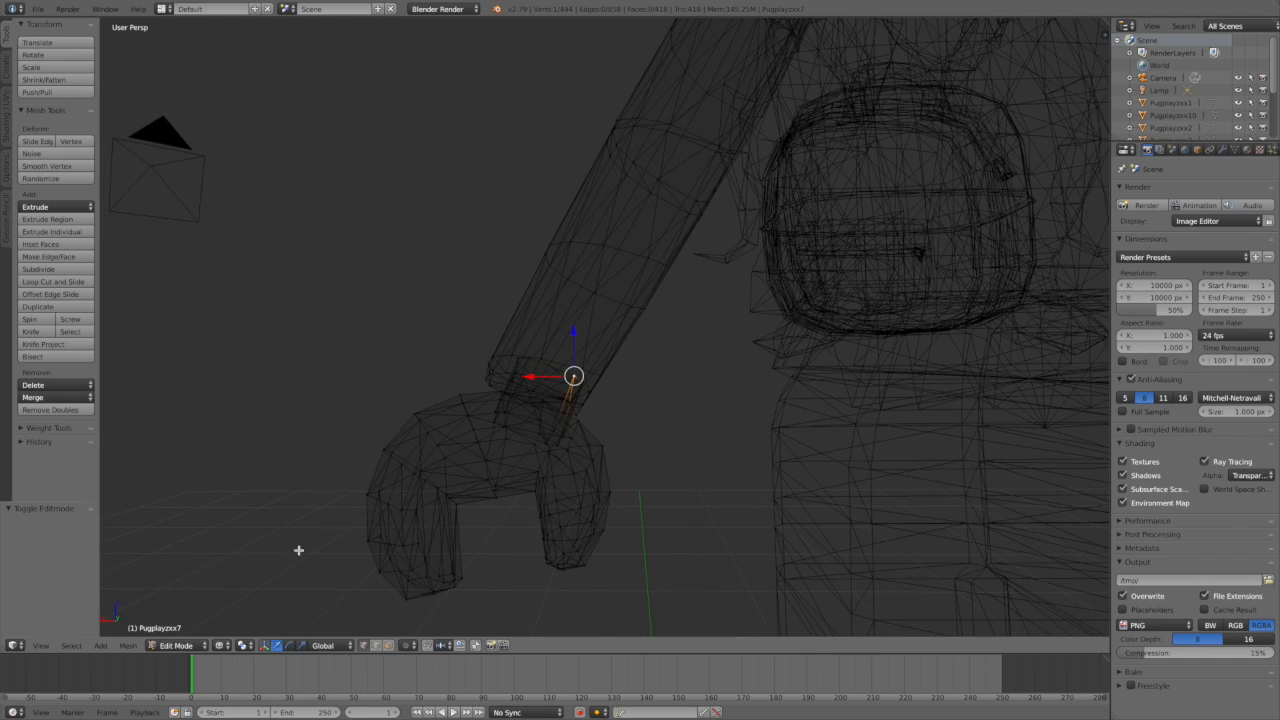
click(290, 645)
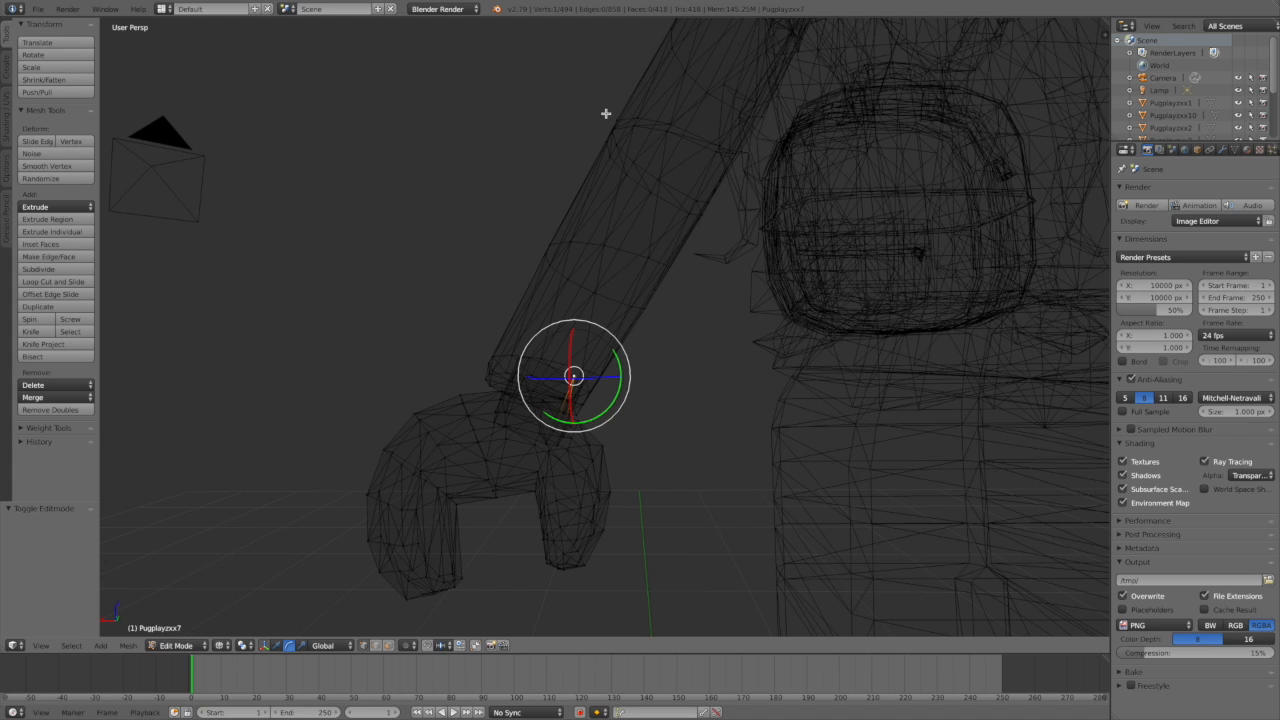
mouse_move(598, 109)
mouse_down()
mouse_move(726, 151)
mouse_move(740, 180)
mouse_move(738, 290)
mouse_move(711, 489)
mouse_move(522, 687)
mouse_move(134, 580)
mouse_move(214, 364)
mouse_up()
key(ctrl+z)
mouse_move(599, 120)
ctrl+mouse_down()
mouse_move(691, 131)
mouse_move(769, 214)
mouse_move(4, 628)
mouse_move(260, 277)
ctrl+mouse_up()
key(ctrl+z)
mouse_move(603, 126)
ctrl+mouse_down()
mouse_move(694, 134)
mouse_move(740, 157)
mouse_move(784, 476)
mouse_move(560, 690)
mouse_move(380, 343)
mouse_move(609, 177)
ctrl+mouse_up()
key(ctrl+z)
Retry the lasso from a wider view to select the right hand and lower forearm vertices.
scroll(634, 140, down, 5)
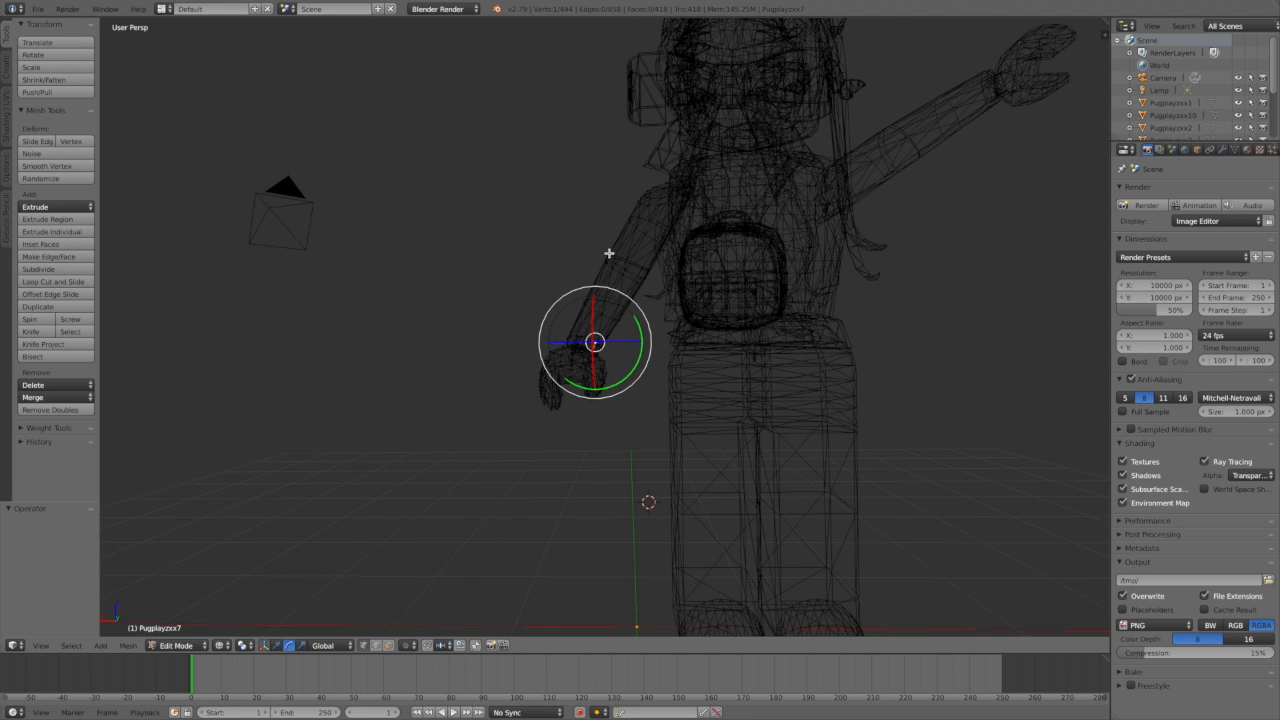
mouse_move(599, 254)
ctrl+mouse_down()
mouse_move(654, 280)
mouse_move(649, 406)
mouse_move(470, 450)
mouse_move(474, 314)
ctrl+mouse_up()
key(ctrl+z)
mouse_move(592, 252)
ctrl+mouse_down()
mouse_move(654, 274)
mouse_move(623, 434)
mouse_move(504, 505)
ctrl+mouse_up()
key(ctrl+z)
mouse_move(600, 254)
ctrl+mouse_down()
mouse_move(660, 280)
mouse_move(612, 525)
mouse_move(549, 280)
mouse_move(591, 277)
mouse_move(662, 319)
mouse_move(414, 503)
mouse_move(386, 364)
ctrl+mouse_up()
key(ctrl+z)
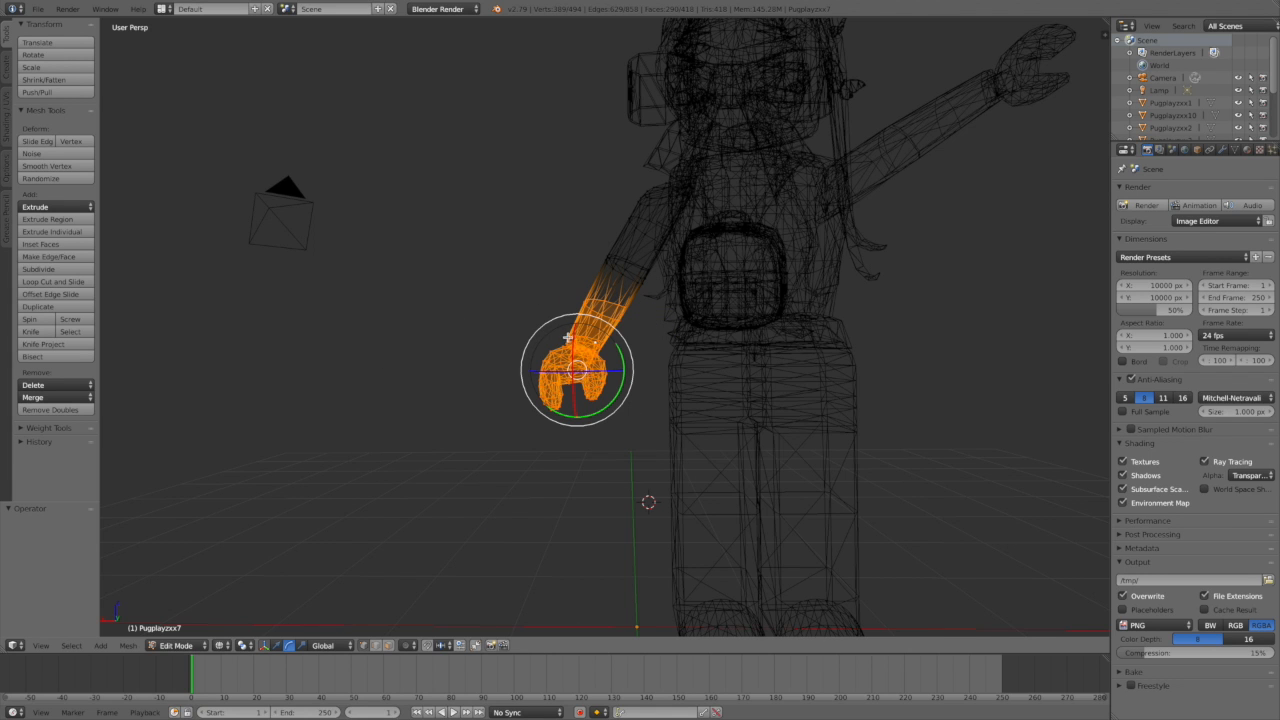
Rotate the selected forearm and hand about -70.4° and move them back toward the elbow, finishing with an X nudge of about 0.053.
drag(578, 315, 518, 358)
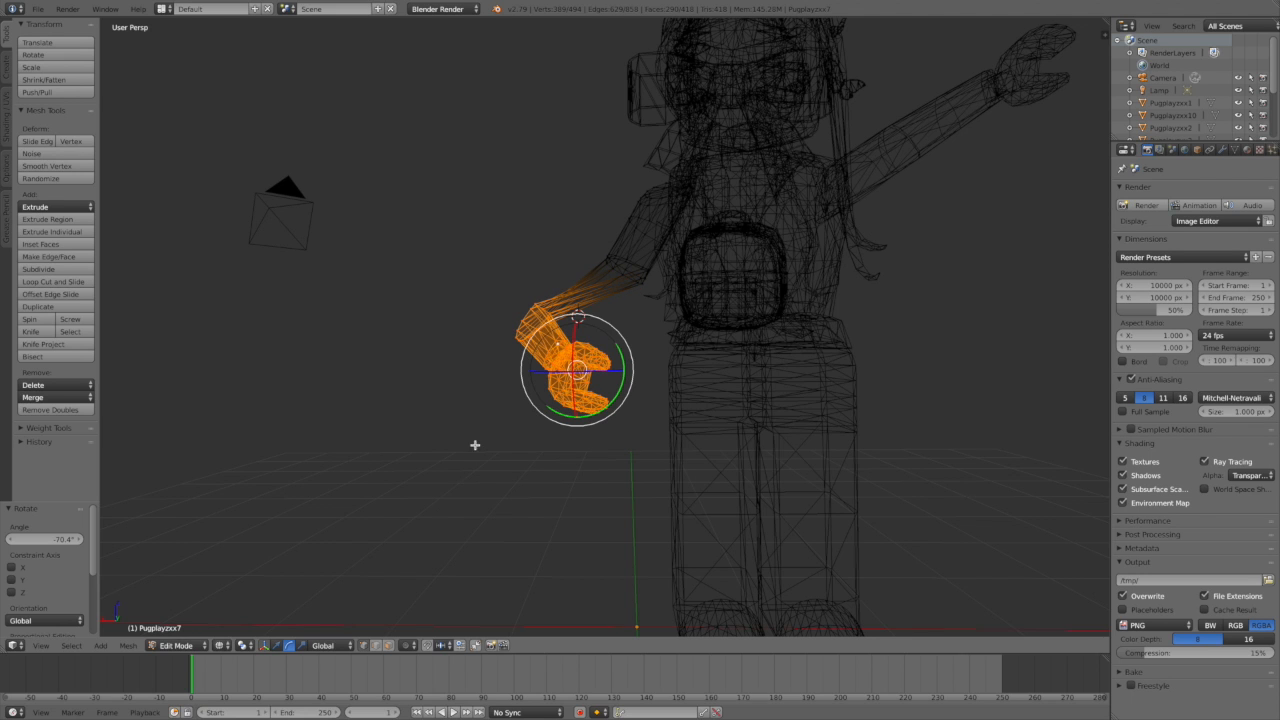
click(277, 645)
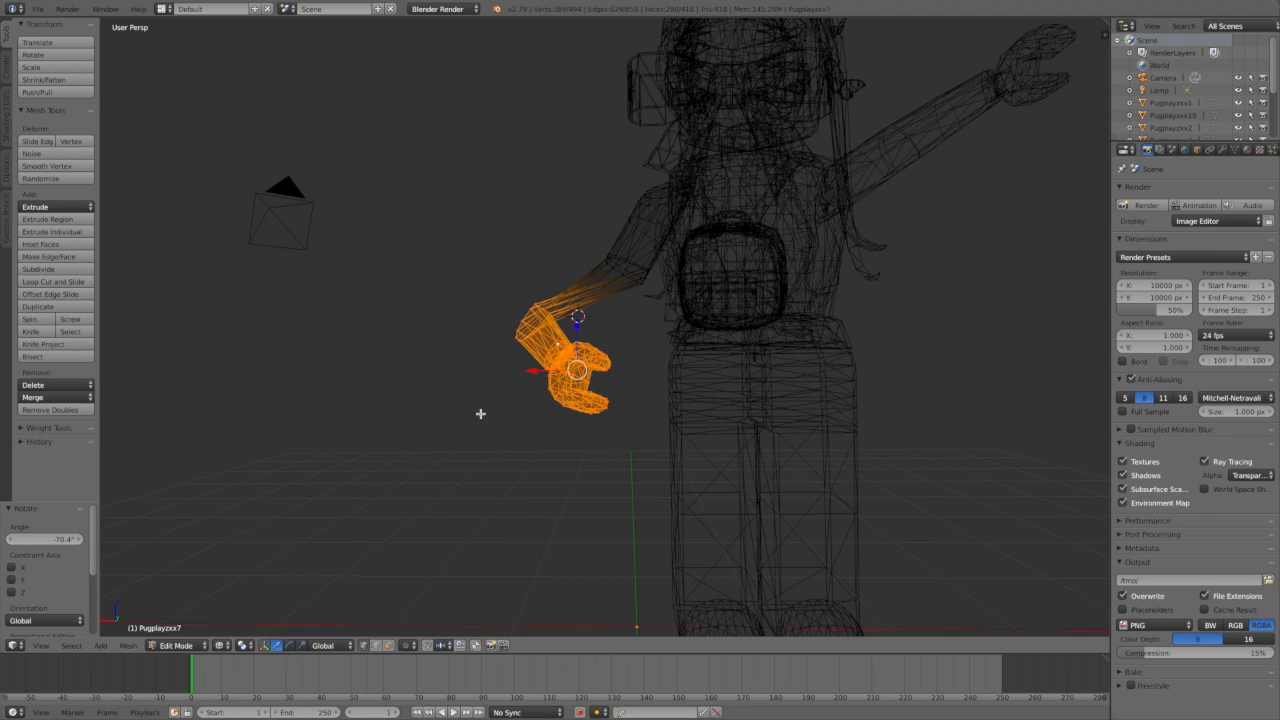
drag(536, 372, 659, 370)
drag(699, 321, 694, 293)
drag(665, 335, 655, 336)
Inspect the elbow joint up close and undo the forearm's rotation and moves.
scroll(731, 315, down, 3)
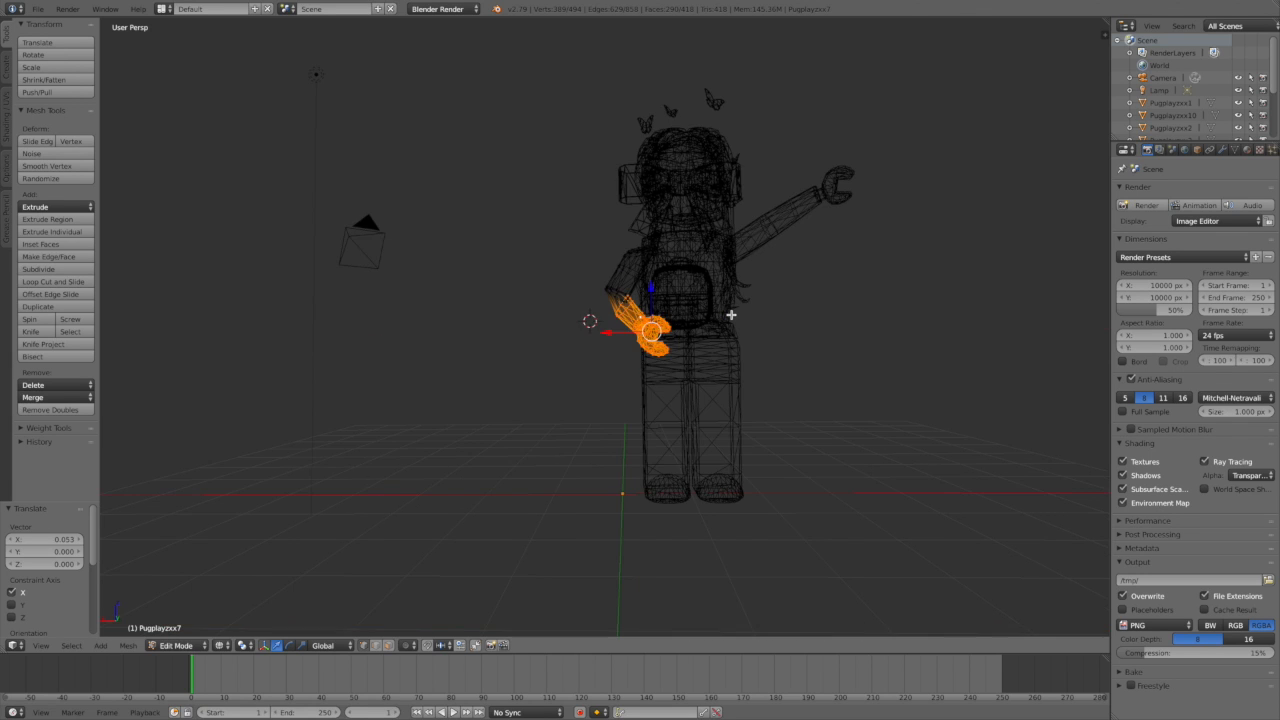
scroll(731, 315, up, 8)
scroll(722, 320, down, 6)
scroll(712, 327, up, 5)
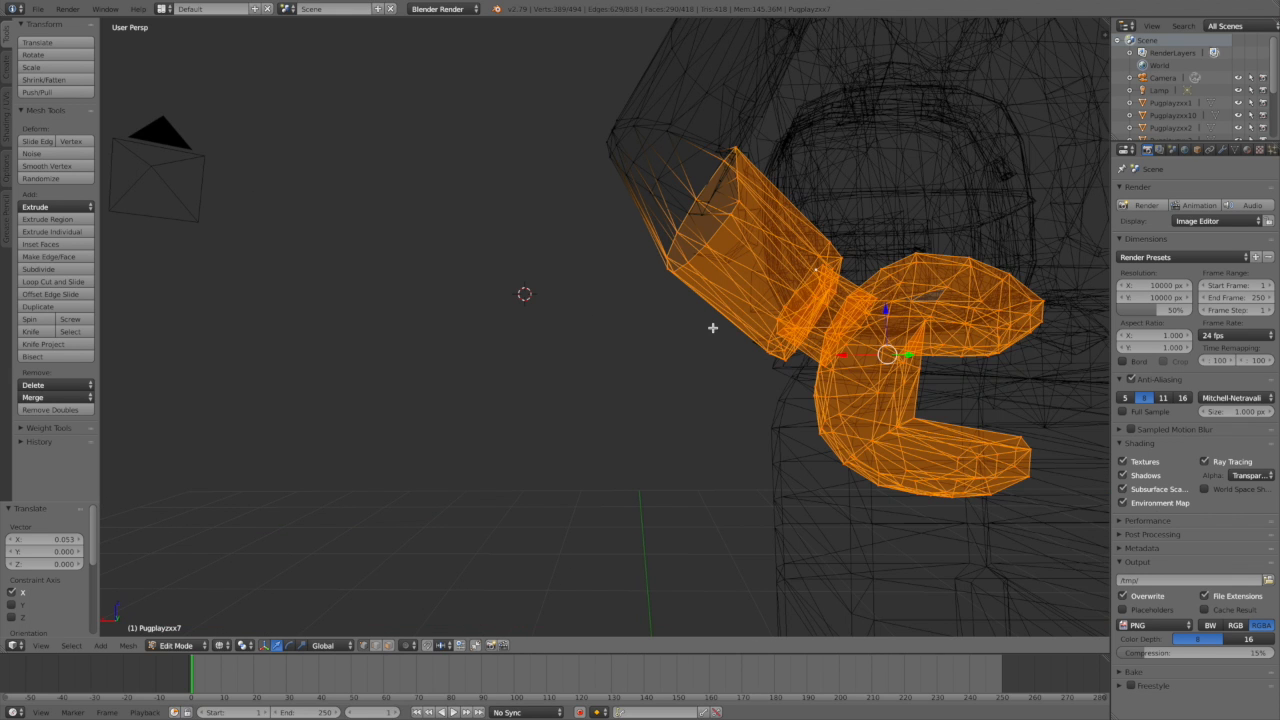
key(ctrl+z)
key(ctrl+z)
key(ctrl+z)
key(ctrl+z)
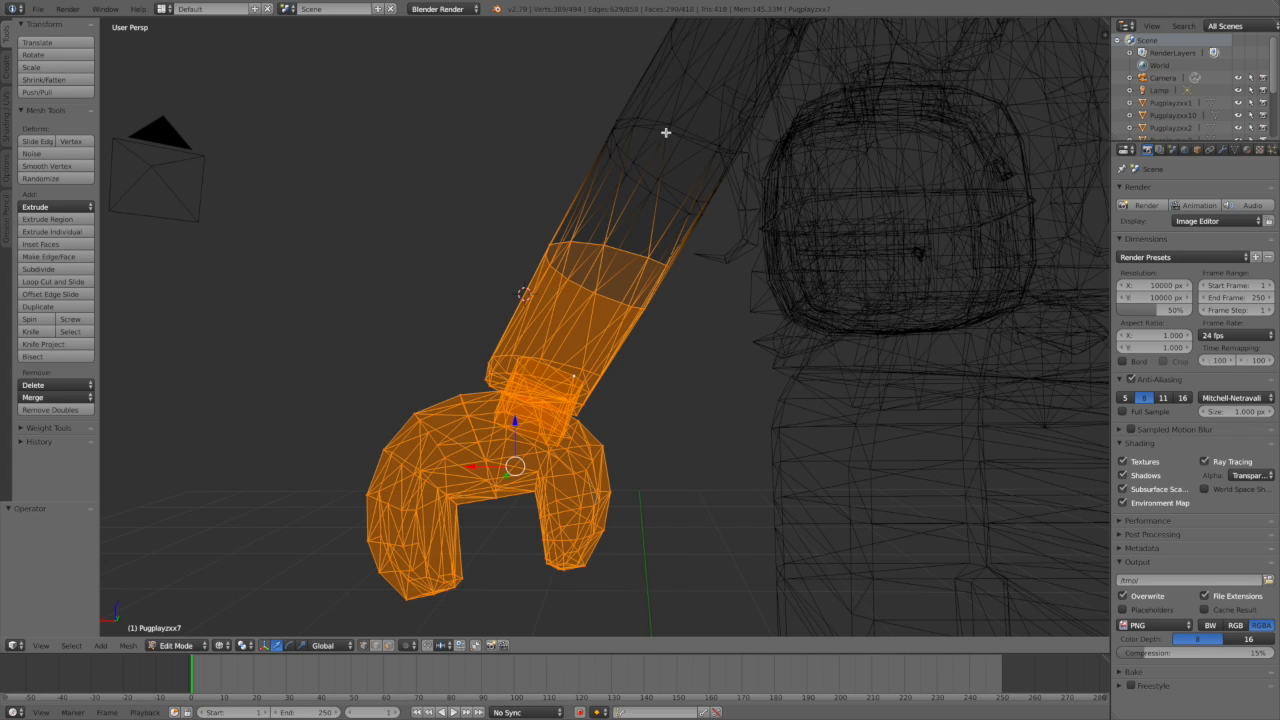
Try a larger lasso selection reaching above the elbow, then undo back to the single wrist vertex.
mouse_move(591, 114)
ctrl+mouse_down()
mouse_move(726, 149)
mouse_move(758, 389)
mouse_move(114, 371)
mouse_move(168, 322)
ctrl+mouse_up()
scroll(627, 197, down, 5)
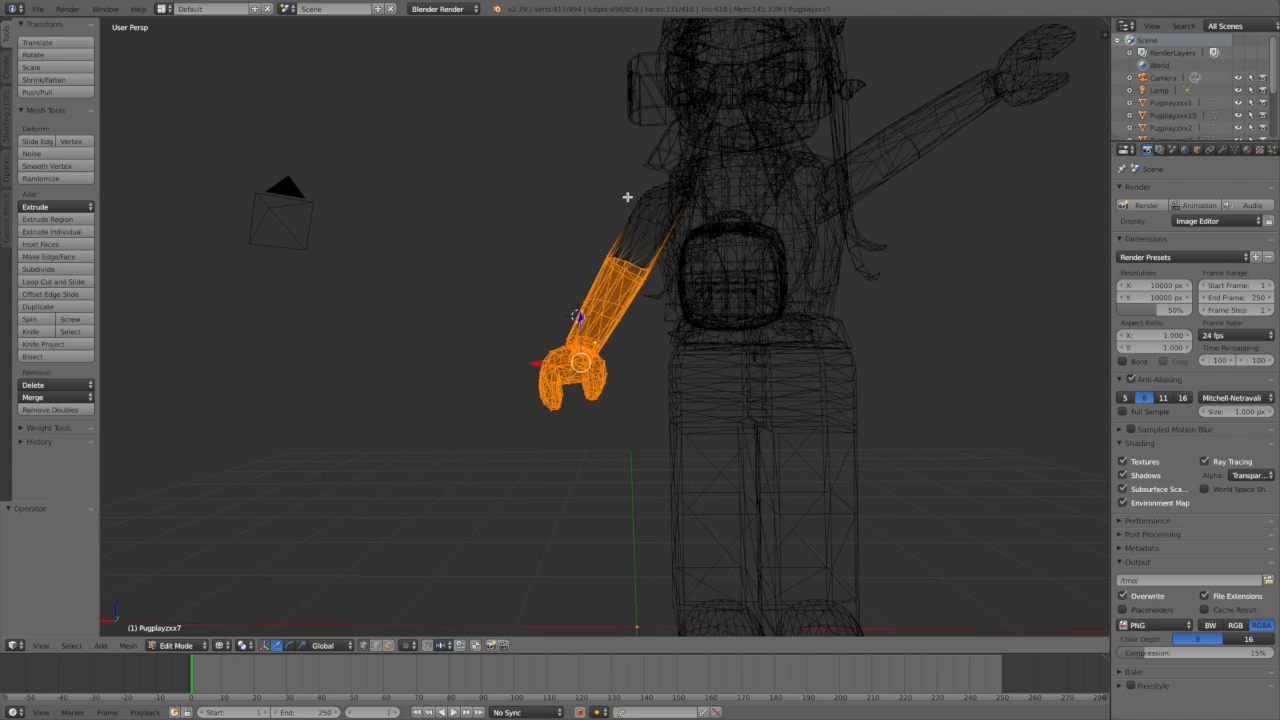
scroll(627, 197, up, 5)
scroll(627, 197, down, 3)
key(ctrl+z)
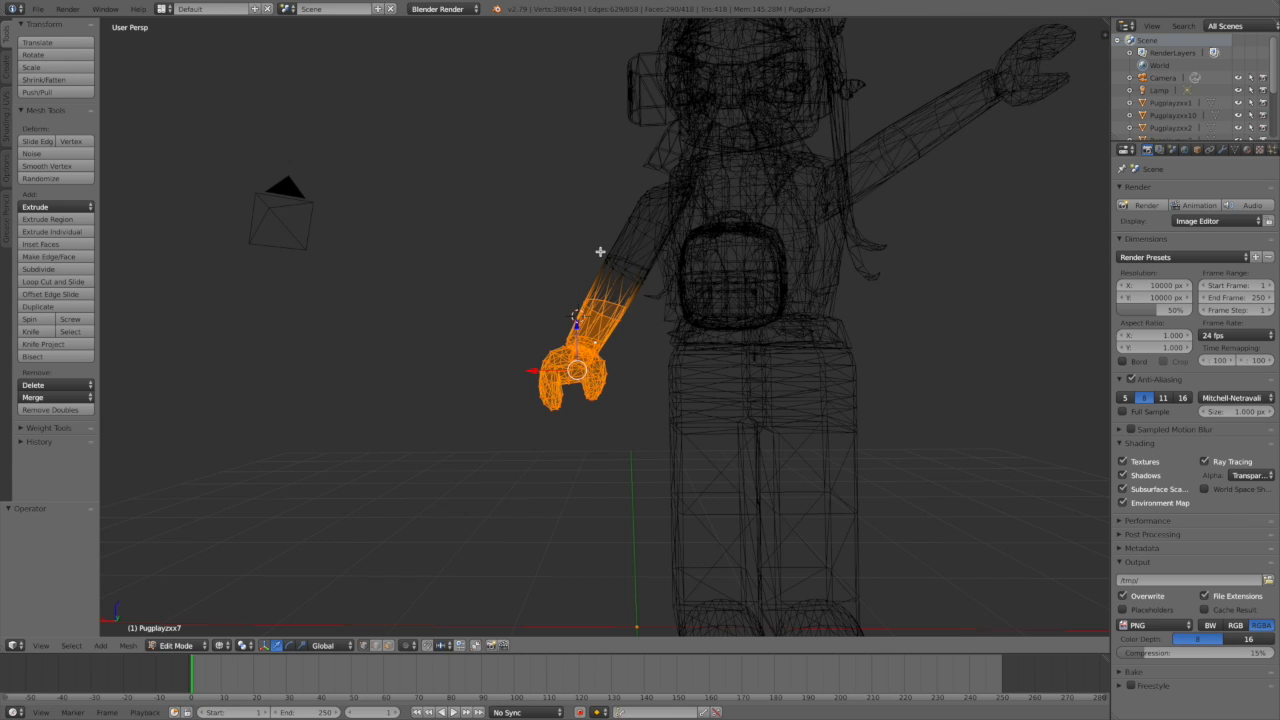
key(ctrl+z)
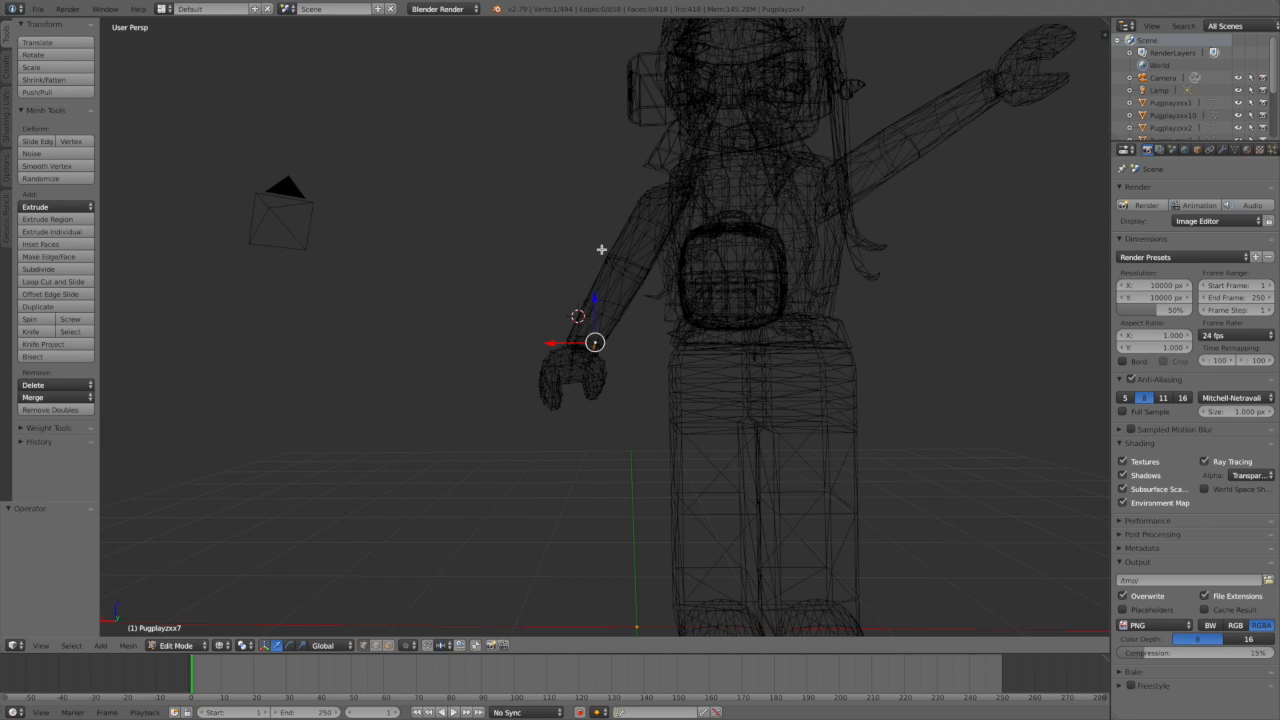
Repeat lasso selections around the right forearm from different sides, undoing each one.
mouse_move(601, 249)
ctrl+mouse_down()
mouse_move(657, 274)
mouse_move(471, 517)
mouse_move(460, 330)
ctrl+mouse_up()
key(ctrl+z)
mouse_move(603, 253)
ctrl+mouse_down()
mouse_move(663, 290)
mouse_move(597, 446)
mouse_move(440, 343)
mouse_move(446, 331)
ctrl+mouse_up()
key(ctrl+z)
mouse_move(658, 270)
ctrl+mouse_down()
mouse_move(589, 251)
mouse_move(586, 487)
mouse_move(655, 440)
ctrl+mouse_up()
key(ctrl+z)
key(c)
key(Escape)
mouse_move(663, 289)
ctrl+mouse_down()
mouse_move(551, 477)
mouse_move(509, 309)
ctrl+mouse_up()
key(ctrl+z)
mouse_move(587, 257)
ctrl+mouse_down()
mouse_move(566, 526)
mouse_move(646, 414)
ctrl+mouse_up()
key(ctrl+z)
mouse_move(511, 377)
ctrl+mouse_down()
mouse_move(556, 409)
mouse_move(674, 306)
mouse_move(614, 251)
mouse_move(500, 224)
ctrl+mouse_up()
key(ctrl+z)
mouse_move(503, 347)
ctrl+mouse_down()
mouse_move(506, 371)
mouse_move(611, 460)
mouse_move(665, 280)
mouse_move(557, 235)
mouse_move(694, 280)
mouse_move(277, 577)
mouse_move(254, 531)
ctrl+mouse_up()
key(ctrl+z)
key(ctrl+z)
Lasso-select the right hand and forearm up to the elbow and rotate them about -37.7°.
mouse_move(450, 418)
ctrl+mouse_down()
mouse_move(594, 477)
mouse_move(634, 389)
mouse_move(660, 278)
mouse_move(586, 251)
mouse_move(537, 284)
ctrl+mouse_up()
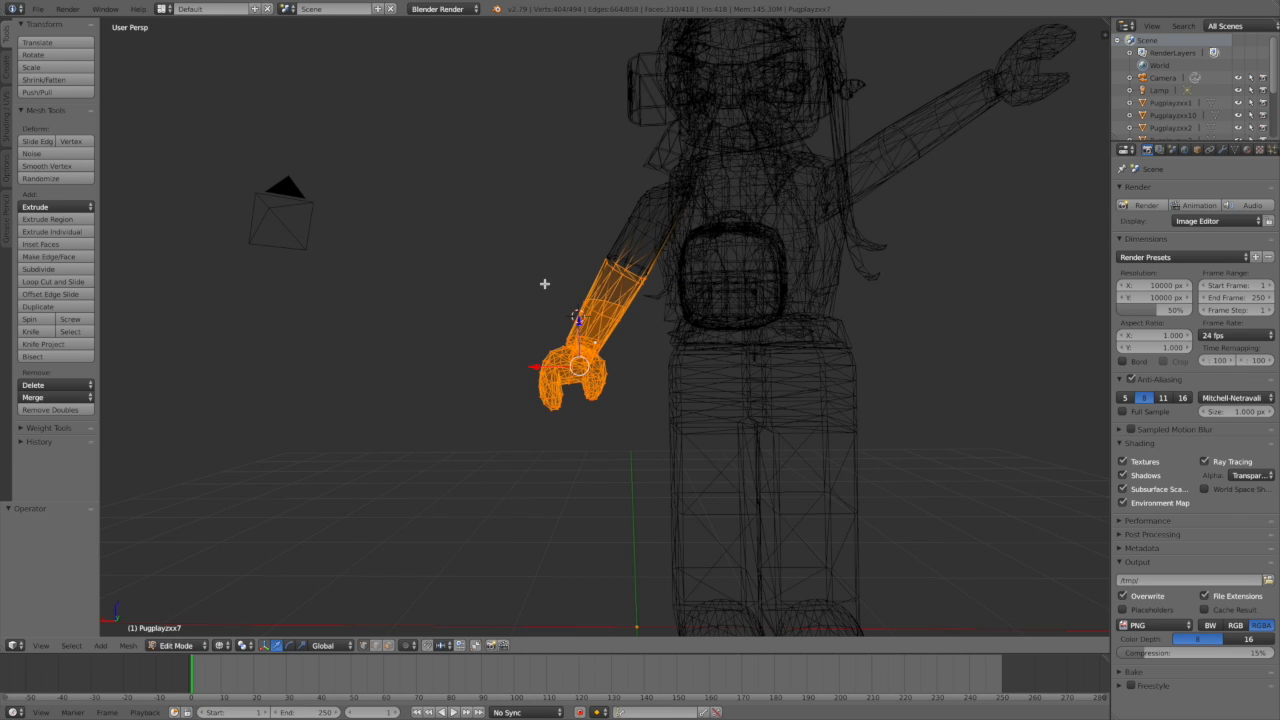
click(288, 645)
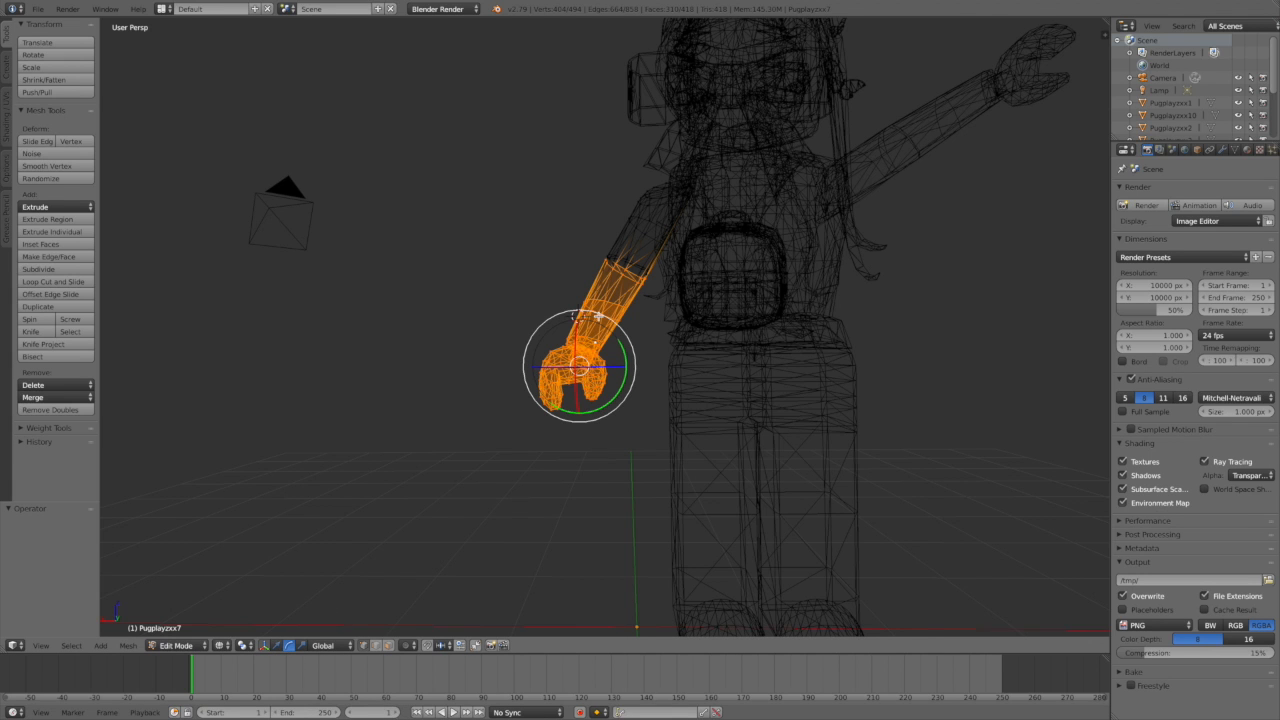
drag(577, 314, 573, 341)
Move the rotated forearm along X by about -0.638 and adjust it along Z and X to meet the elbow, ending with Z about -0.024.
click(277, 645)
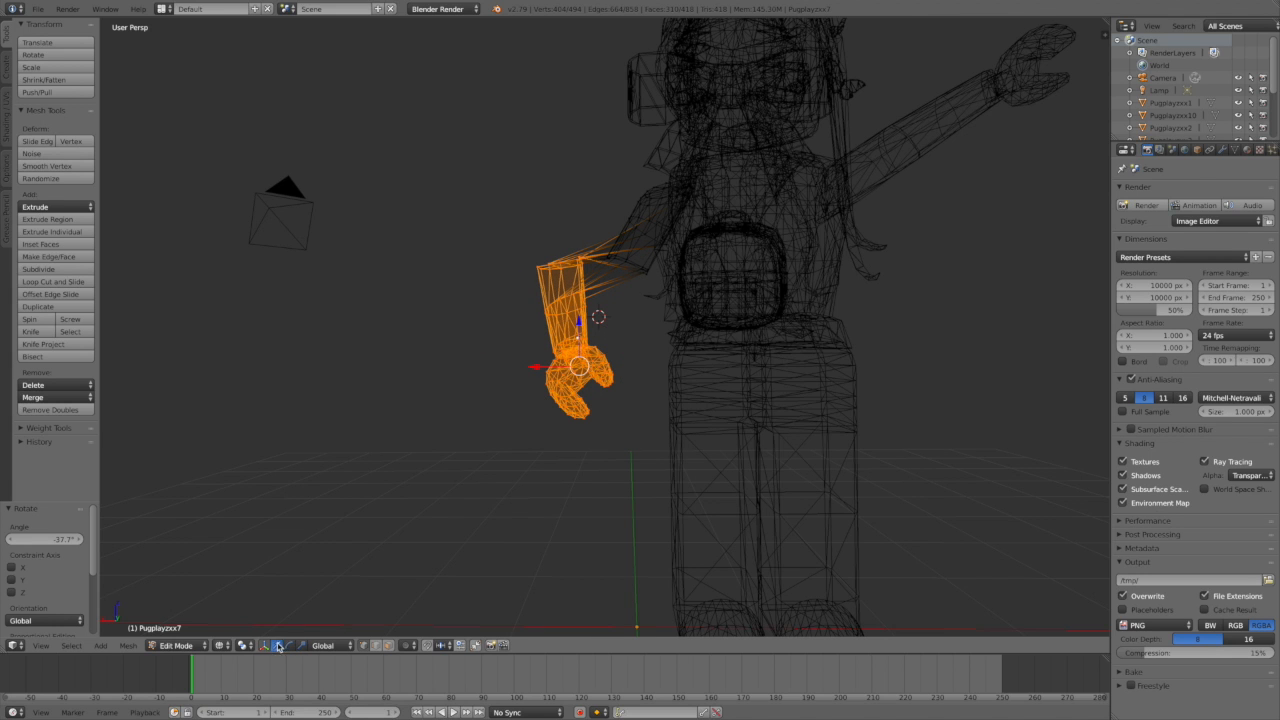
click(537, 370)
drag(536, 370, 615, 367)
key(g)
key(z)
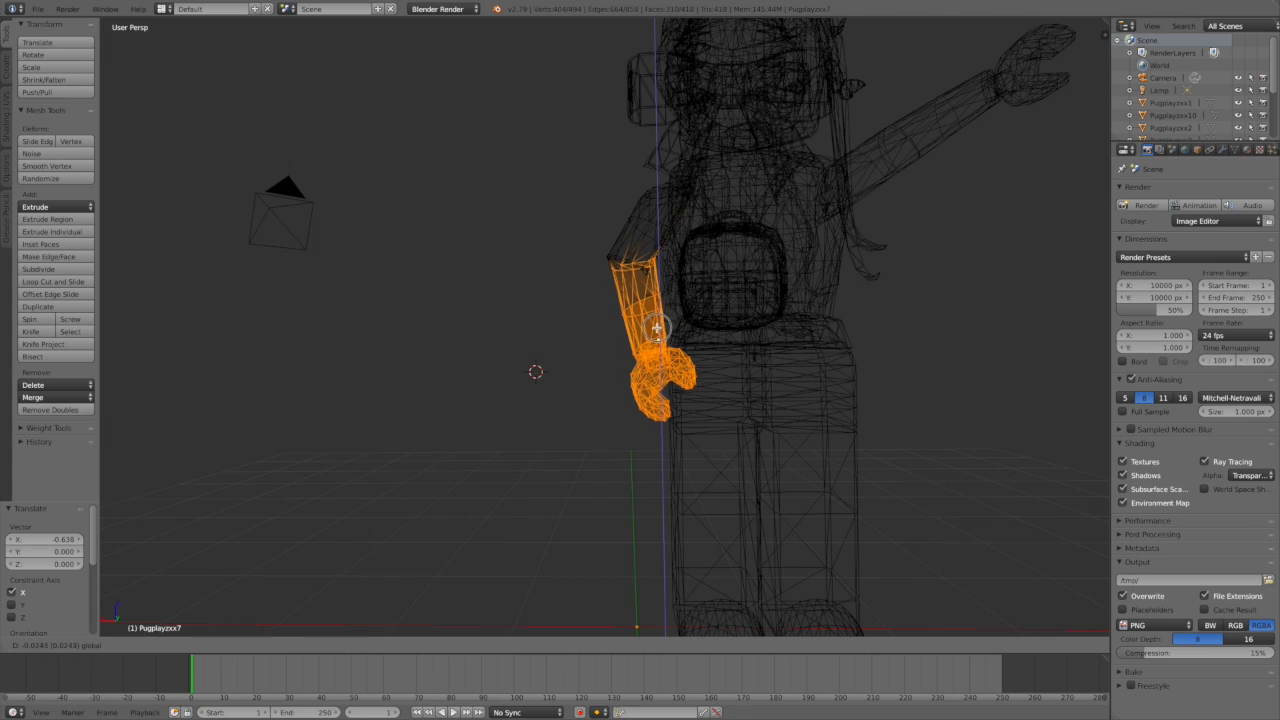
click(623, 367)
key(g)
key(x)
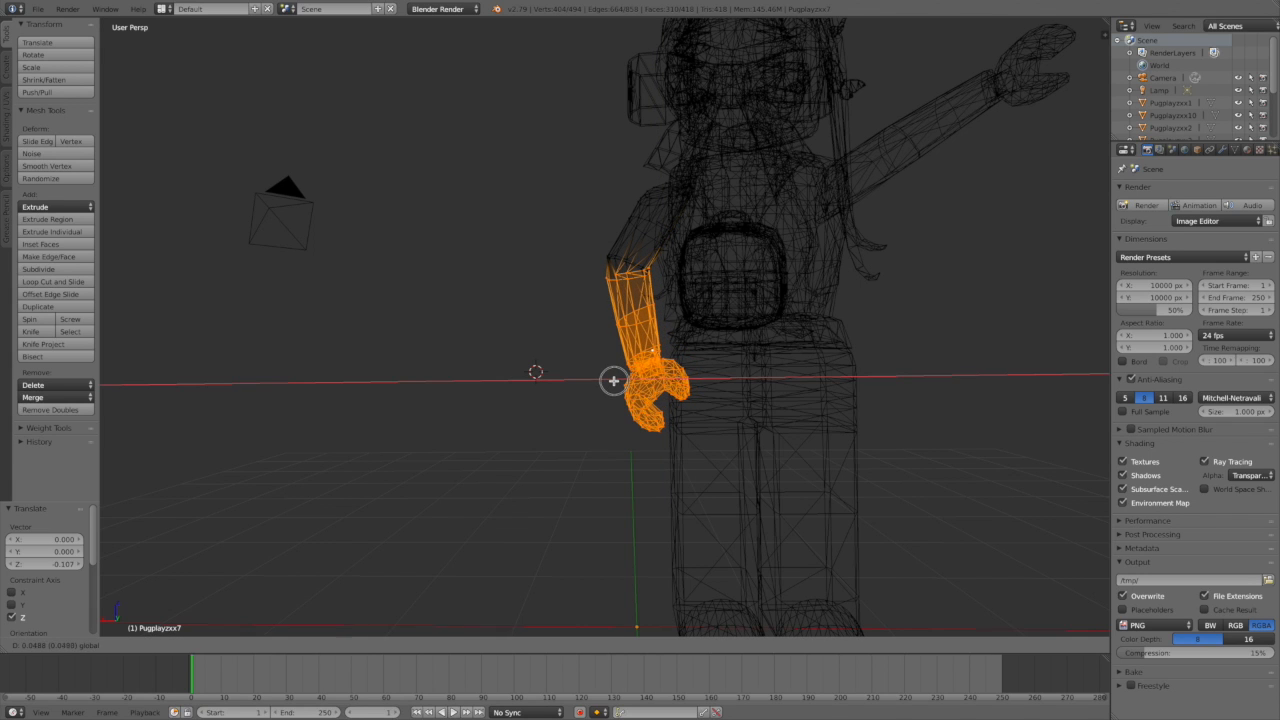
click(612, 380)
key(g)
key(z)
click(652, 338)
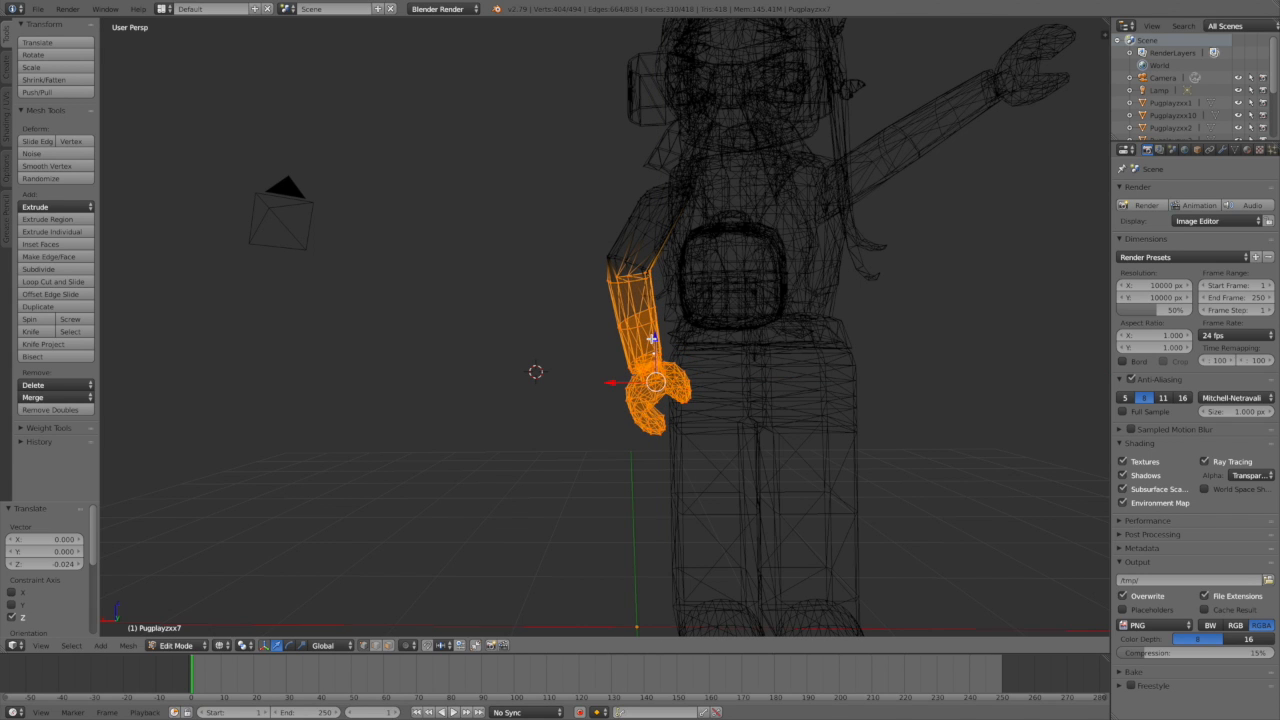
Return the arm to Object Mode and set the viewport shading to Solid.
click(190, 647)
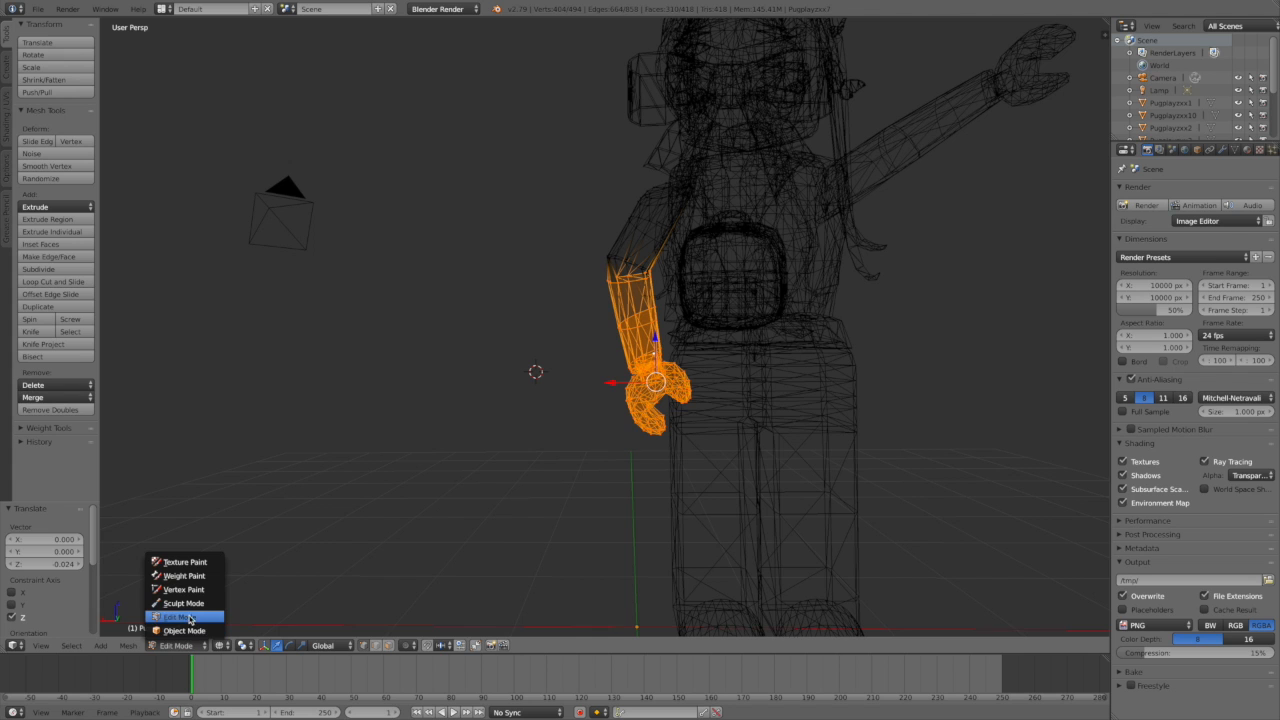
click(189, 632)
click(236, 645)
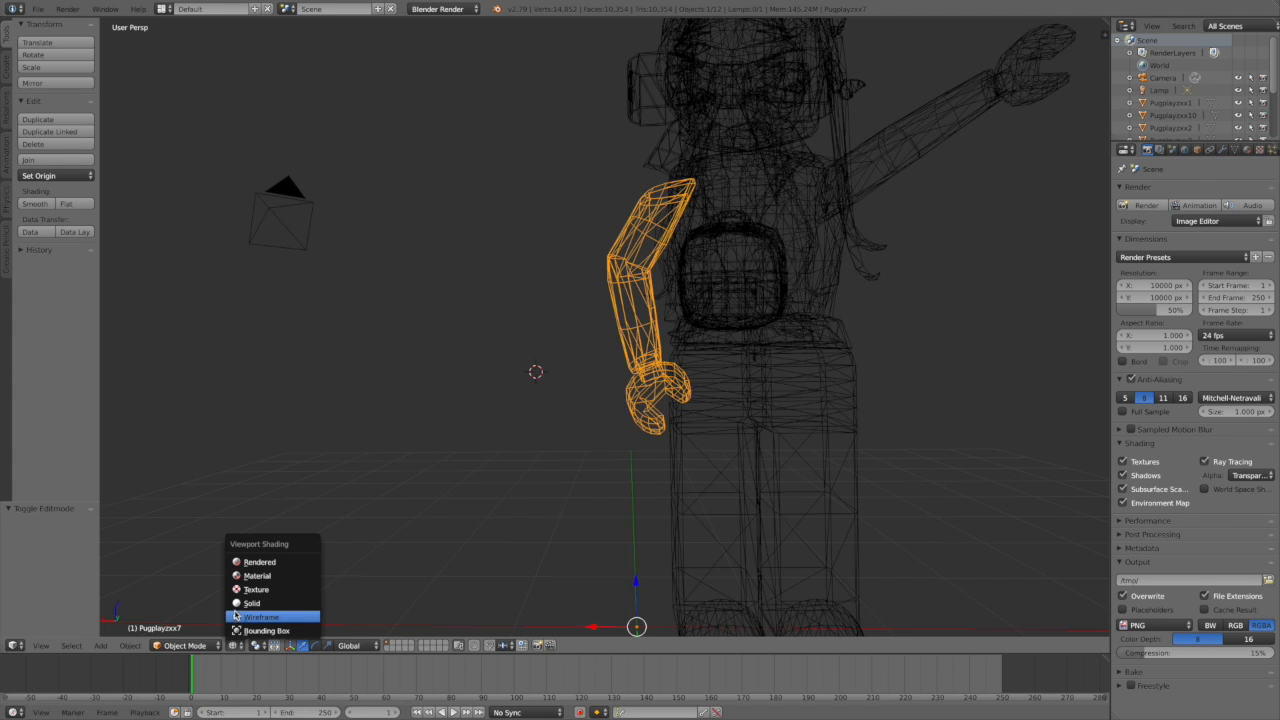
click(240, 607)
Select the character's right leg with the full figure in view.
right_click(713, 421)
key(shift+f)
key(s)
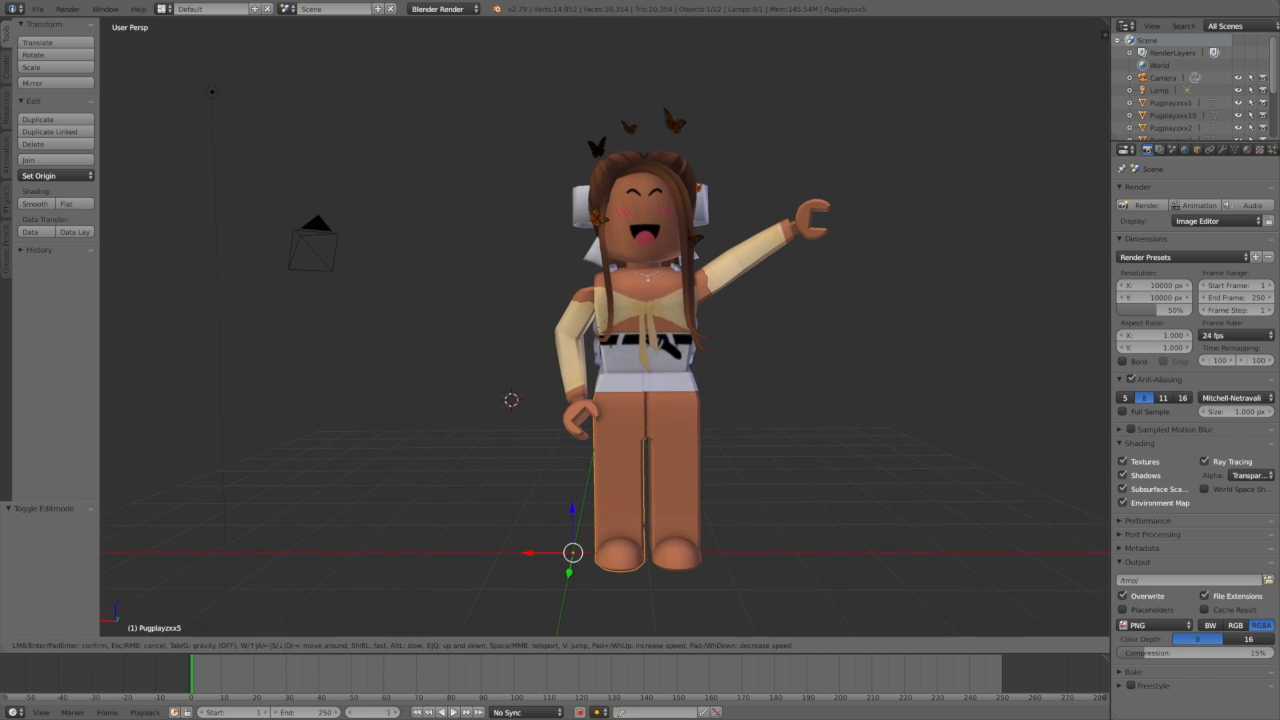
click(605, 330)
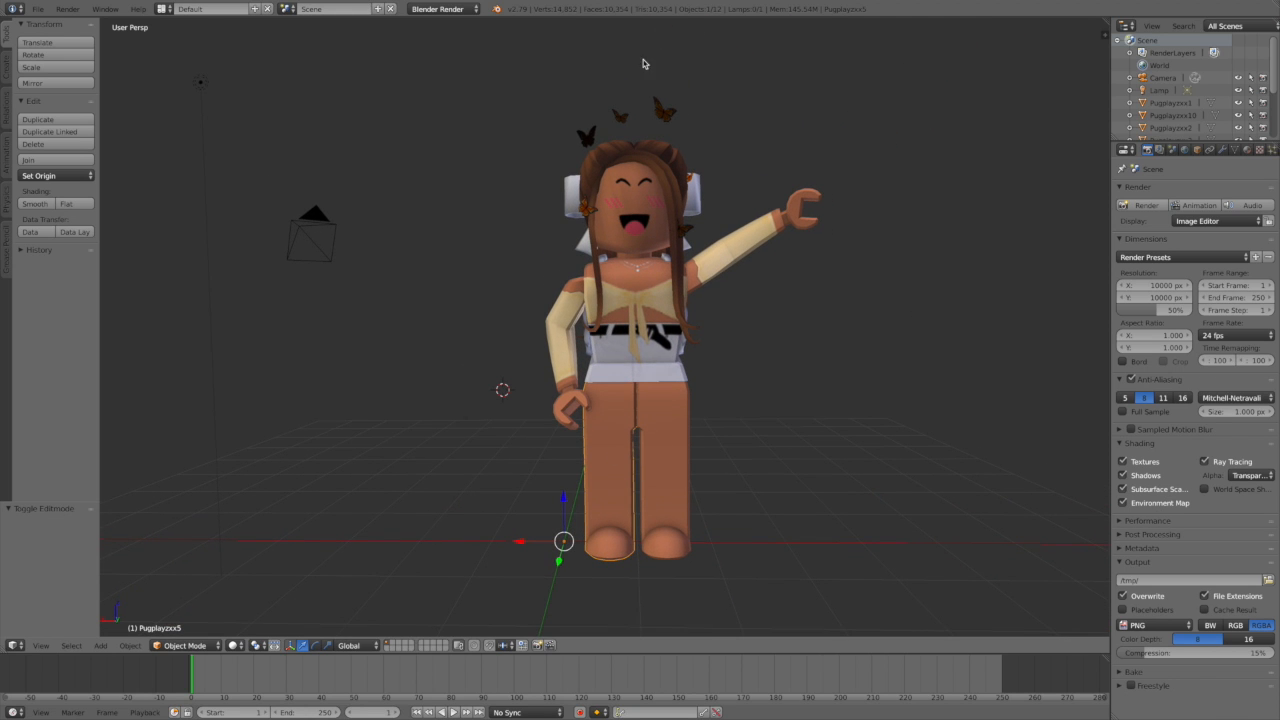
Select the head together with its hair, butterflies and headwear, and rotate the group about 5.61° in the view plane.
right_click(627, 201)
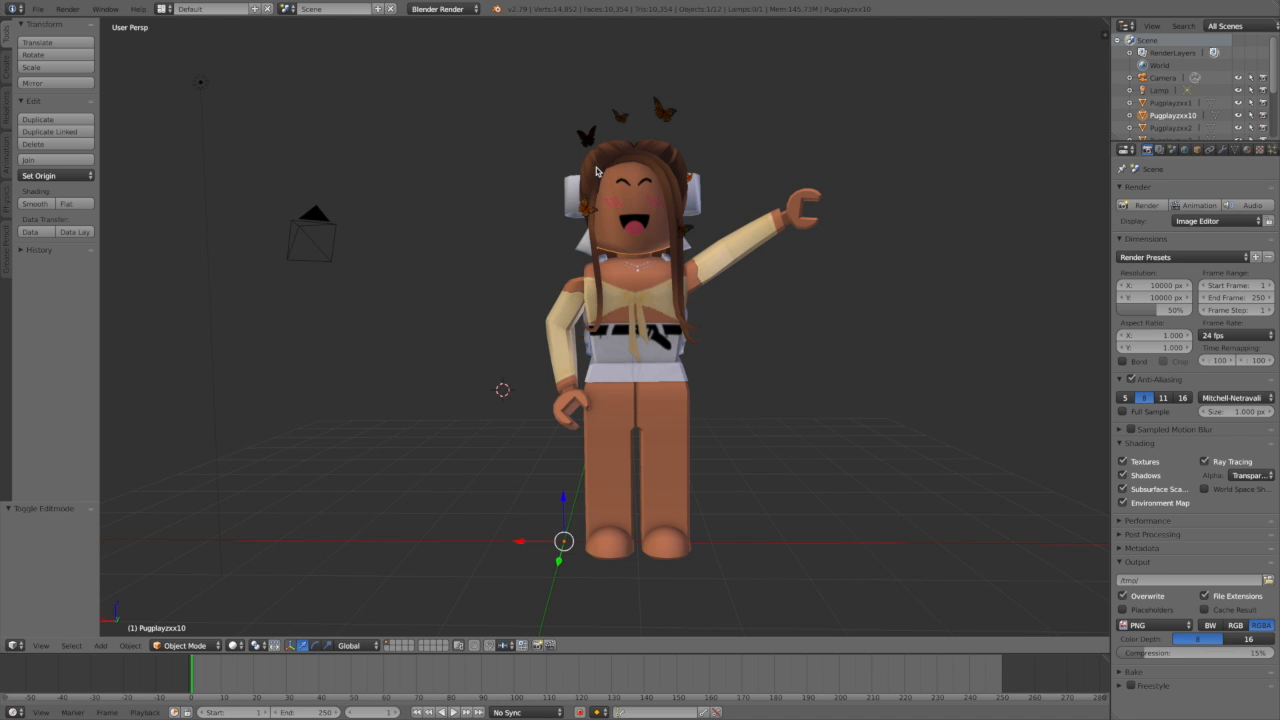
right_click(595, 168)
right_click(621, 119)
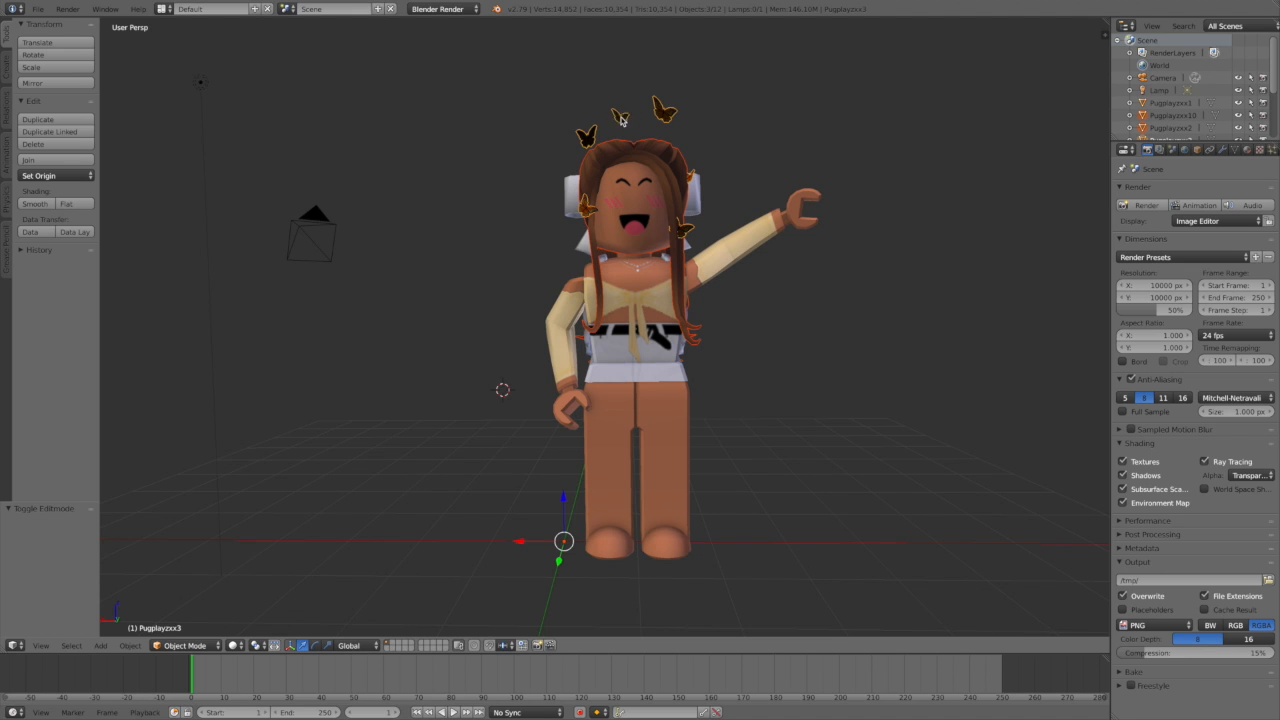
shift+right_click(567, 197)
click(317, 647)
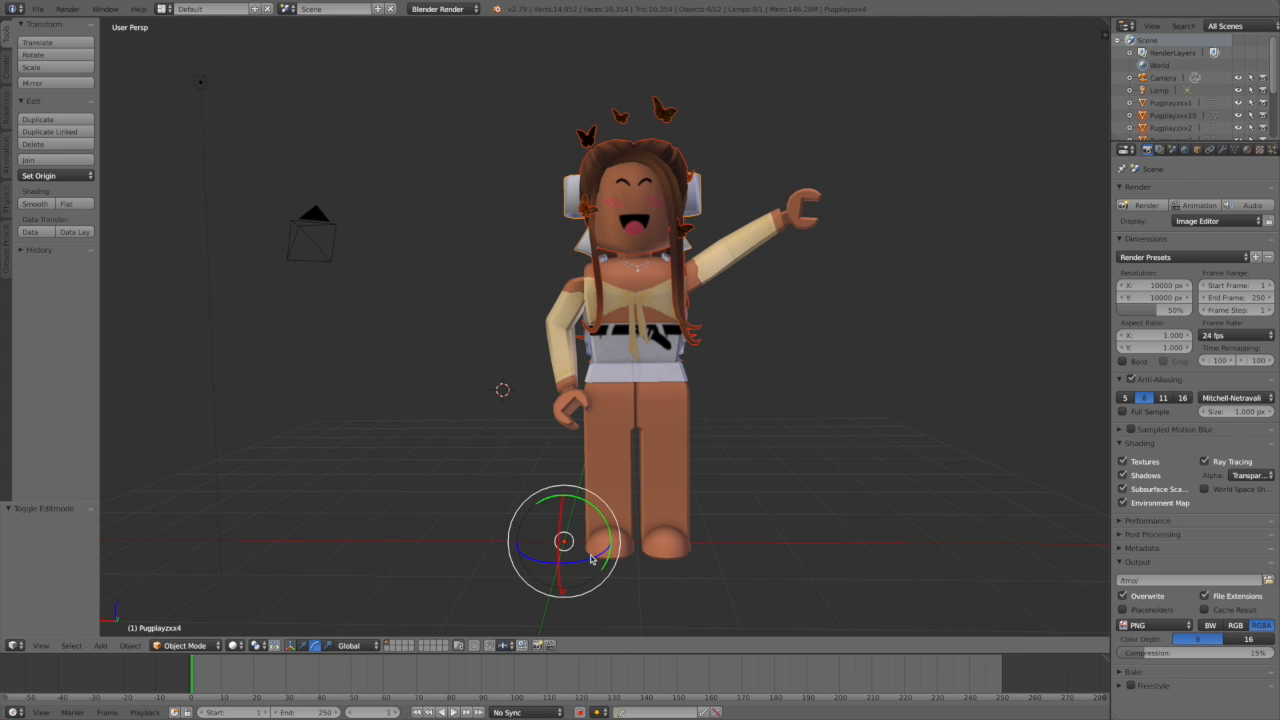
drag(593, 495, 589, 500)
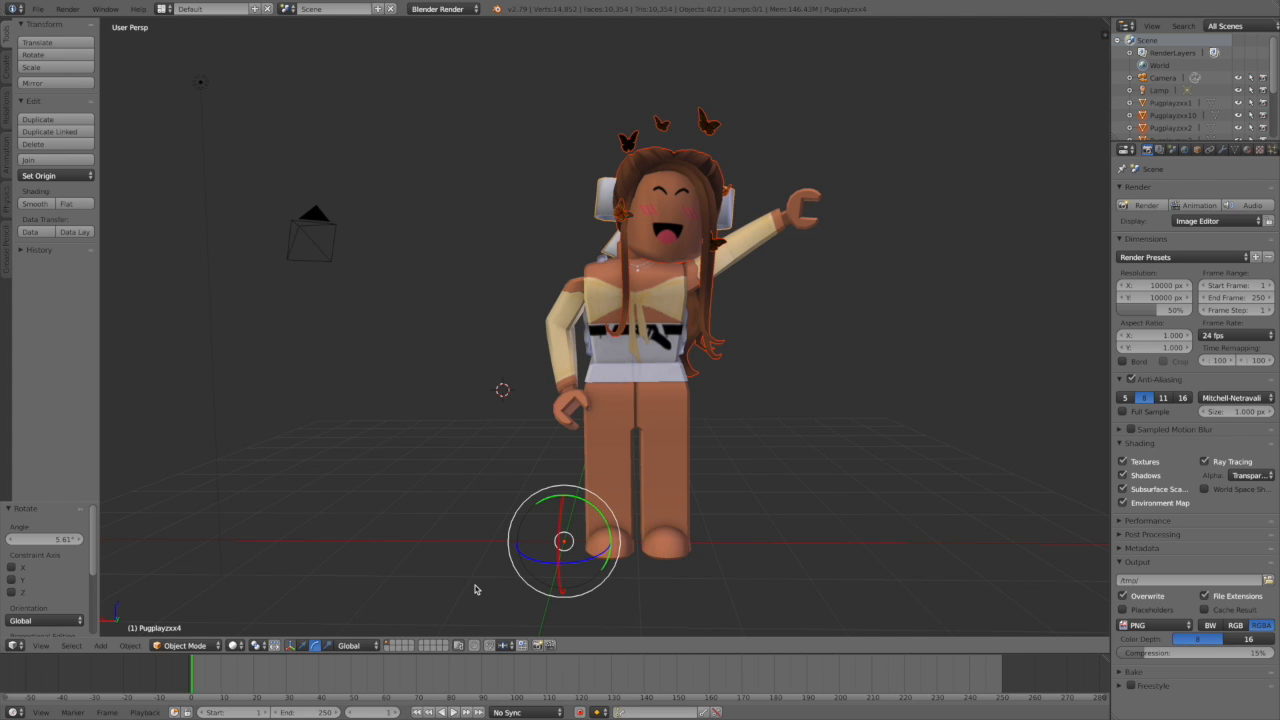
Realign the tilted head group with the neck by moving it about 0.387 along X and 0.088 along Z.
click(302, 645)
drag(517, 543, 493, 545)
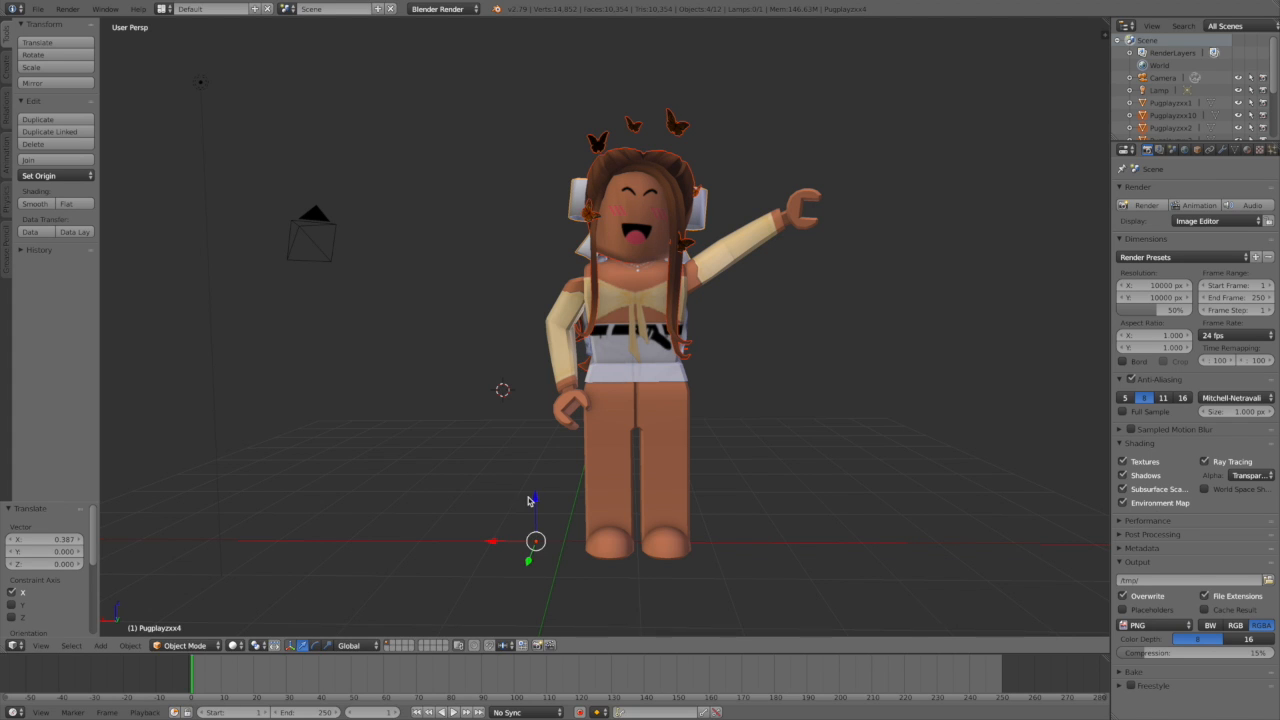
drag(531, 498, 534, 491)
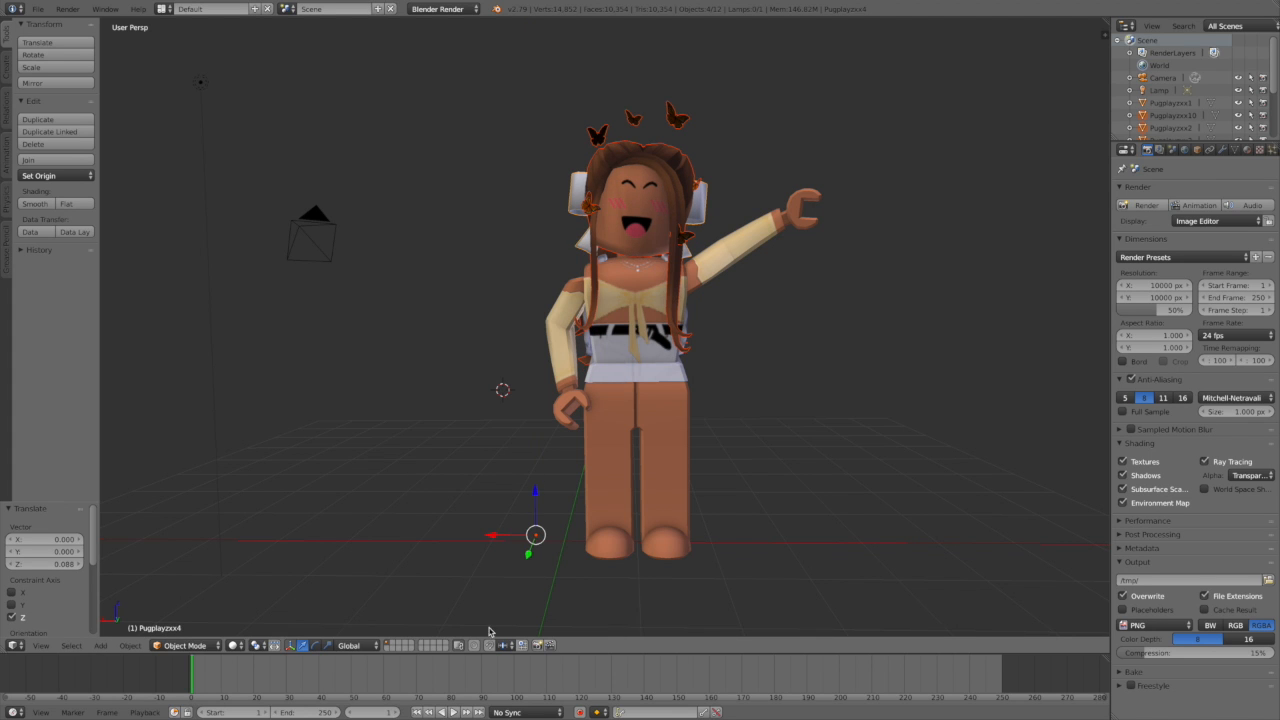
Turn the head group about -11.9° around Z and shift it along Y by about -0.019.
click(316, 645)
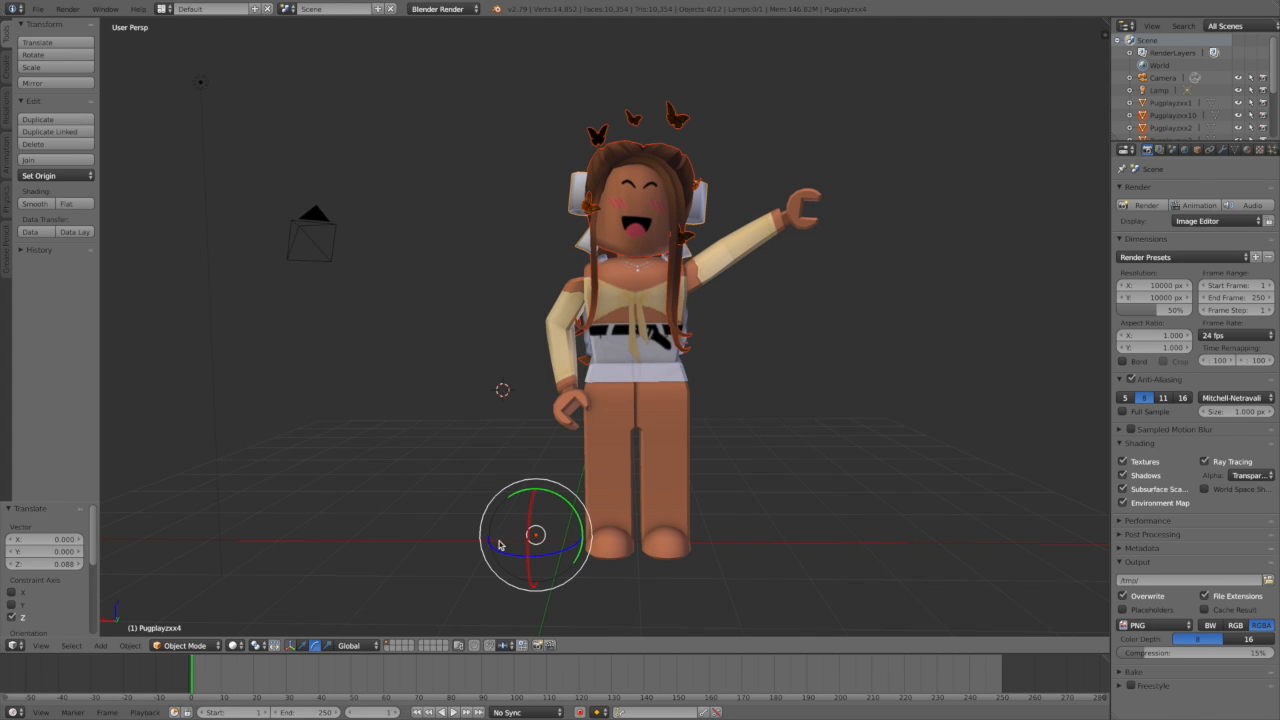
drag(498, 550, 485, 547)
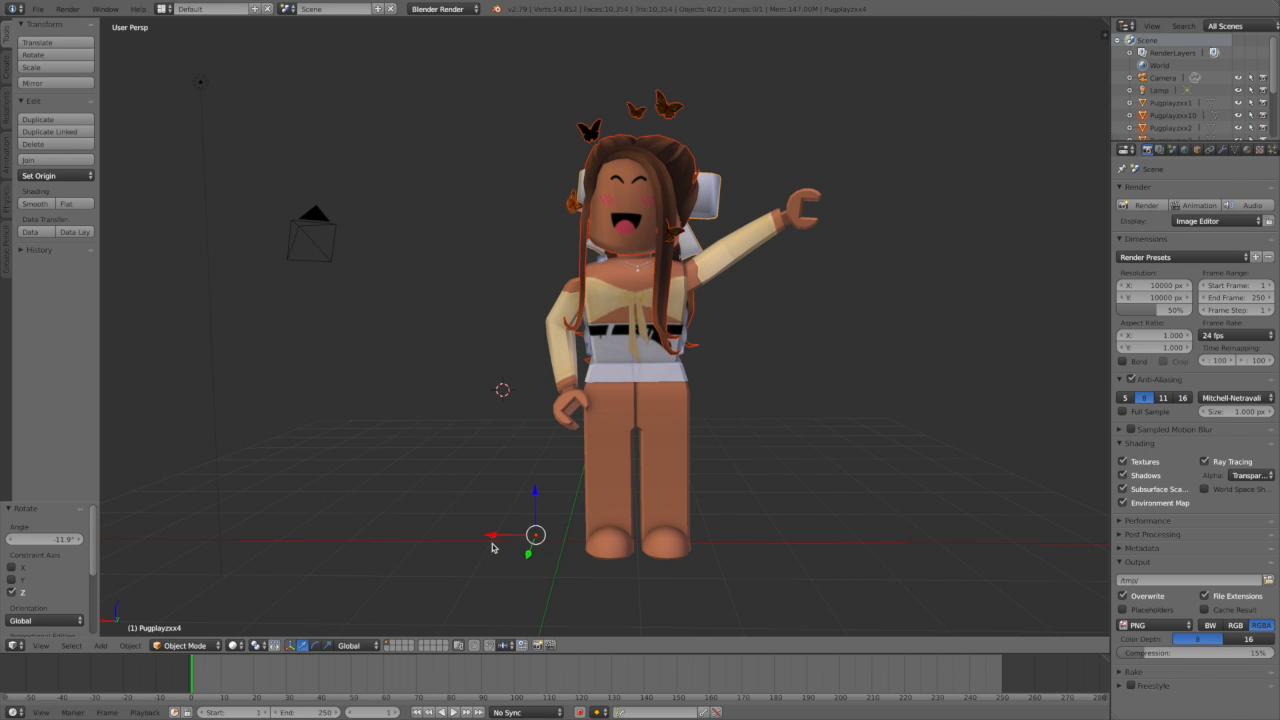
drag(526, 555, 529, 549)
Select the character's raised left arm and rotate it about 159° in the view plane.
right_click(708, 268)
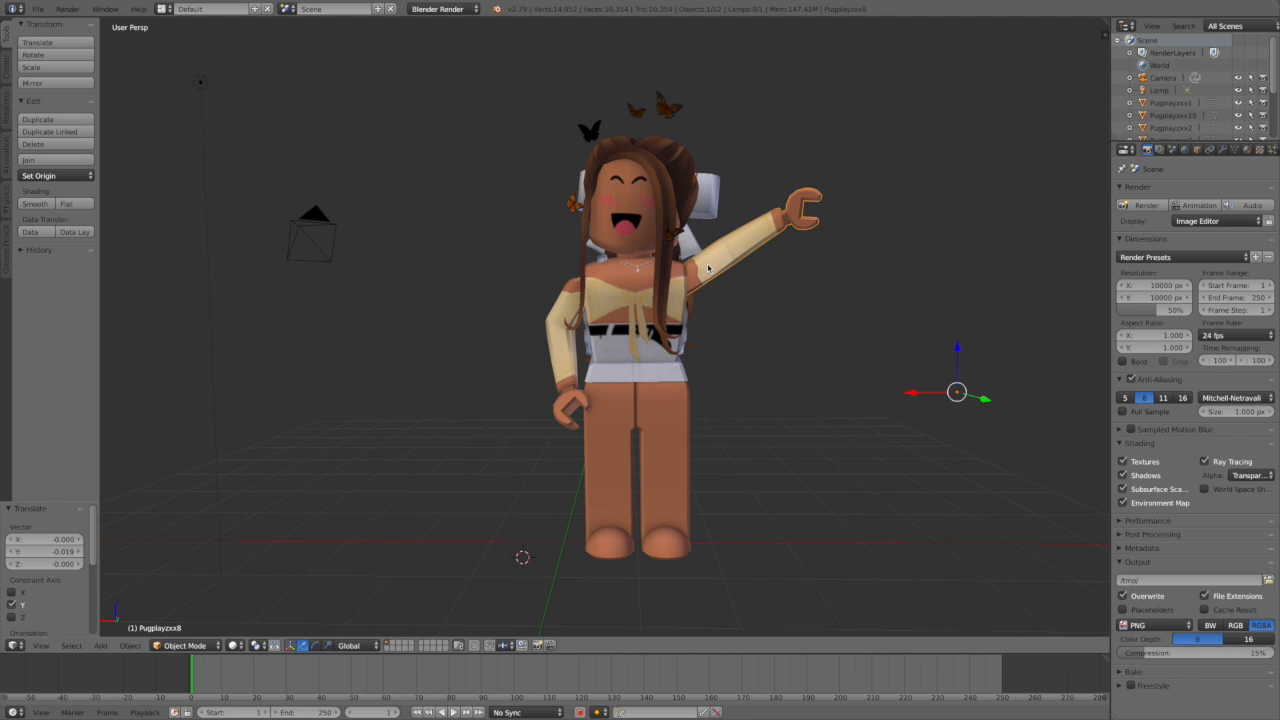
click(316, 645)
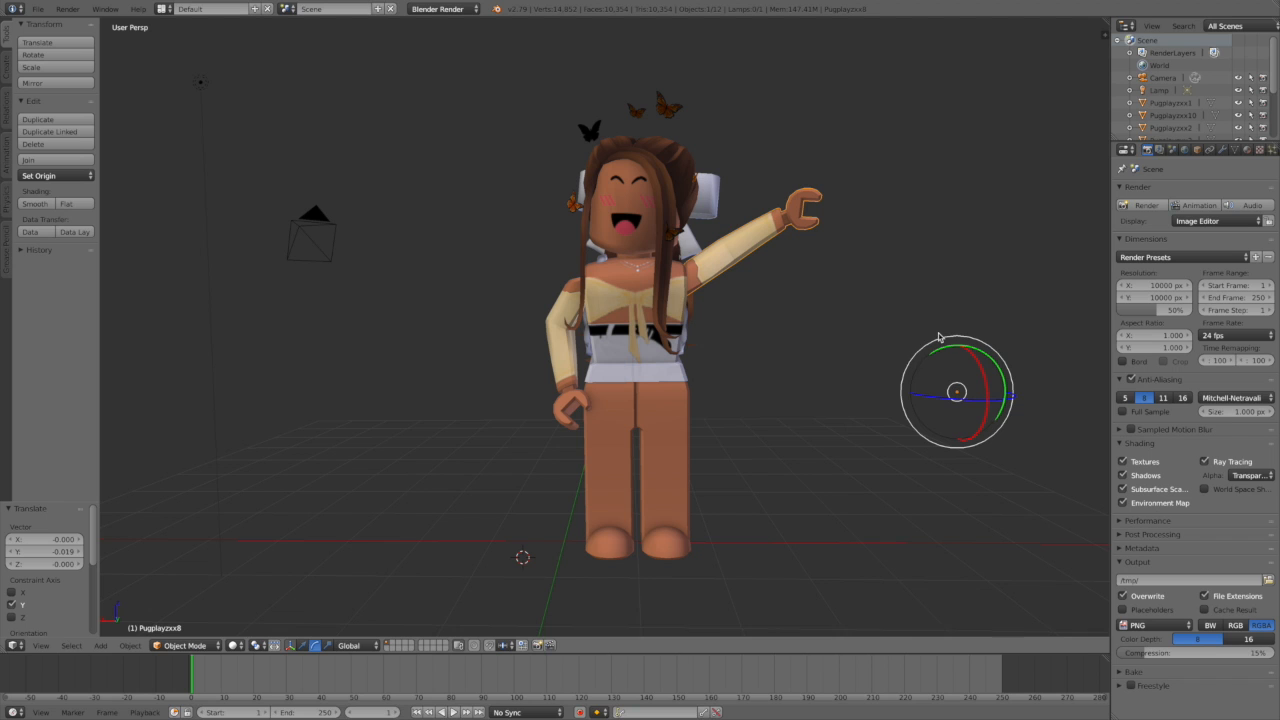
drag(942, 342, 962, 407)
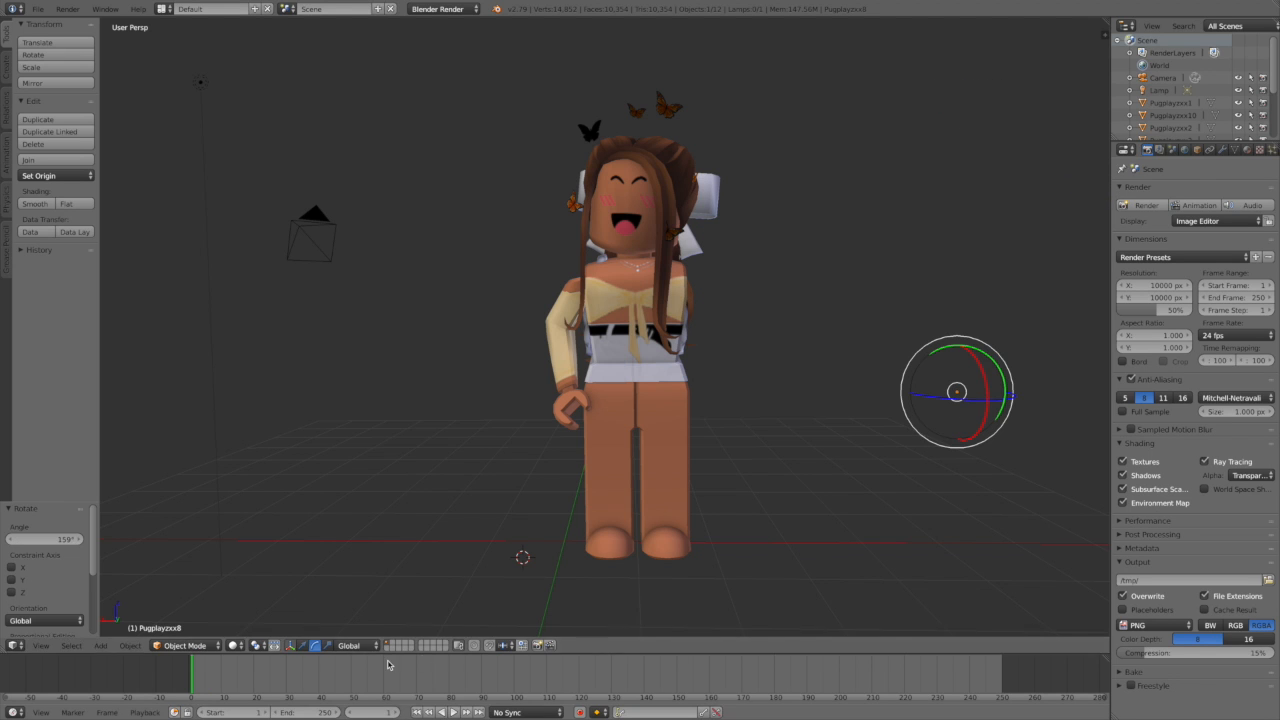
Move the left arm along X and Z to the camera side of the character and rotate it about -85.6°.
click(302, 645)
drag(911, 397, 414, 434)
drag(447, 344, 320, 301)
click(318, 644)
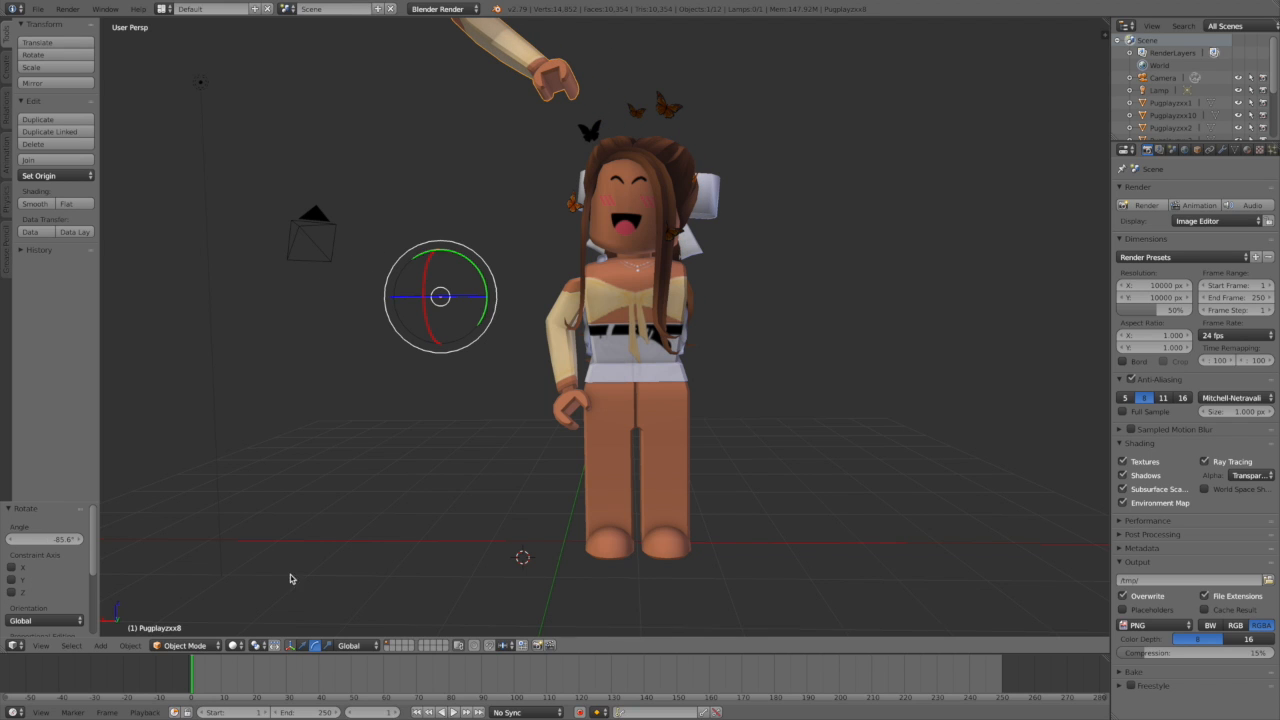
Move the left arm along X and down about -3.660 along Z to the shoulder, finishing with a -0.070 Z adjustment.
click(303, 644)
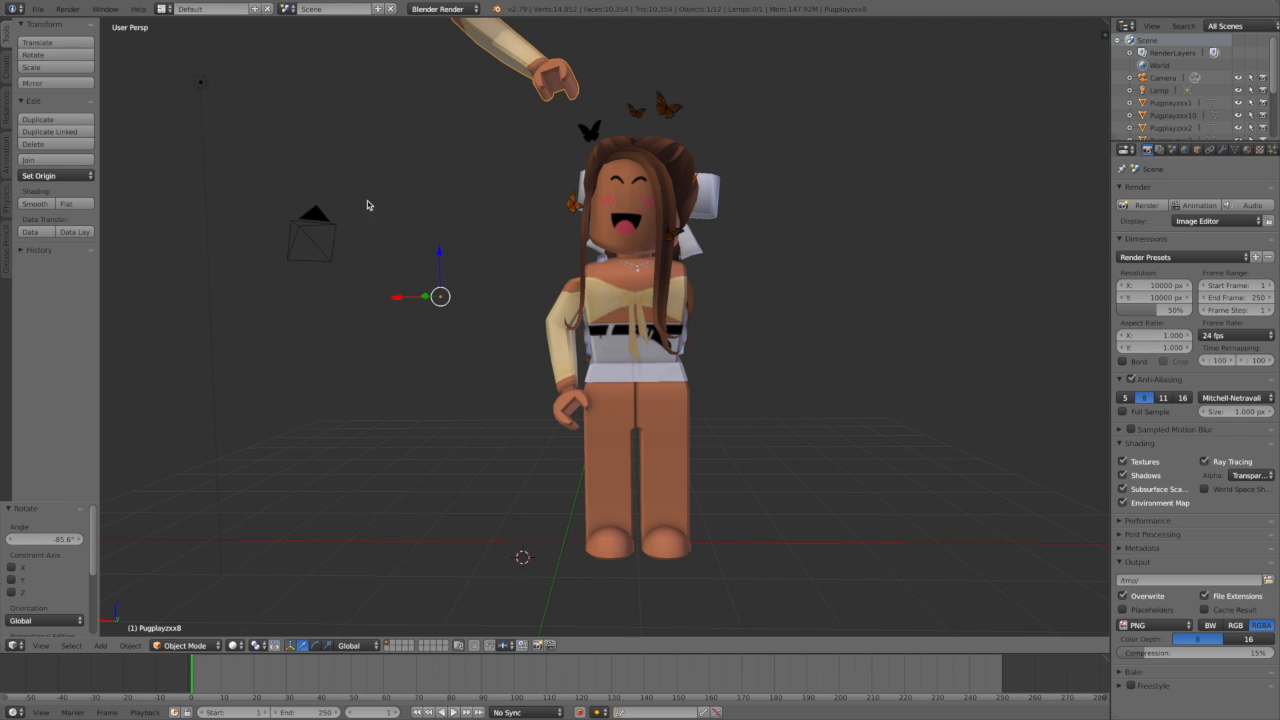
drag(390, 300, 658, 516)
click(622, 558)
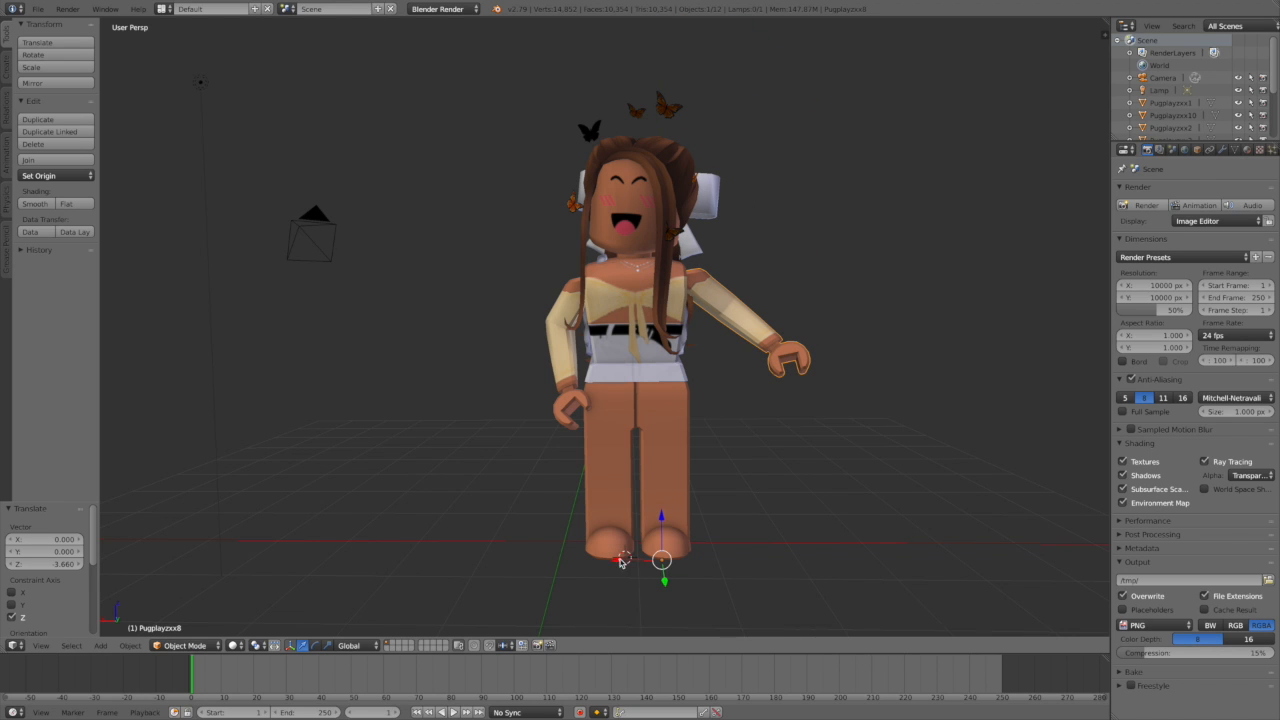
drag(658, 522, 658, 529)
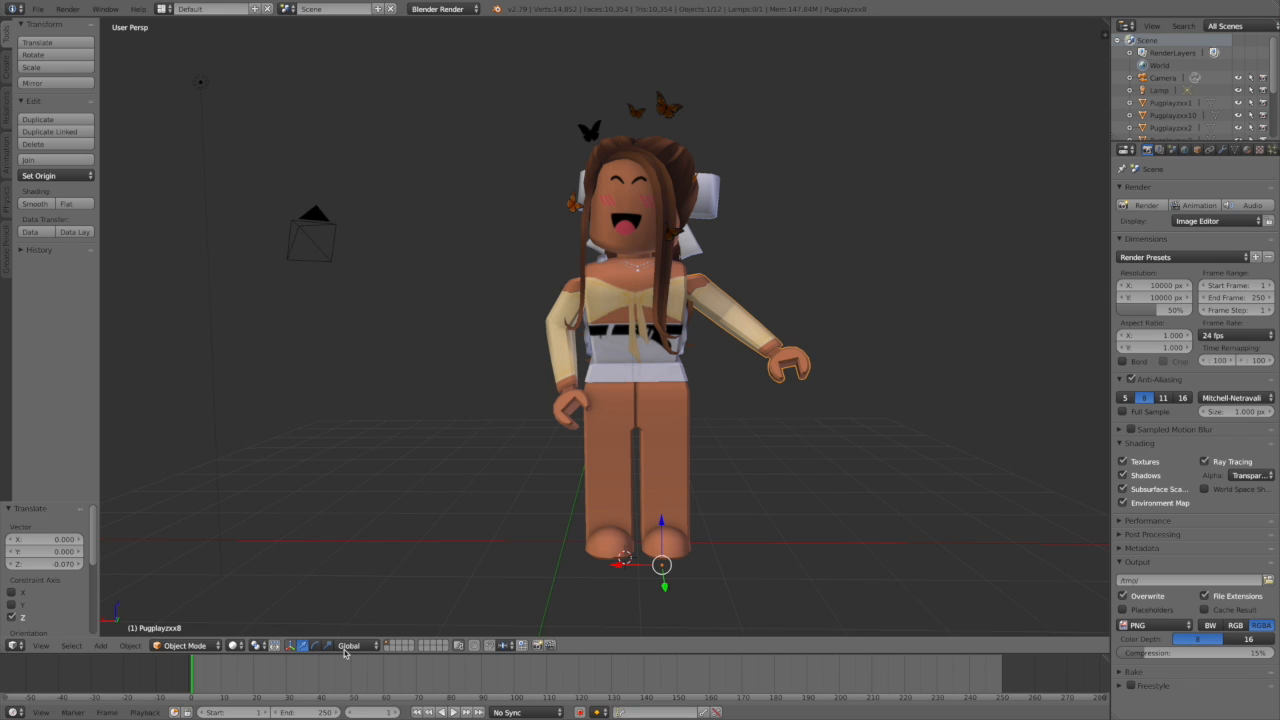
Try rotating the right leg about -3.9° and moving it about -0.156 along X, and undo both changes.
right_click(614, 478)
click(316, 645)
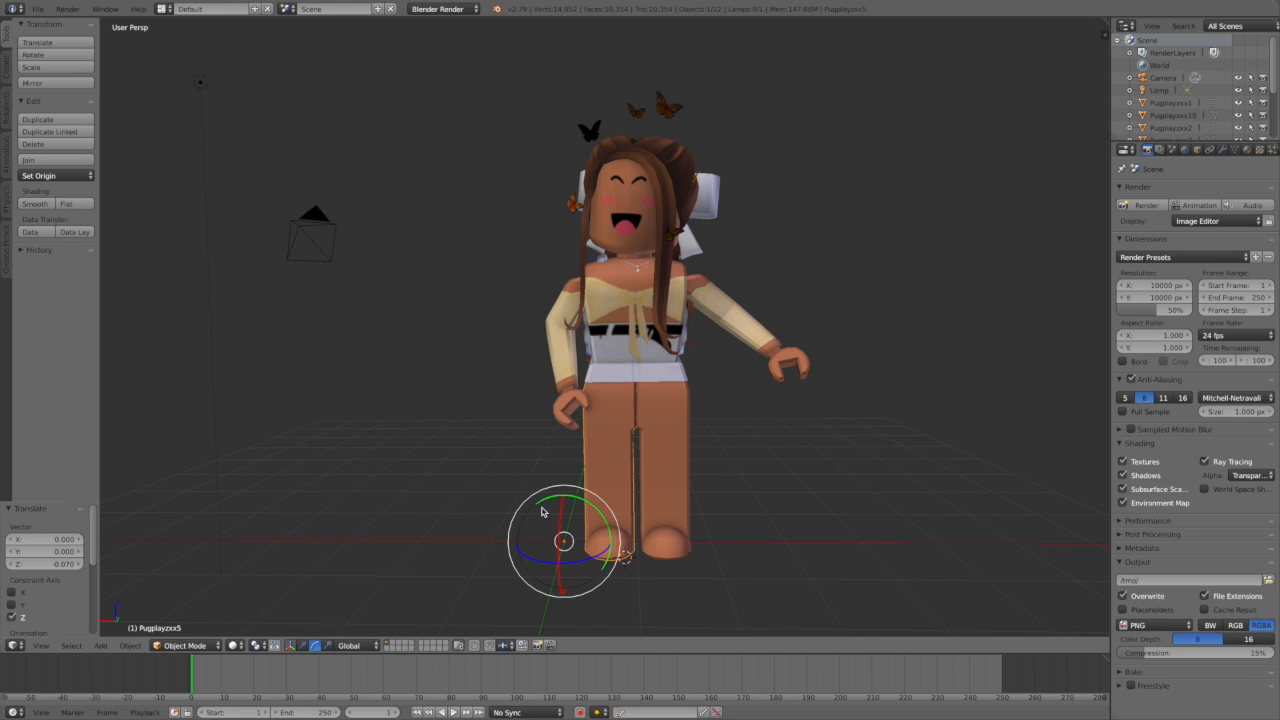
drag(566, 489, 561, 489)
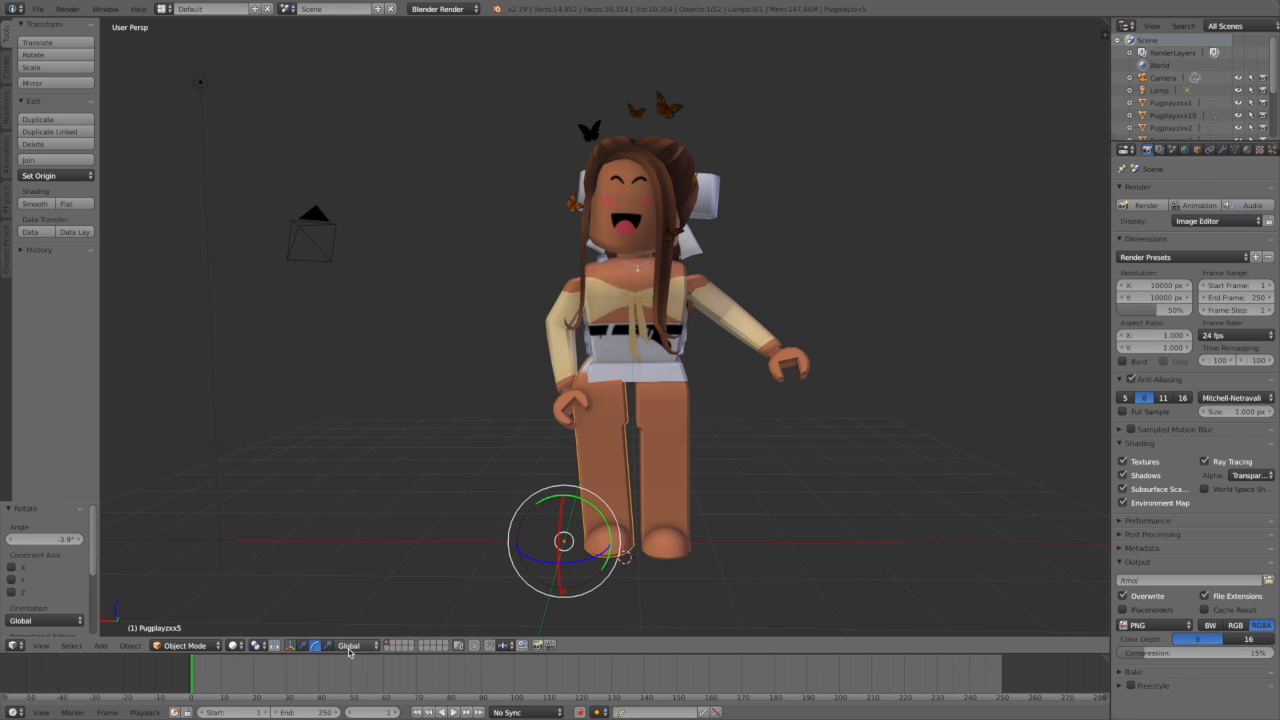
click(303, 646)
drag(518, 541, 531, 545)
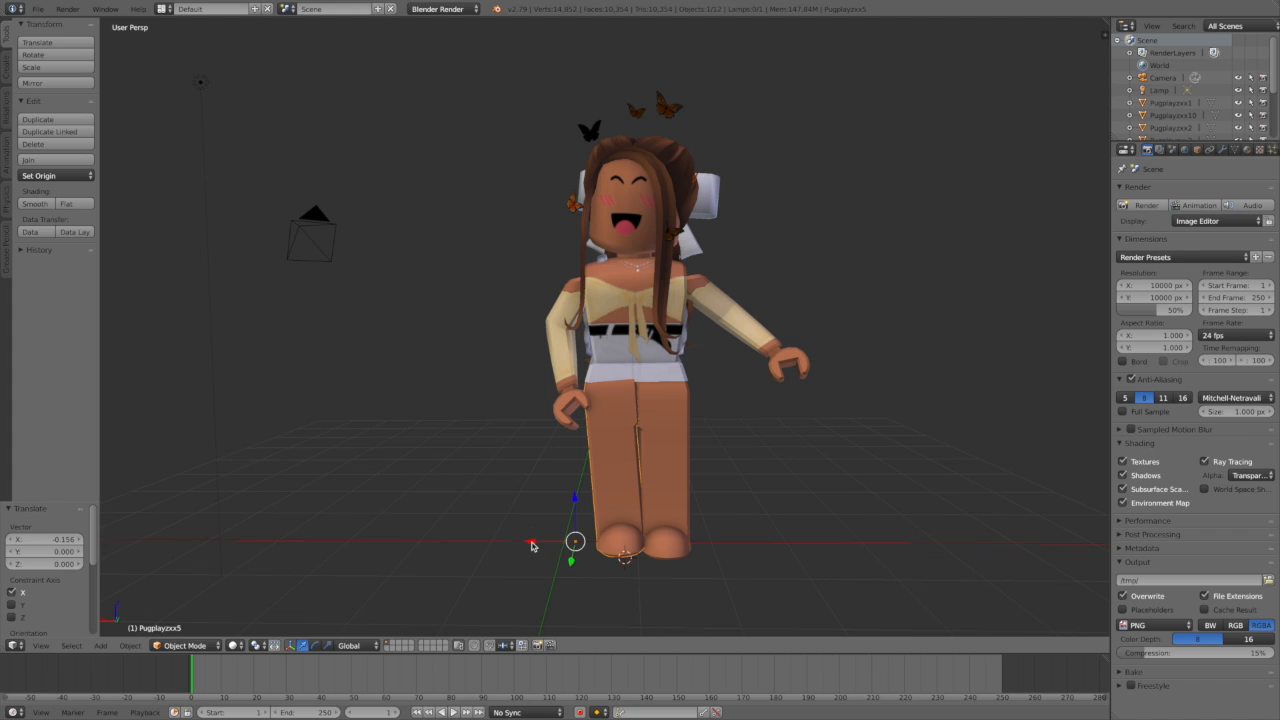
key(ctrl+z)
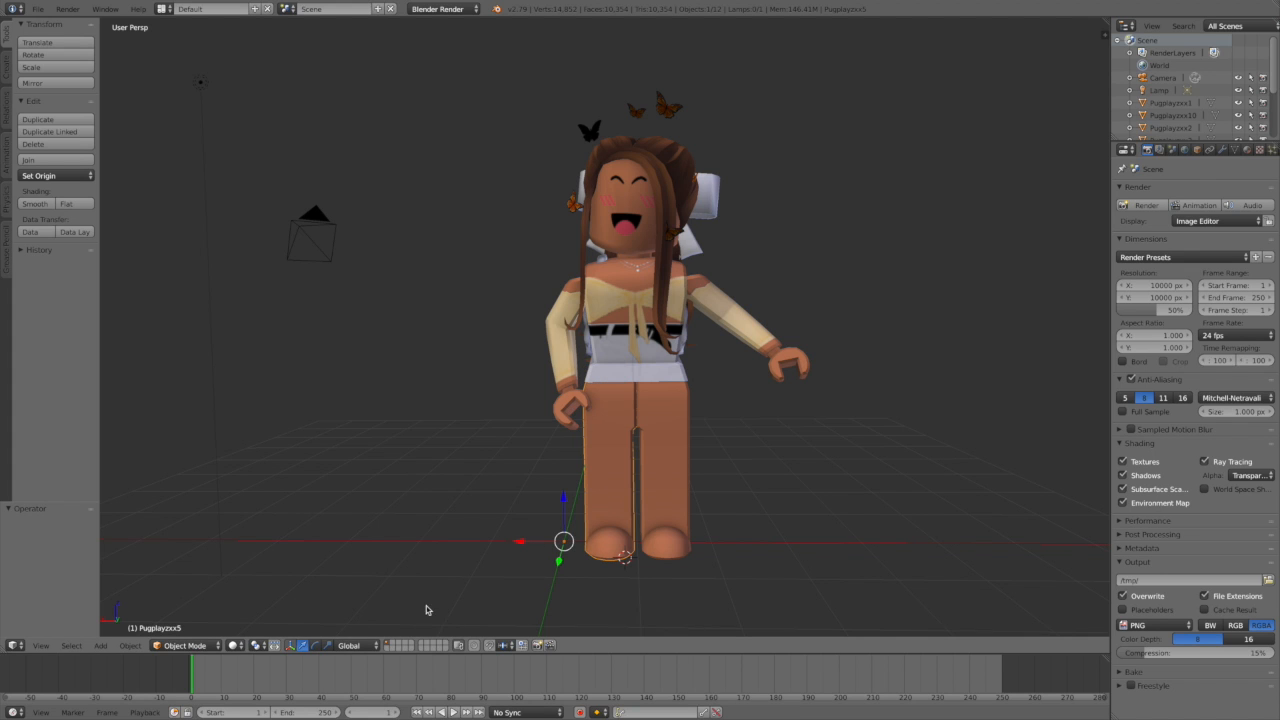
Rotate the right leg about 1.38° and move it about 0.060 along X so it stands slightly apart.
click(316, 645)
drag(565, 486, 558, 496)
click(293, 646)
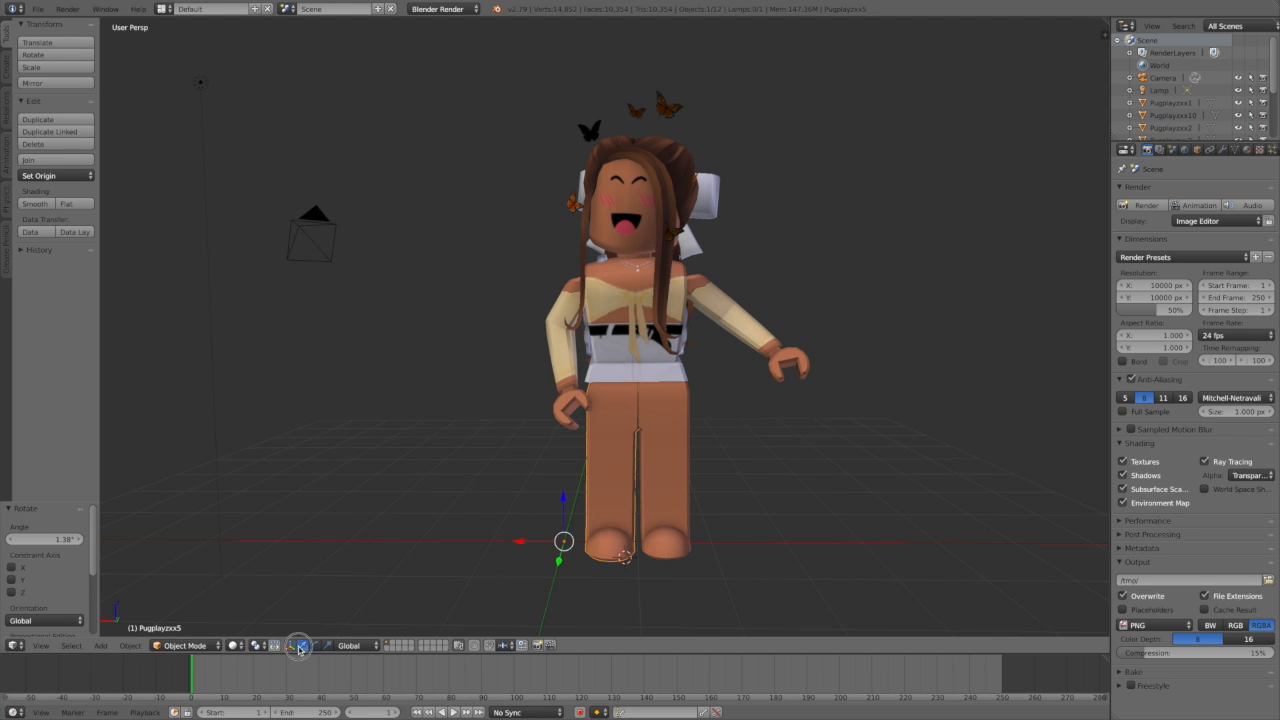
key(g)
key(x)
click(524, 541)
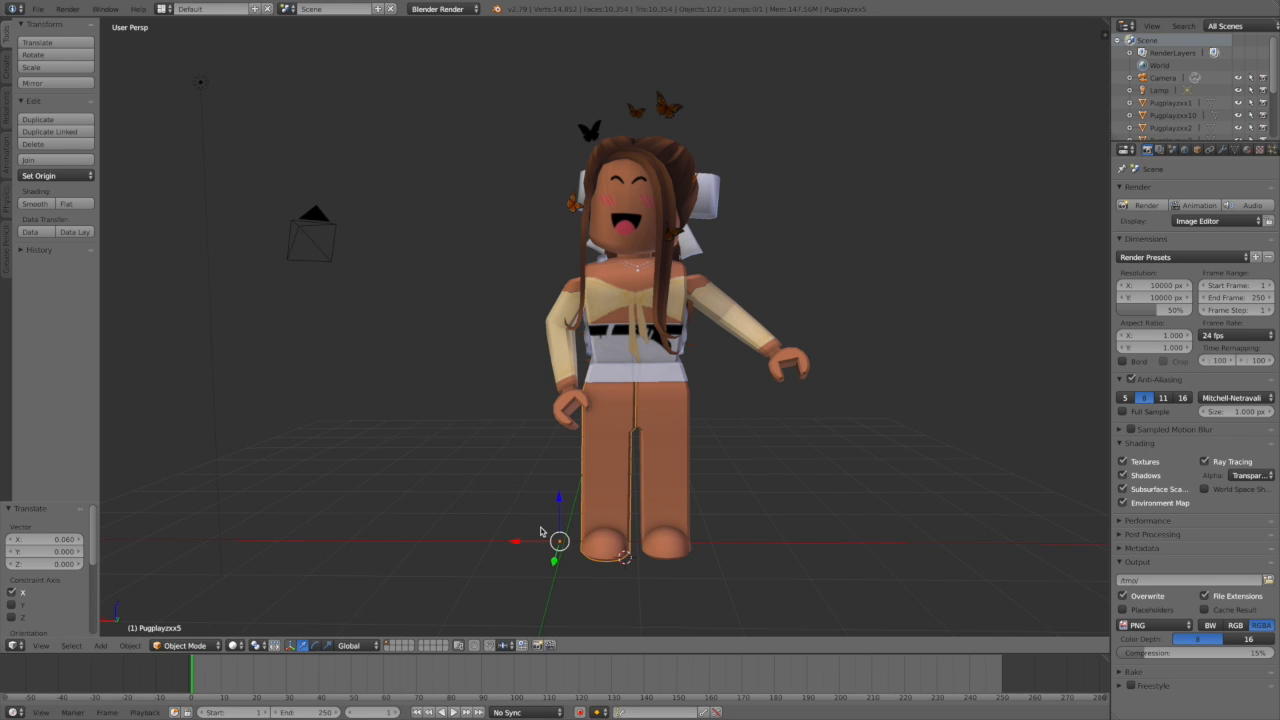
Select the left leg, rotate it about -1.27° and nudge it along X and Z, ending with Z about -0.018.
right_click(651, 505)
click(316, 645)
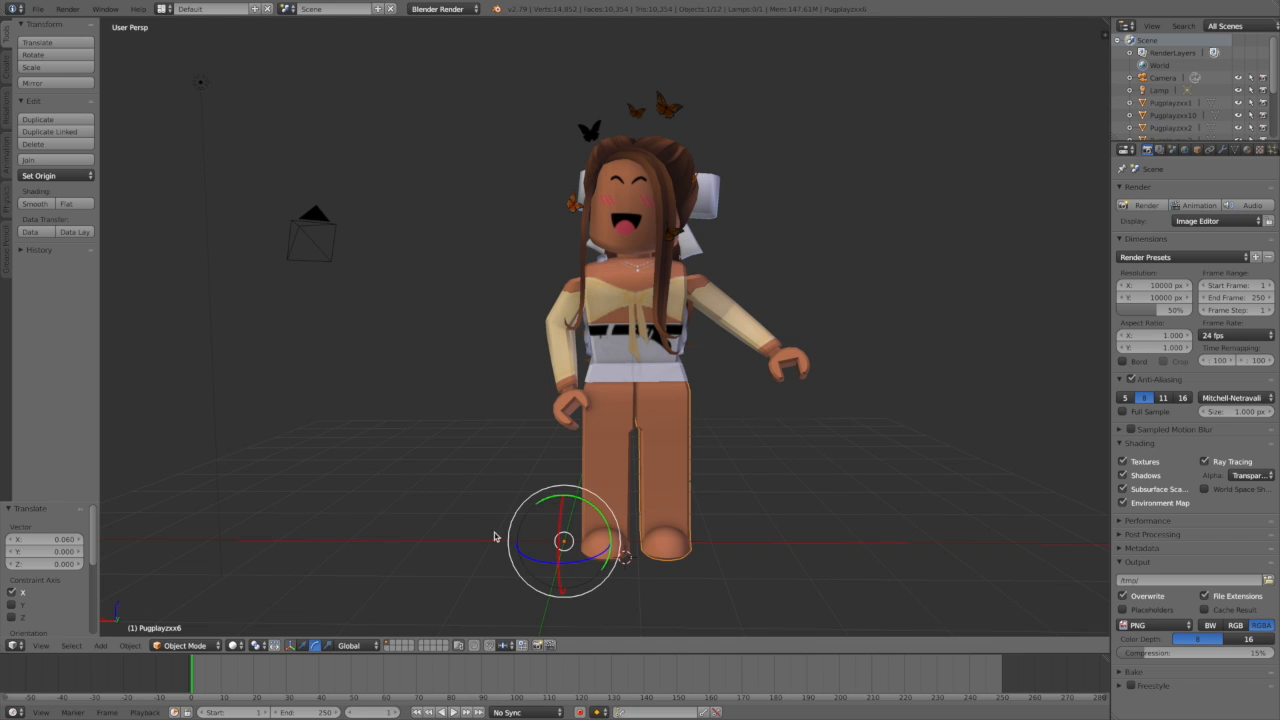
drag(563, 487, 562, 490)
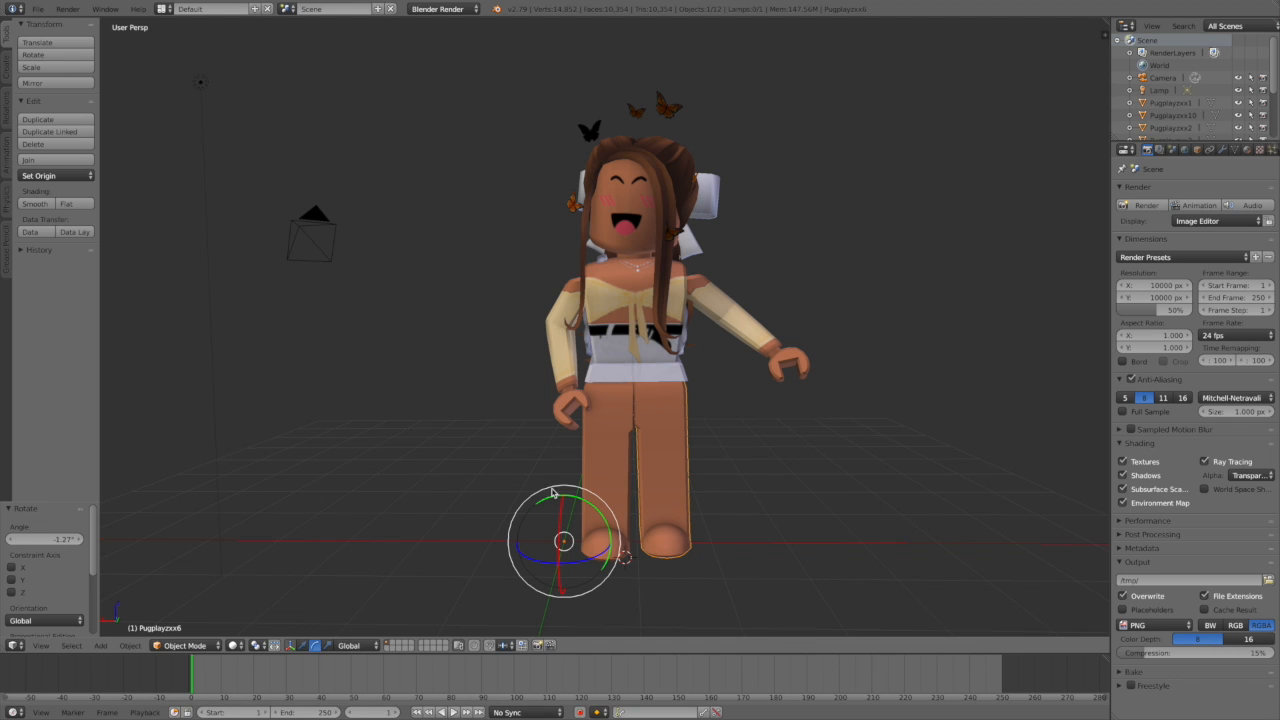
click(295, 645)
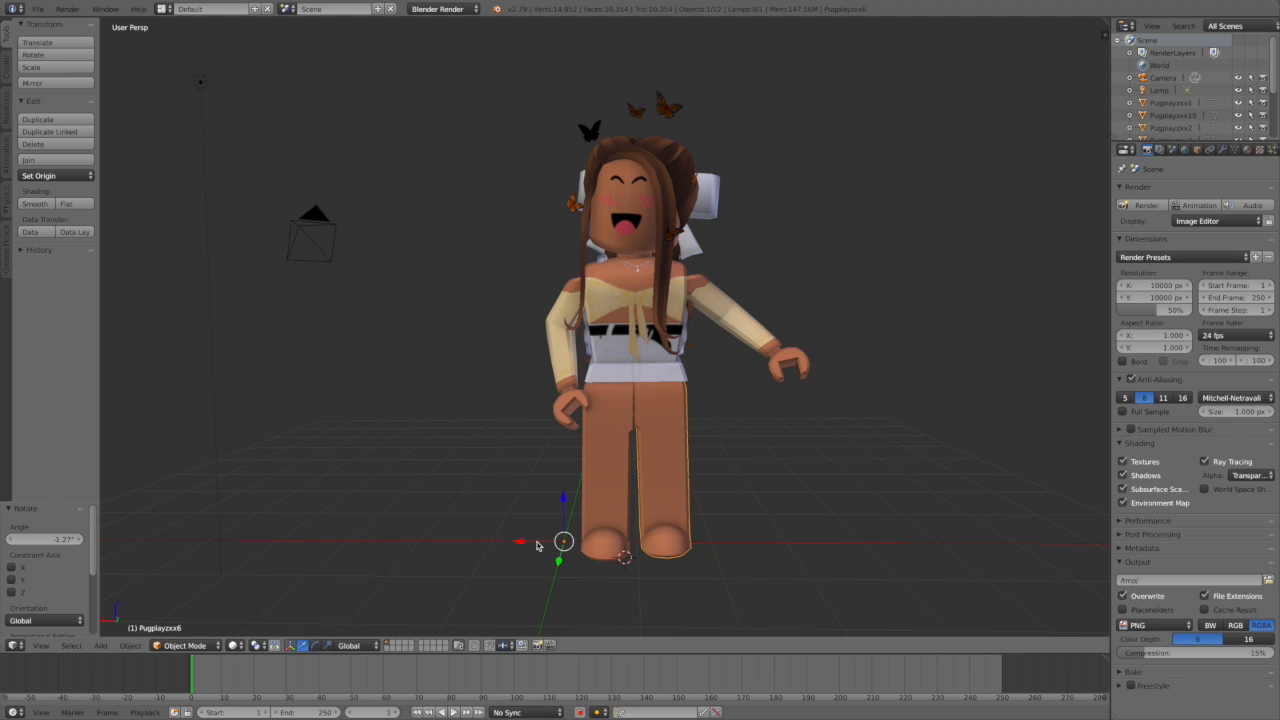
drag(521, 541, 524, 543)
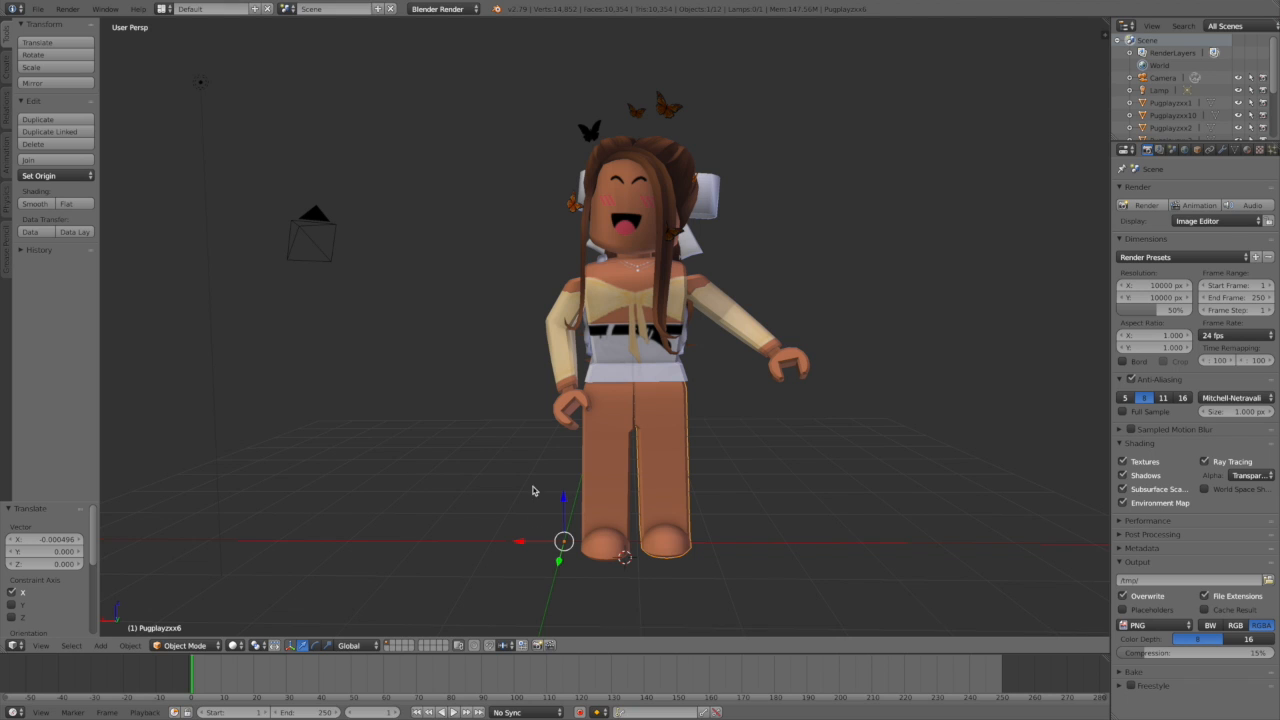
drag(560, 493, 561, 497)
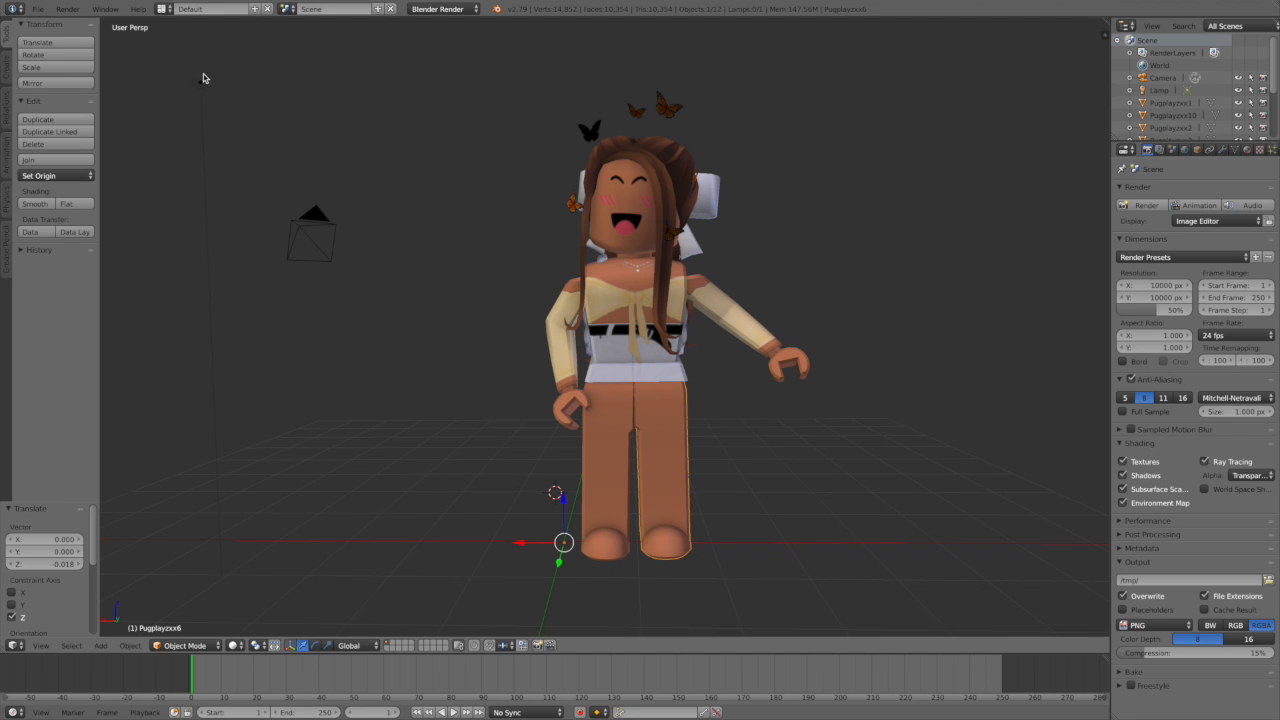
Select the lamp and move it about -7.294 along X and -0.240 along Y to the other side of the character.
click(100, 645)
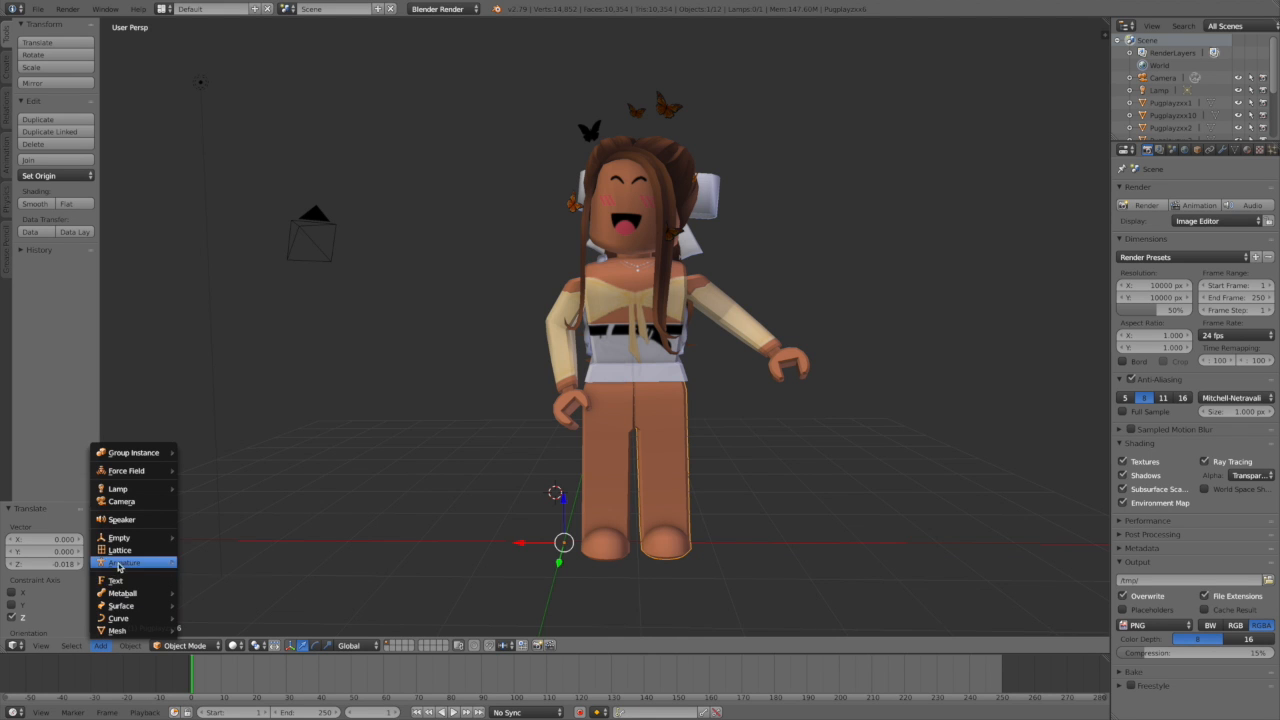
right_click(201, 86)
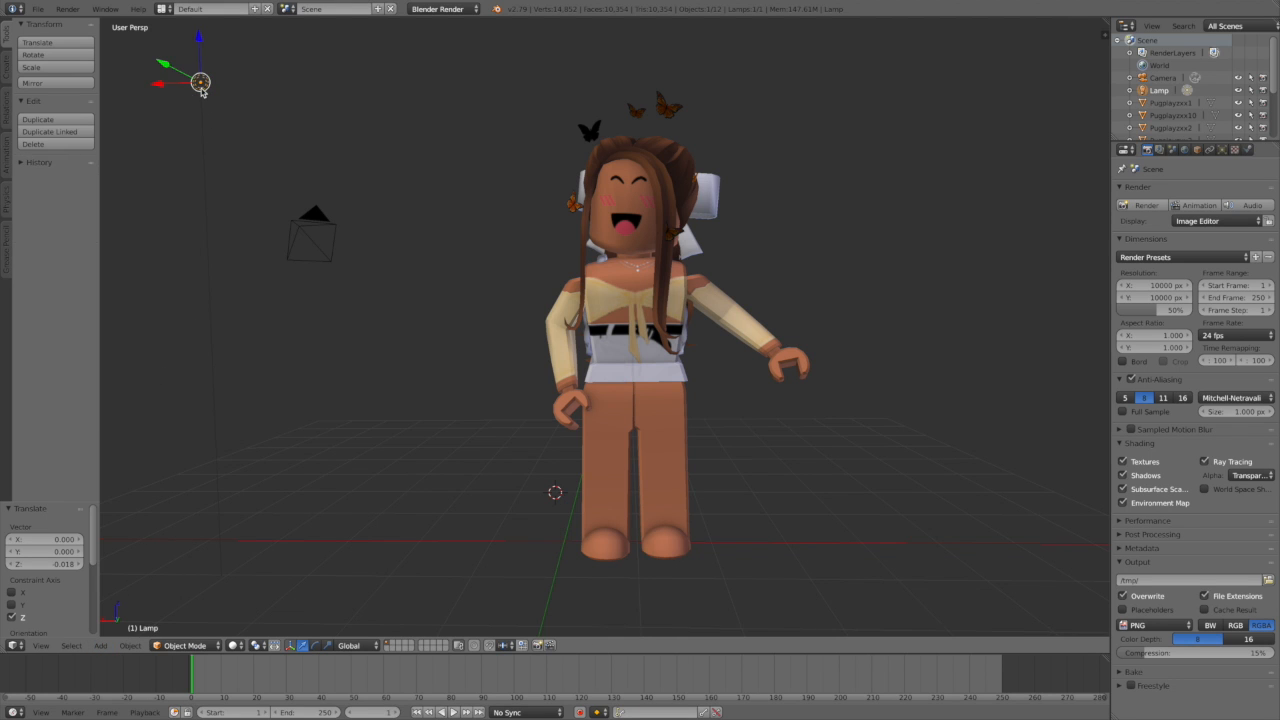
drag(168, 88, 782, 154)
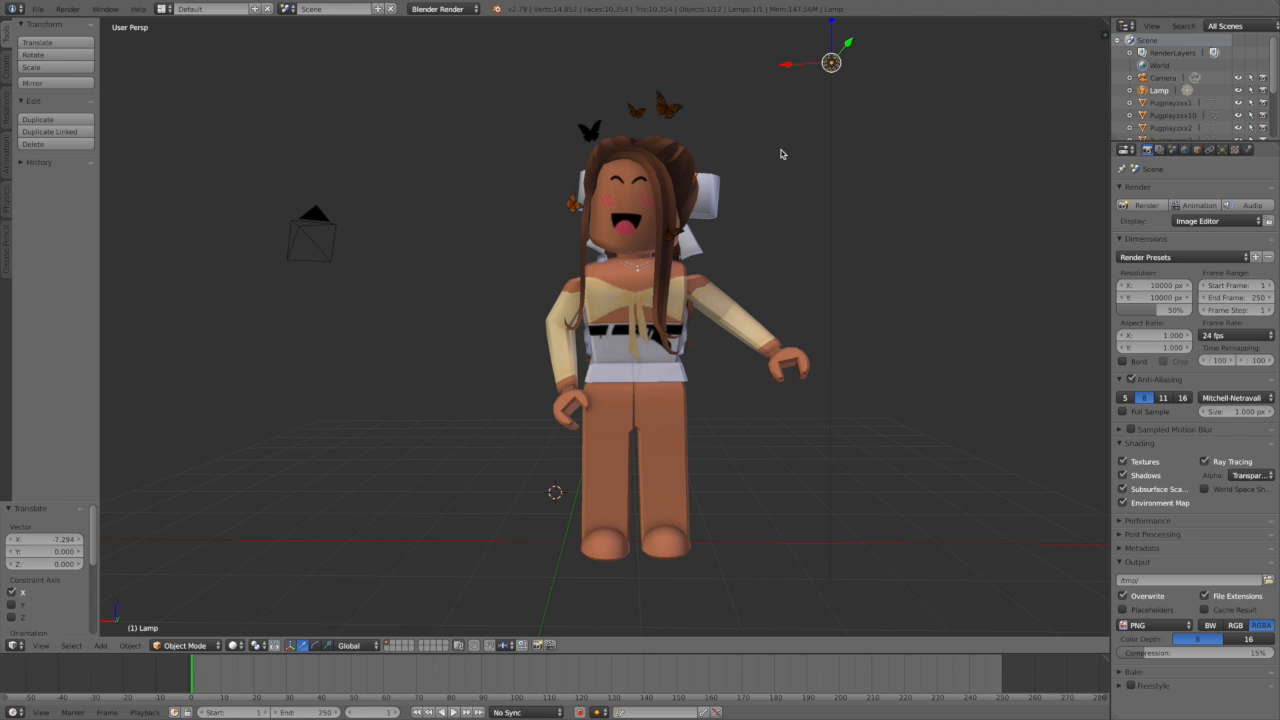
drag(845, 48, 898, 28)
From a farther viewpoint, move the lamp along Y, lower it to end with Z about -0.474, and adjust Y by about -0.289.
key(shift+f)
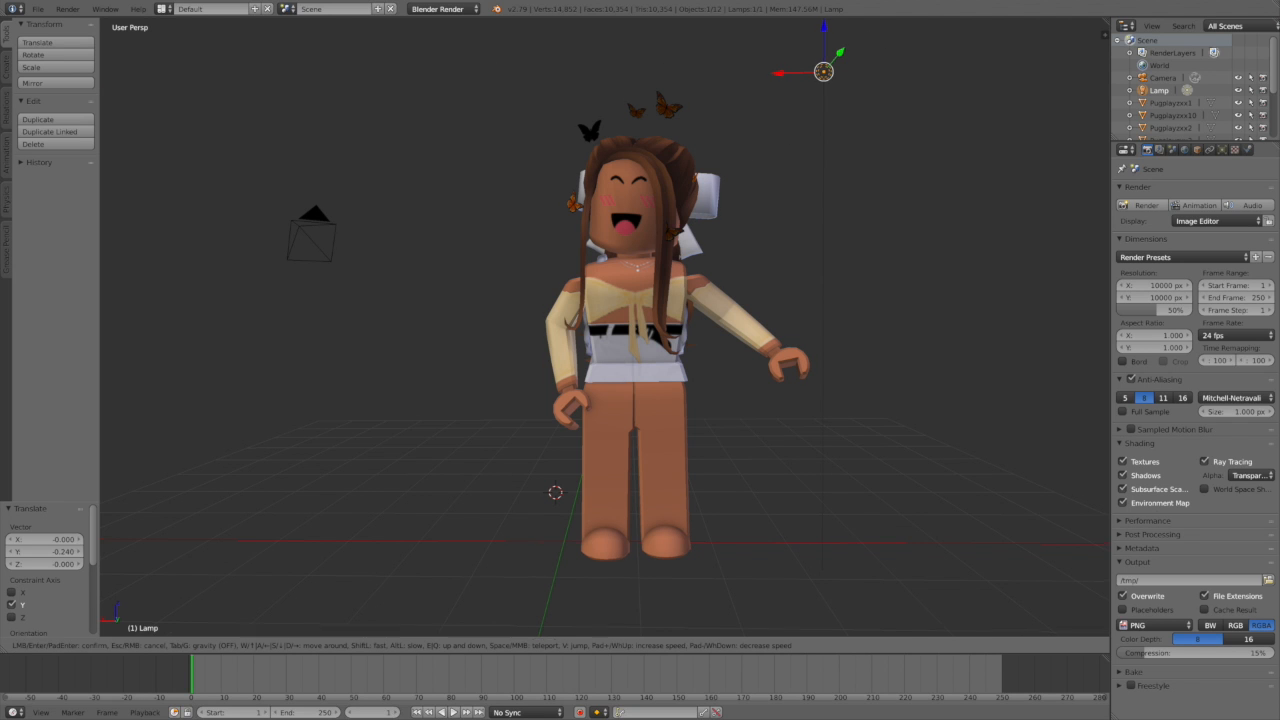
key(s)
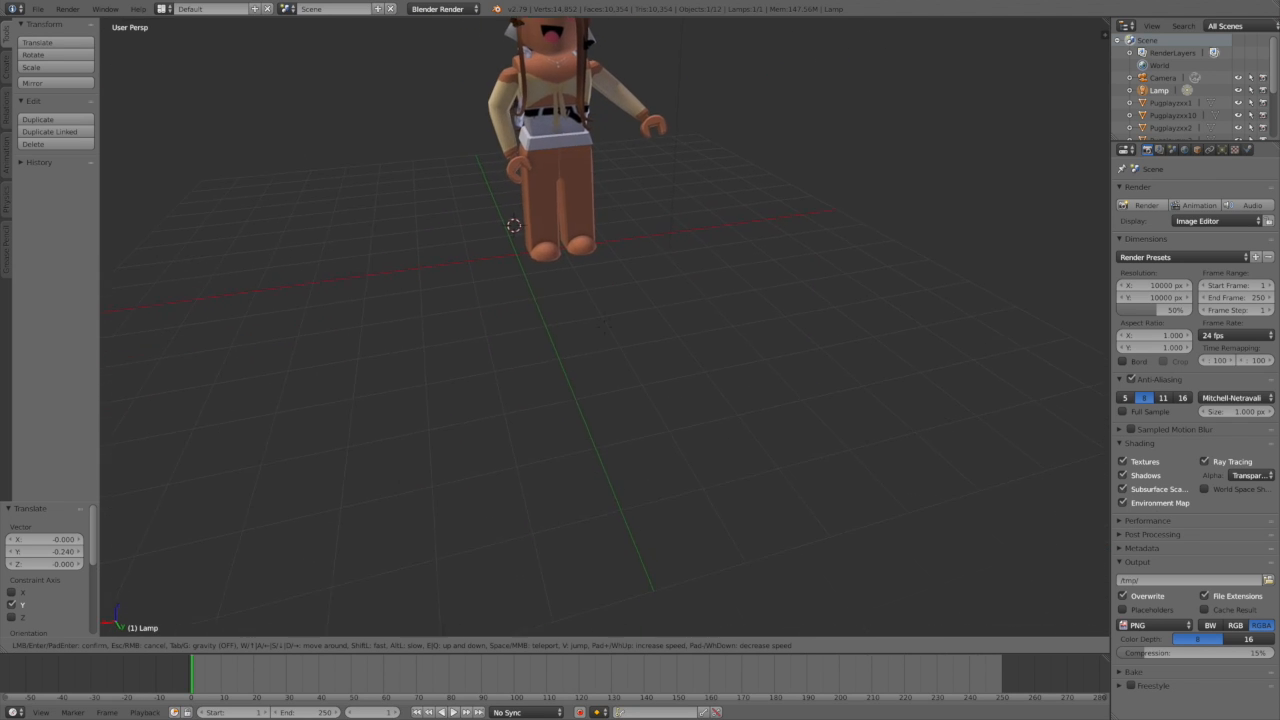
click(668, 174)
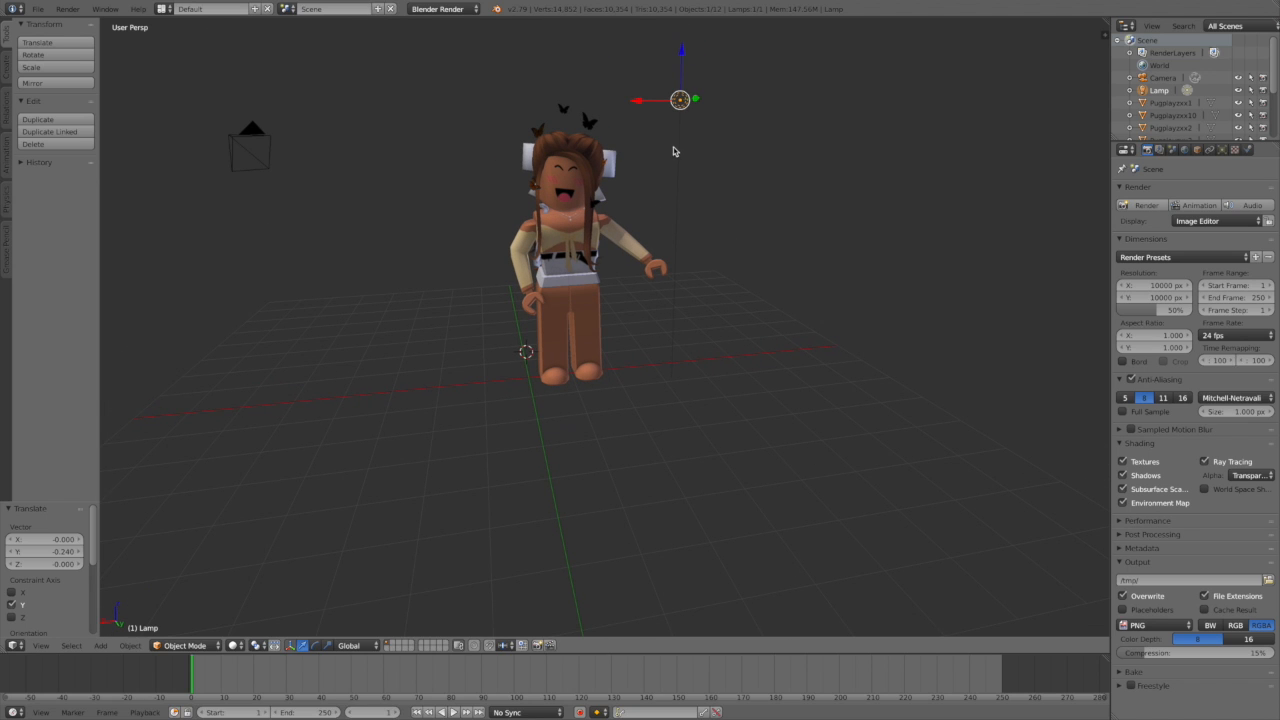
drag(698, 97, 782, 113)
drag(769, 45, 766, 83)
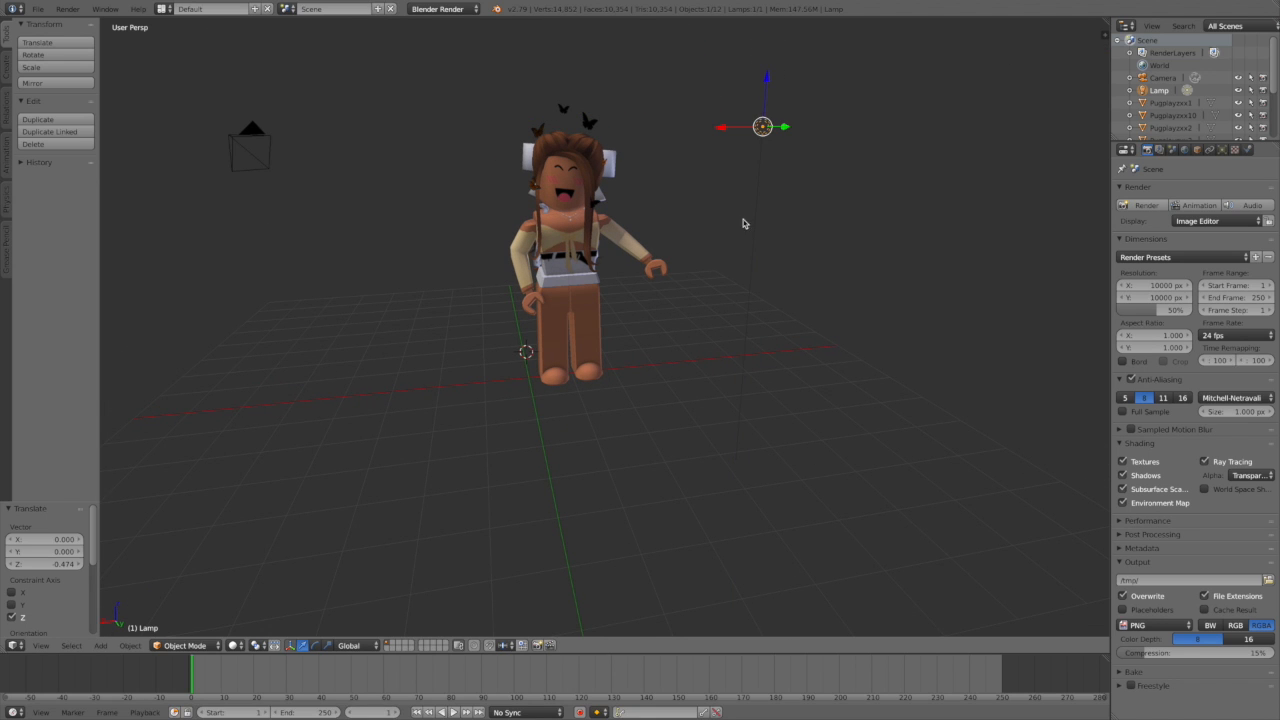
drag(785, 128, 776, 128)
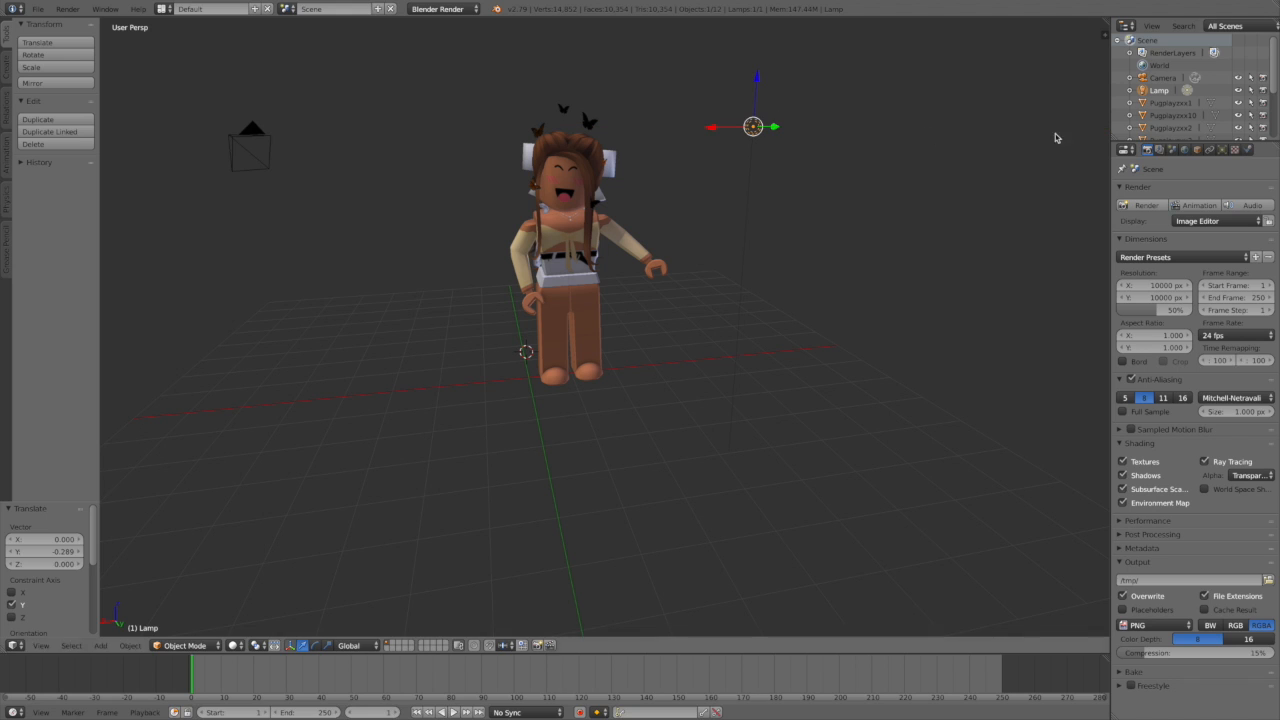
Change the lamp's type to Sun and rotate it about -52.8° around X so its beam passes across the character.
click(1222, 149)
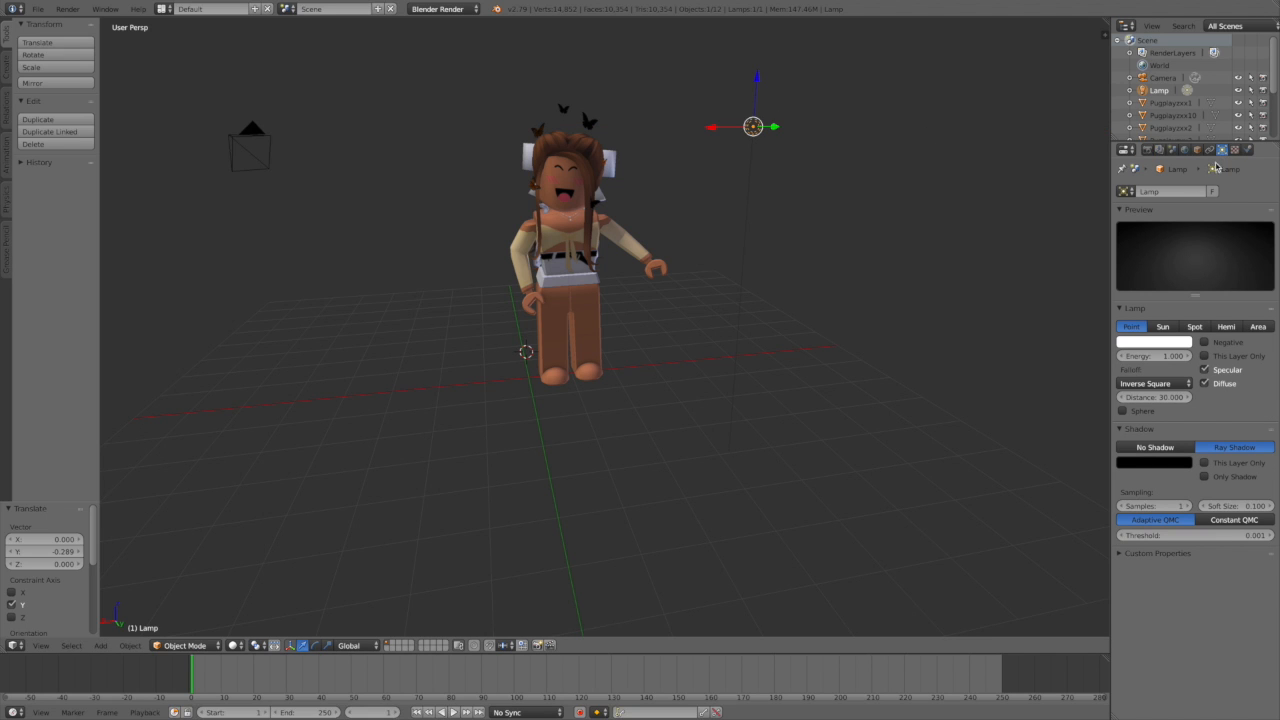
click(1170, 329)
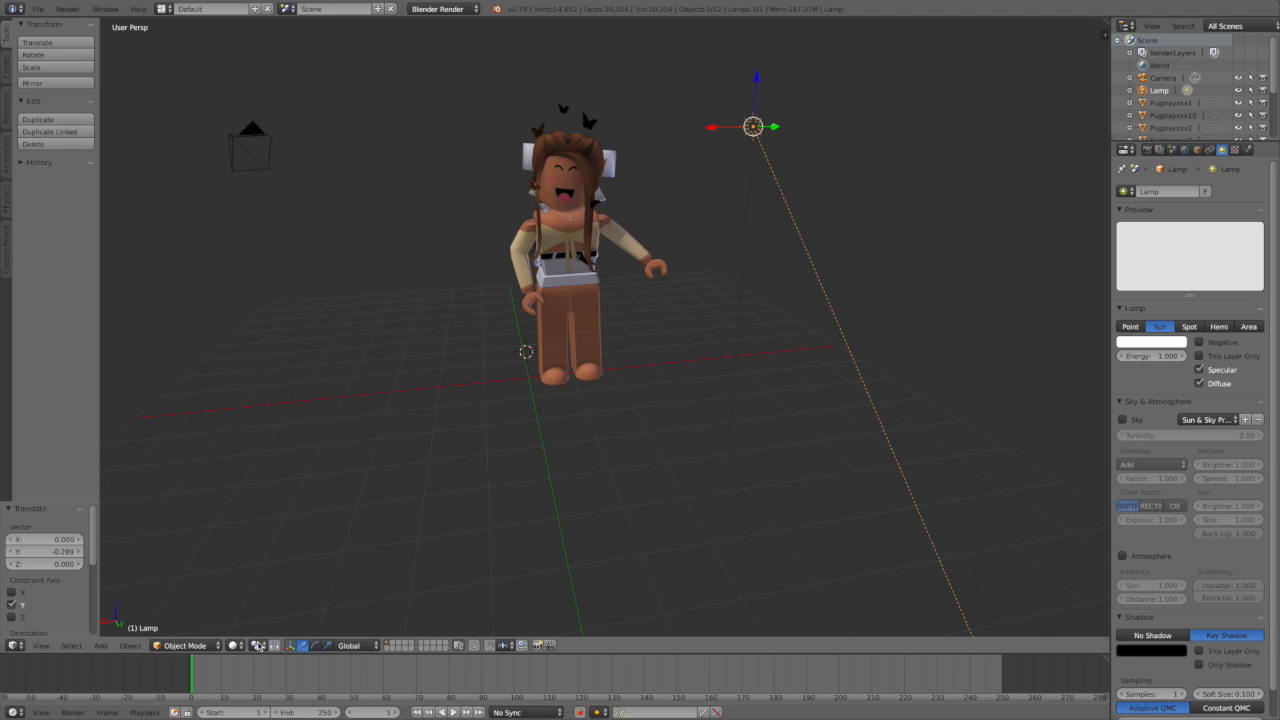
click(316, 646)
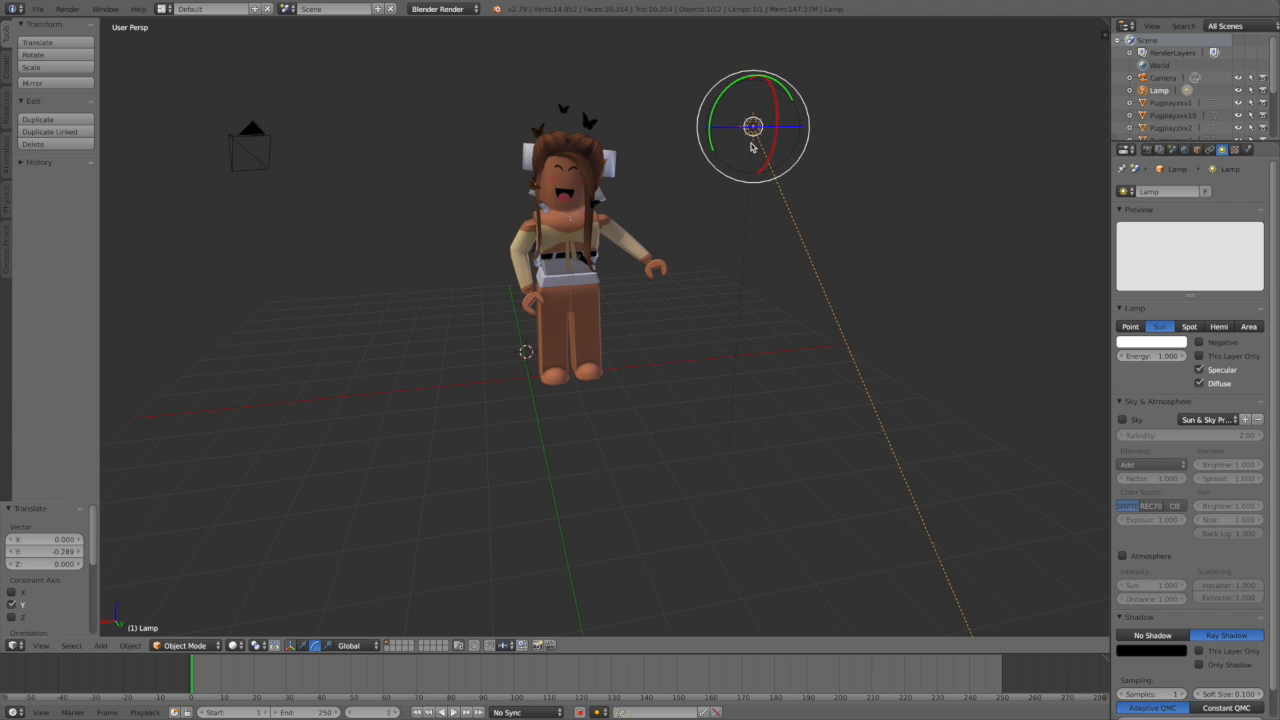
drag(787, 133, 700, 100)
mouse_move(800, 121)
mouse_down()
mouse_move(743, 126)
mouse_move(820, 114)
mouse_move(723, 68)
mouse_move(807, 108)
mouse_up()
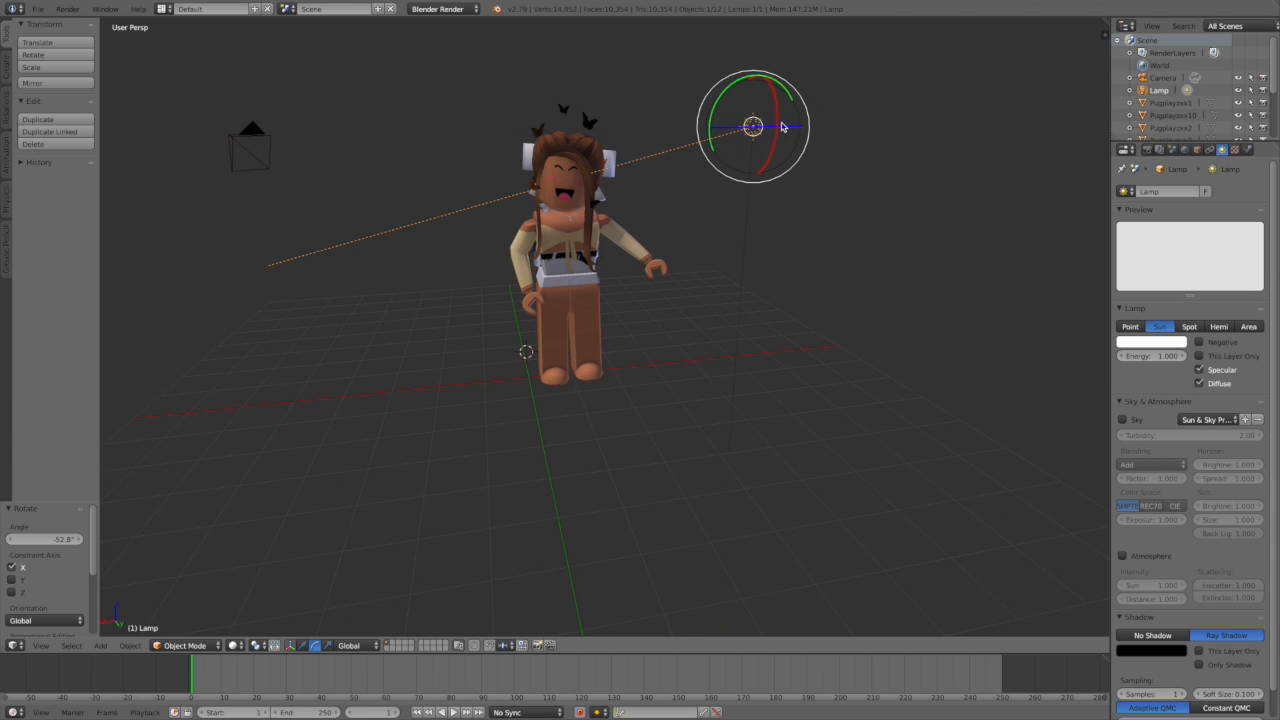
Move the sun lamp about 0.020 in X, -0.065 in Y and 0.161 in Z, and preview the lighting in Rendered shading.
key(g)
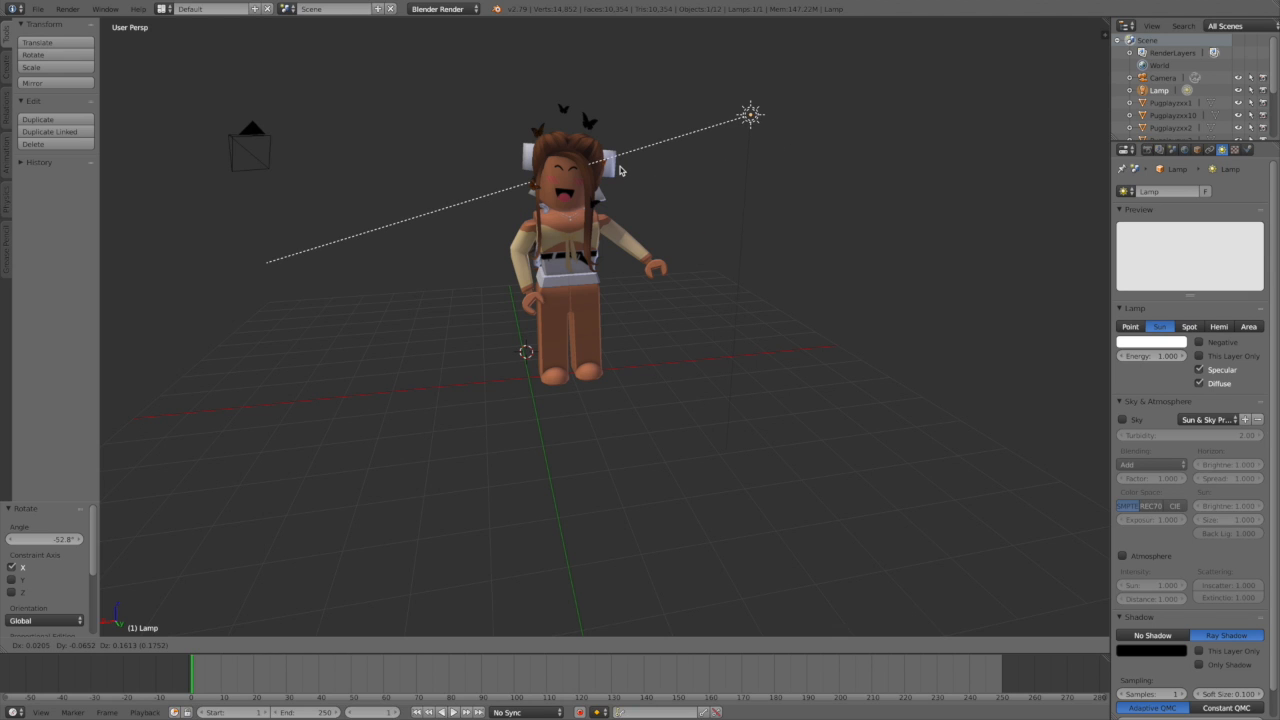
click(619, 170)
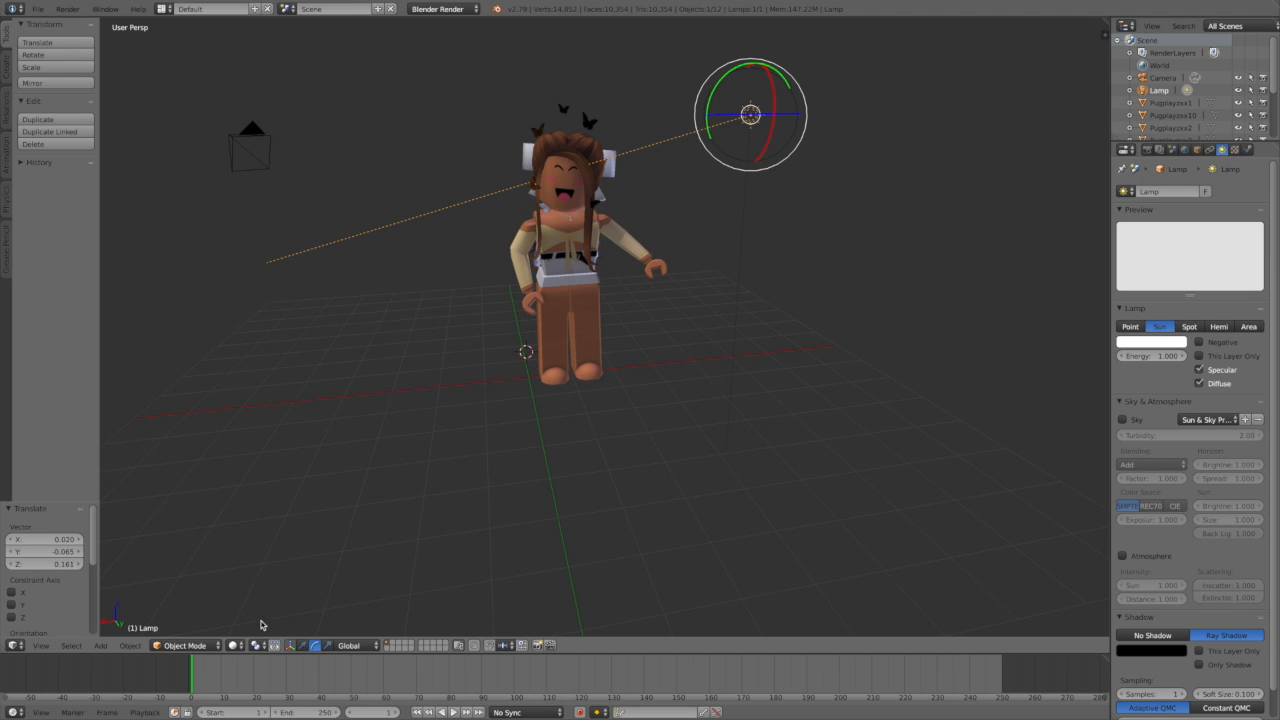
click(233, 645)
click(271, 557)
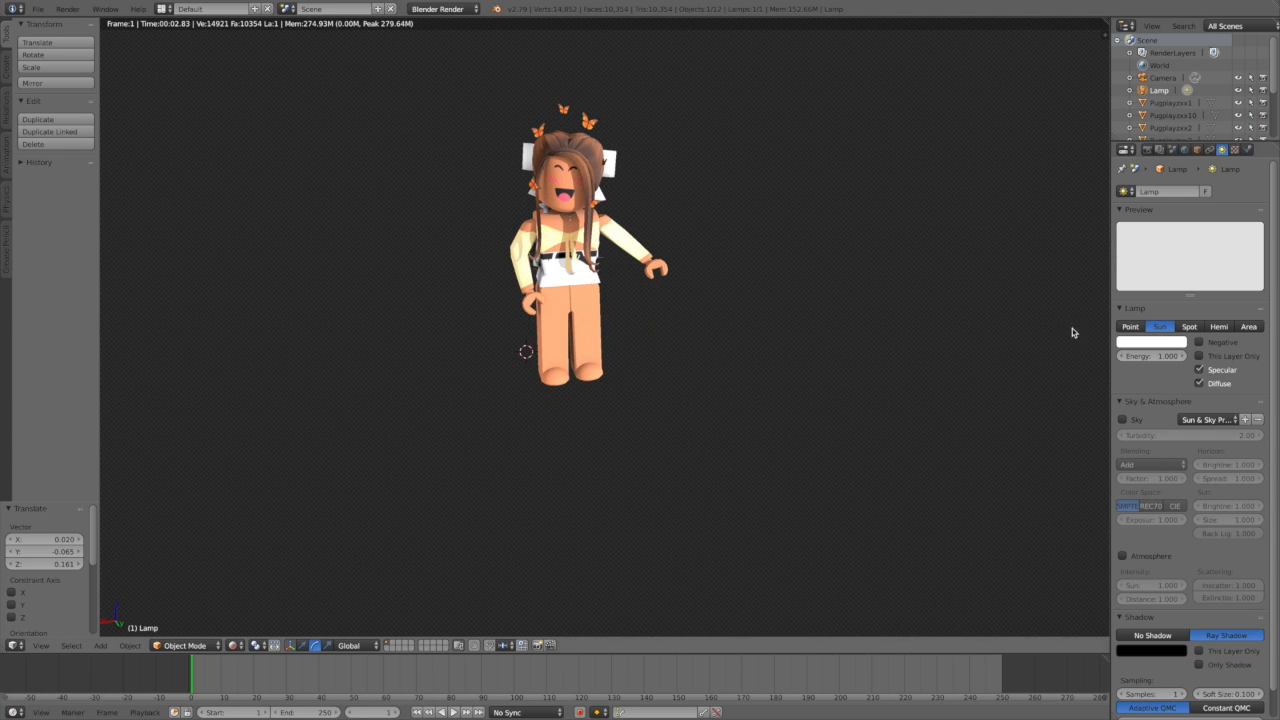
Darken the sun lamp's light colour from white to a dim, slightly pinkish grey.
click(1120, 341)
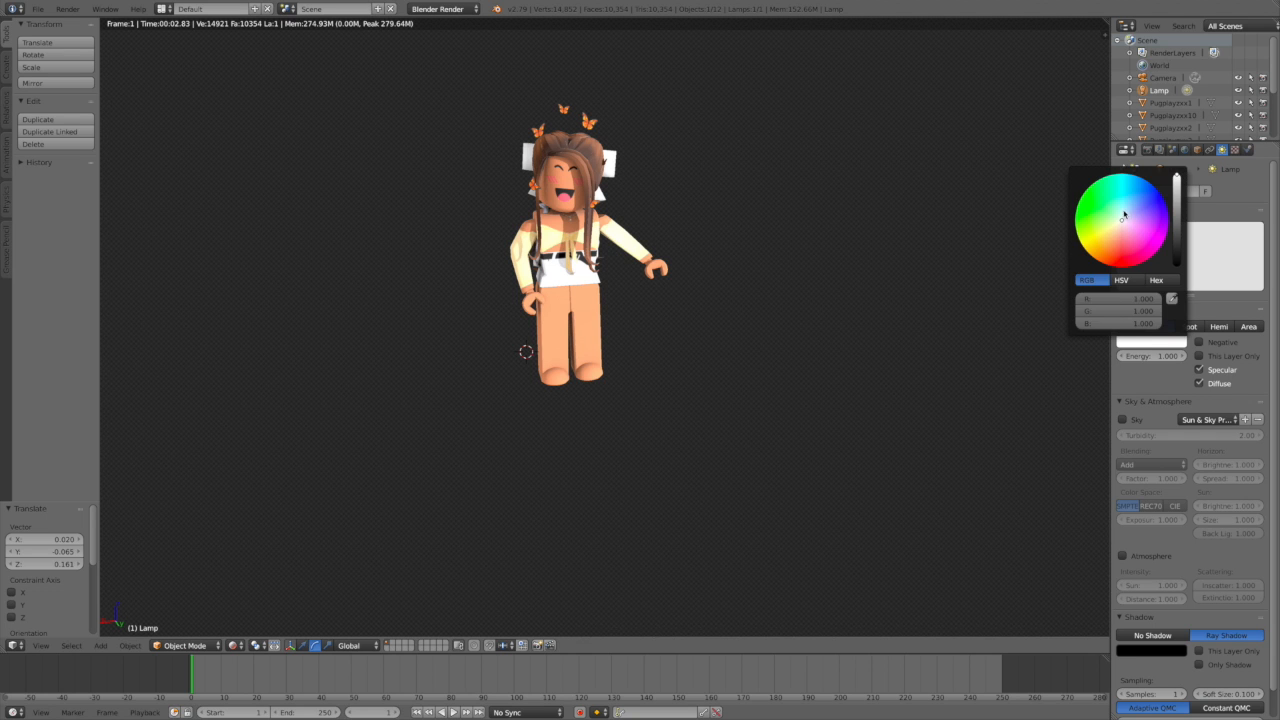
drag(1122, 220, 1122, 216)
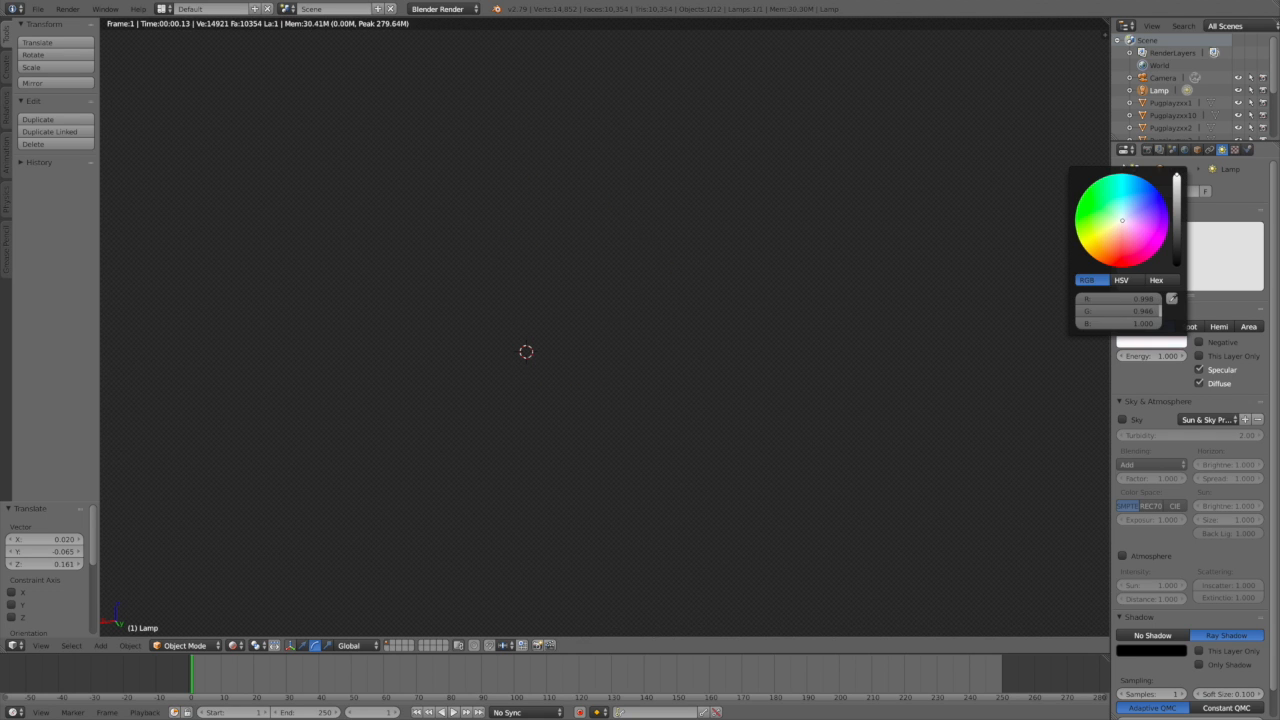
click(1177, 207)
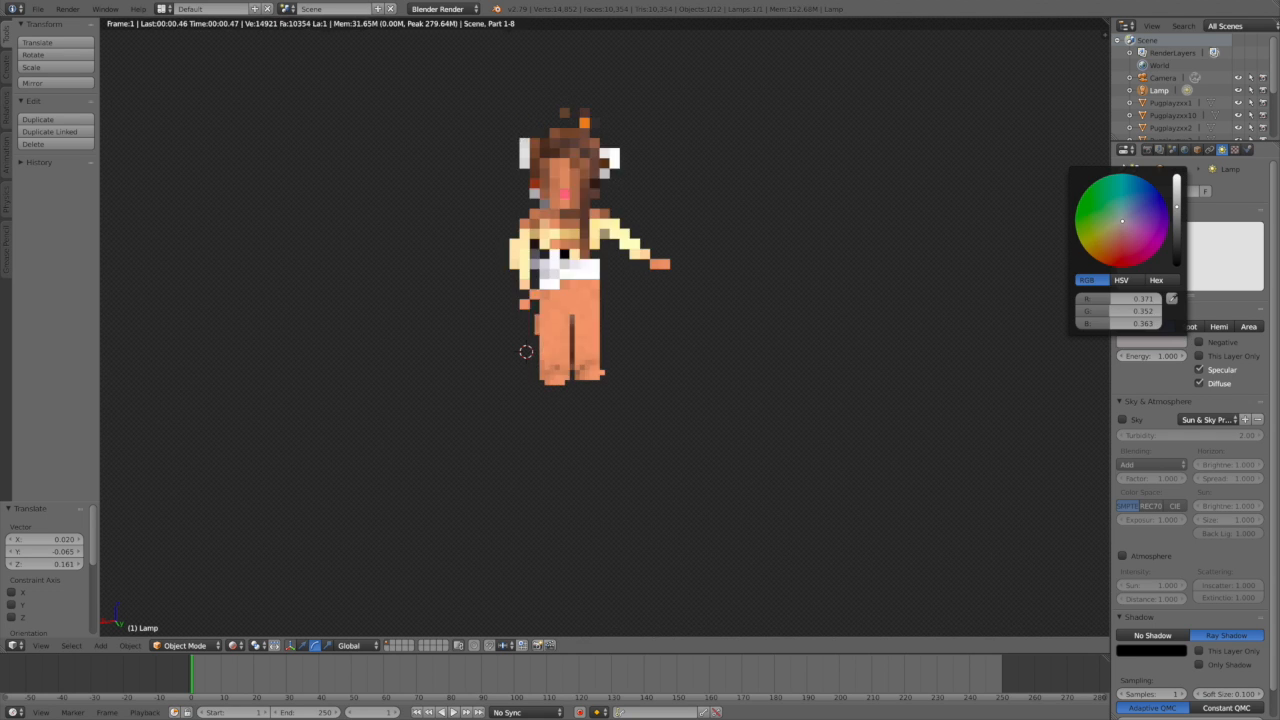
drag(1177, 207, 1177, 211)
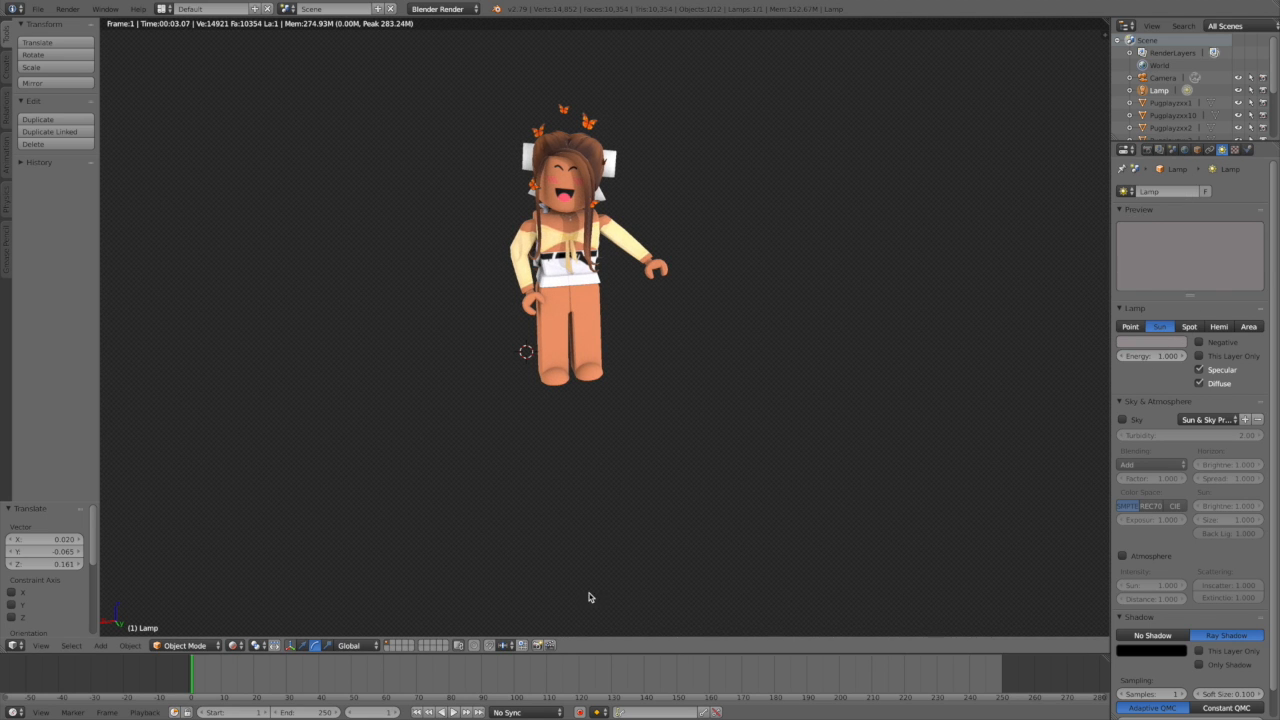
Return to Solid shading and move the sun lamp about -0.123 in X, 0.101 in Y and -0.197 in Z.
click(235, 645)
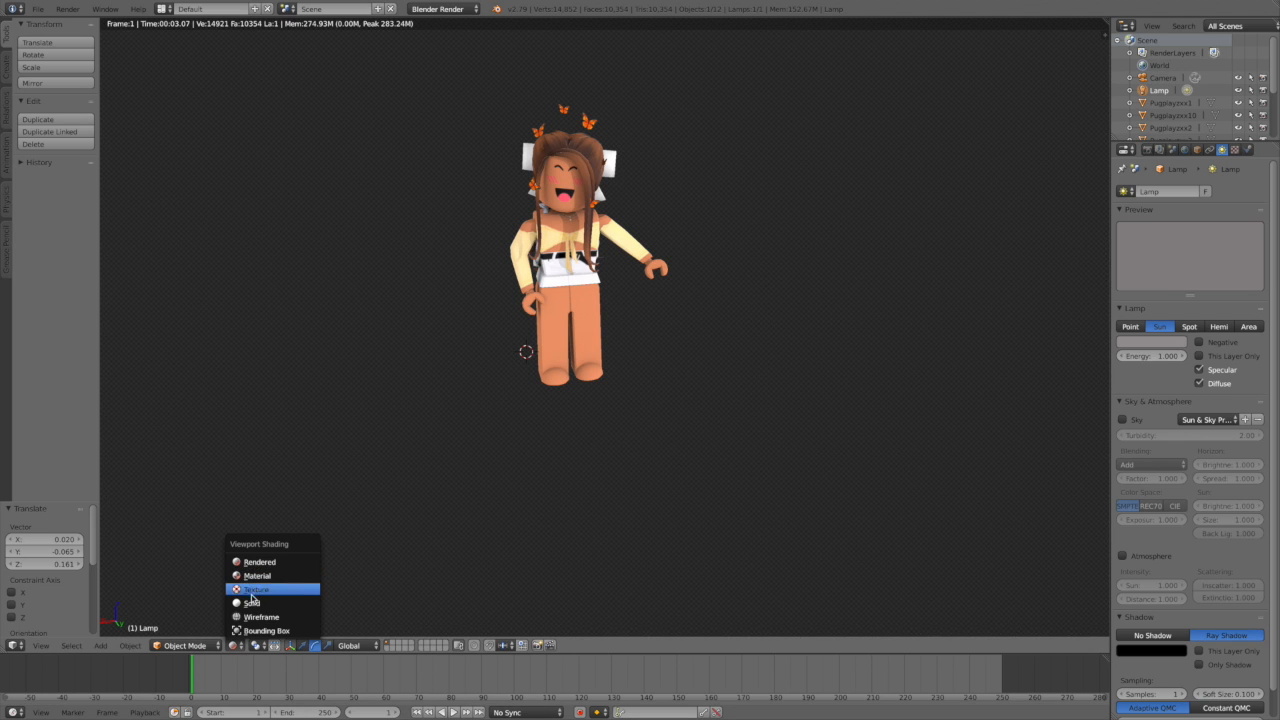
click(251, 603)
key(g)
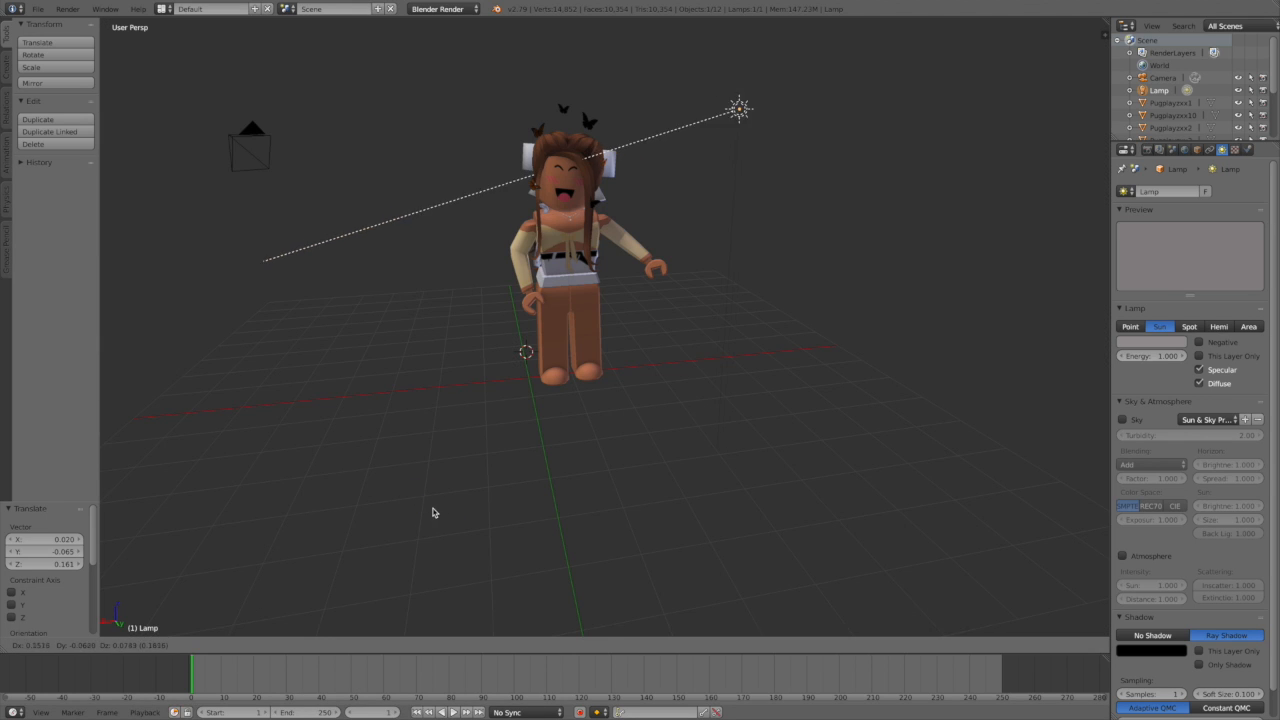
click(451, 530)
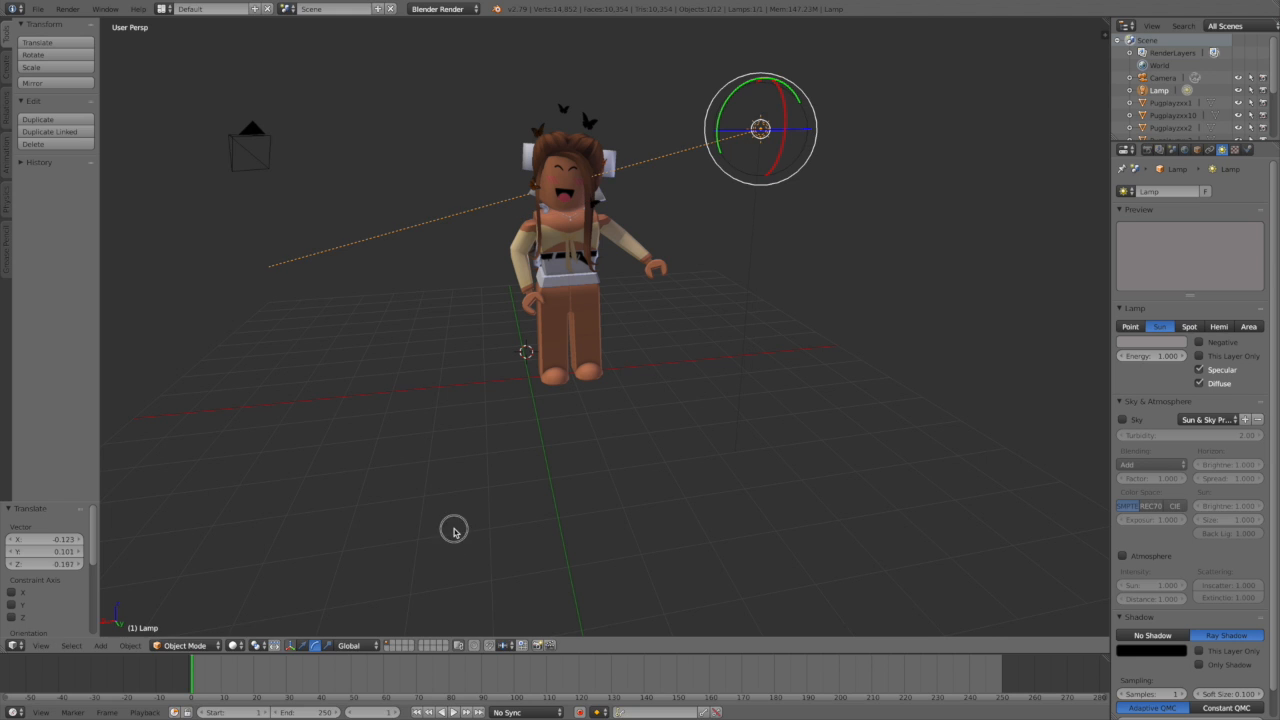
key(shift+f)
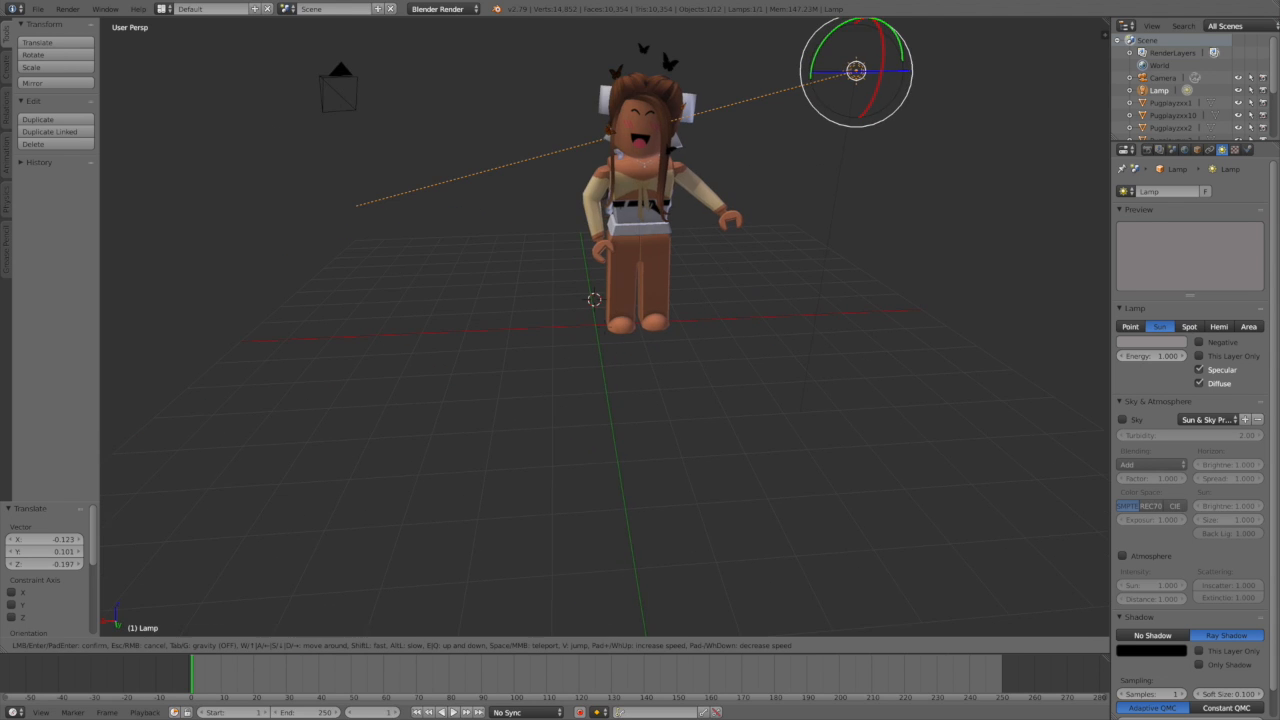
key(w)
click(604, 328)
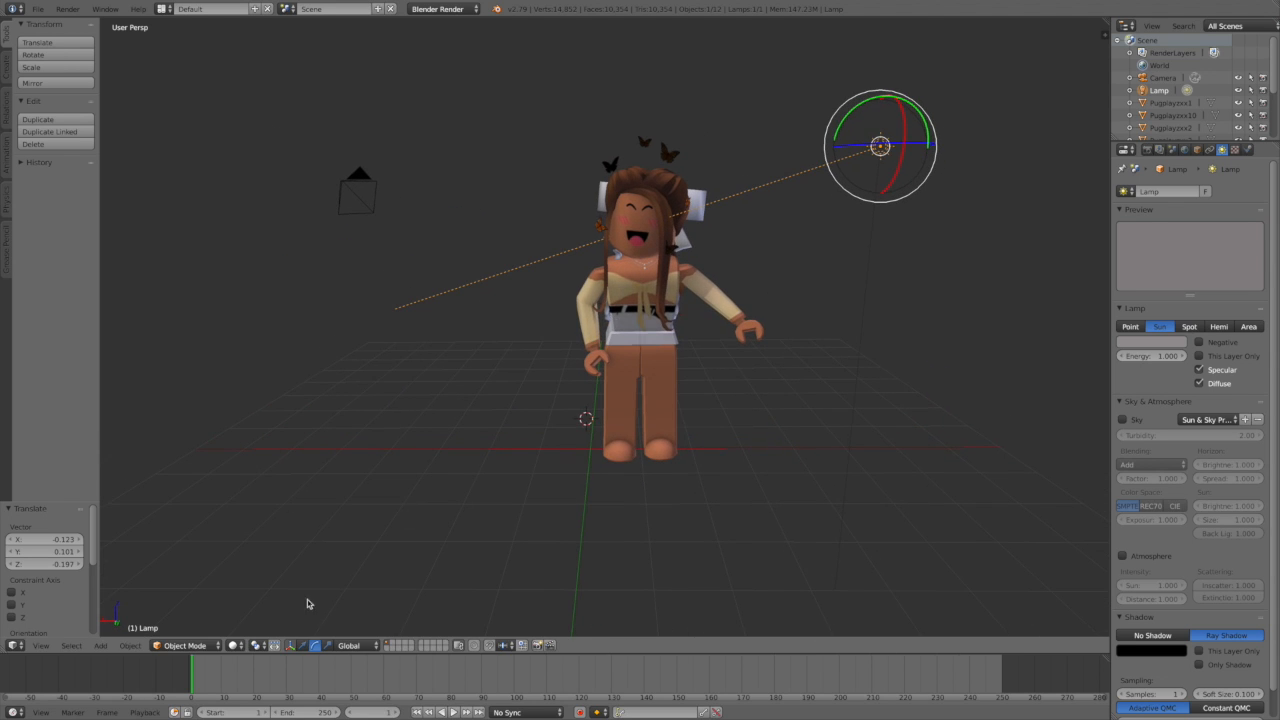
Switch to the scene camera's view and delete the extra camera added at the 3D cursor.
click(100, 645)
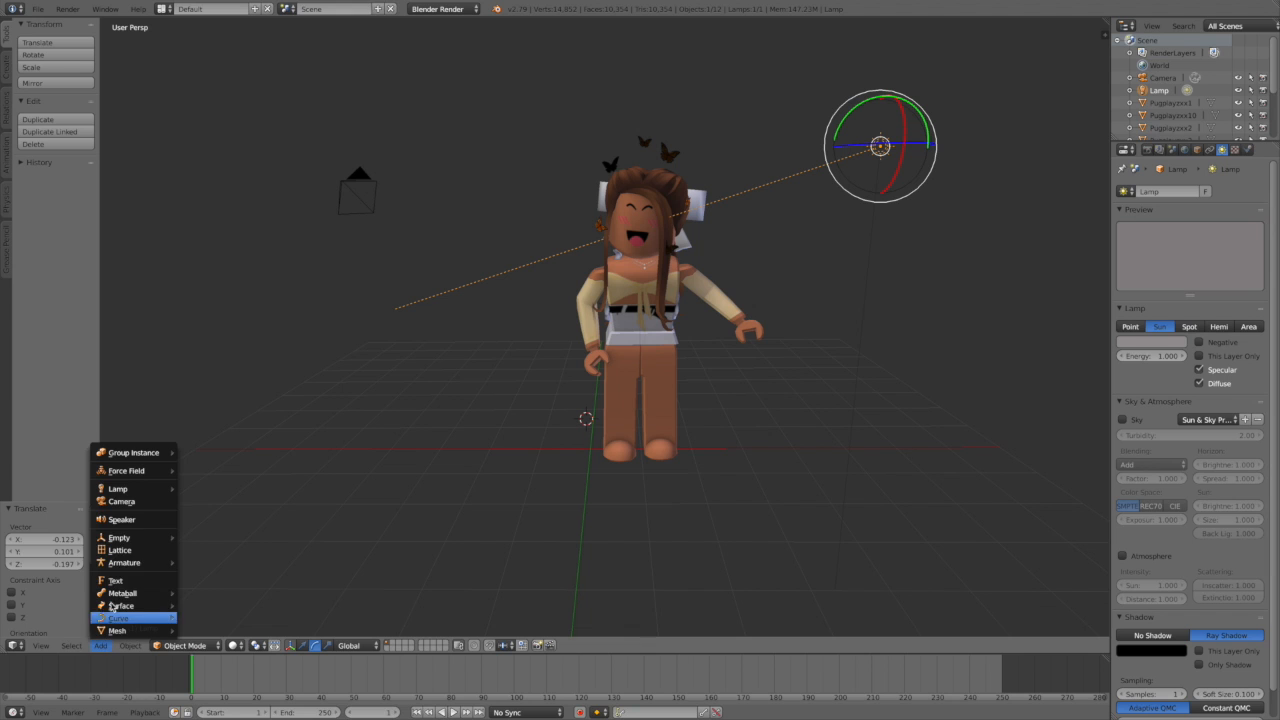
click(123, 505)
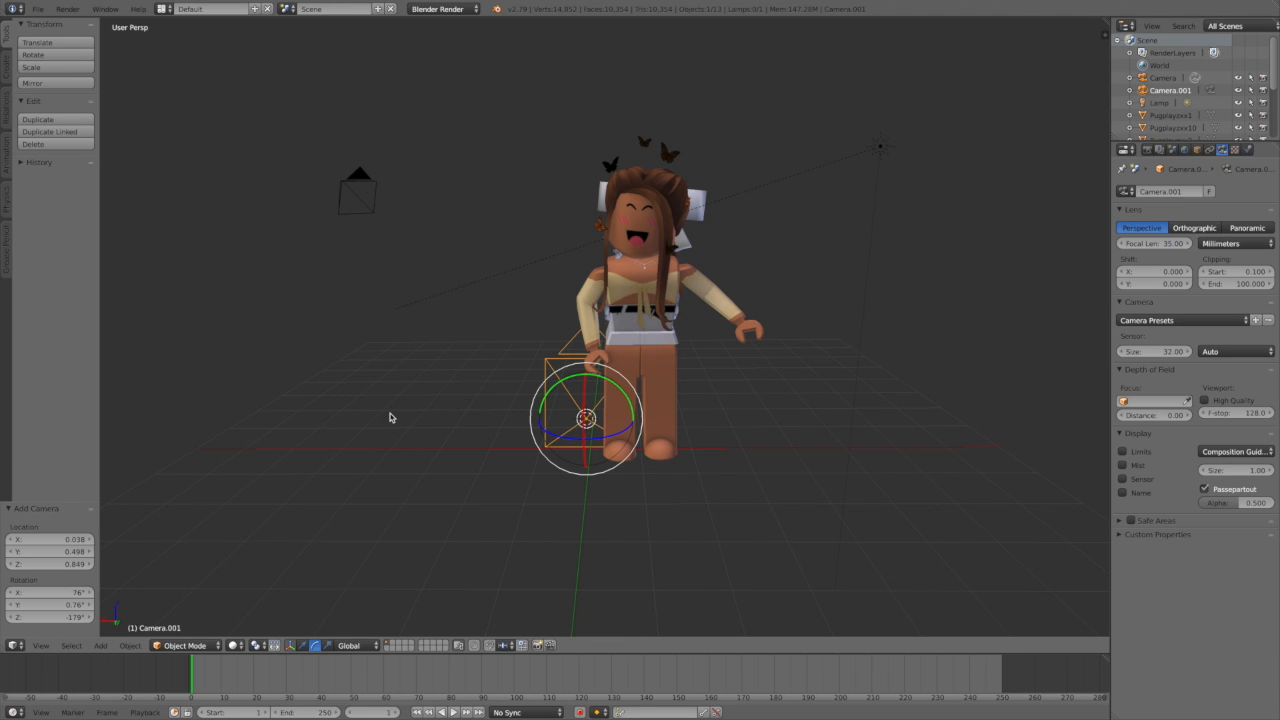
click(38, 647)
click(68, 605)
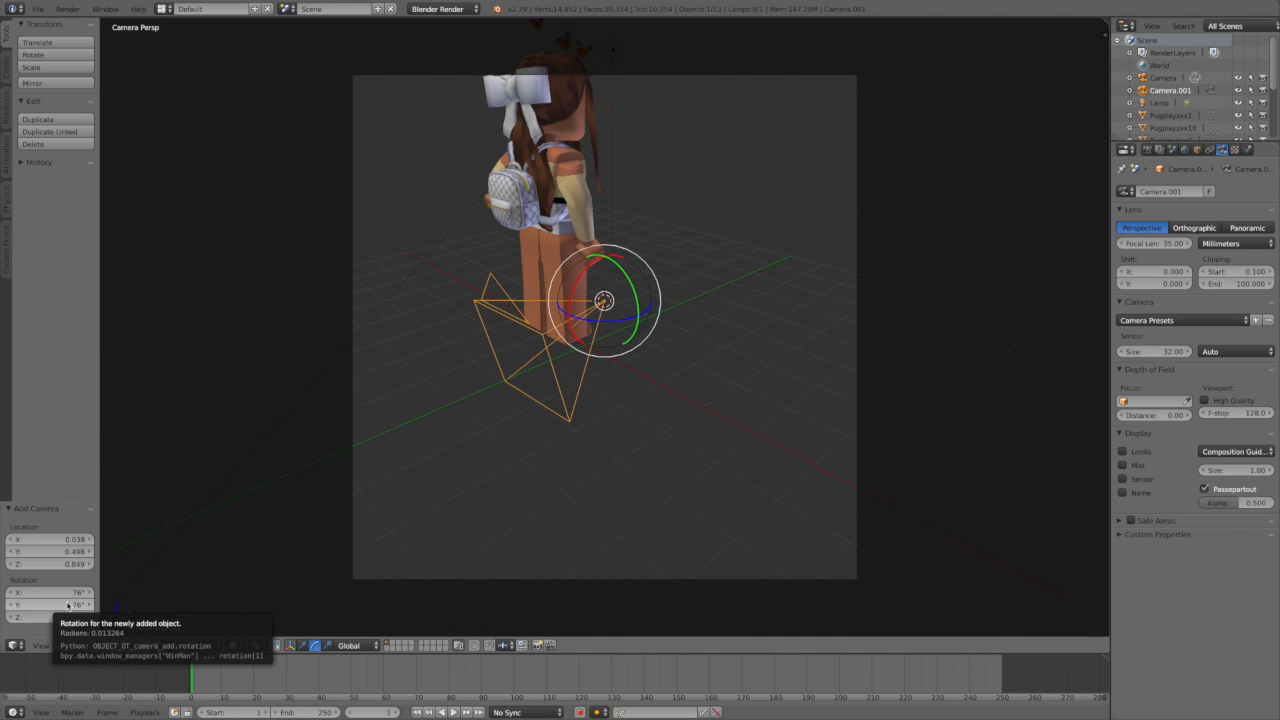
key(Delete)
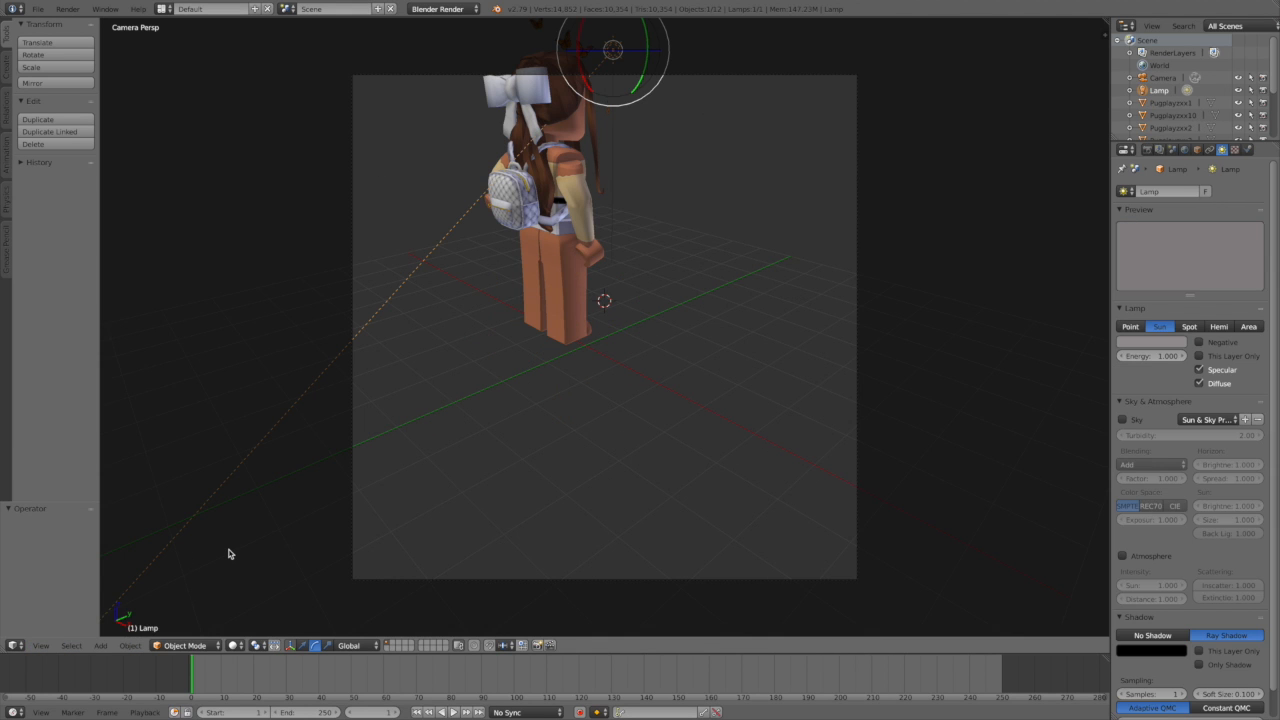
Fly the camera around the character to a side view with the head and backpack inside the frame.
click(38, 645)
key(shift+f)
key(w)
key(d)
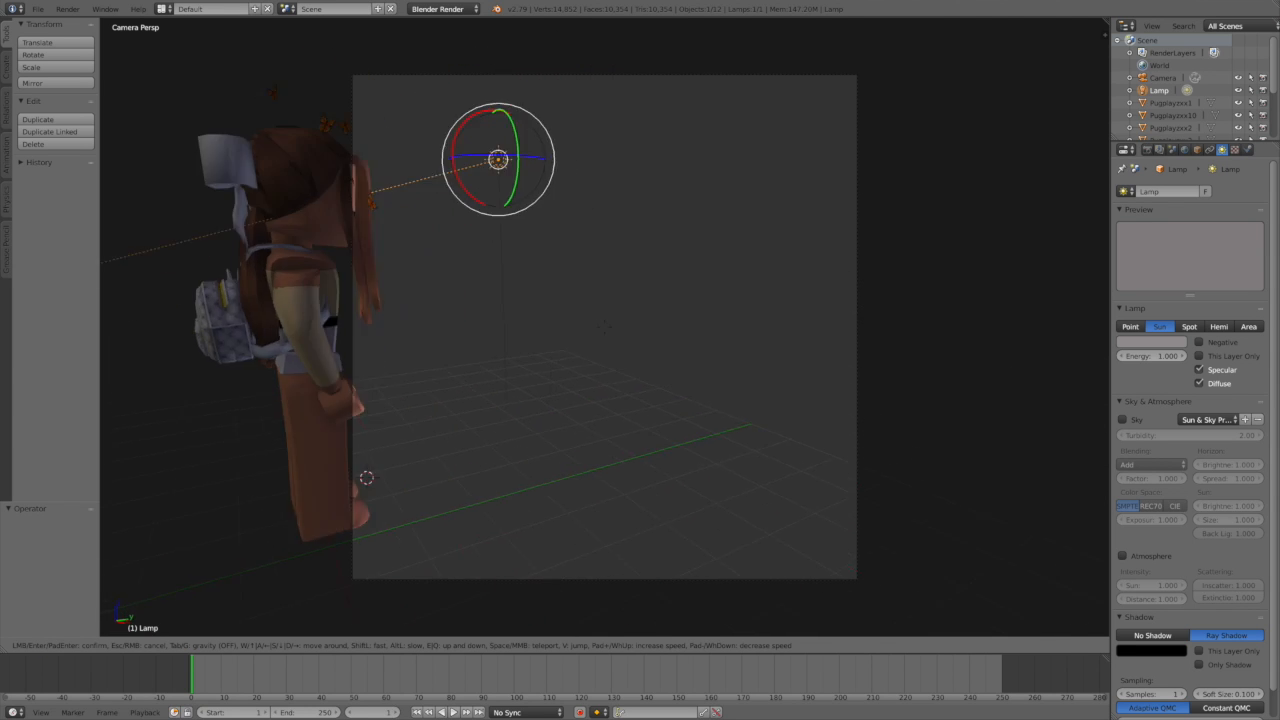
key(d)
key(s)
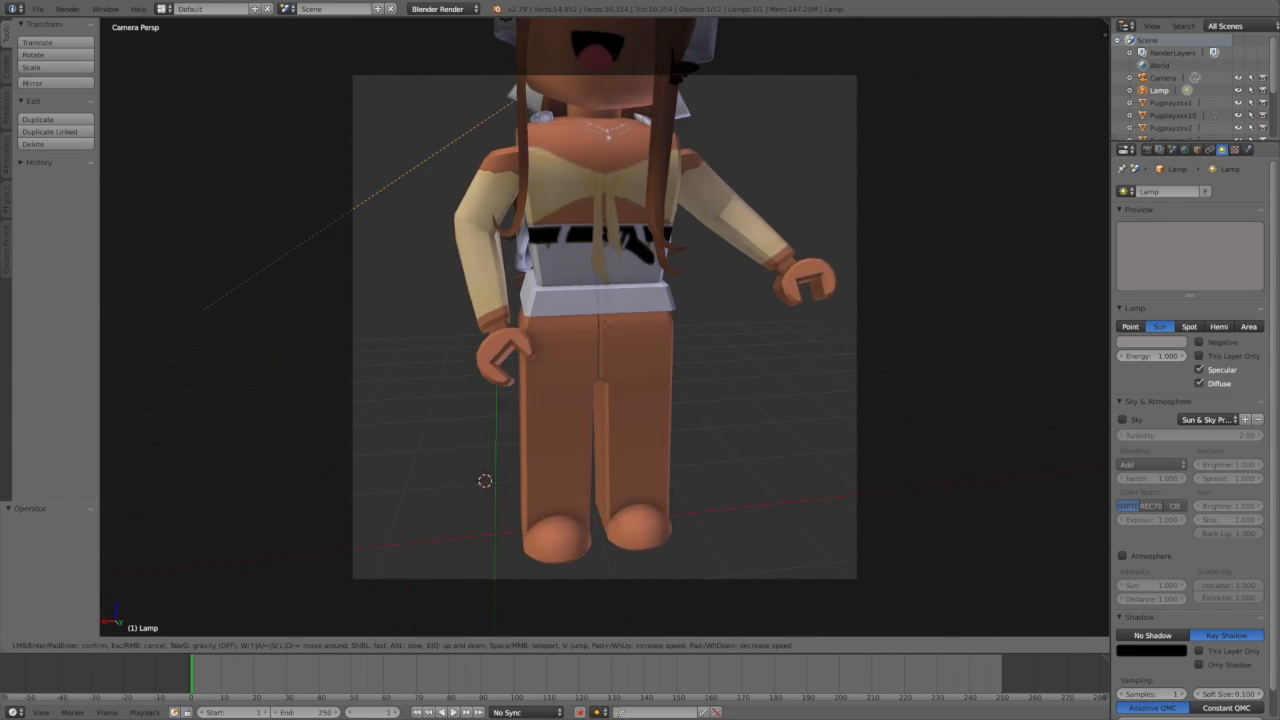
key(w)
key(s)
key(a)
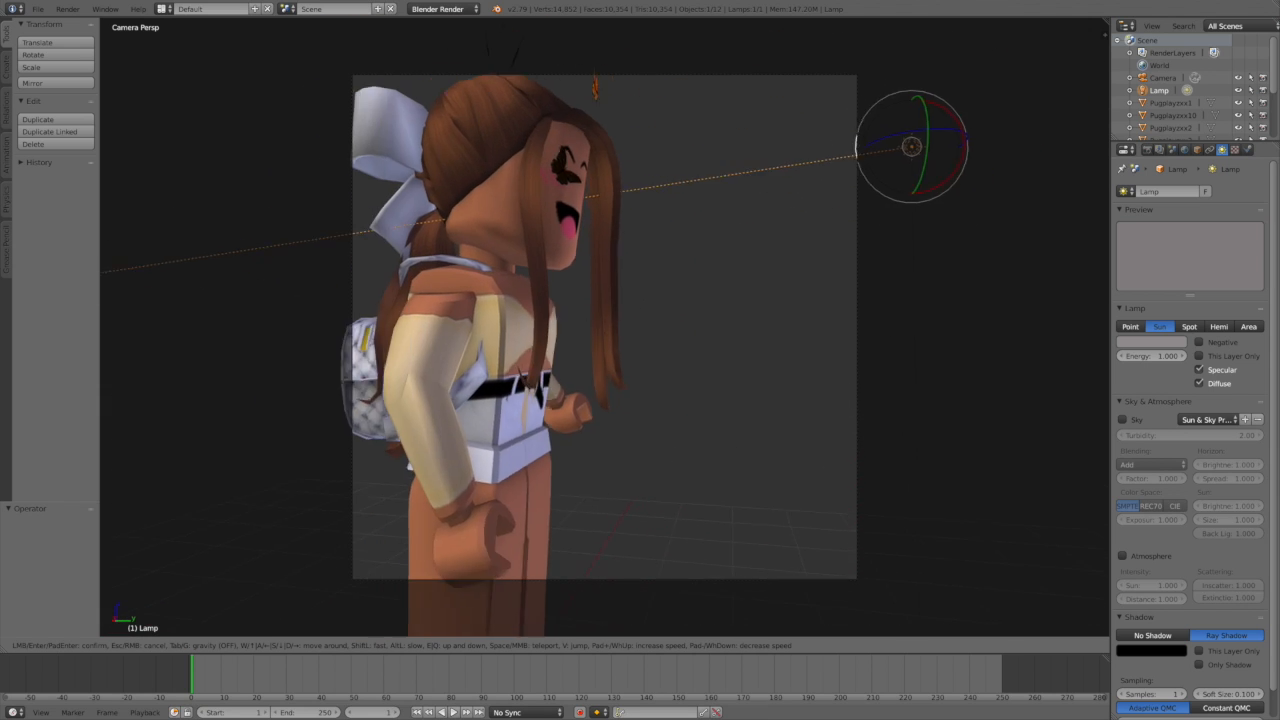
key(s)
key(w)
click(604, 331)
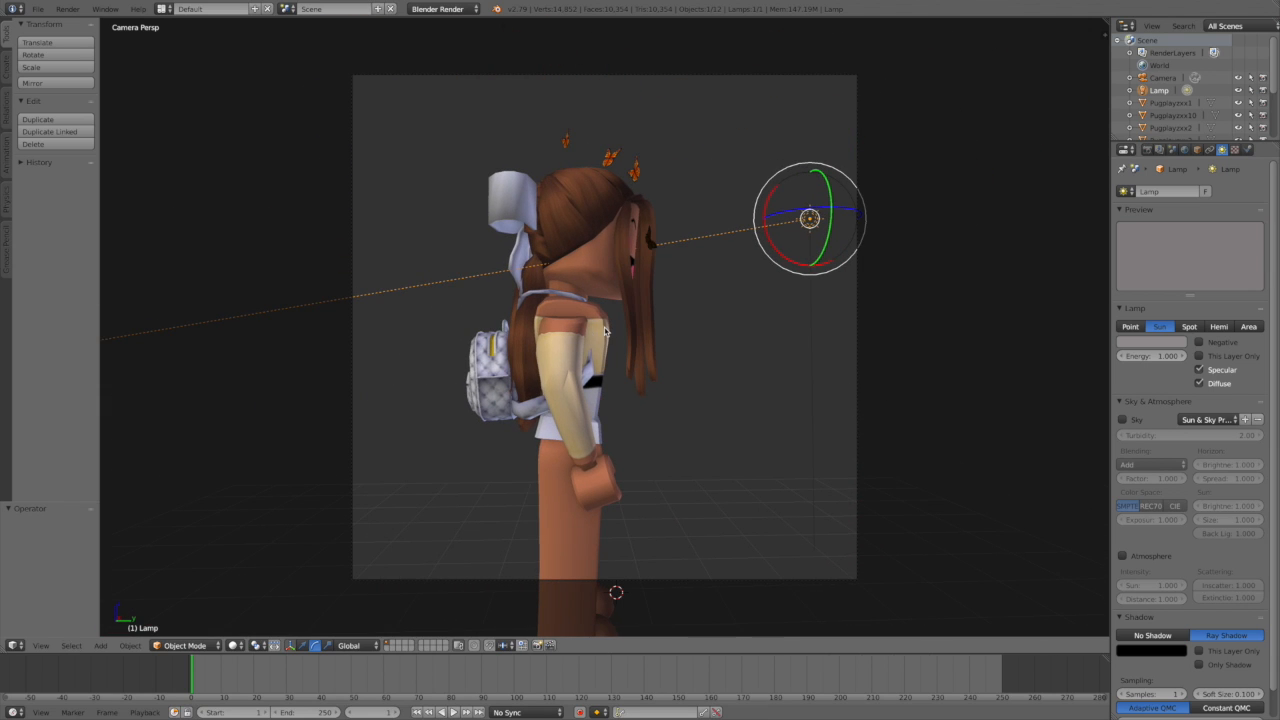
Select the hair, bow and butterflies together and nudge them into place on the head, ending with Z about -0.010.
right_click(607, 246)
shift+right_click(590, 208)
shift+right_click(528, 208)
shift+right_click(608, 153)
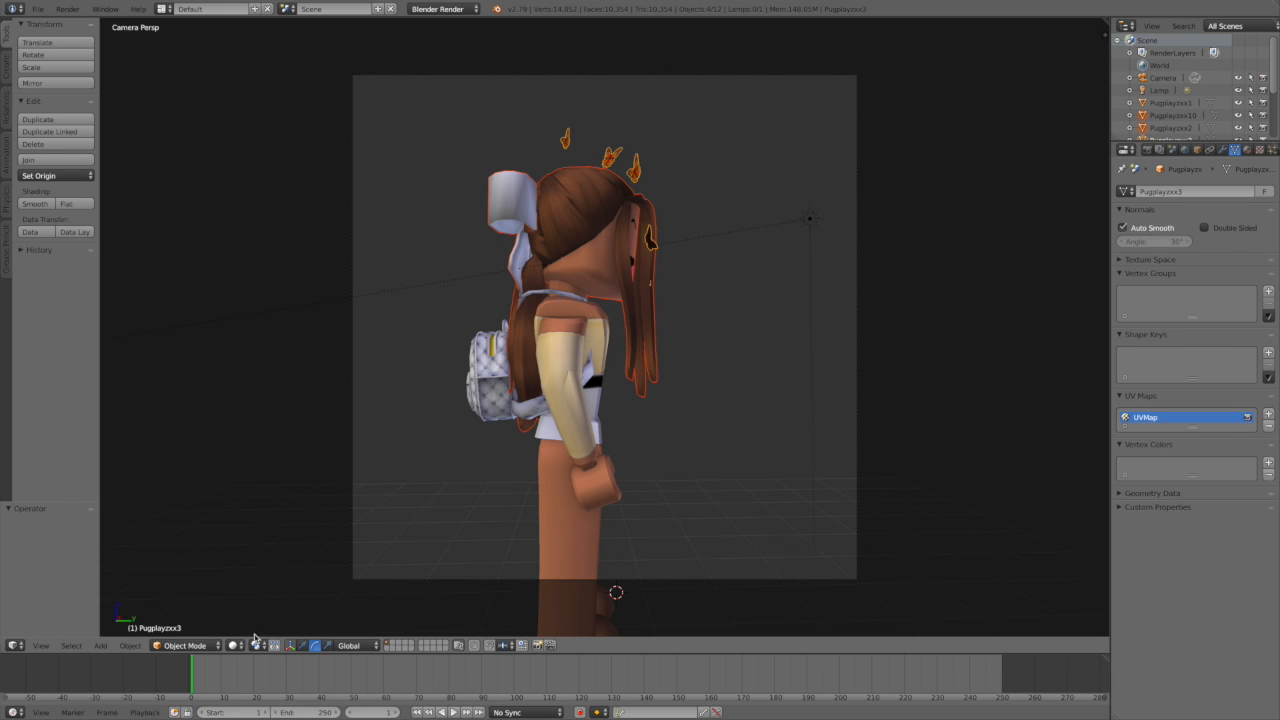
click(304, 647)
scroll(472, 455, down, 4)
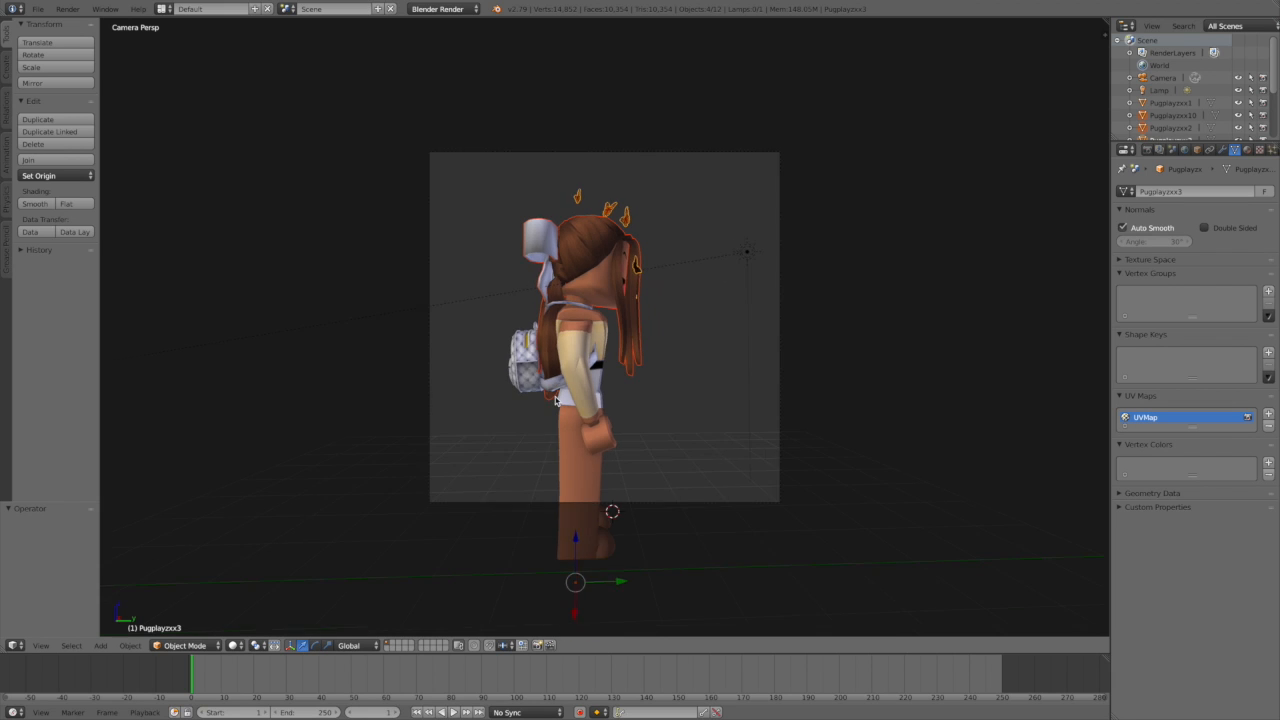
drag(620, 538, 610, 544)
drag(565, 497, 565, 503)
Fly the camera around to the front so the frame holds the character from the butterflies down to the thighs.
key(shift+f)
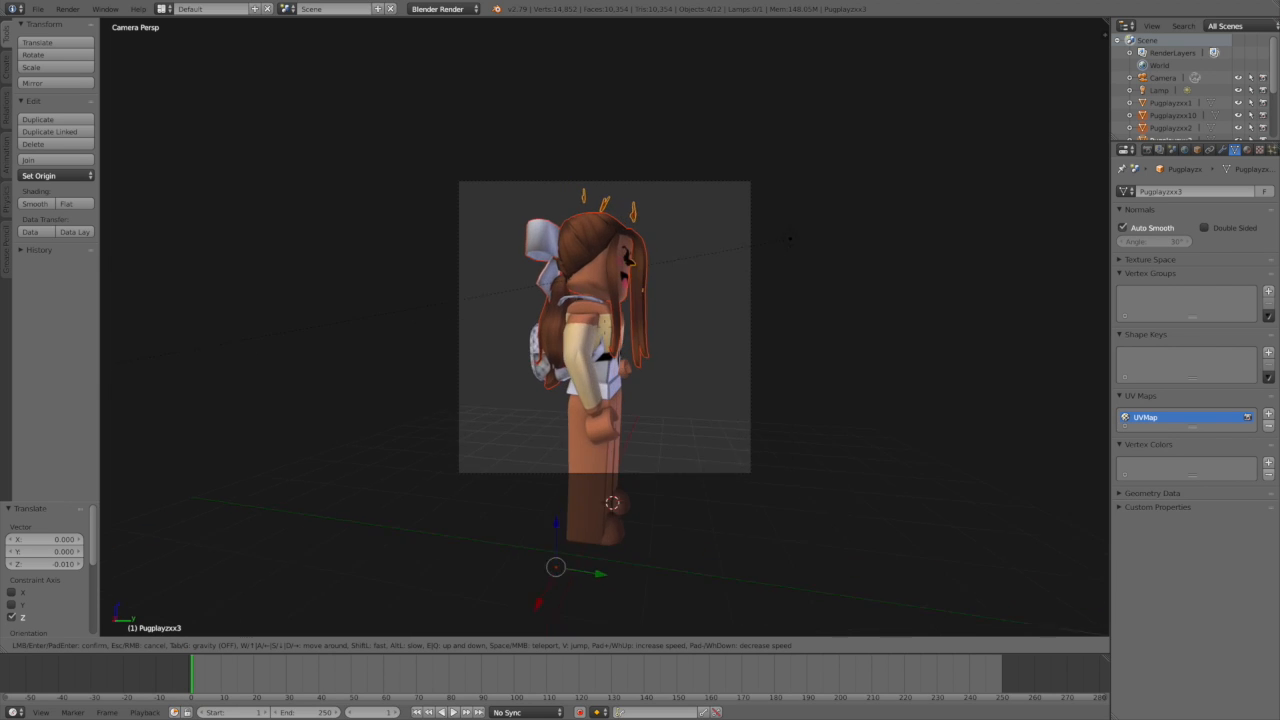
key(d)
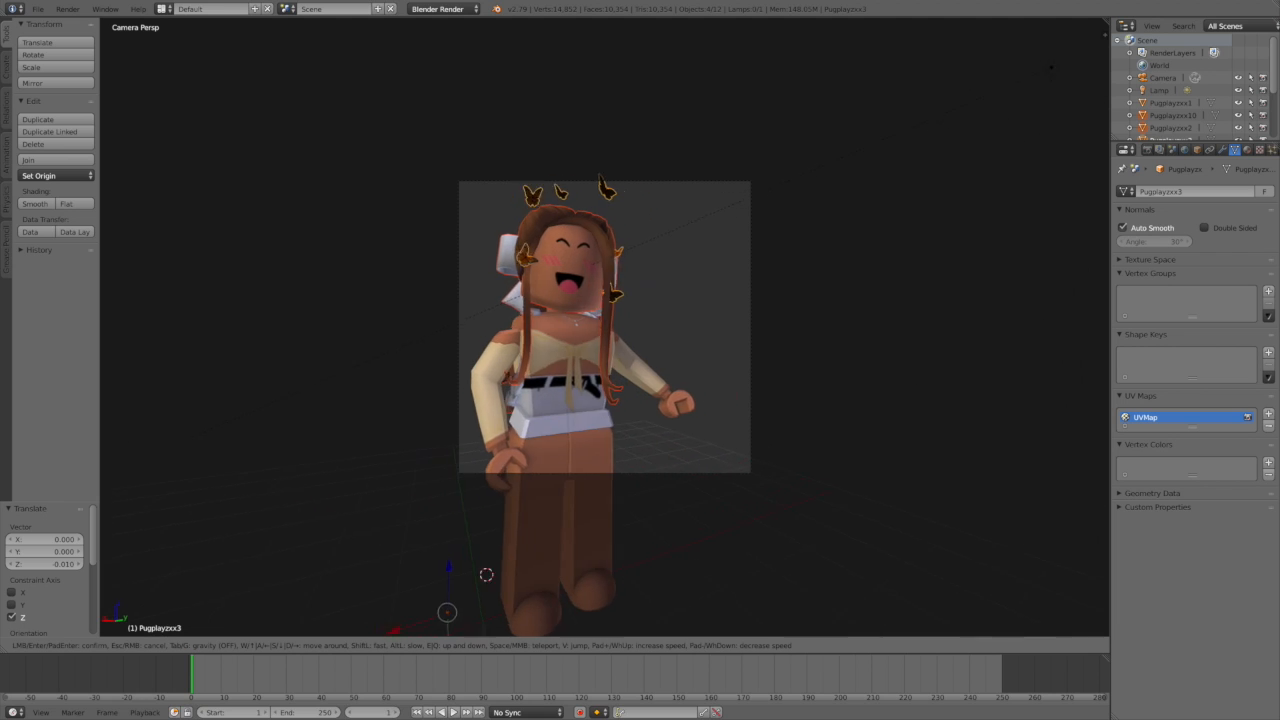
key(s)
key(w)
key(s)
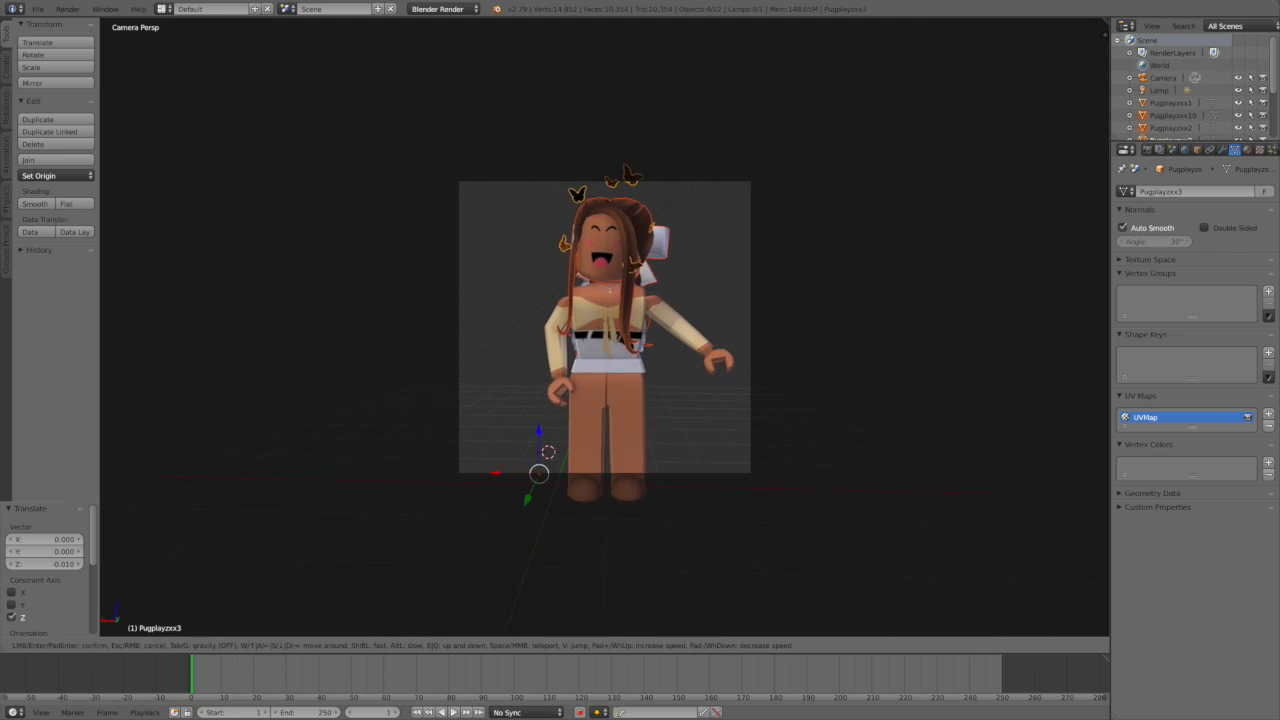
key(Return)
scroll(604, 331, up, 4)
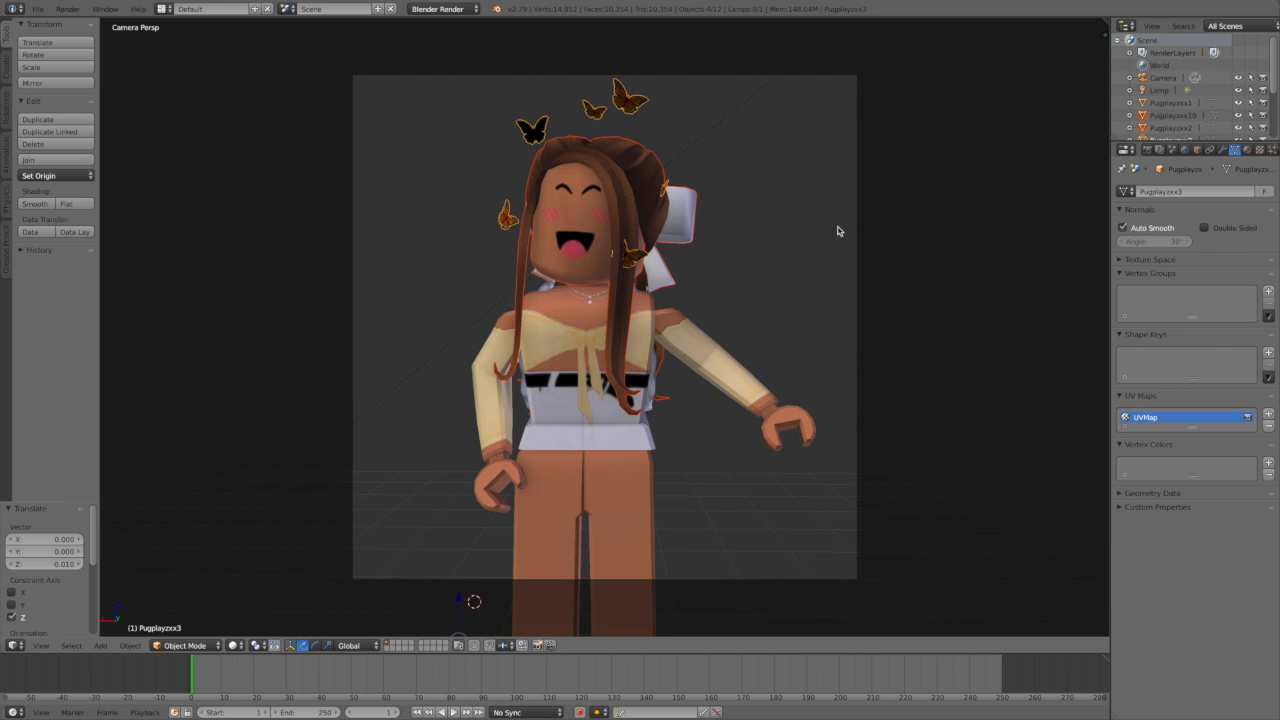
Set the render resolution to 15000 px in X and 15000 px in Y.
click(1147, 149)
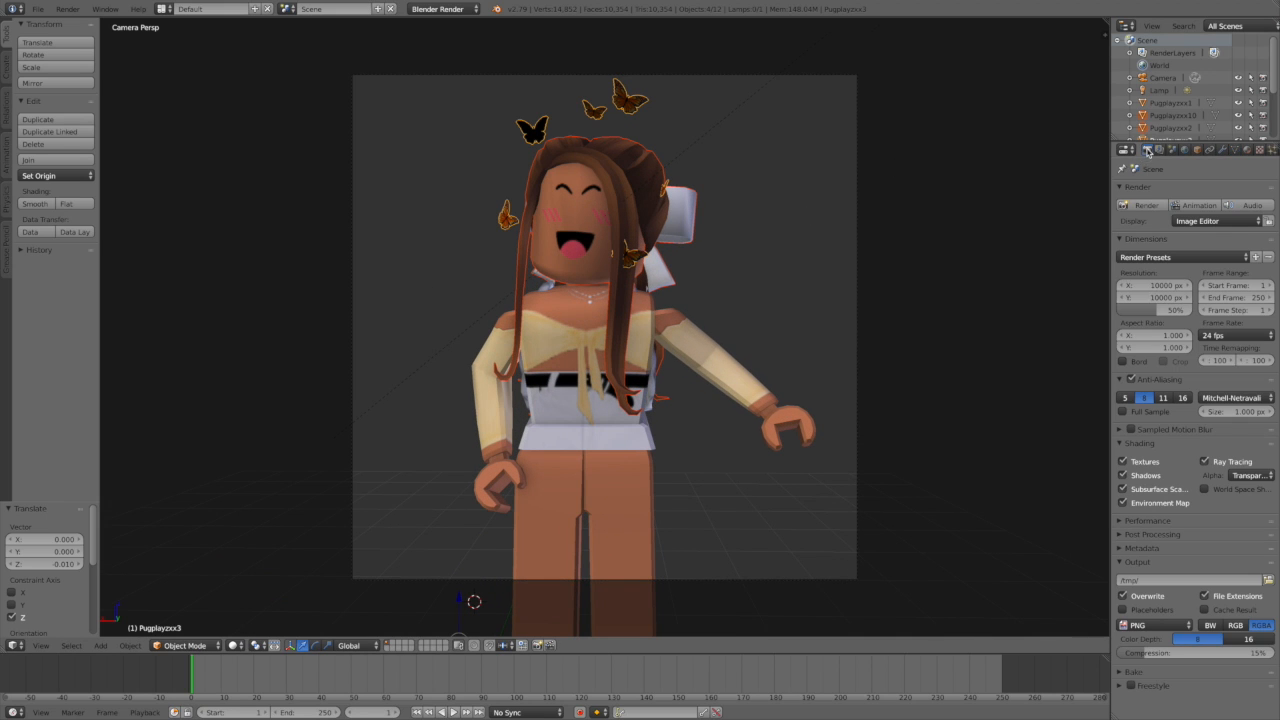
click(1135, 285)
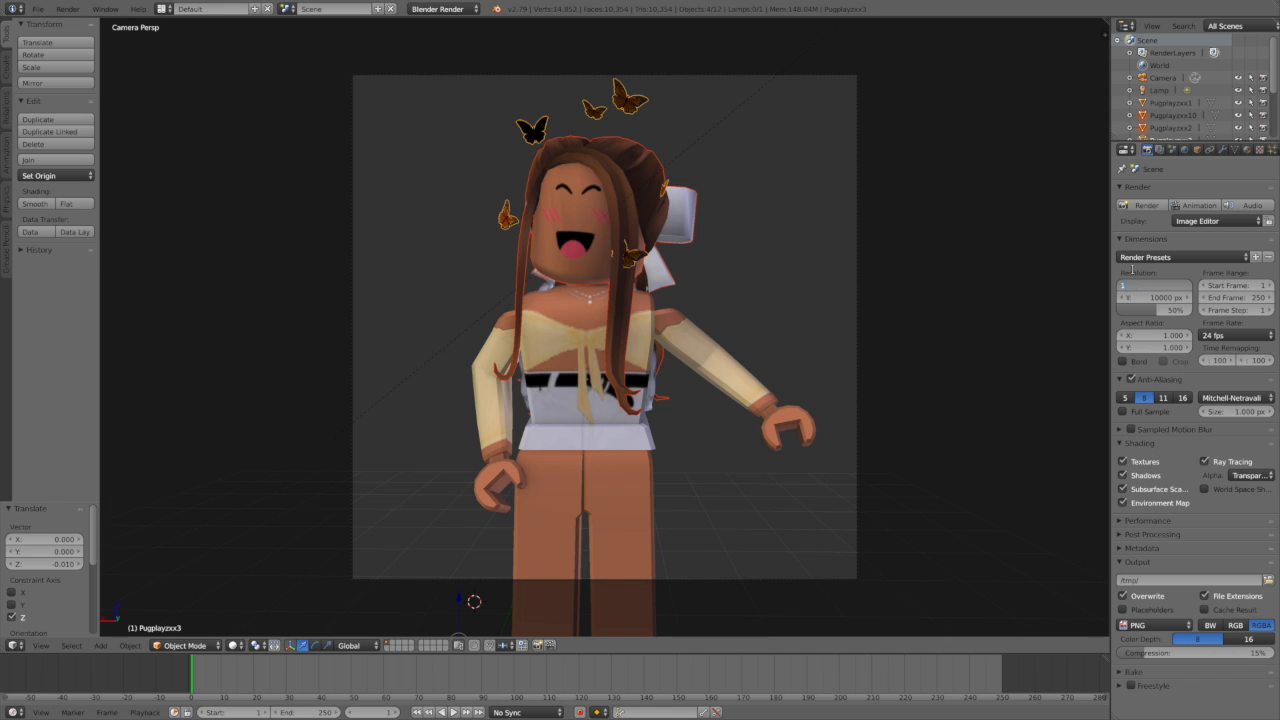
text(15000)
key(Return)
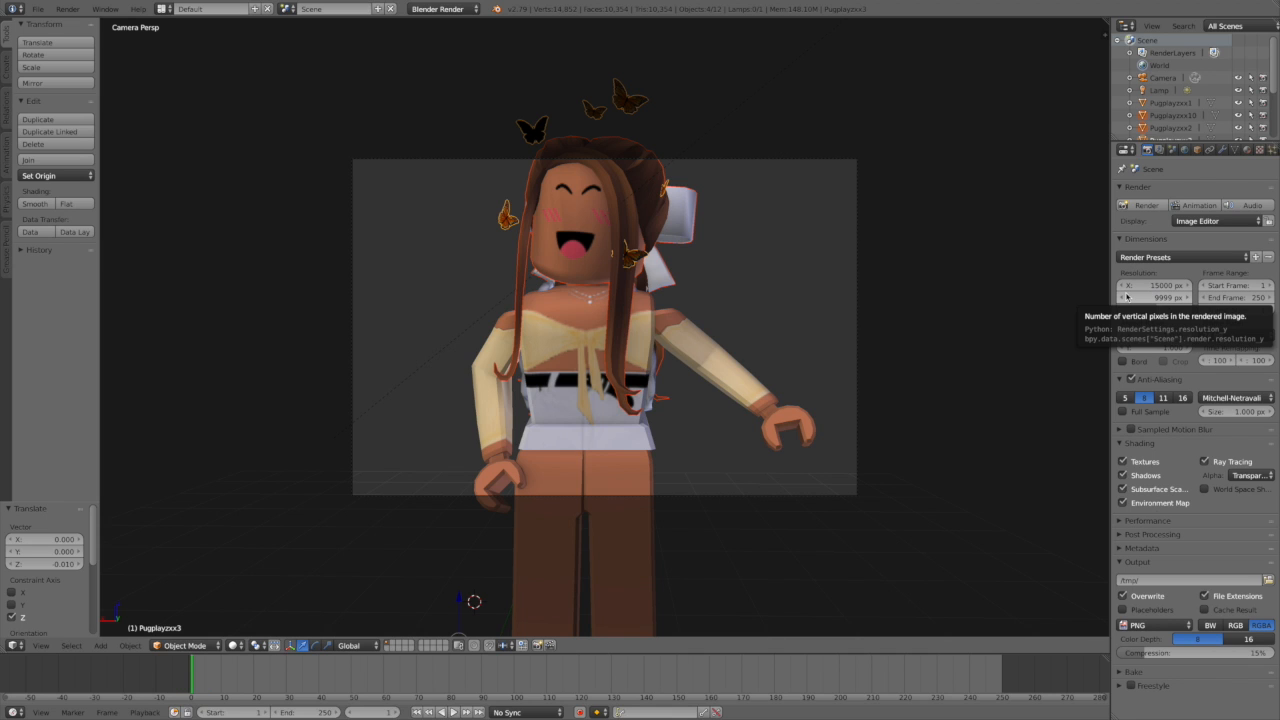
click(1160, 297)
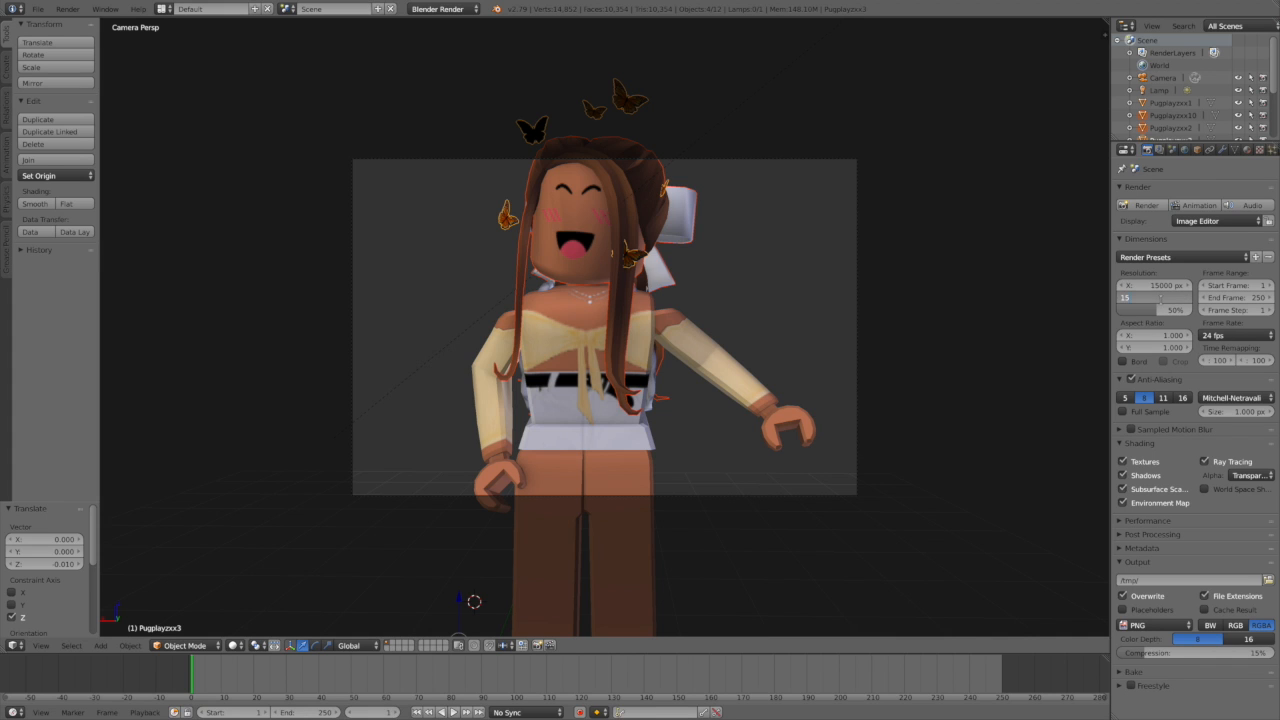
text(15000)
key(Return)
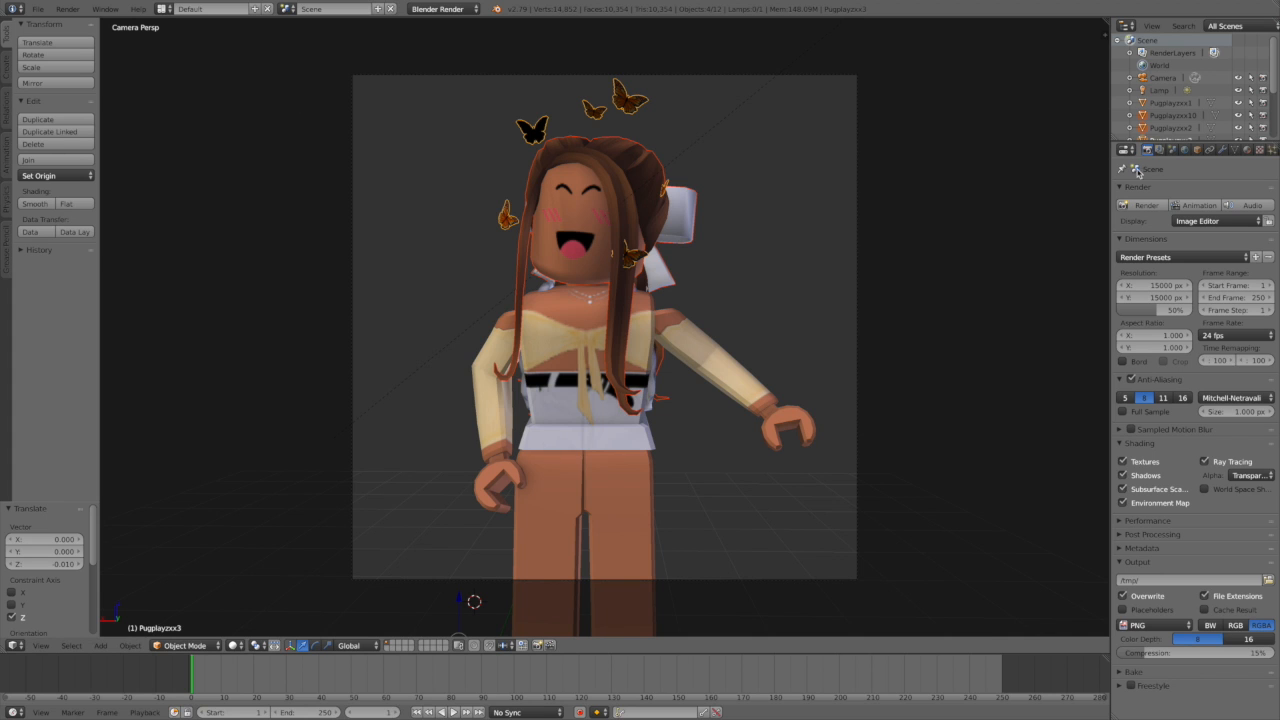
Render the posed character as a still image from the camera view.
click(66, 9)
key(F12)
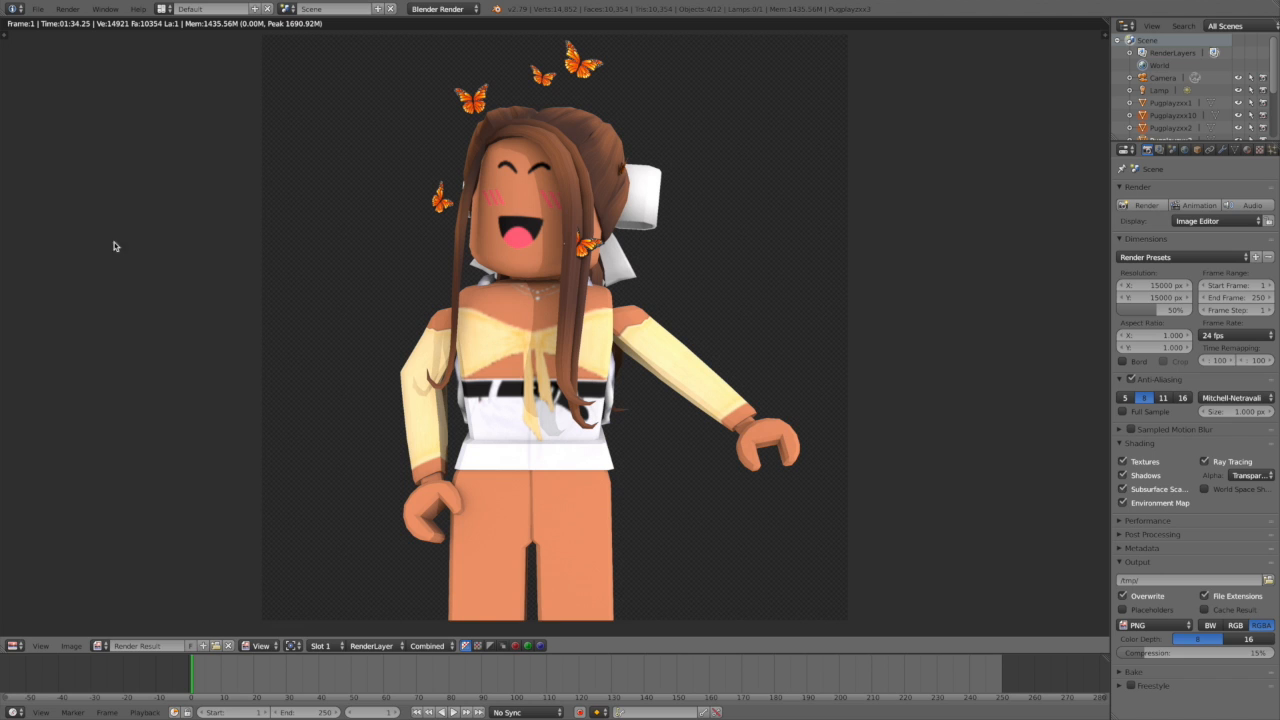
Save the rendered image to the Desktop folder as an RGBA PNG named "cute gfx.png".
click(72, 646)
click(72, 646)
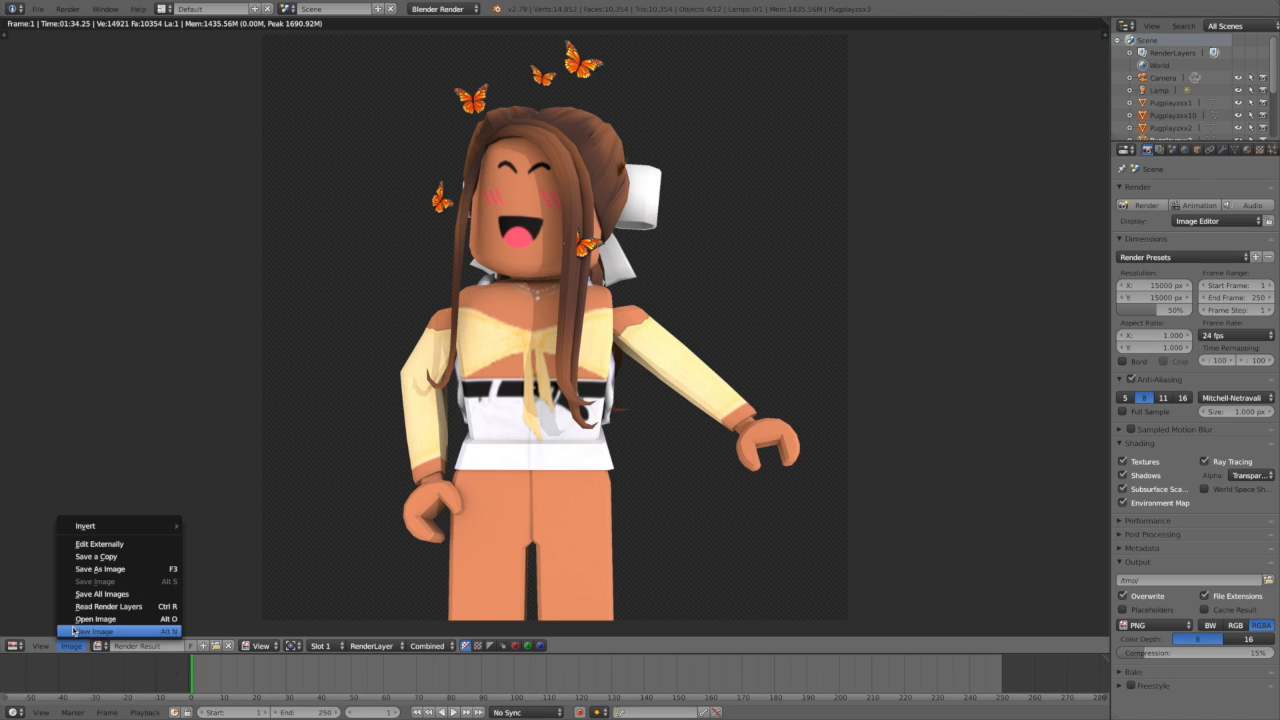
click(88, 569)
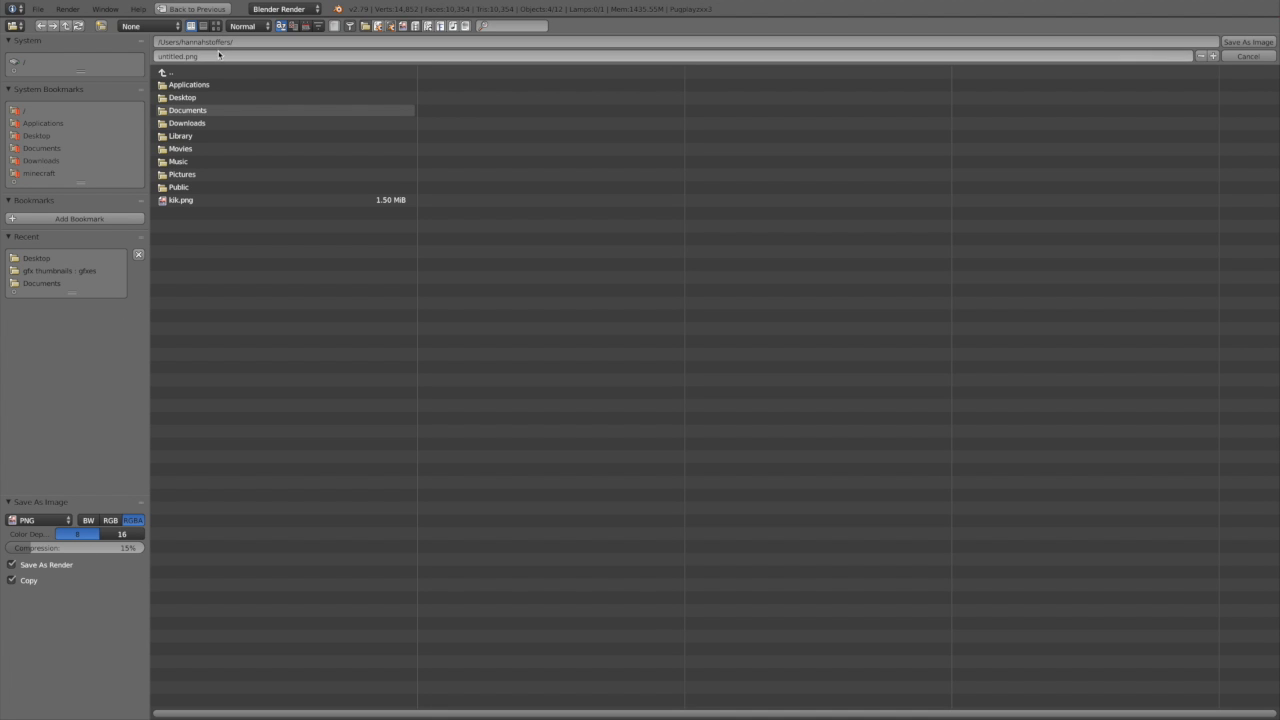
click(42, 137)
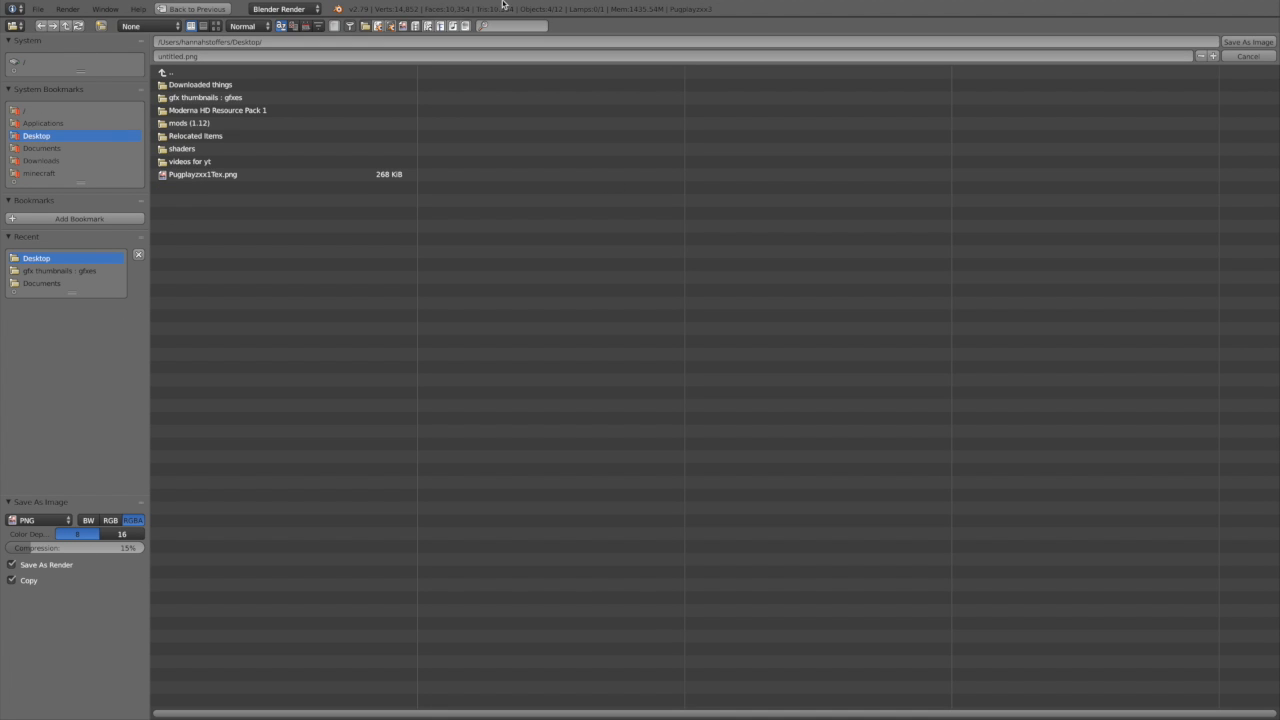
click(316, 57)
key(BackSpace)
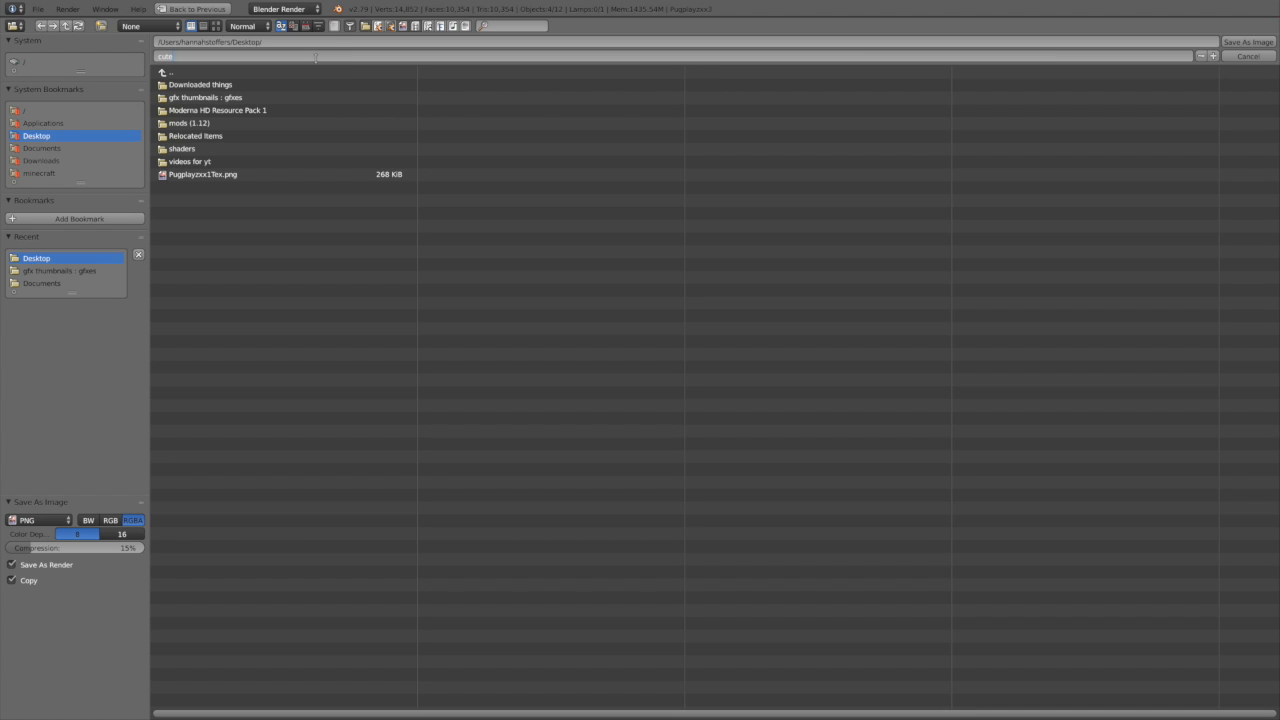
key(Return)
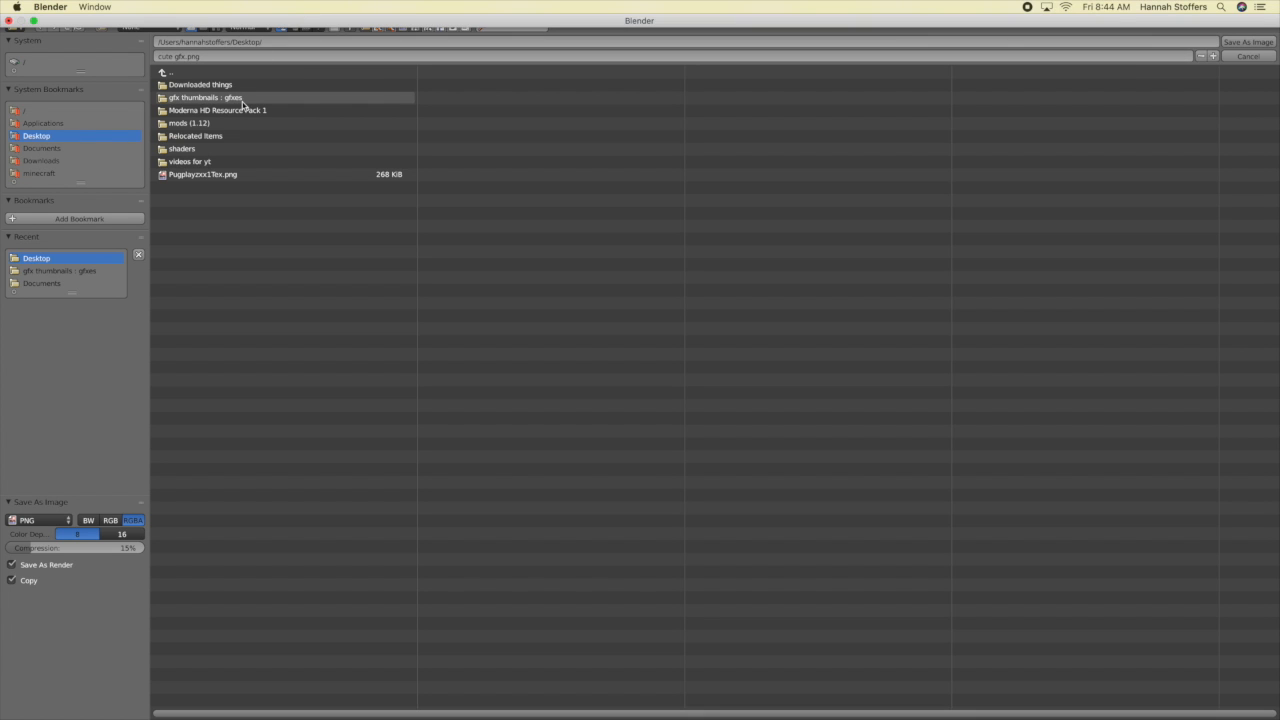
click(1228, 43)
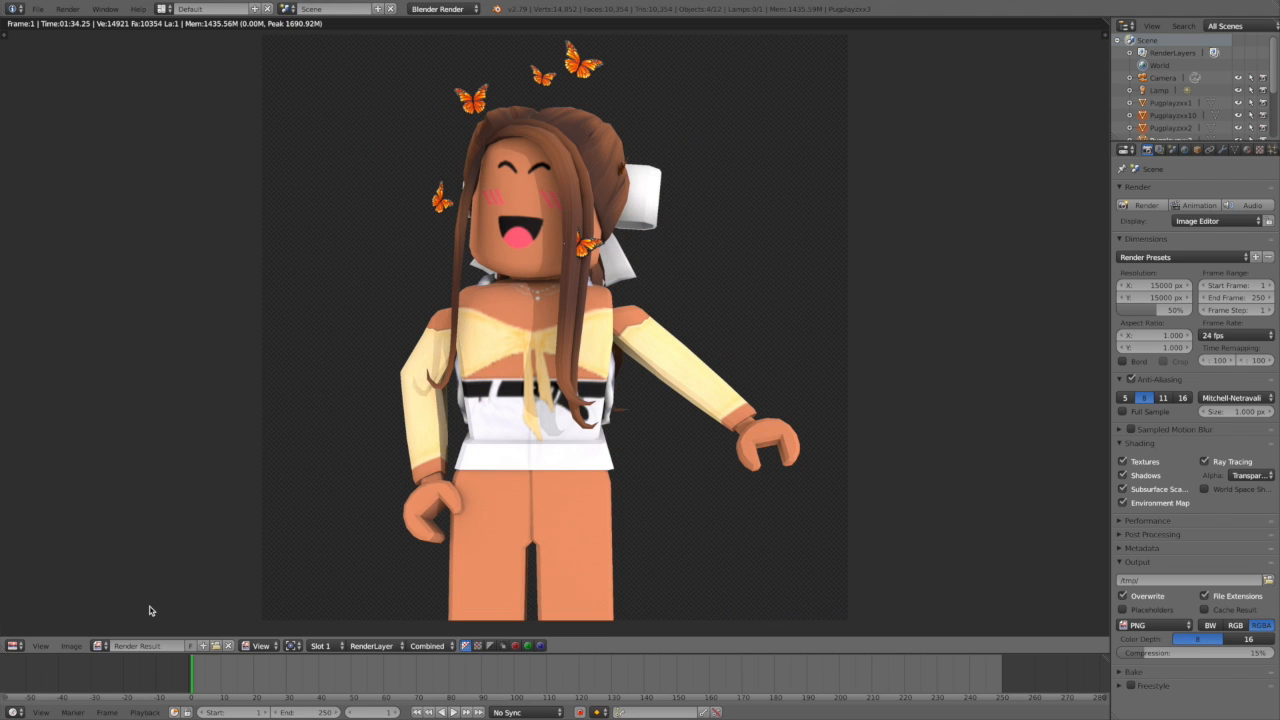
mouse_move(3, 3)
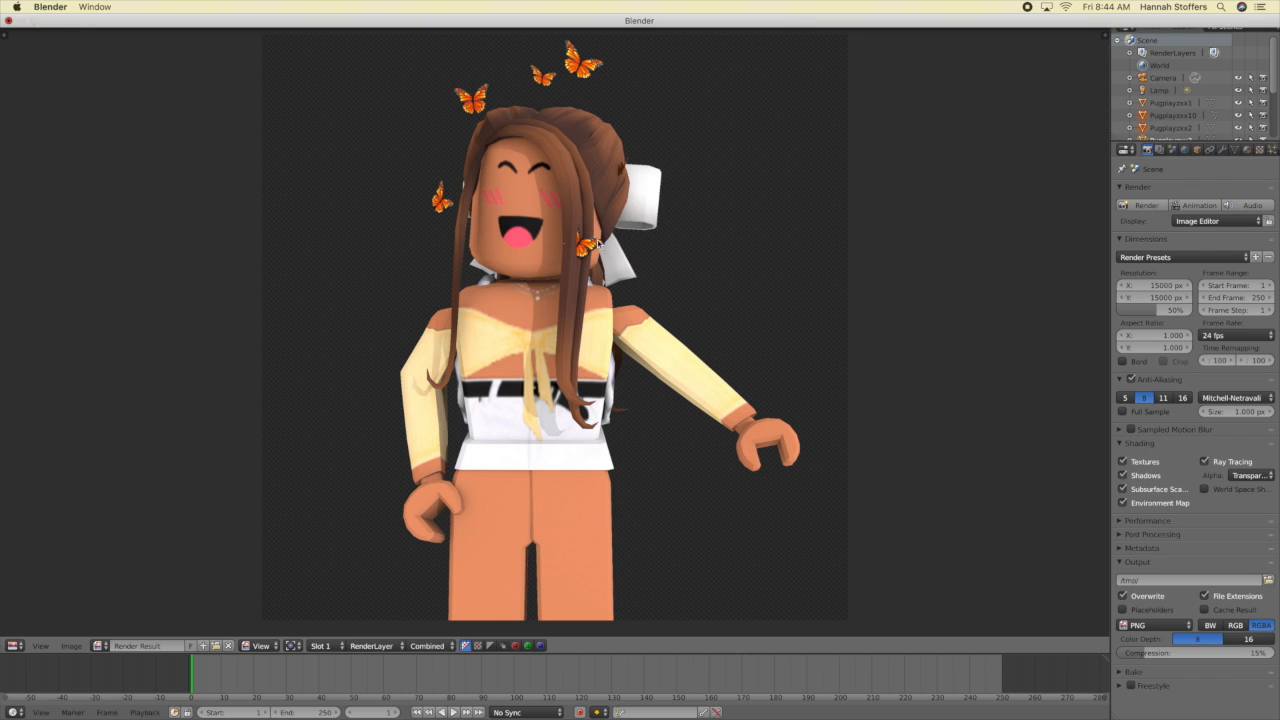
click(9, 21)
click(672, 240)
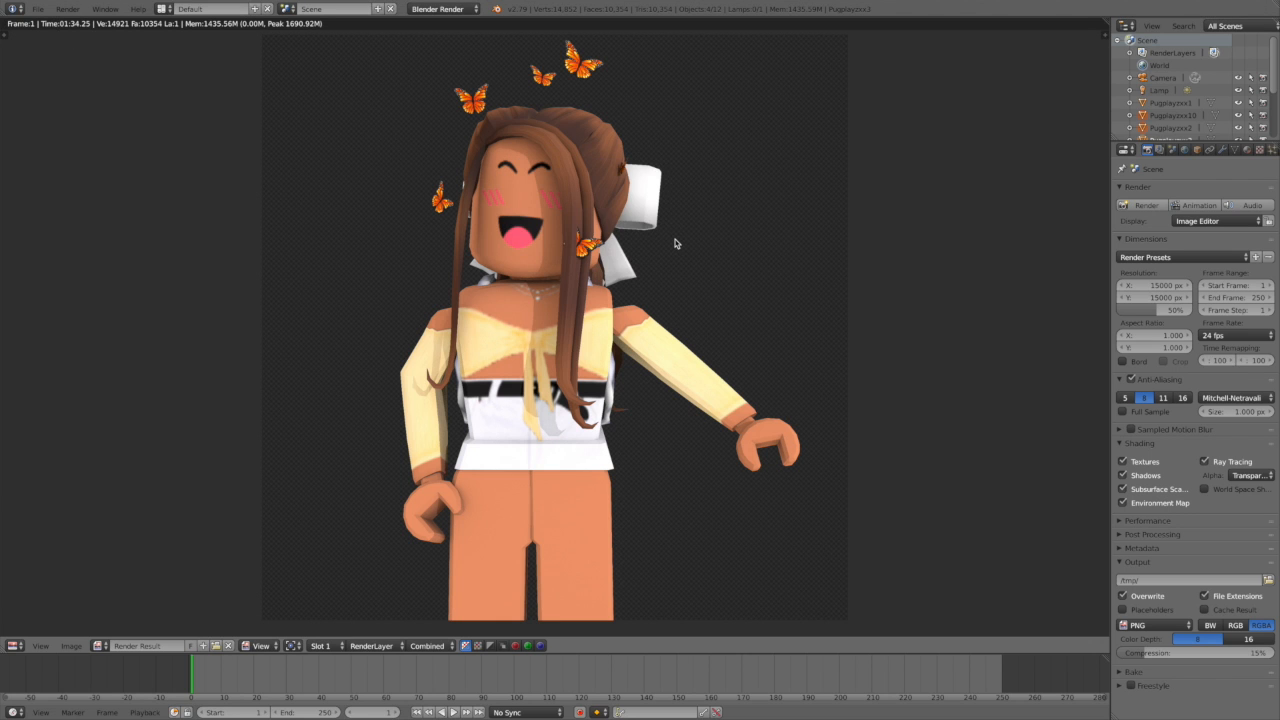